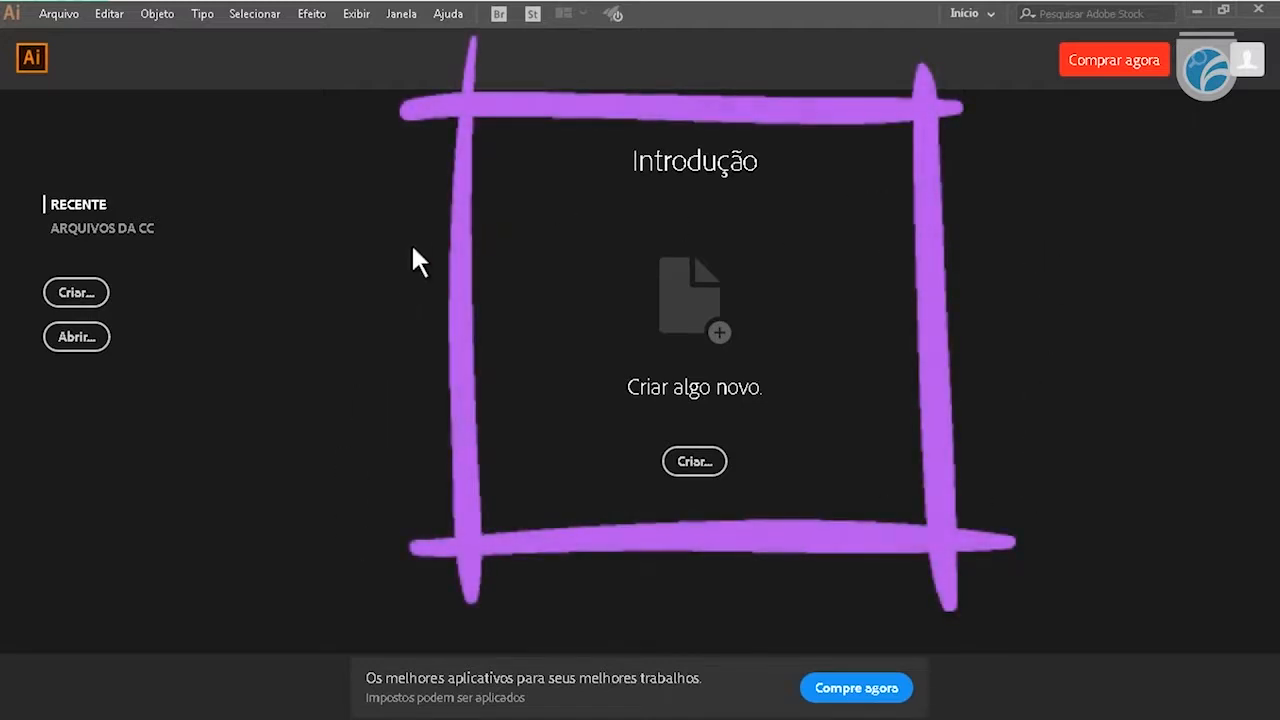
# Open the setup window for a new document and move it slightly higher
pyautogui.click(695, 463)
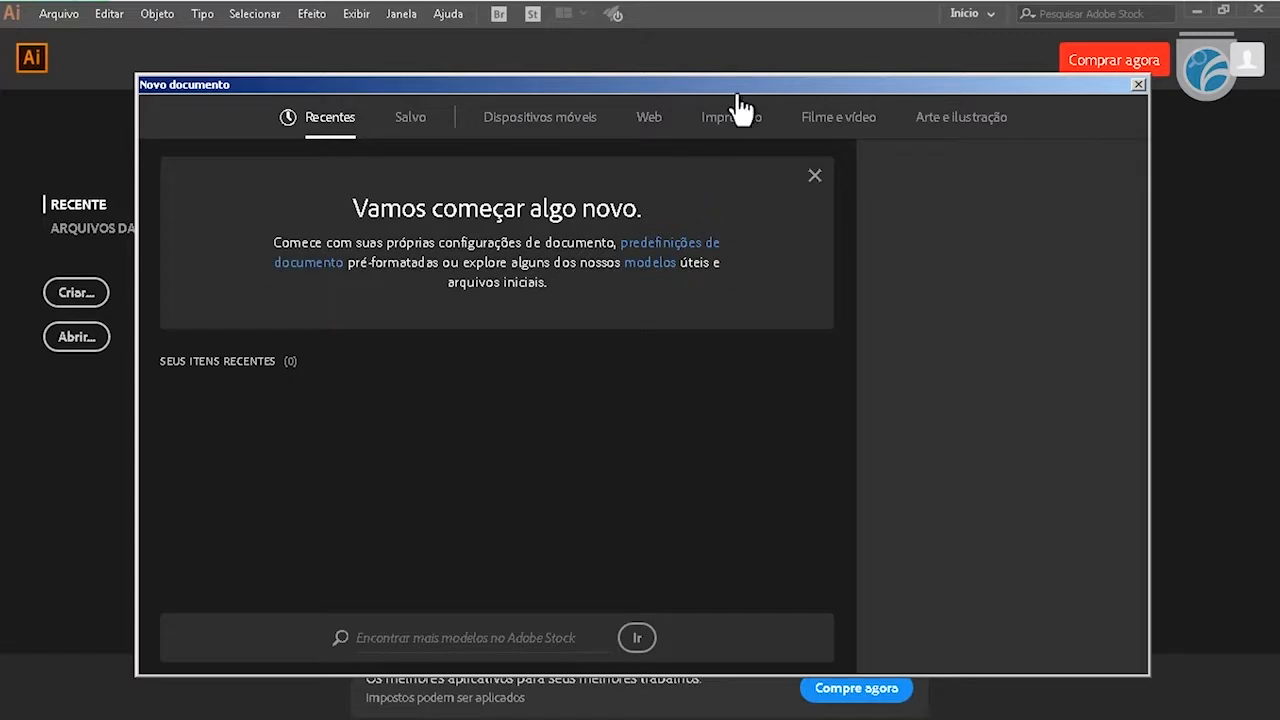
pyautogui.moveTo(762, 81); pyautogui.dragTo(750, 63)
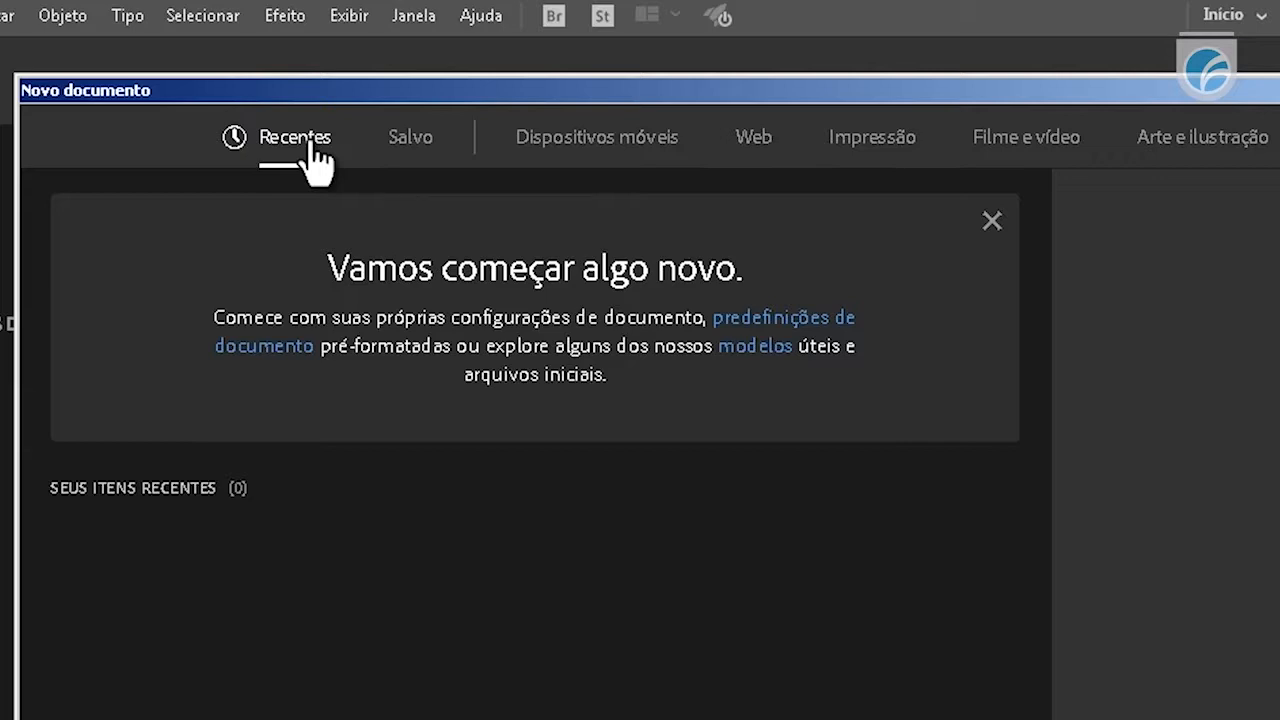
# Review the document presets for saved items, mobile devices, web, print, film and video, and art and illustration
pyautogui.click(408, 150)
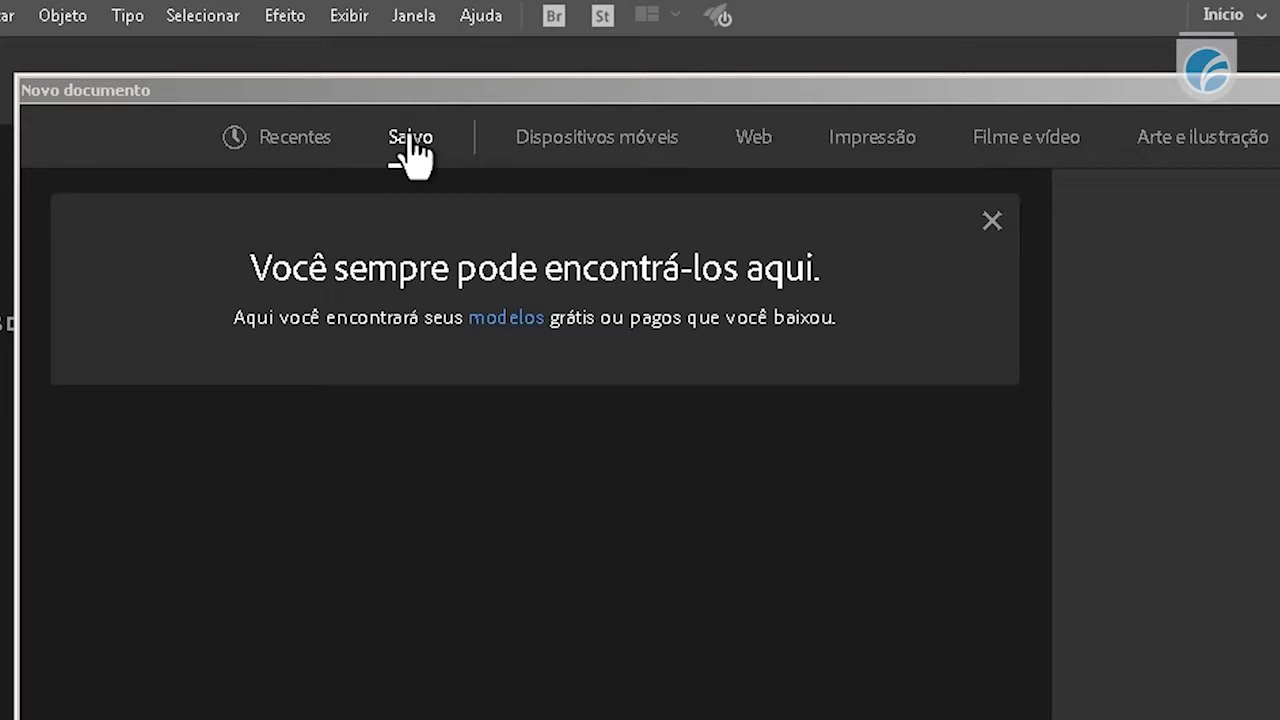
pyautogui.click(567, 141)
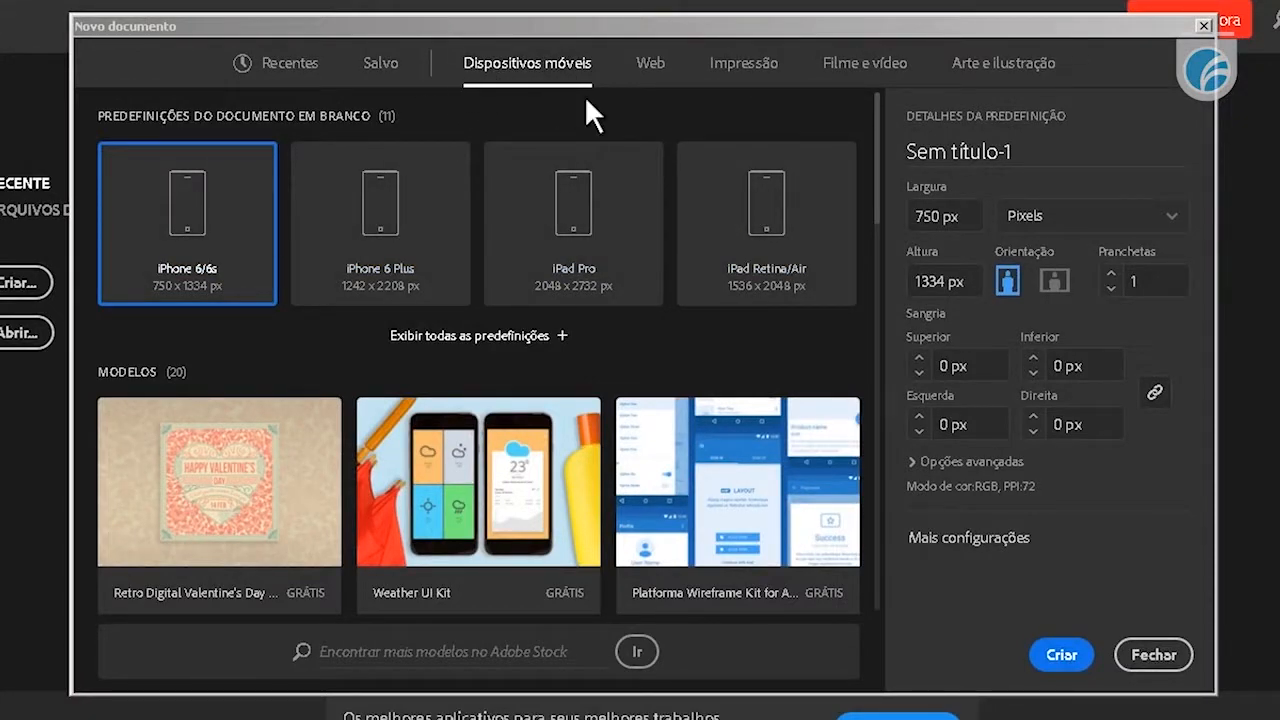
pyautogui.click(656, 78)
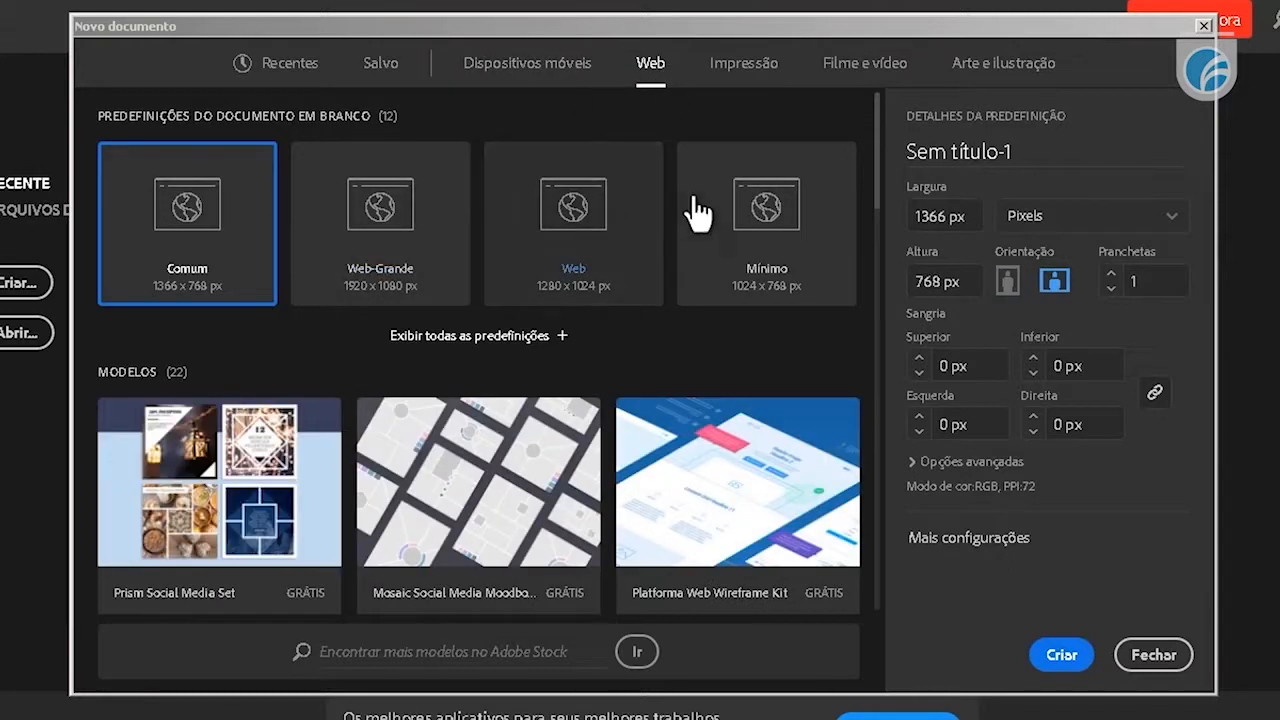
pyautogui.click(743, 78)
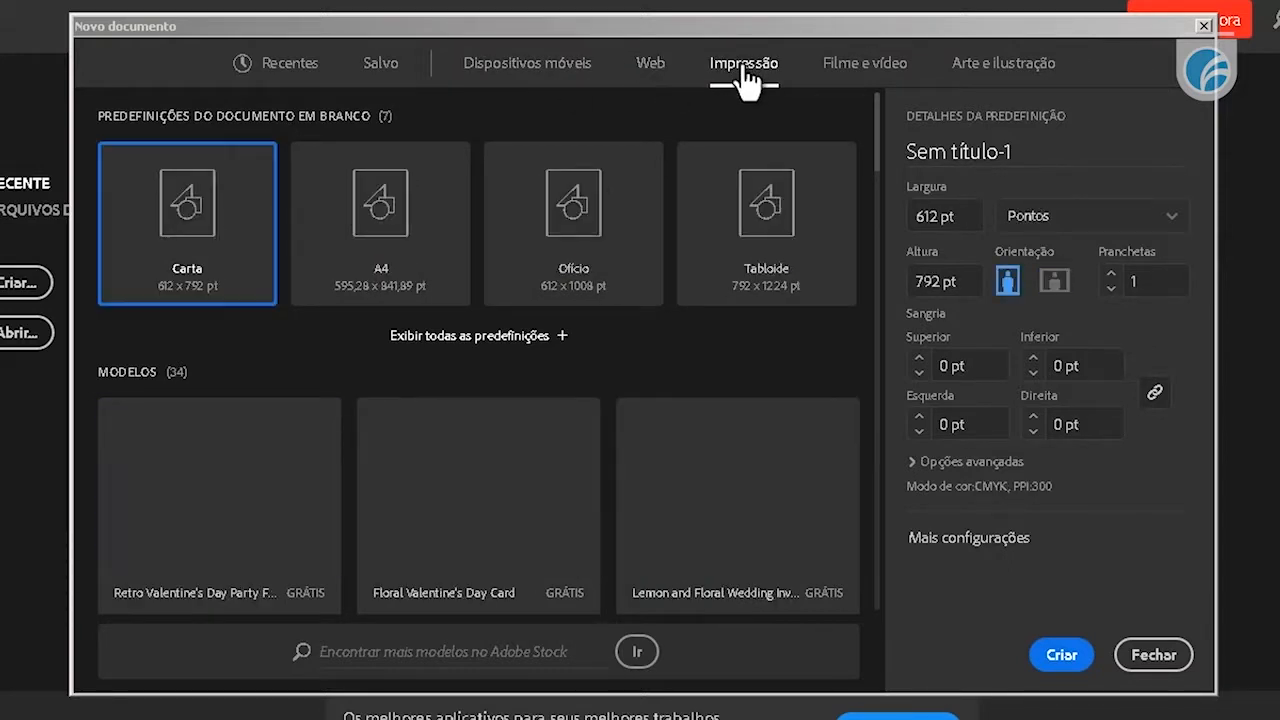
pyautogui.click(884, 82)
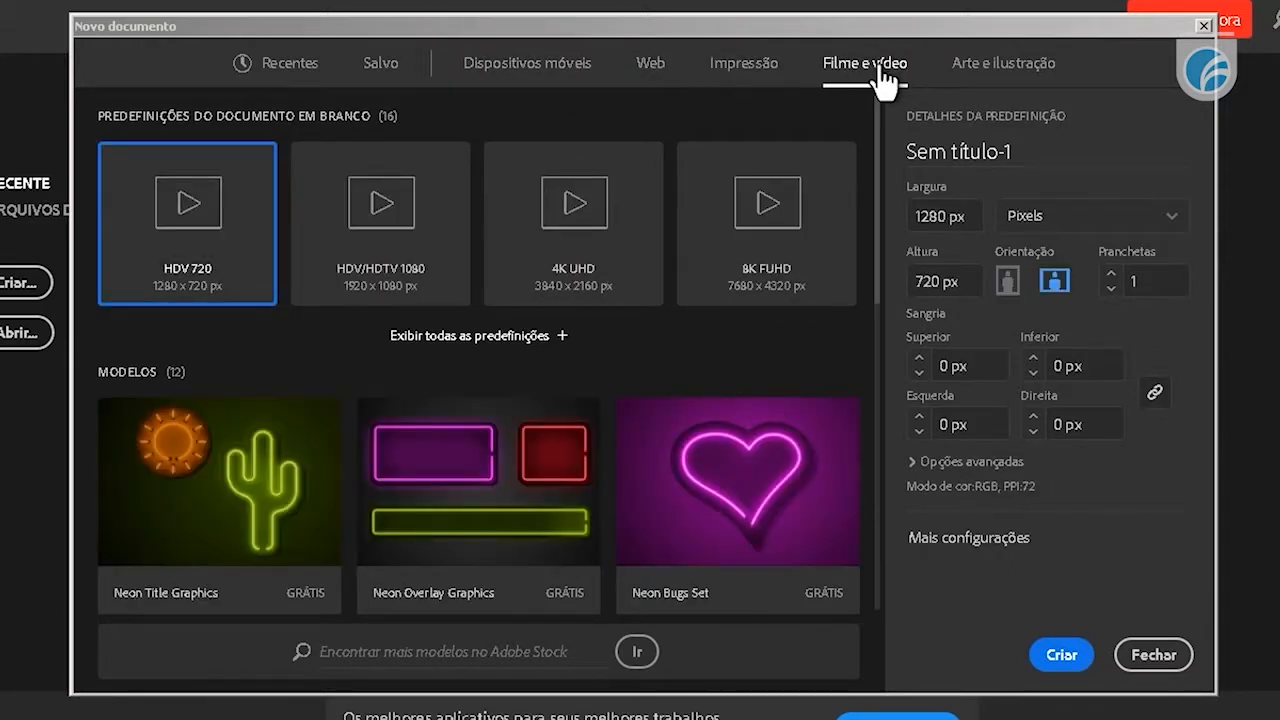
pyautogui.click(1003, 66)
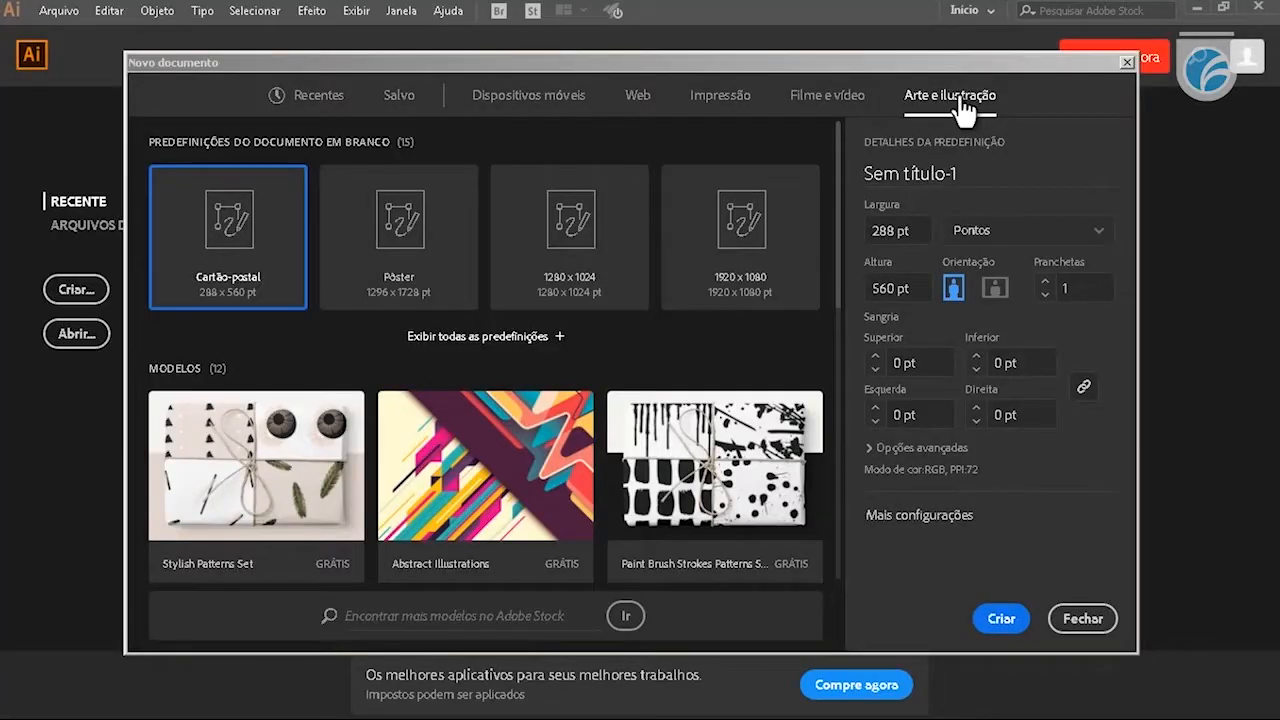
# Choose the Web-Grande 1920 x 1080 px blank preset from the Web category
pyautogui.click(643, 100)
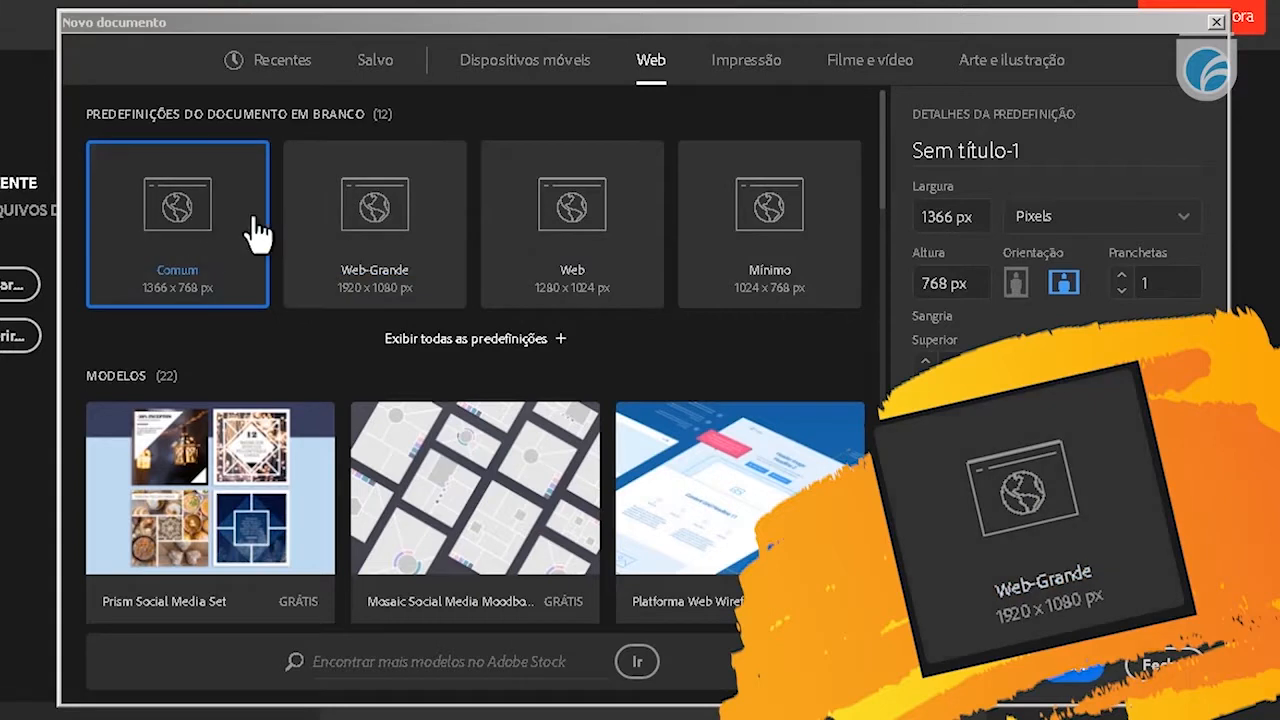
pyautogui.click(403, 240)
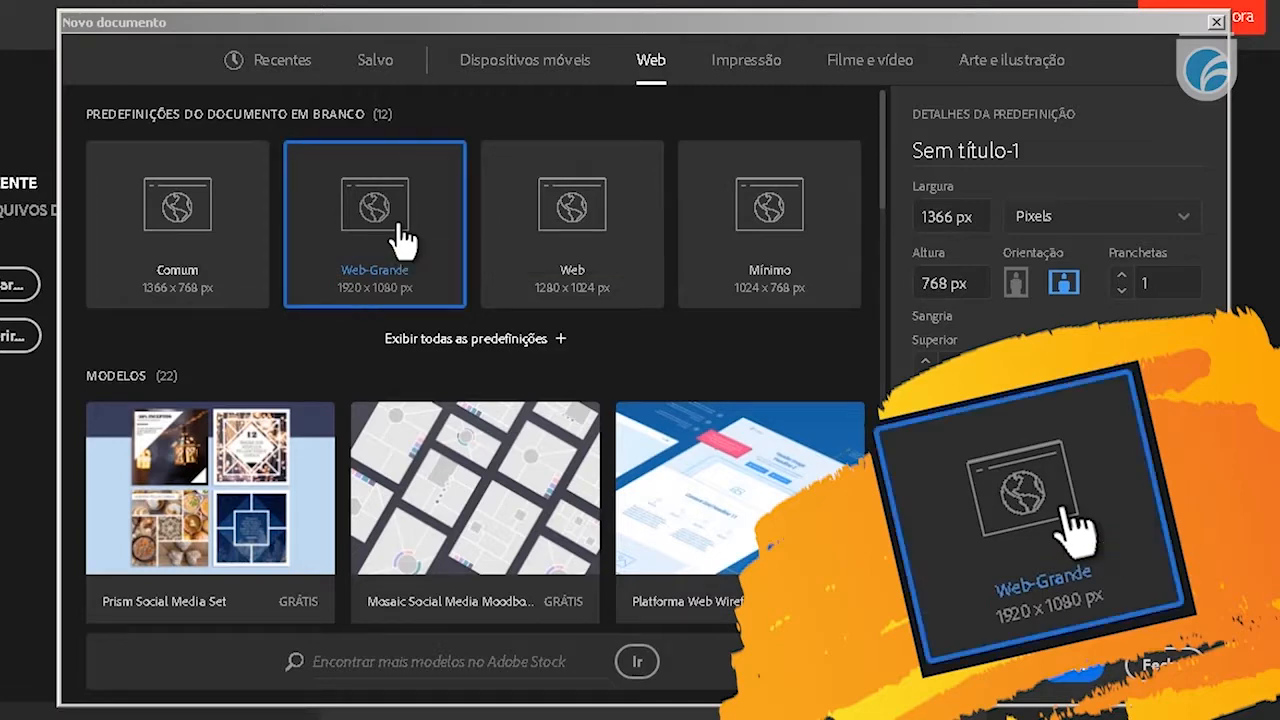
pyautogui.click(251, 237)
pyautogui.click(397, 220)
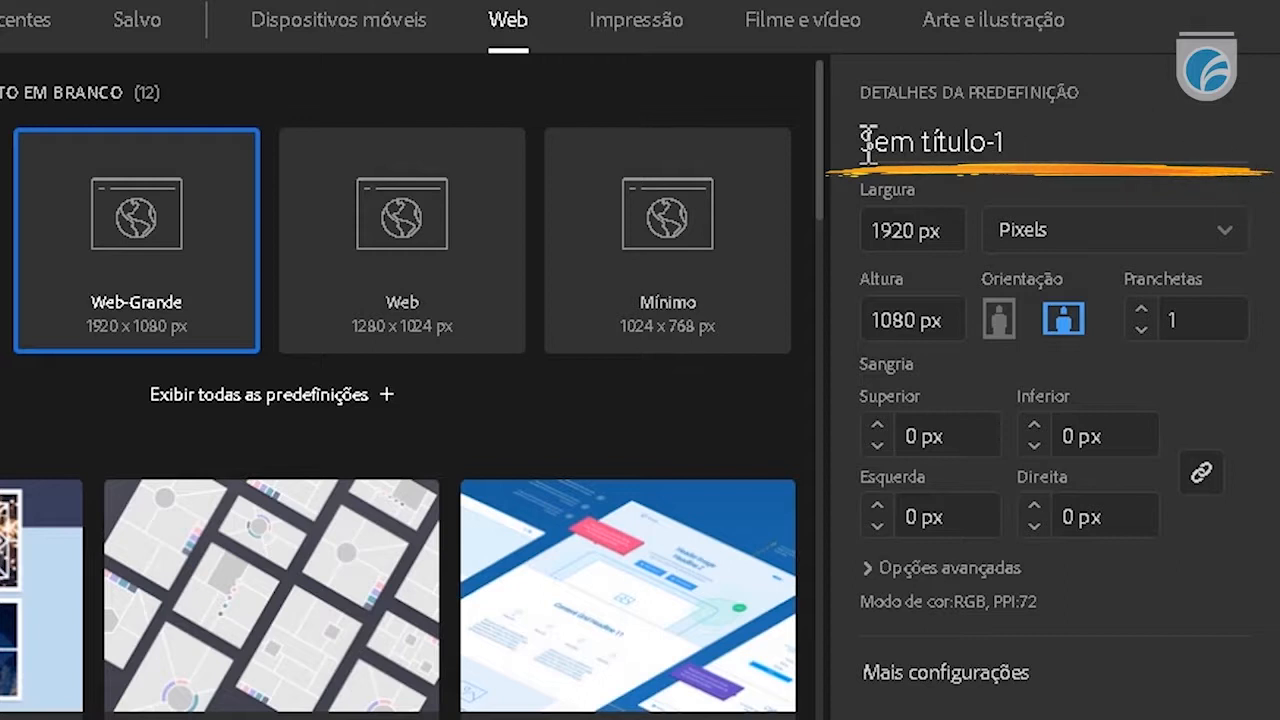
# Create the document with the title Sem título-1 and the units set to Pixels
pyautogui.click(909, 140)
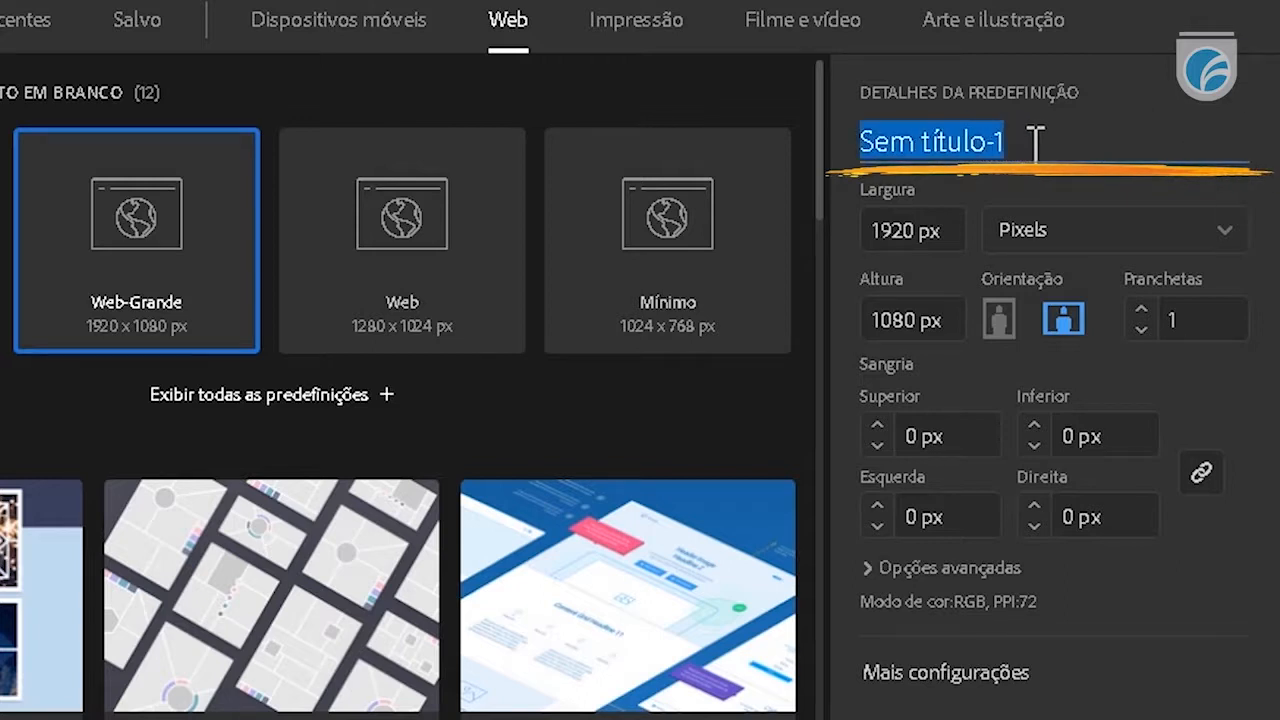
pyautogui.click(1036, 142)
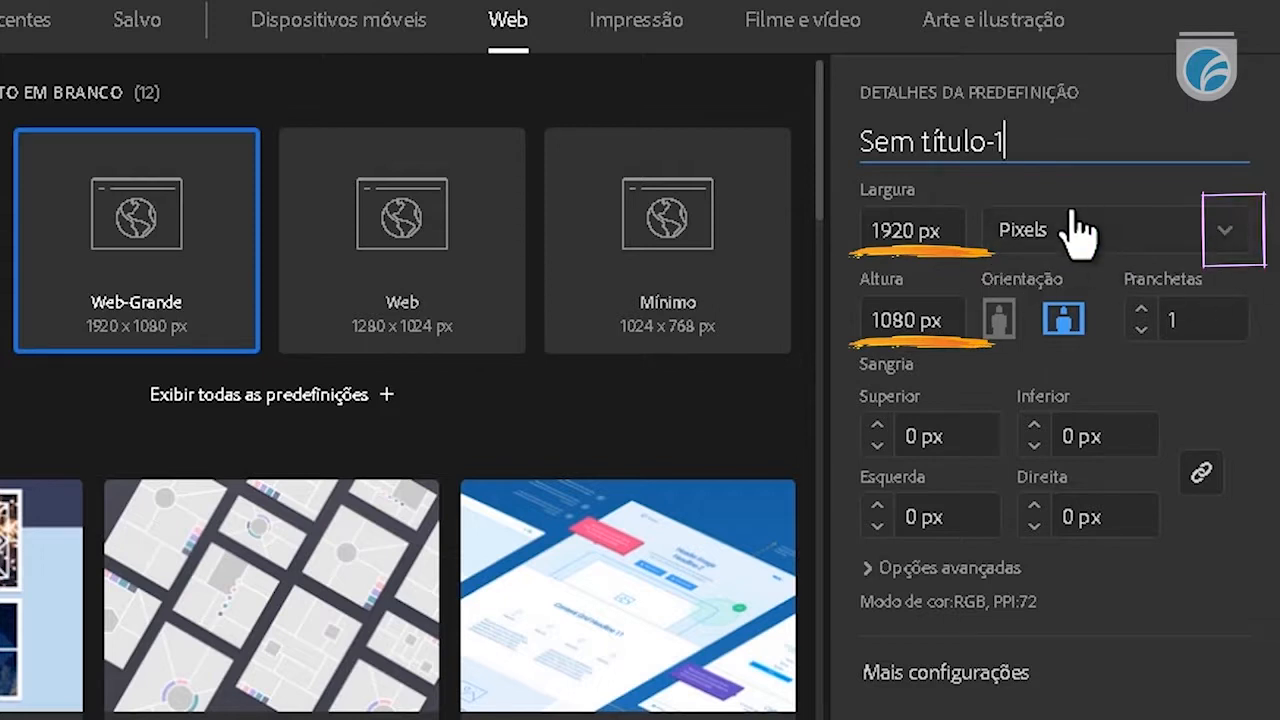
pyautogui.click(1232, 234)
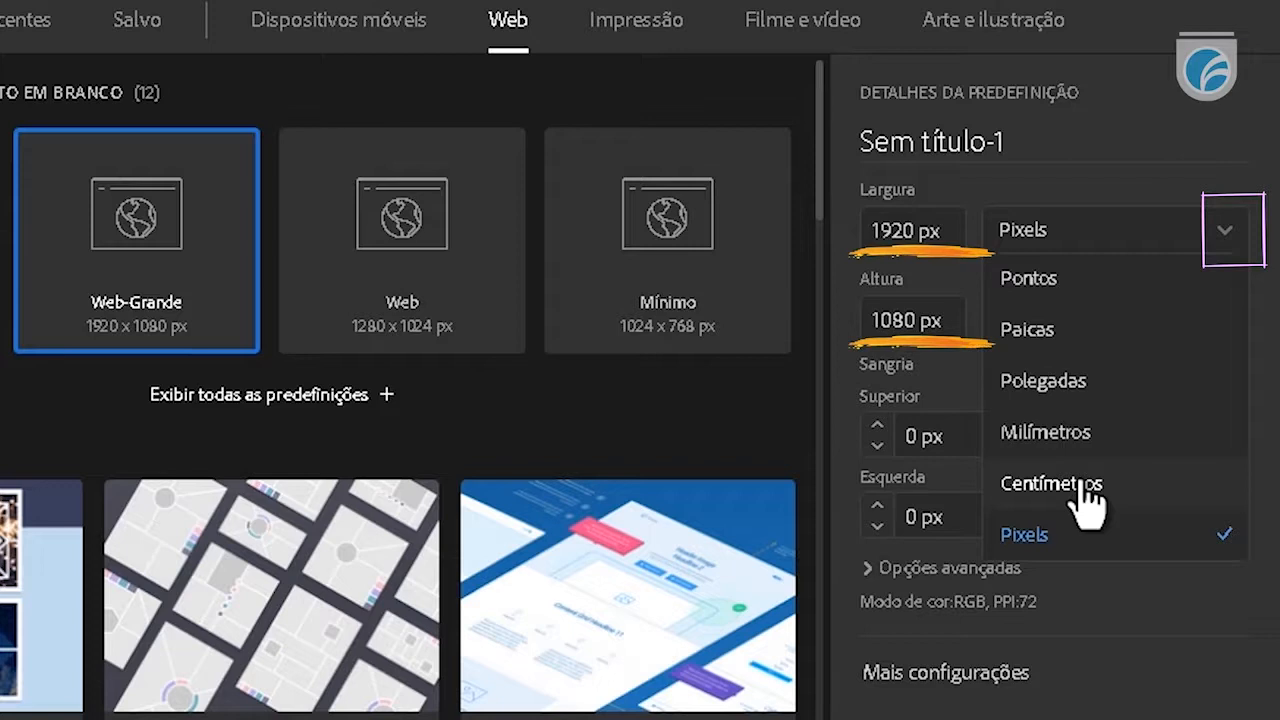
pyautogui.click(1049, 546)
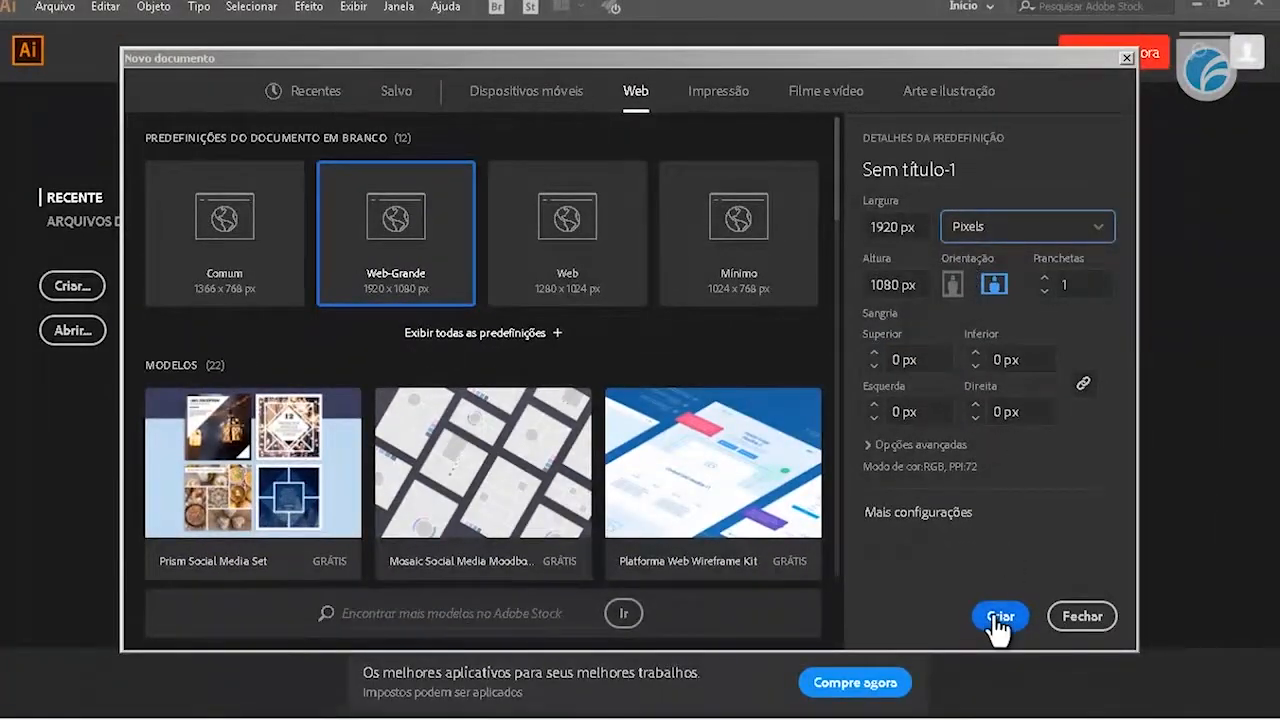
pyautogui.click(999, 618)
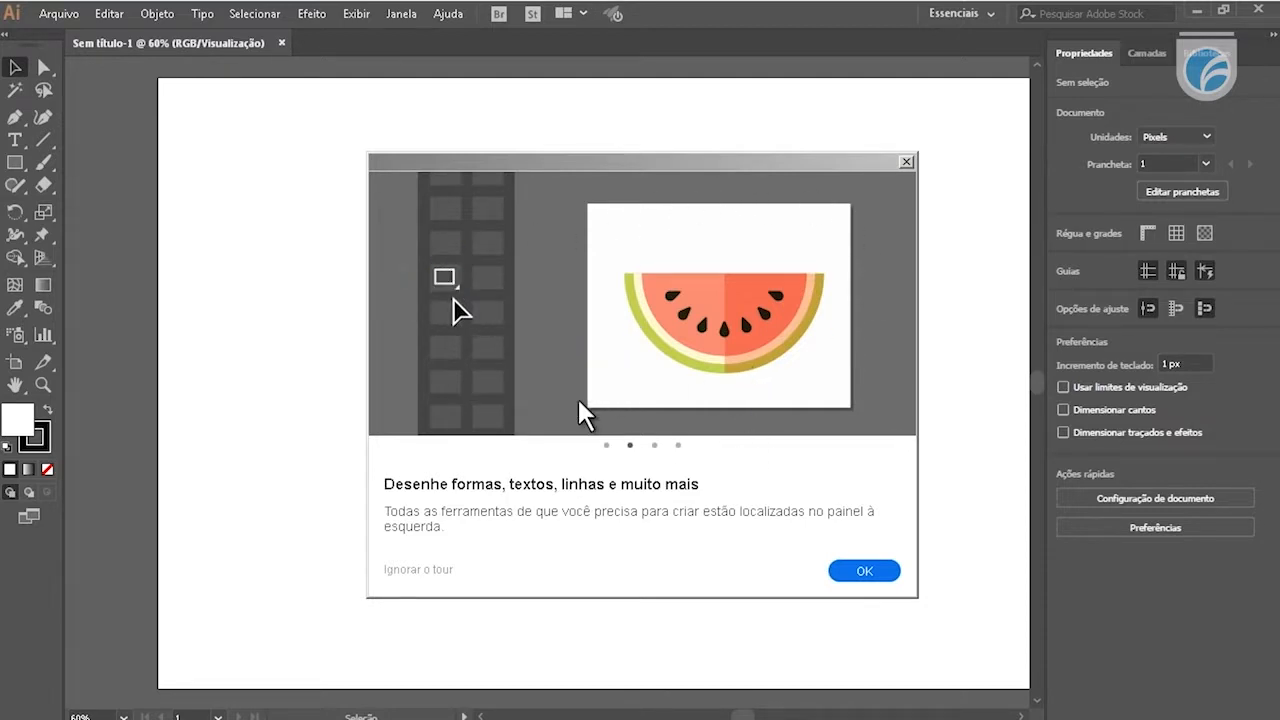
# Move the welcome tour window aside and dismiss the tour
pyautogui.moveTo(643, 166); pyautogui.dragTo(608, 150)
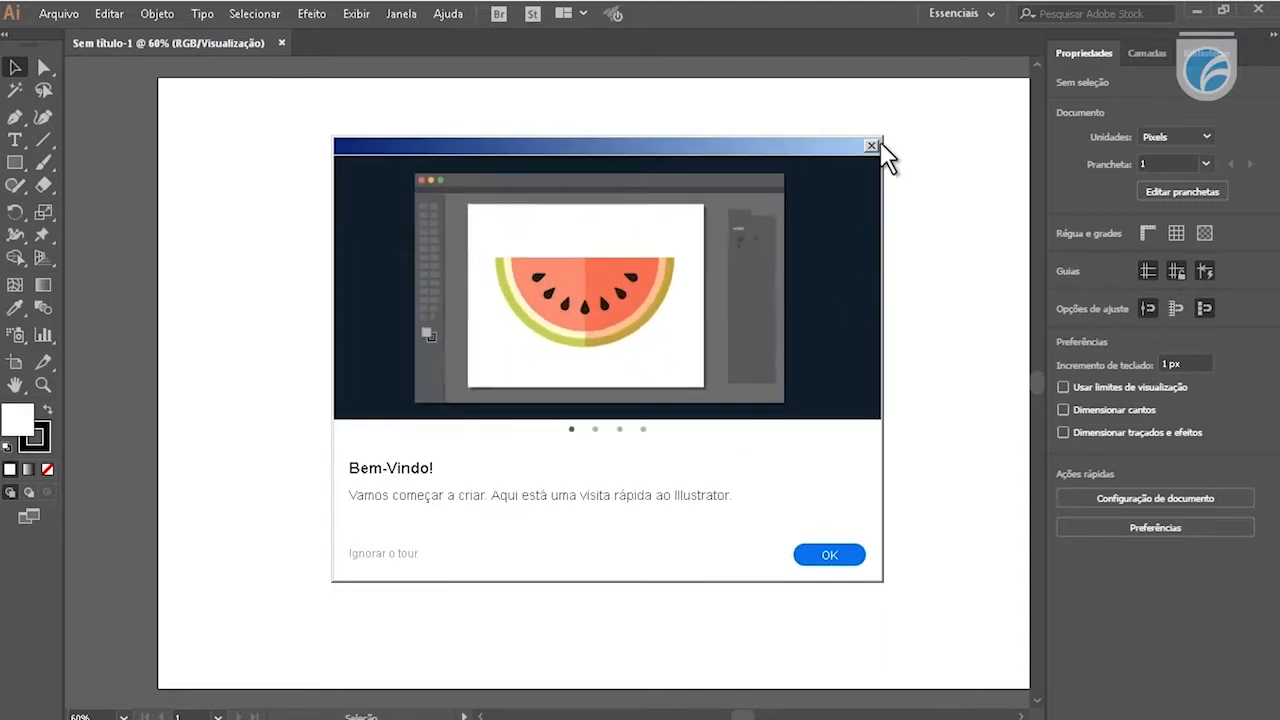
pyautogui.click(830, 556)
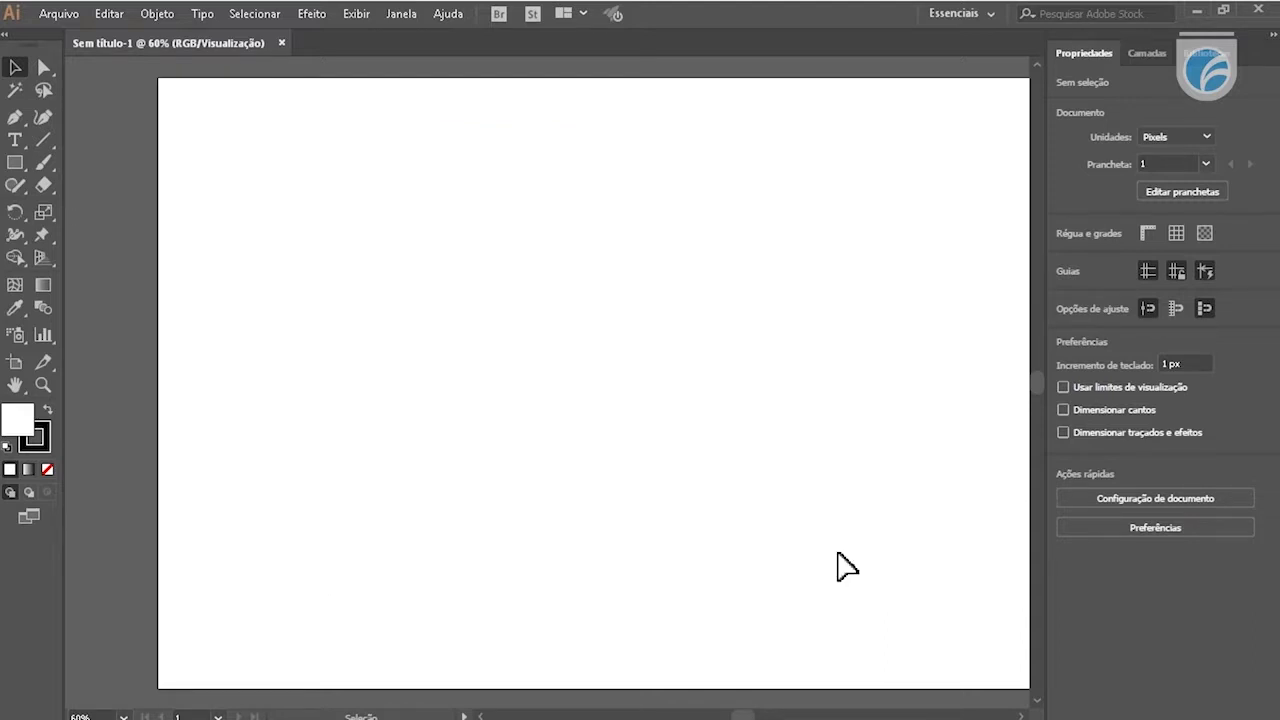
# Pan the view back and forth across the artboard with the temporary Hand tool
pyautogui.press('space')
pyautogui.moveTo(951, 317); pyautogui.dragTo(888, 317)
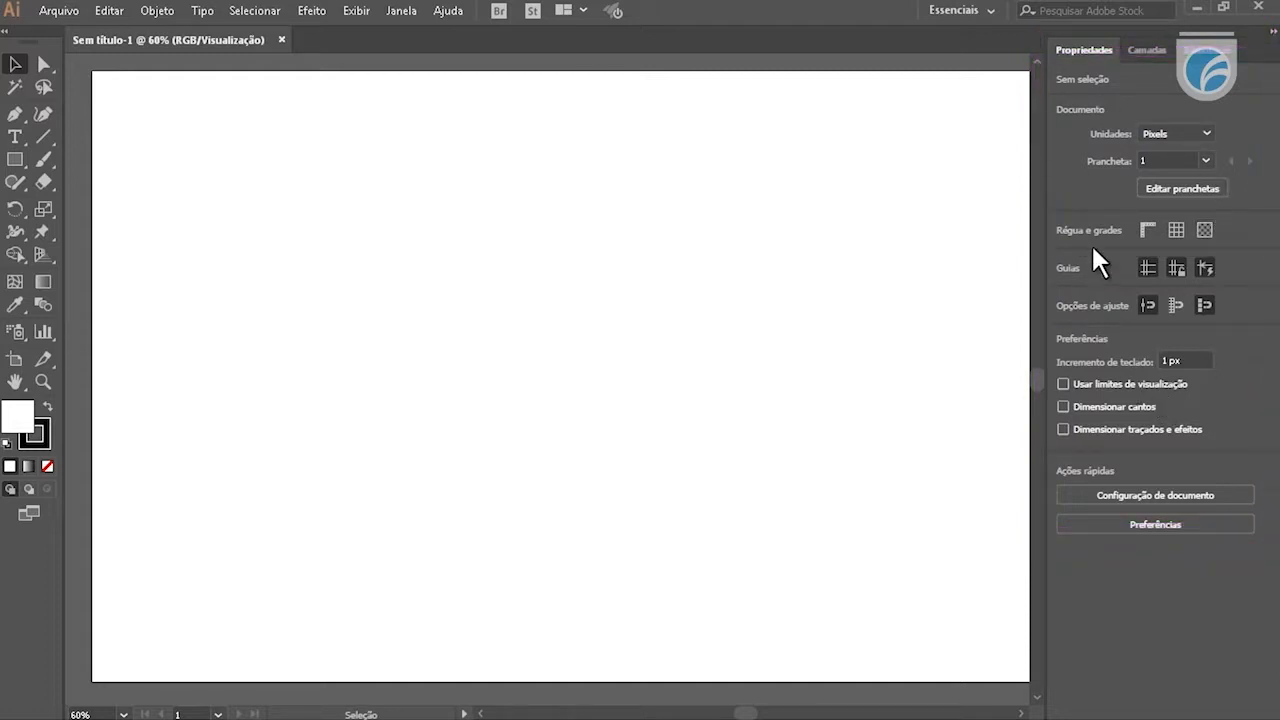
pyautogui.press('space')
pyautogui.moveTo(620, 231); pyautogui.dragTo(557, 240)
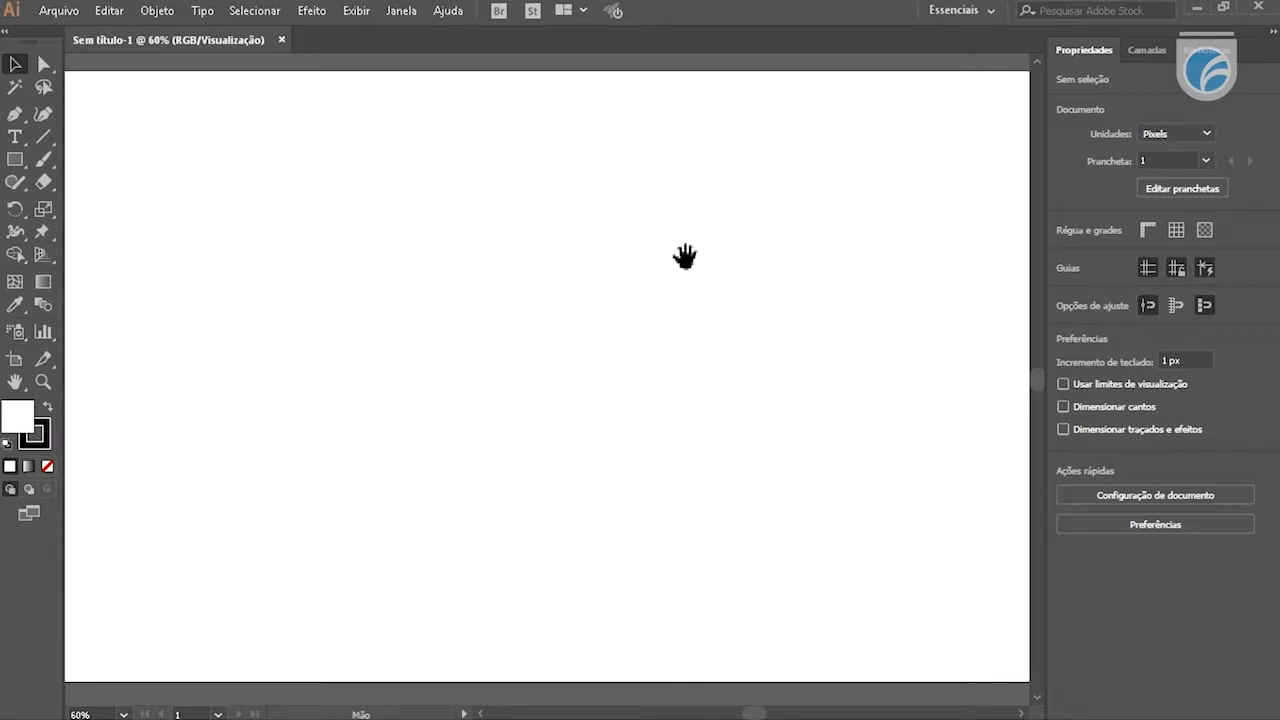
pyautogui.moveTo(684, 256); pyautogui.dragTo(578, 260)
pyautogui.moveTo(454, 258); pyautogui.dragTo(589, 257)
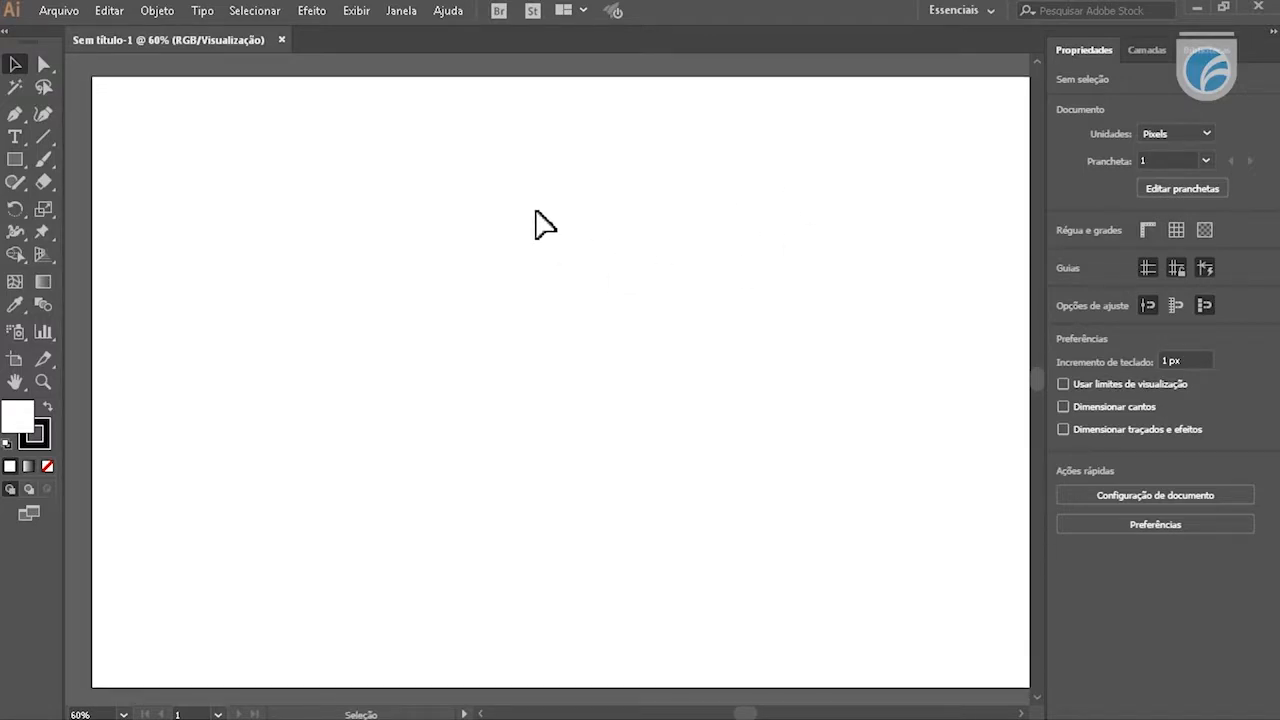
pyautogui.moveTo(640, 294); pyautogui.dragTo(563, 366)
pyautogui.moveTo(494, 316); pyautogui.dragTo(516, 347)
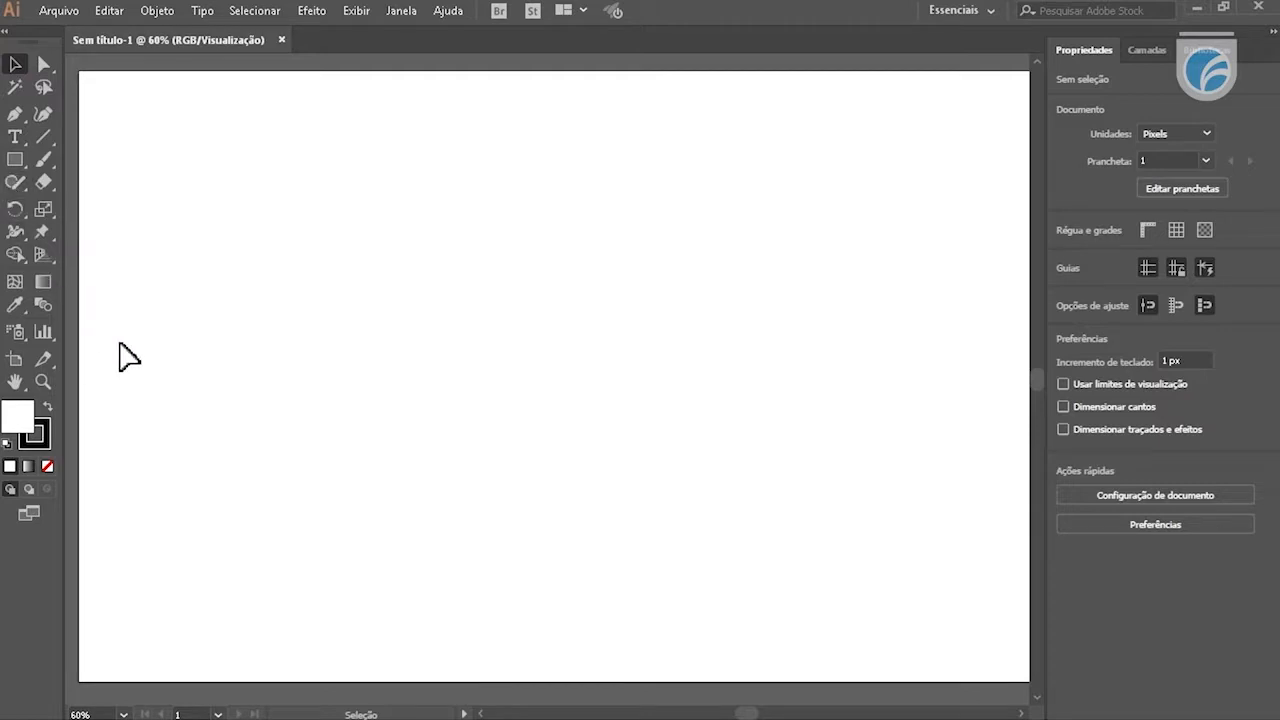
# Magnify the artboard to 300% with the Zoom tool, panning to bring its upper-left corner into view
pyautogui.click(40, 380)
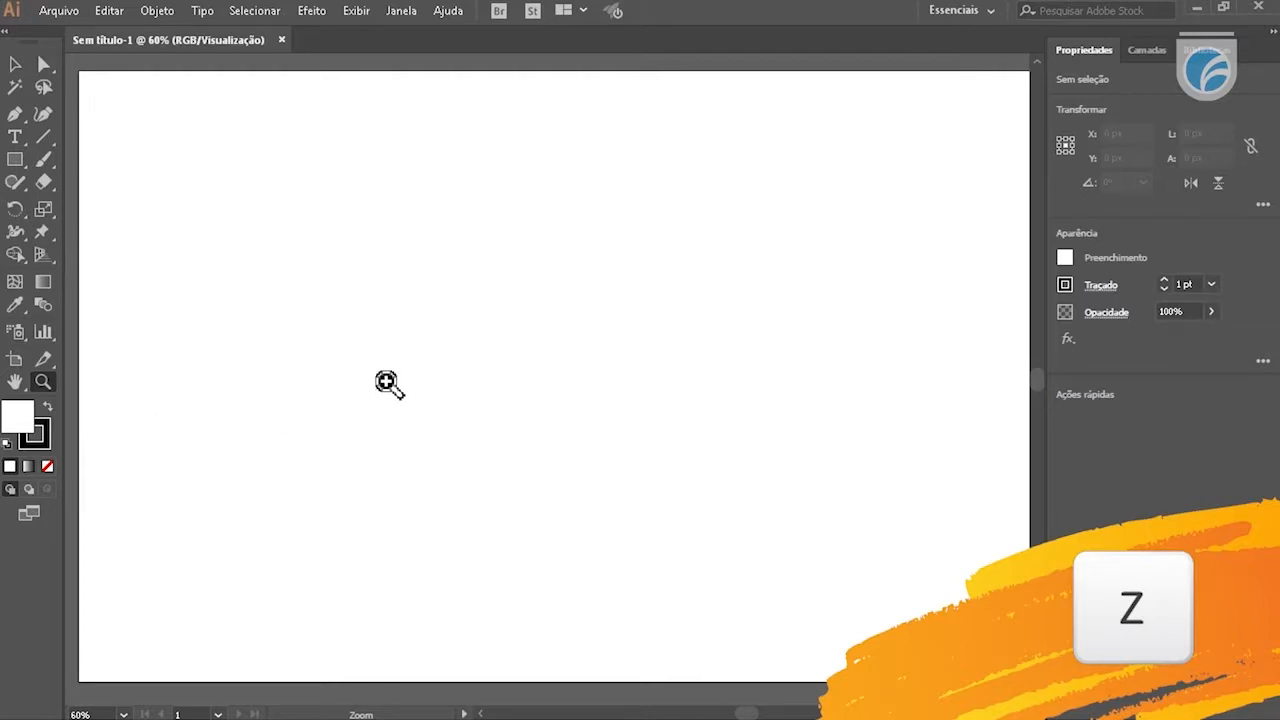
pyautogui.click(353, 258)
pyautogui.click(357, 260)
pyautogui.click(357, 262)
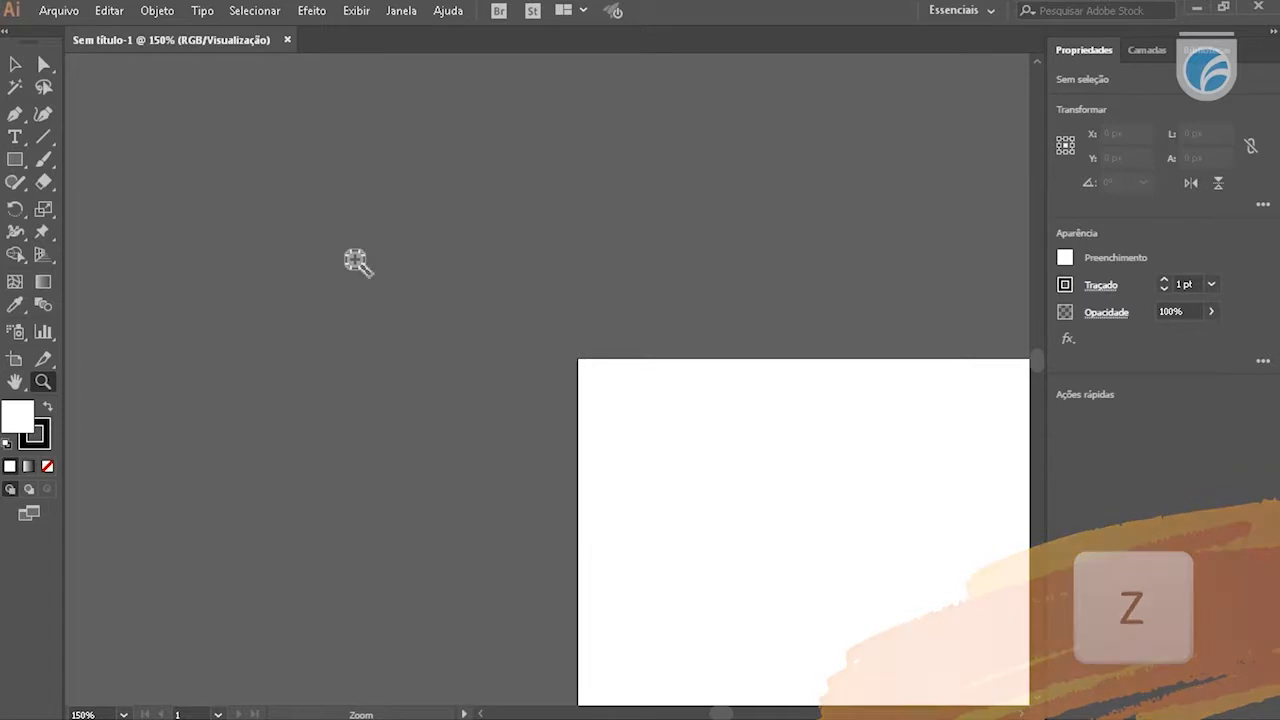
pyautogui.press('space')
pyautogui.moveTo(711, 489); pyautogui.dragTo(279, 264)
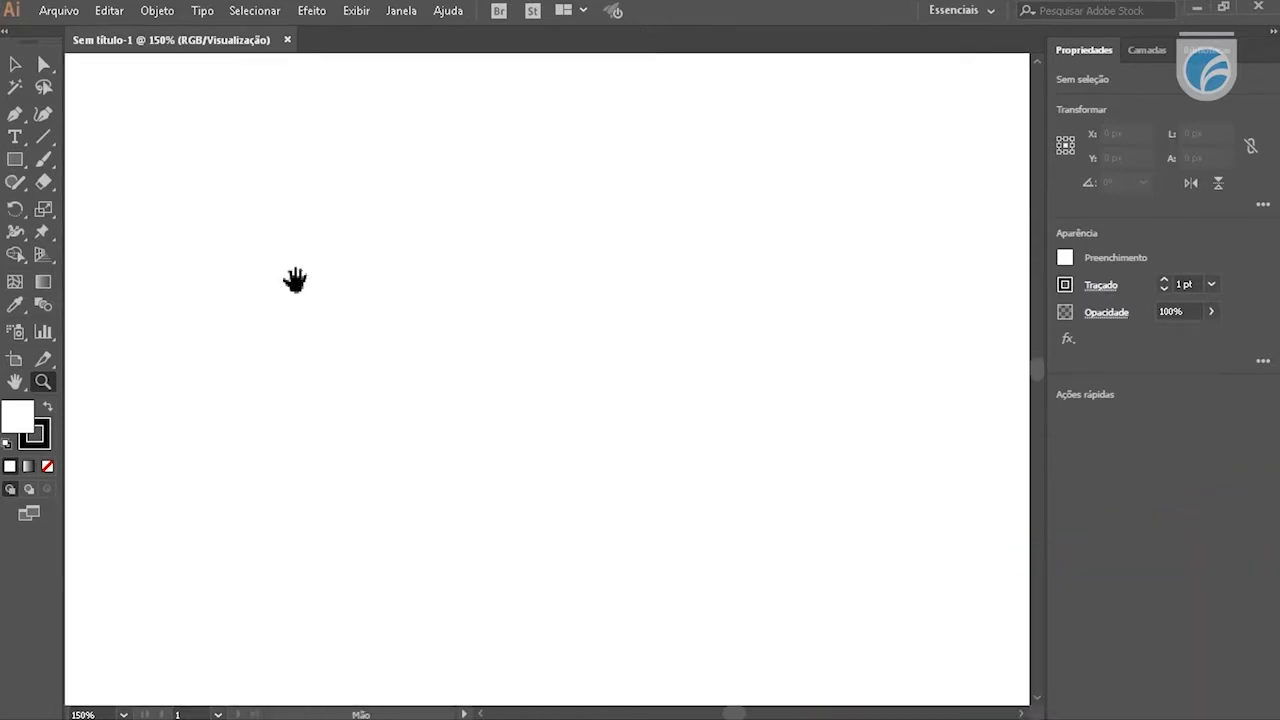
pyautogui.moveTo(264, 161); pyautogui.dragTo(479, 328)
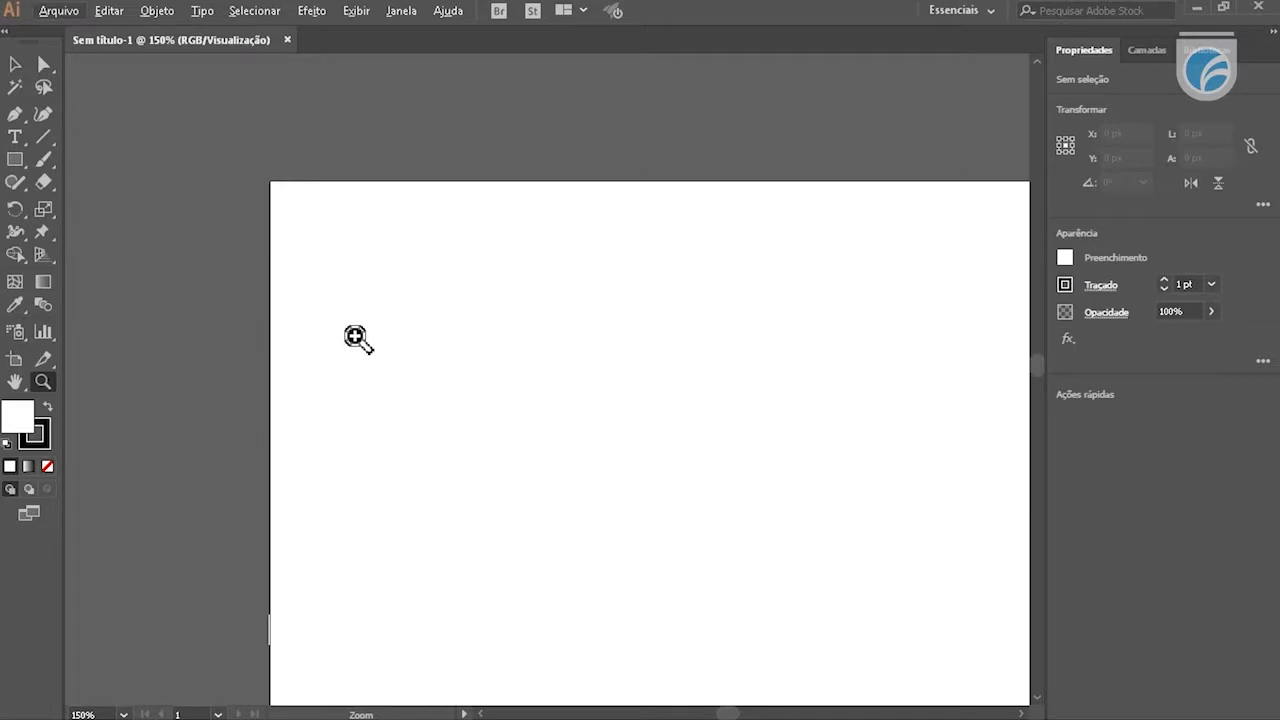
pyautogui.click(400, 334)
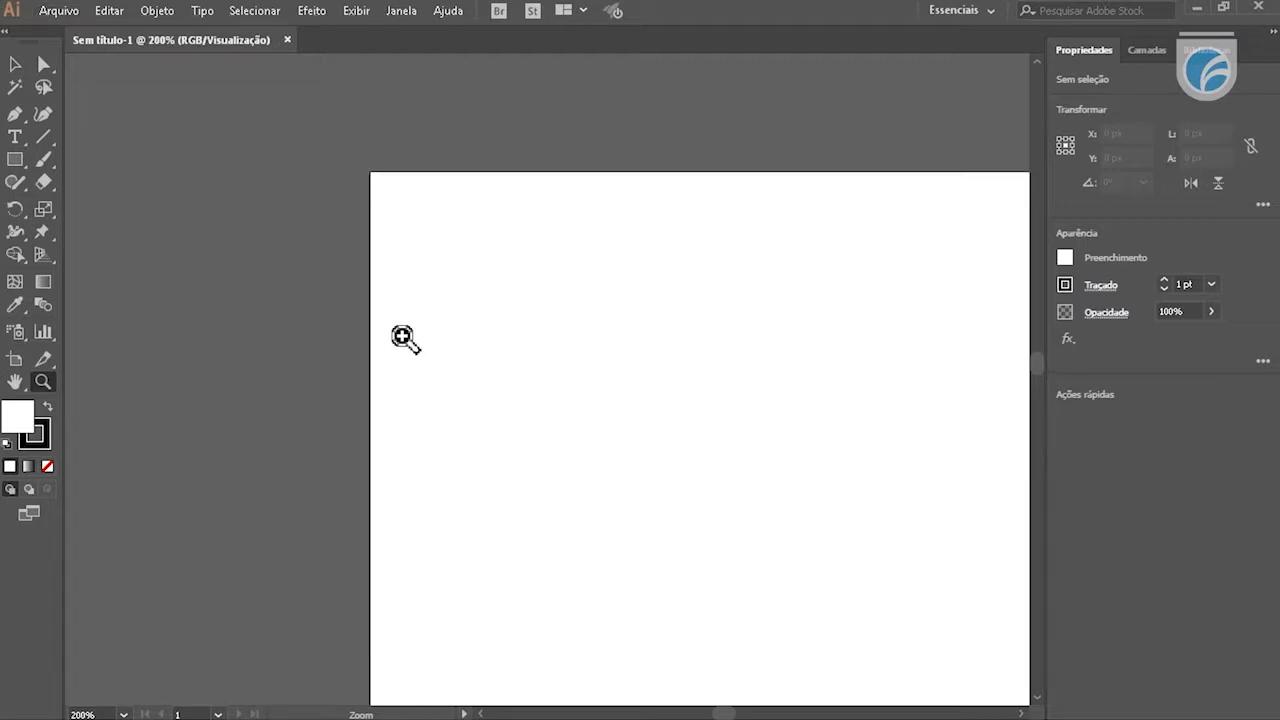
pyautogui.click(489, 308)
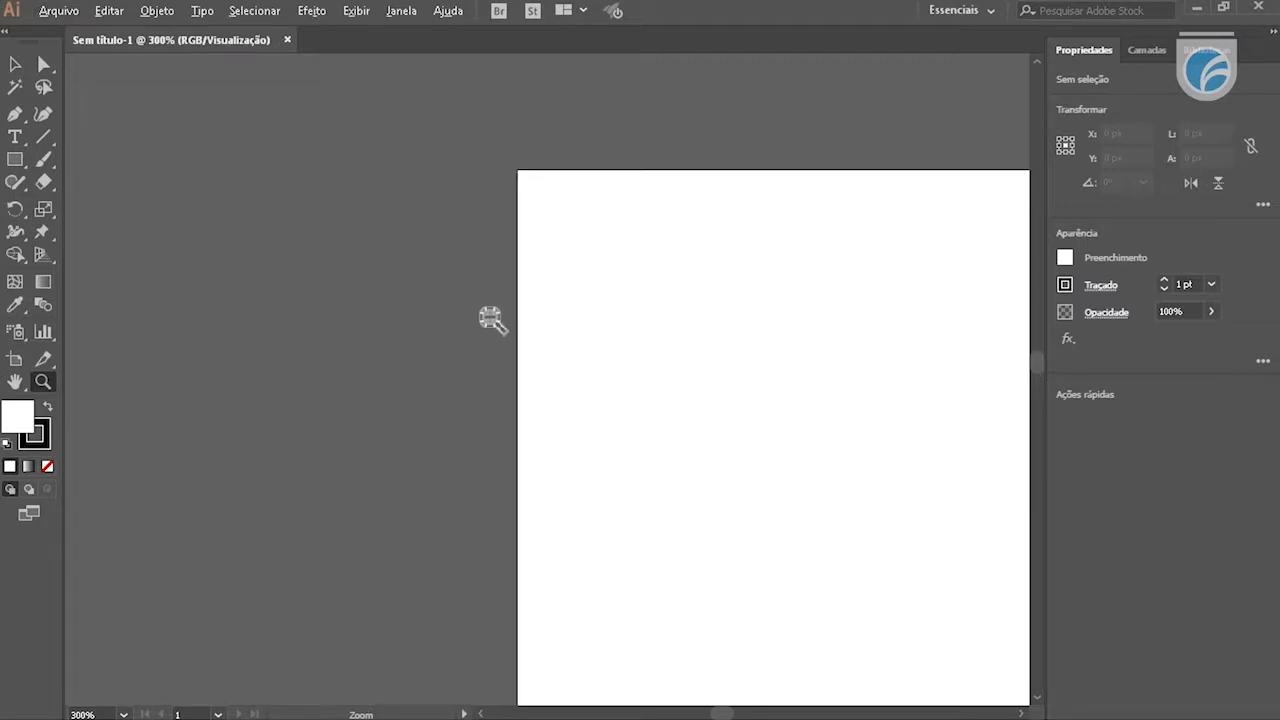
# Zoom out to 25% with the Zoom tool and centre the whole artboard in the view
pyautogui.keyDown('alt'); pyautogui.click(617, 291); pyautogui.keyUp('alt')
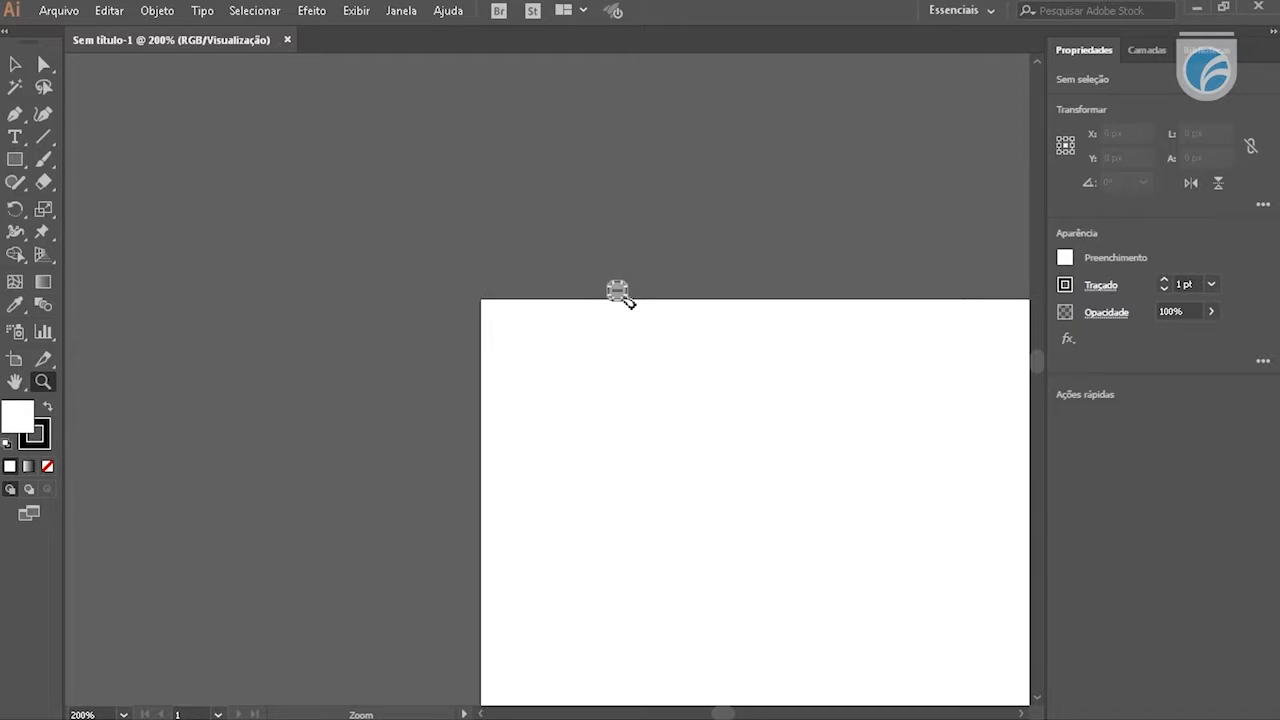
pyautogui.keyDown('alt'); pyautogui.click(617, 292); pyautogui.keyUp('alt')
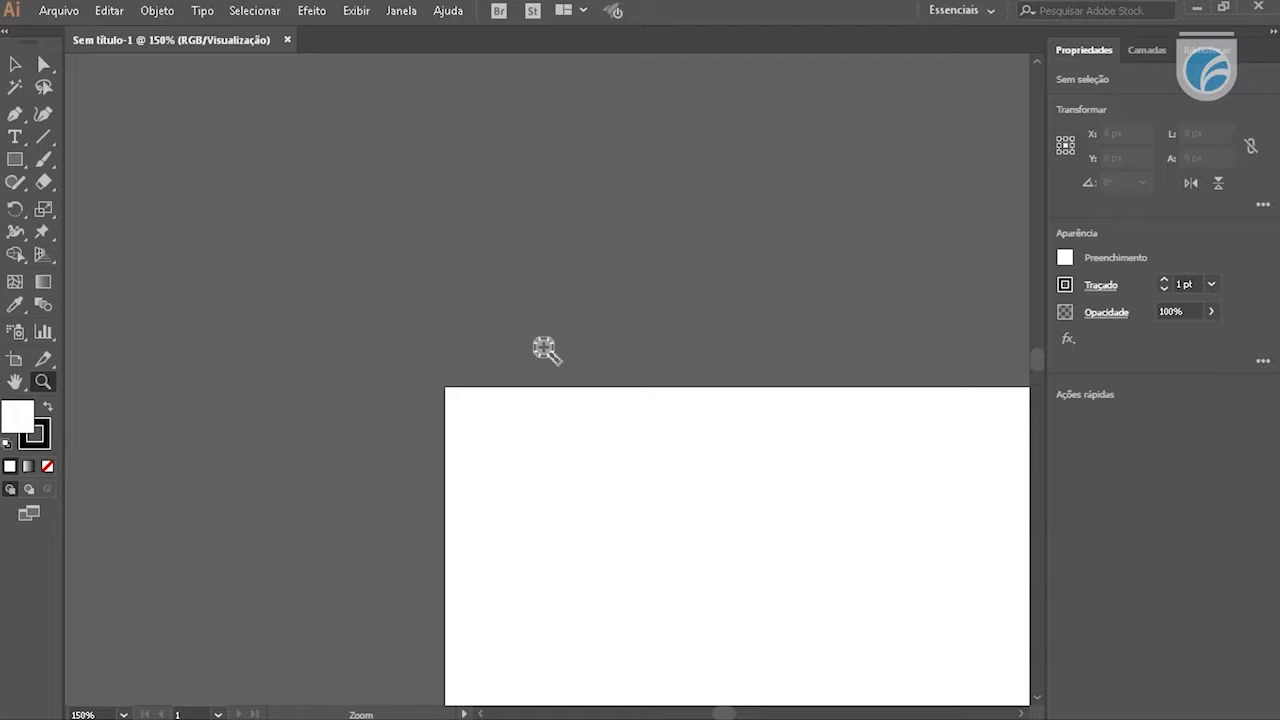
pyautogui.keyDown('alt'); pyautogui.click(540, 397); pyautogui.keyUp('alt')
pyautogui.keyDown('alt'); pyautogui.click(540, 397); pyautogui.keyUp('alt')
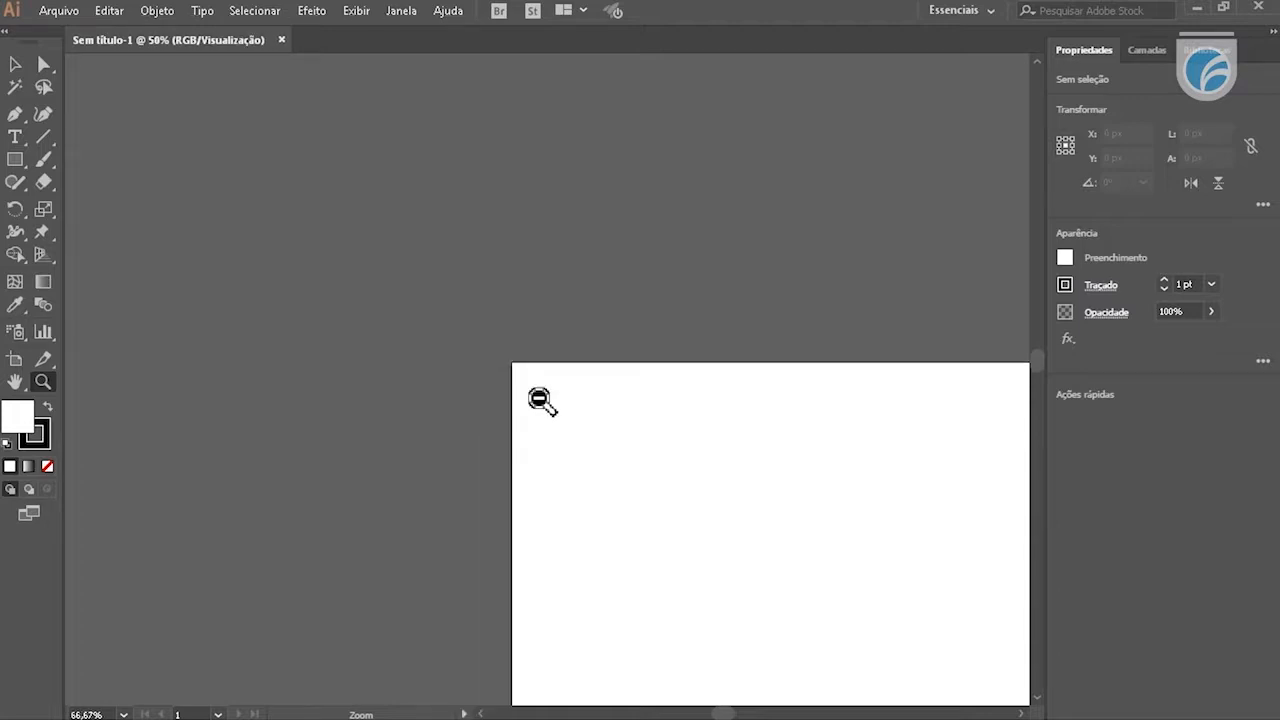
pyautogui.keyDown('alt'); pyautogui.click(540, 398); pyautogui.keyUp('alt')
pyautogui.keyDown('alt'); pyautogui.click(540, 399); pyautogui.keyUp('alt')
pyautogui.keyDown('alt'); pyautogui.click(540, 398); pyautogui.keyUp('alt')
pyautogui.moveTo(666, 411); pyautogui.dragTo(506, 343)
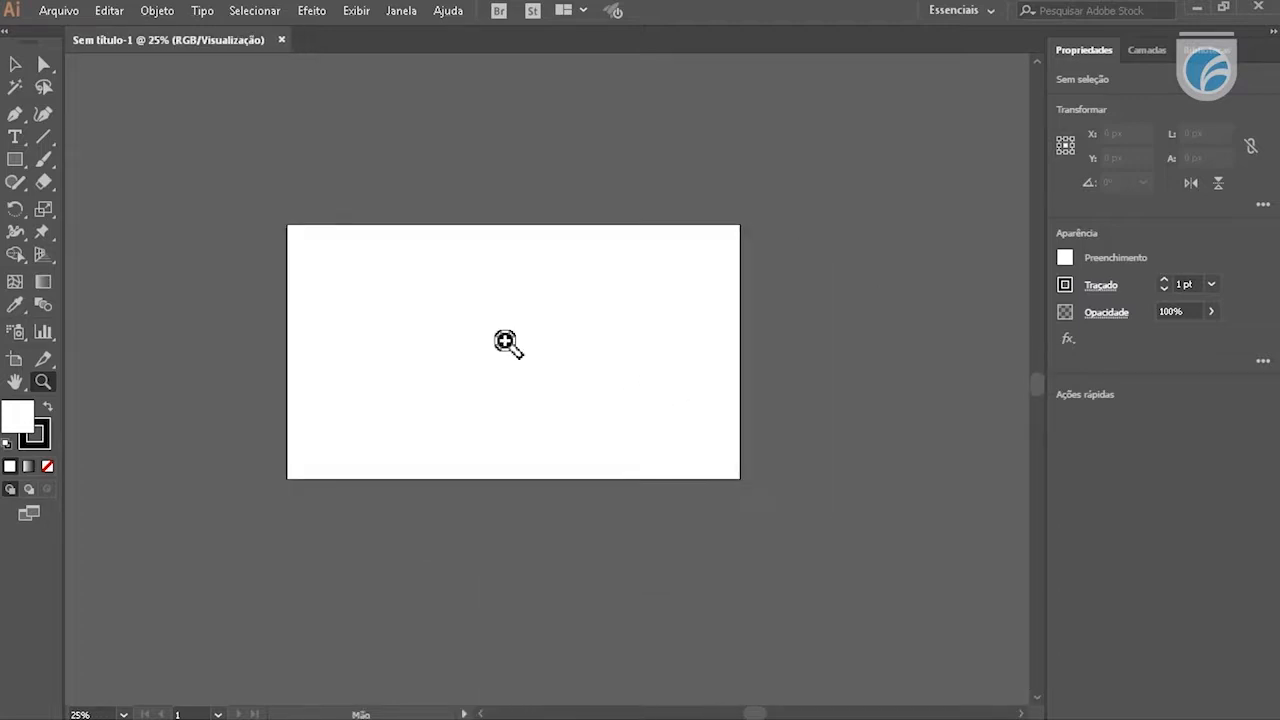
pyautogui.moveTo(437, 377); pyautogui.dragTo(486, 420)
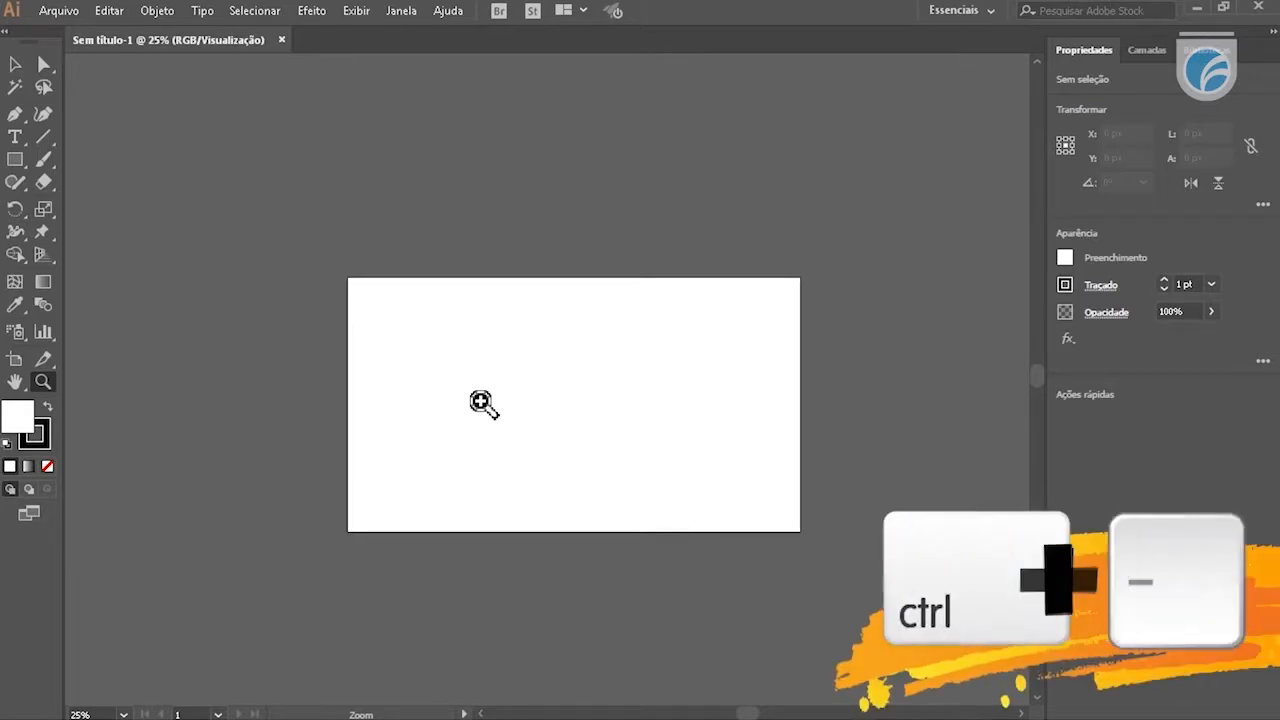
# Zoom the artboard in to 50% without using the Zoom tool
pyautogui.press('ctrl')
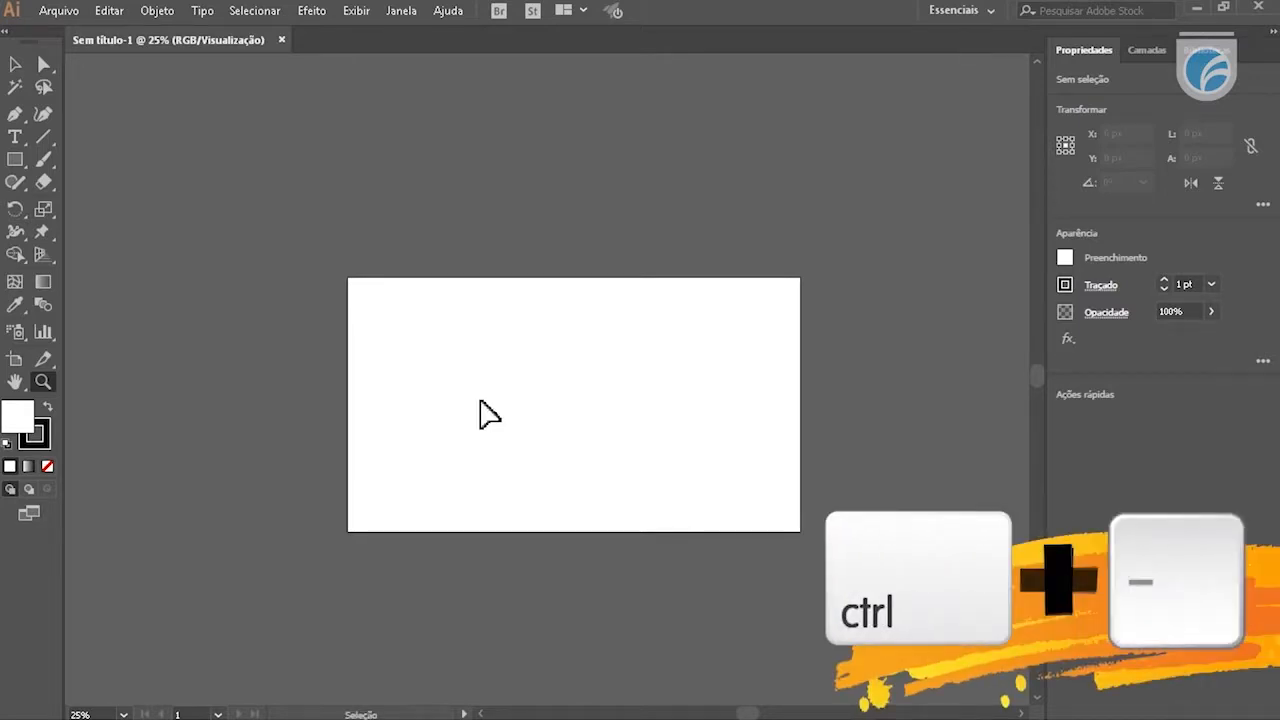
pyautogui.hotkey('ctrl', '+')
pyautogui.hotkey('ctrl', '+')
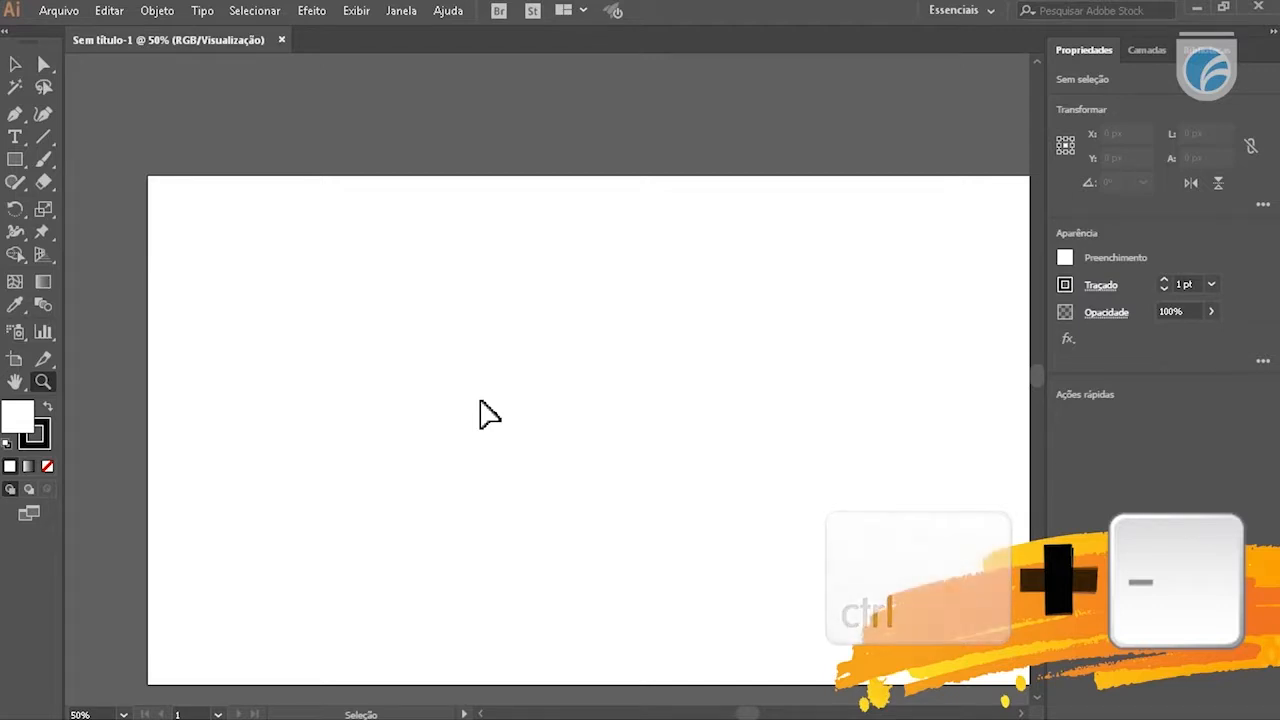
# Zoom the artboard out to 25% and back in to 50% repeatedly without using the Zoom tool
pyautogui.hotkey('ctrl', '-')
pyautogui.hotkey('ctrl', '-')
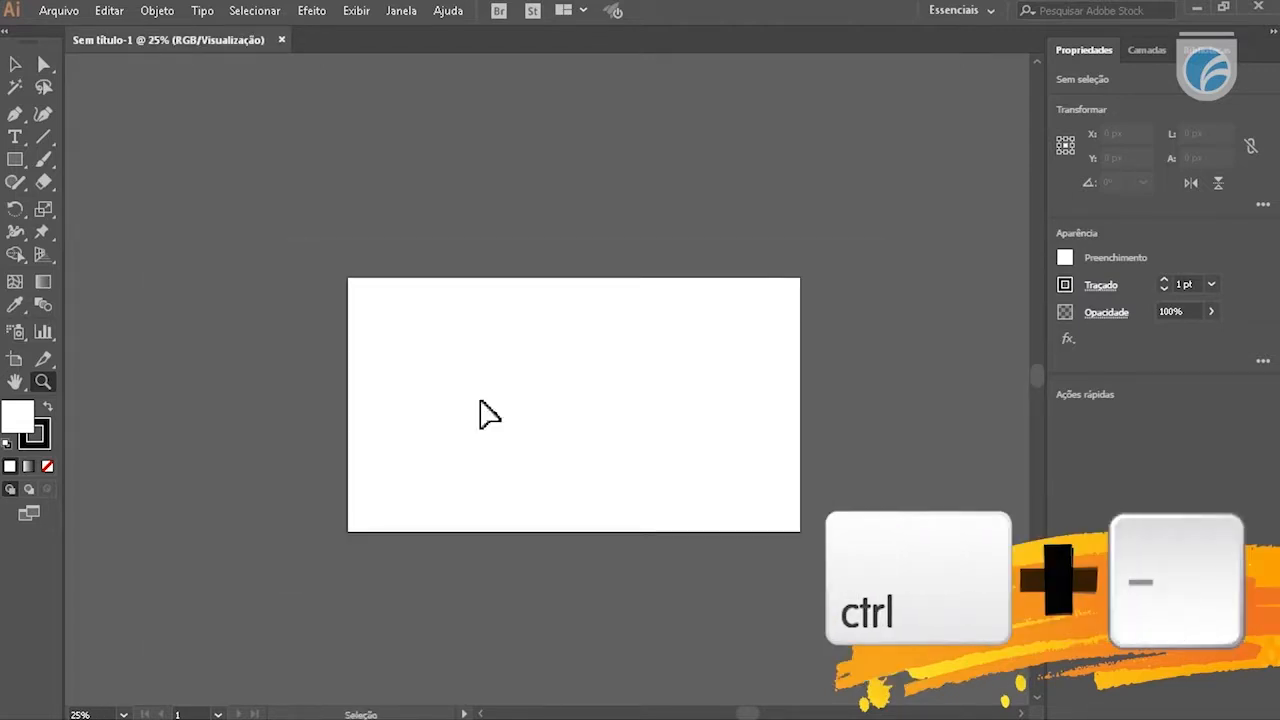
pyautogui.hotkey('ctrl', '+')
pyautogui.hotkey('ctrl', '+')
pyautogui.hotkey('ctrl', '-')
pyautogui.hotkey('ctrl', '-')
pyautogui.hotkey('ctrl', '+')
pyautogui.hotkey('ctrl', '+')
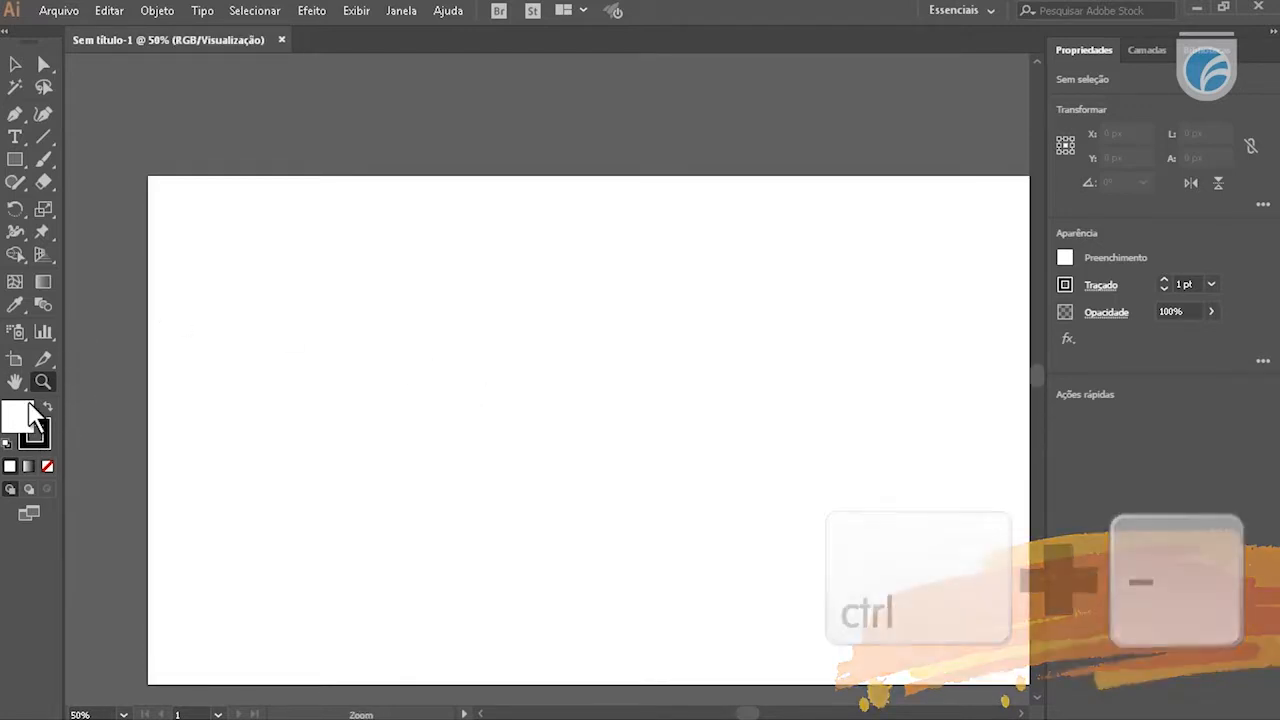
# Activate the Selection tool, zoom in and out around the artboard, and centre it in the view at 50%
pyautogui.click(15, 63)
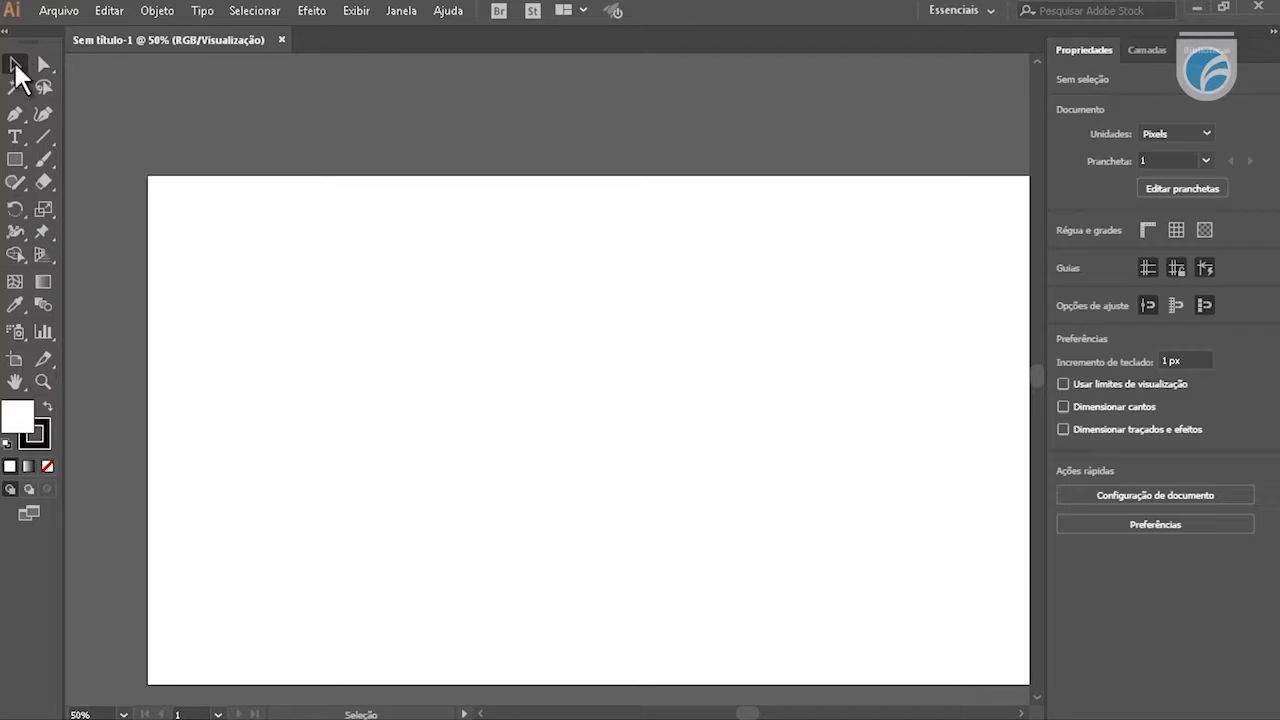
pyautogui.hotkey('ctrl', '+')
pyautogui.hotkey('ctrl', '+')
pyautogui.hotkey('ctrl', '-')
pyautogui.hotkey('ctrl', '-')
pyautogui.hotkey('ctrl', '-')
pyautogui.hotkey('ctrl', '+')
pyautogui.hotkey('ctrl', '+')
pyautogui.hotkey('ctrl', '+')
pyautogui.hotkey('ctrl', '-')
pyautogui.hotkey('ctrl', '-')
pyautogui.hotkey('ctrl', '+')
pyautogui.moveTo(294, 143); pyautogui.dragTo(330, 187)
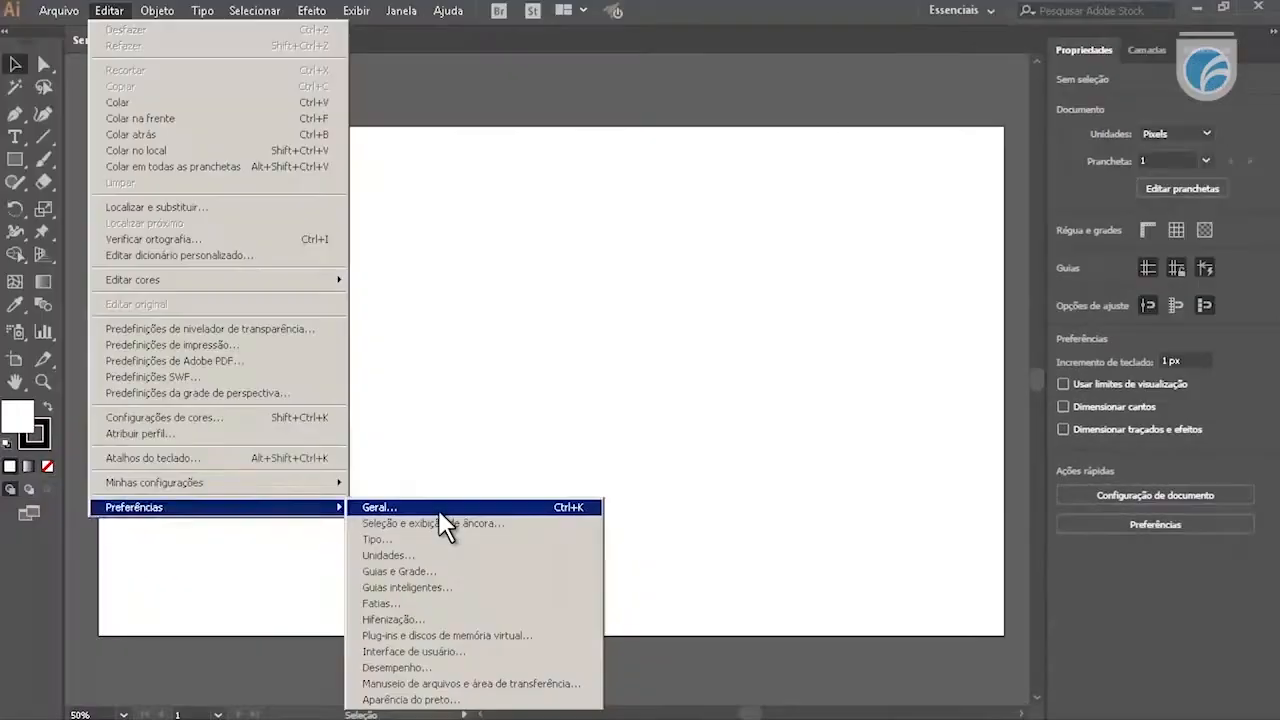
# Open the Geral preferences and look at them alongside the Exibição de seleção e âncora preferences
pyautogui.click(457, 512)
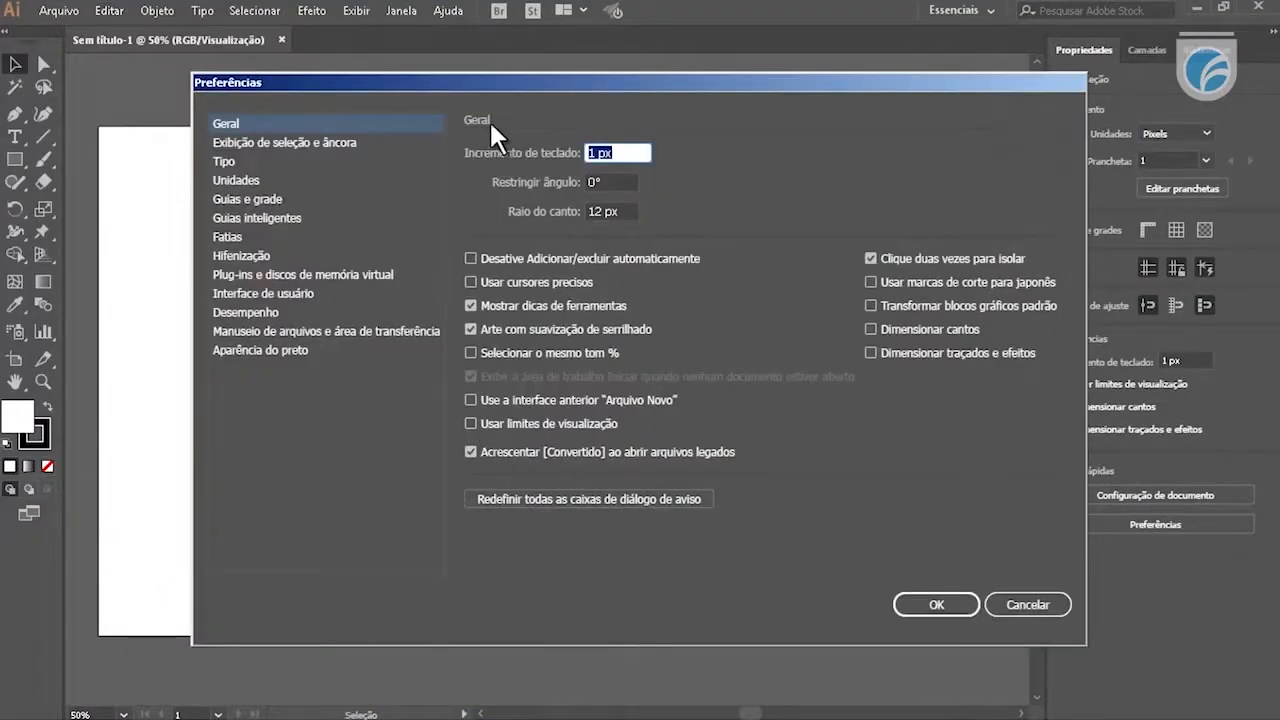
pyautogui.moveTo(540, 86); pyautogui.dragTo(468, 80)
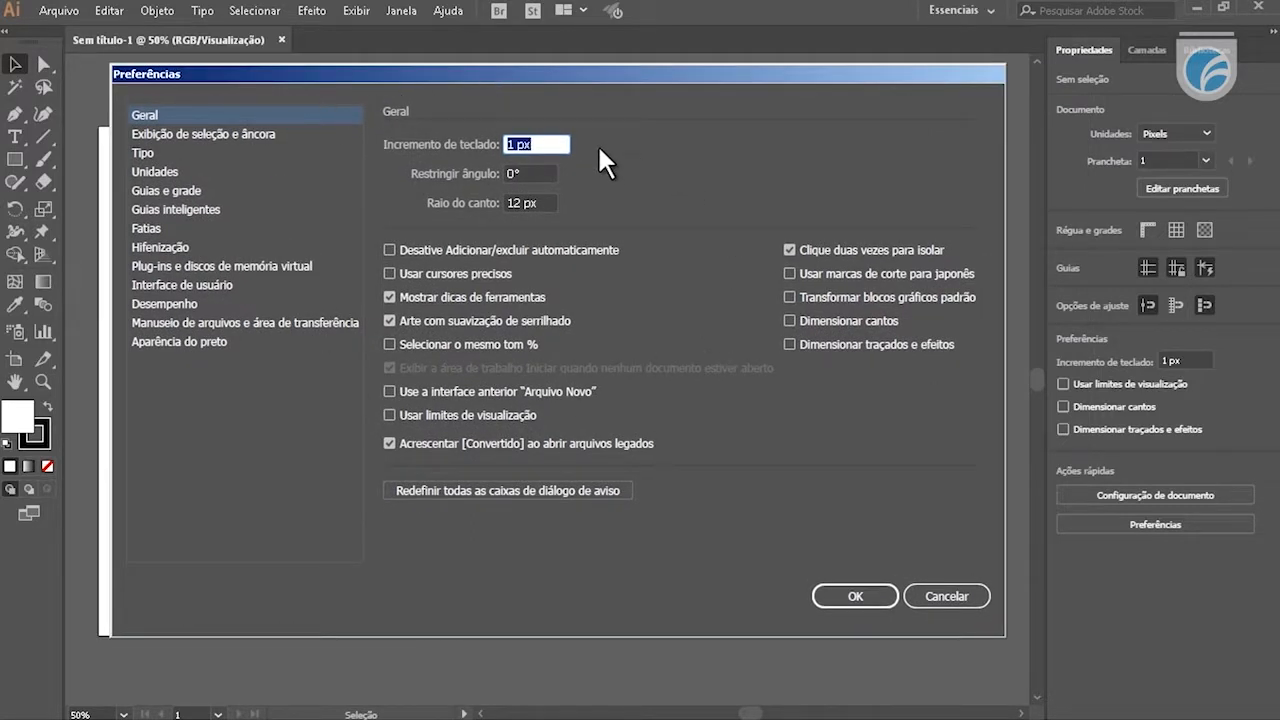
pyautogui.click(259, 134)
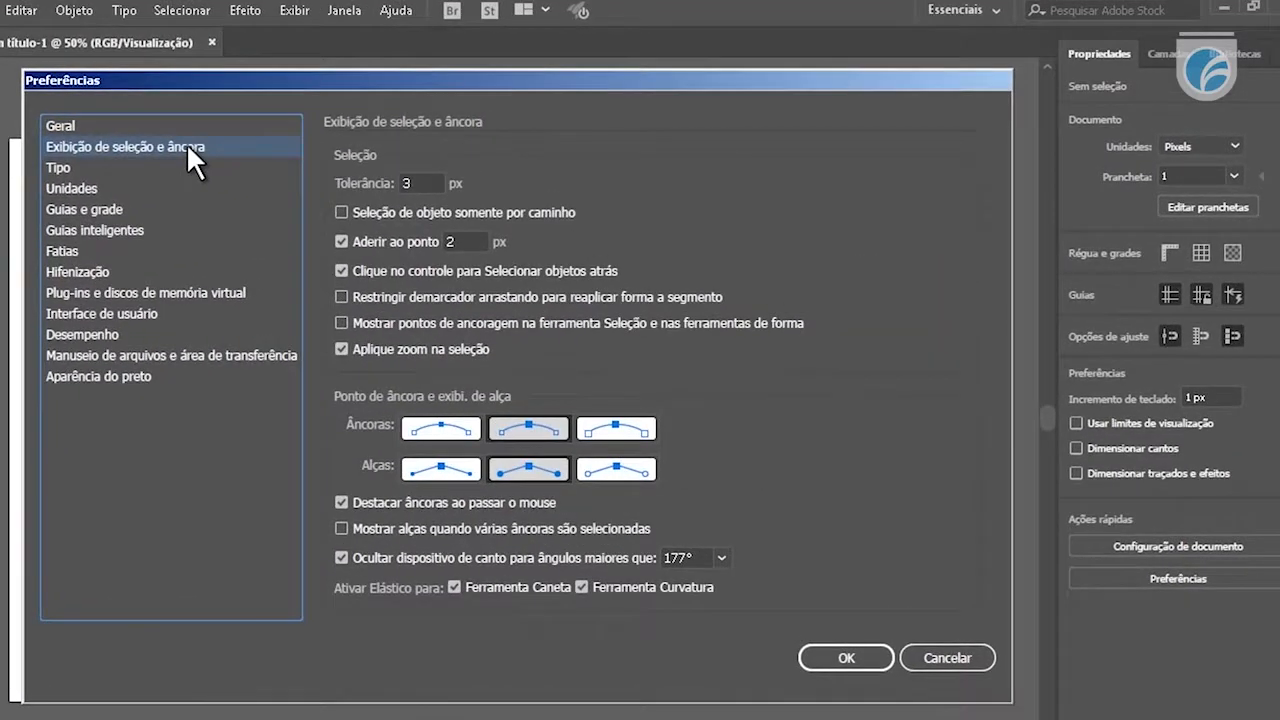
pyautogui.click(100, 127)
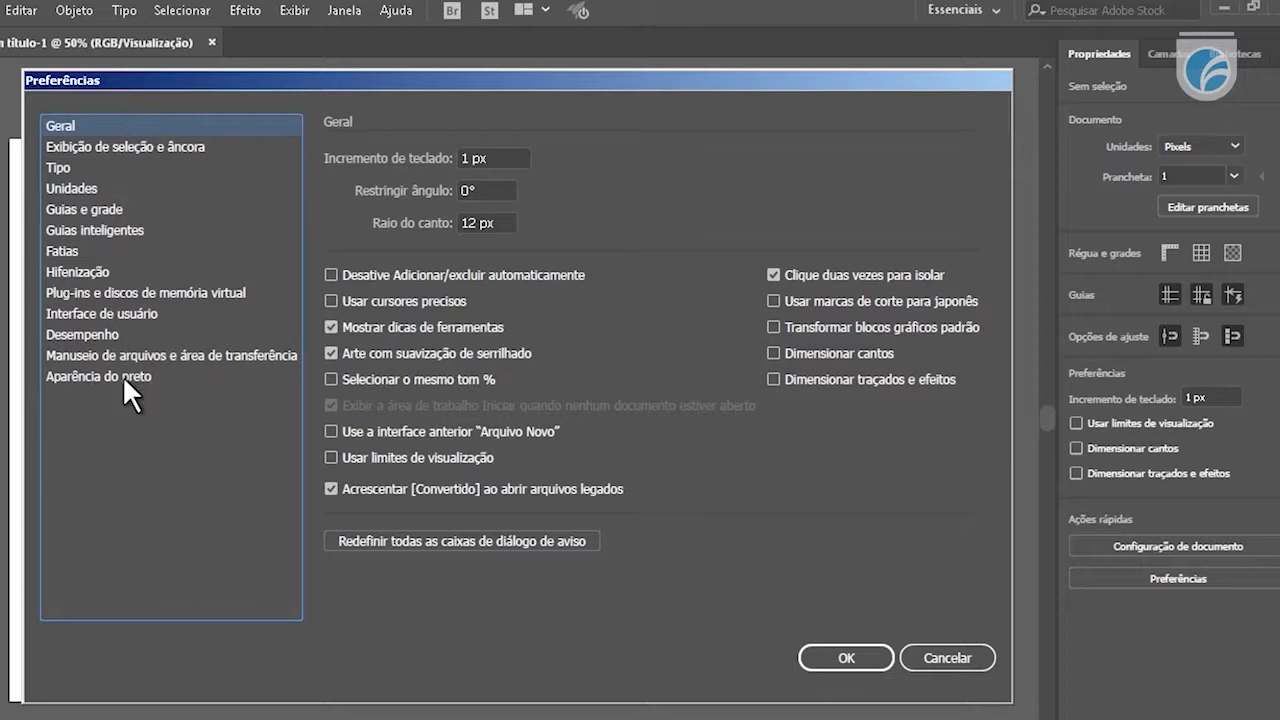
# Look through the preference categories from Exibição de seleção e âncora down to Interface de usuário
pyautogui.click(96, 140)
pyautogui.click(78, 166)
pyautogui.click(84, 186)
pyautogui.click(93, 208)
pyautogui.click(95, 230)
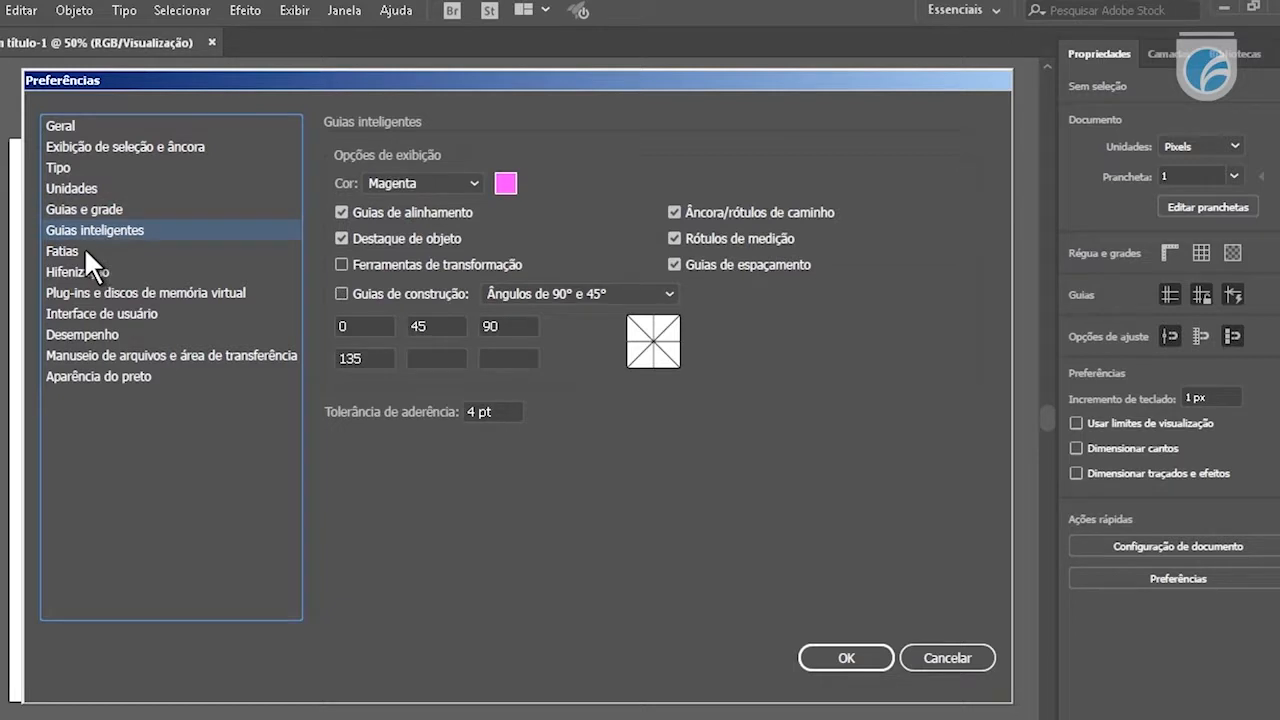
pyautogui.click(84, 249)
pyautogui.click(94, 274)
pyautogui.click(98, 293)
pyautogui.click(101, 313)
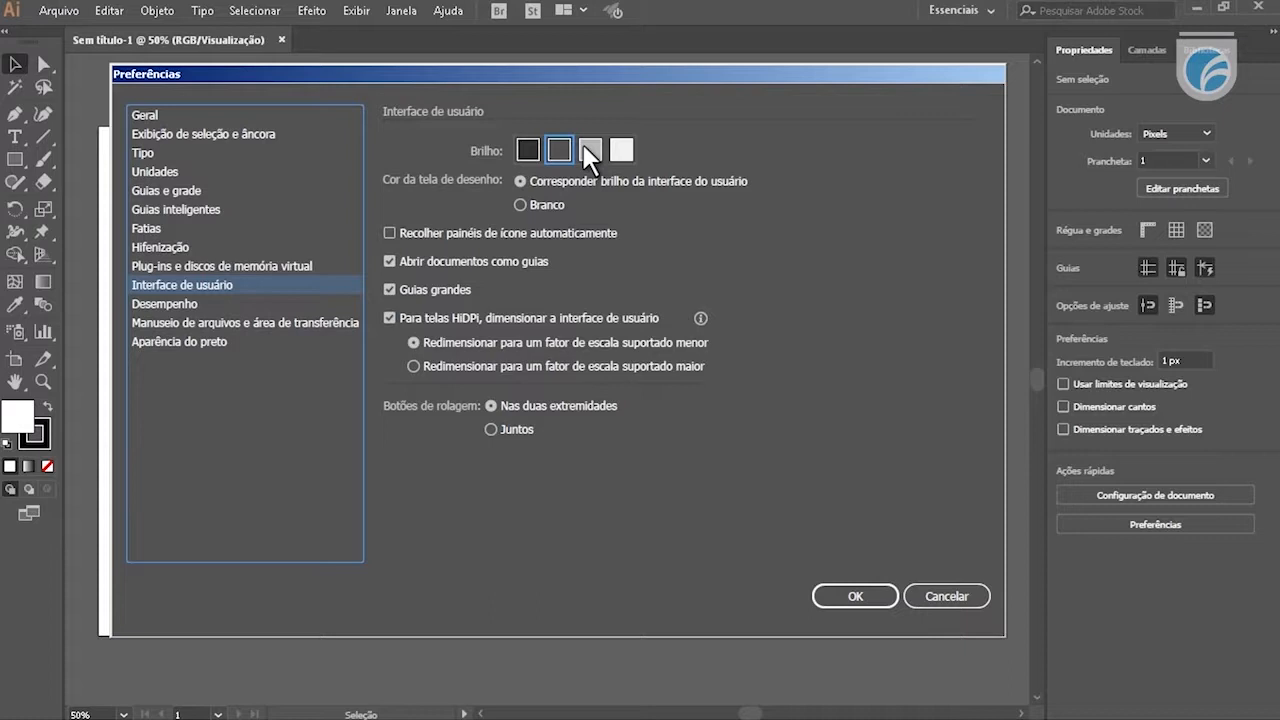
# Try out all four interface brightness levels, from lightest to darkest, and discard the preference changes
pyautogui.click(622, 152)
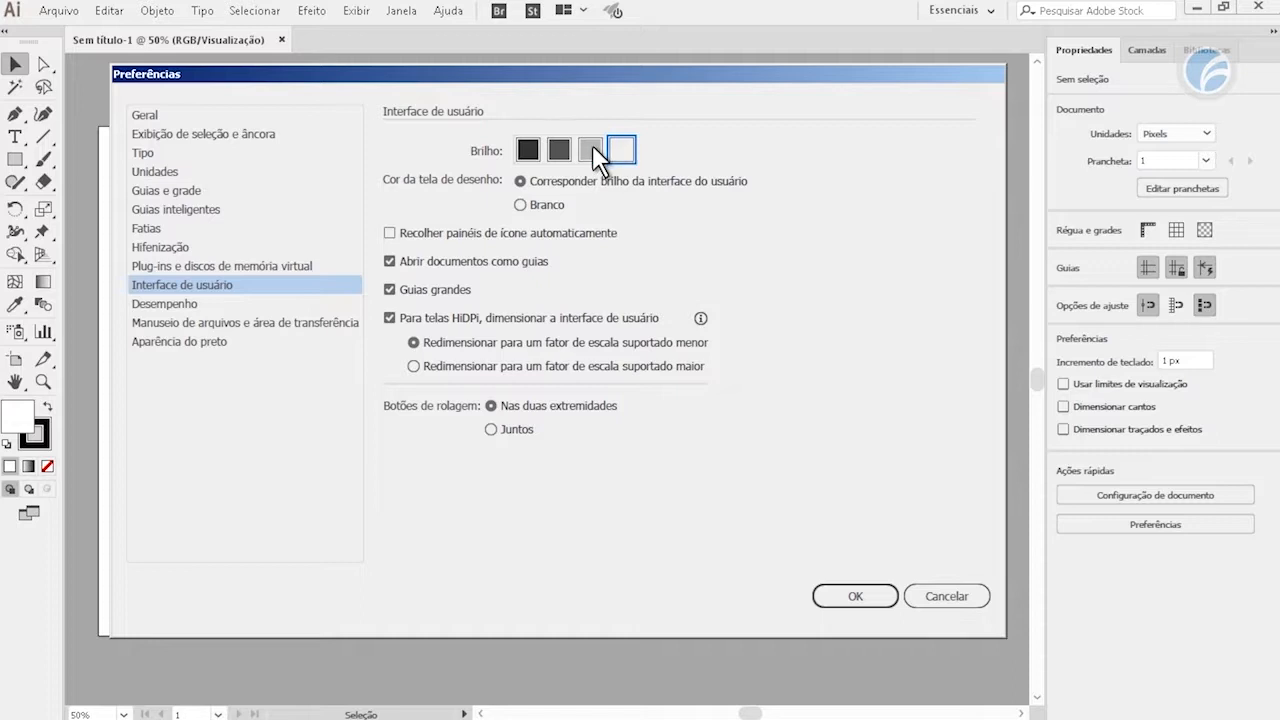
pyautogui.click(591, 150)
pyautogui.click(559, 150)
pyautogui.click(528, 150)
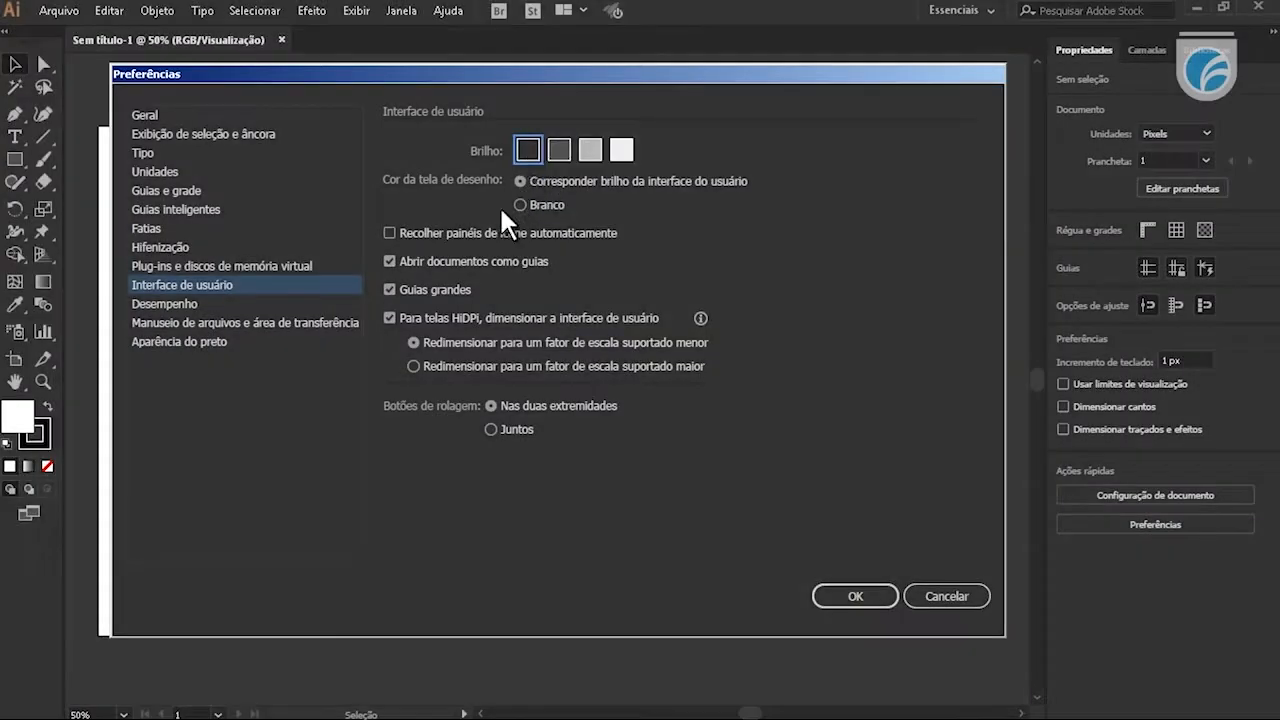
pyautogui.click(621, 150)
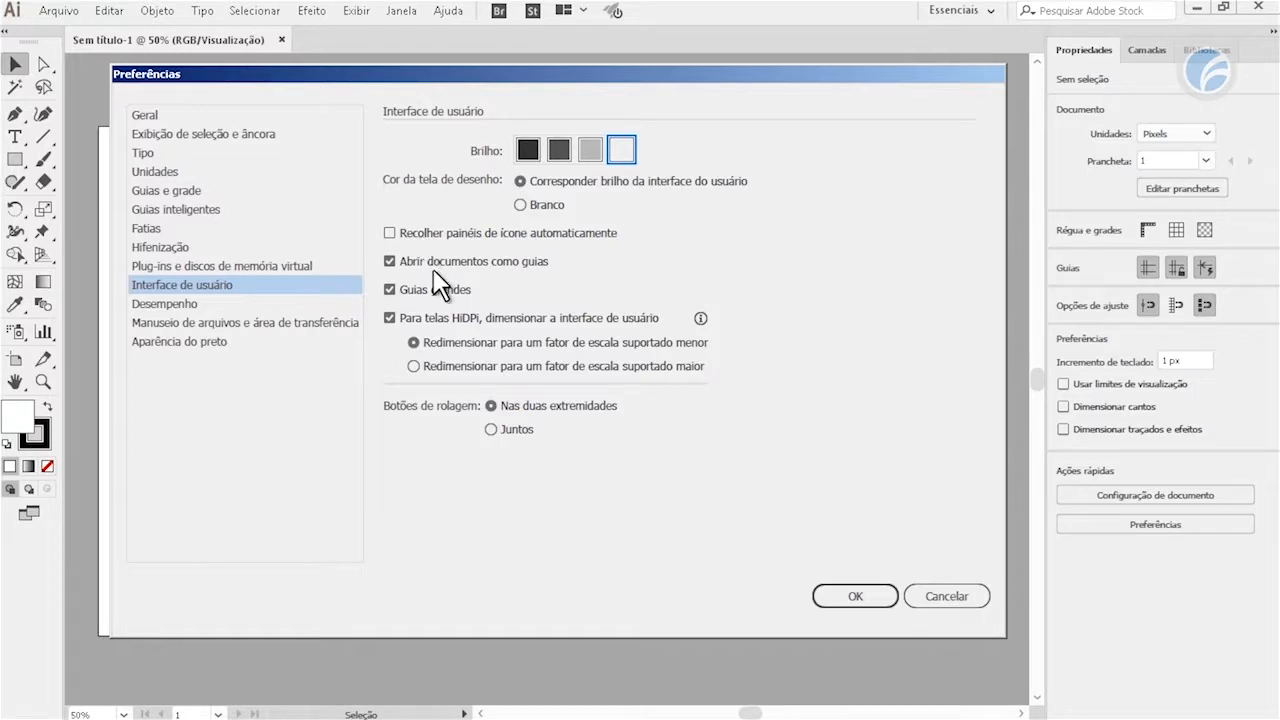
pyautogui.click(942, 592)
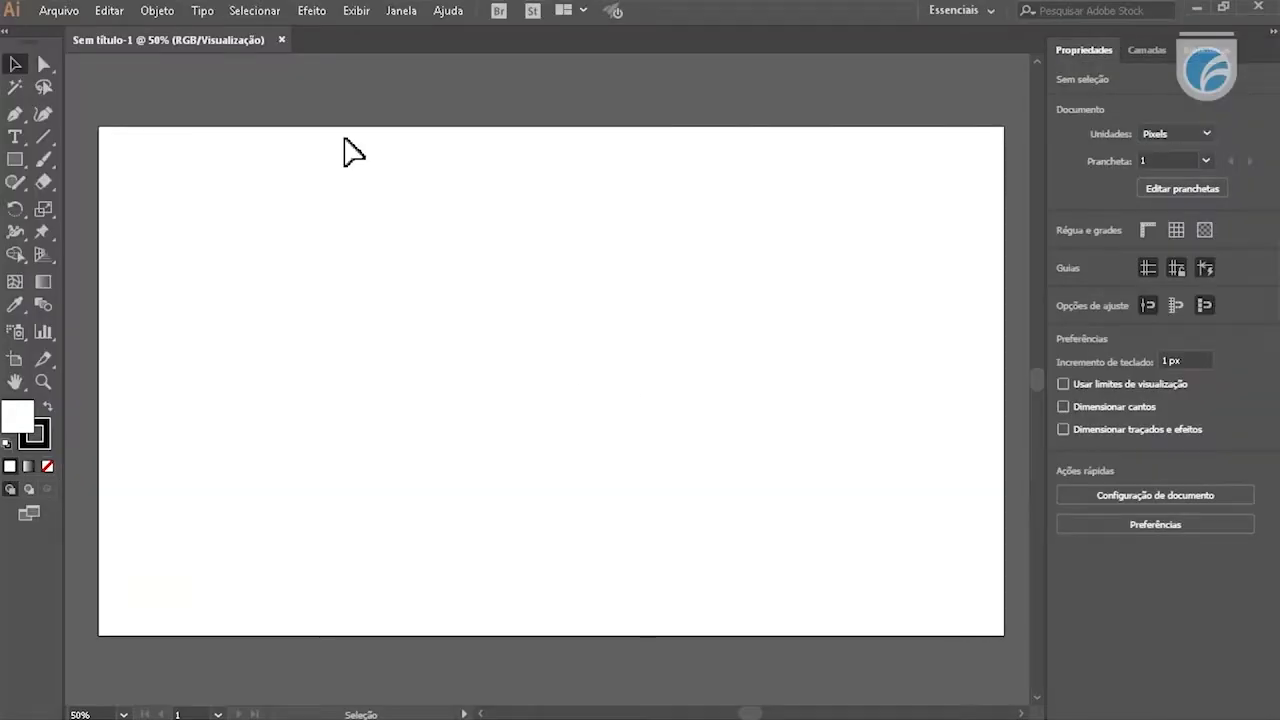
# Set the interface brightness to the lightest level in the Interface de usuário preferences
pyautogui.click(112, 12)
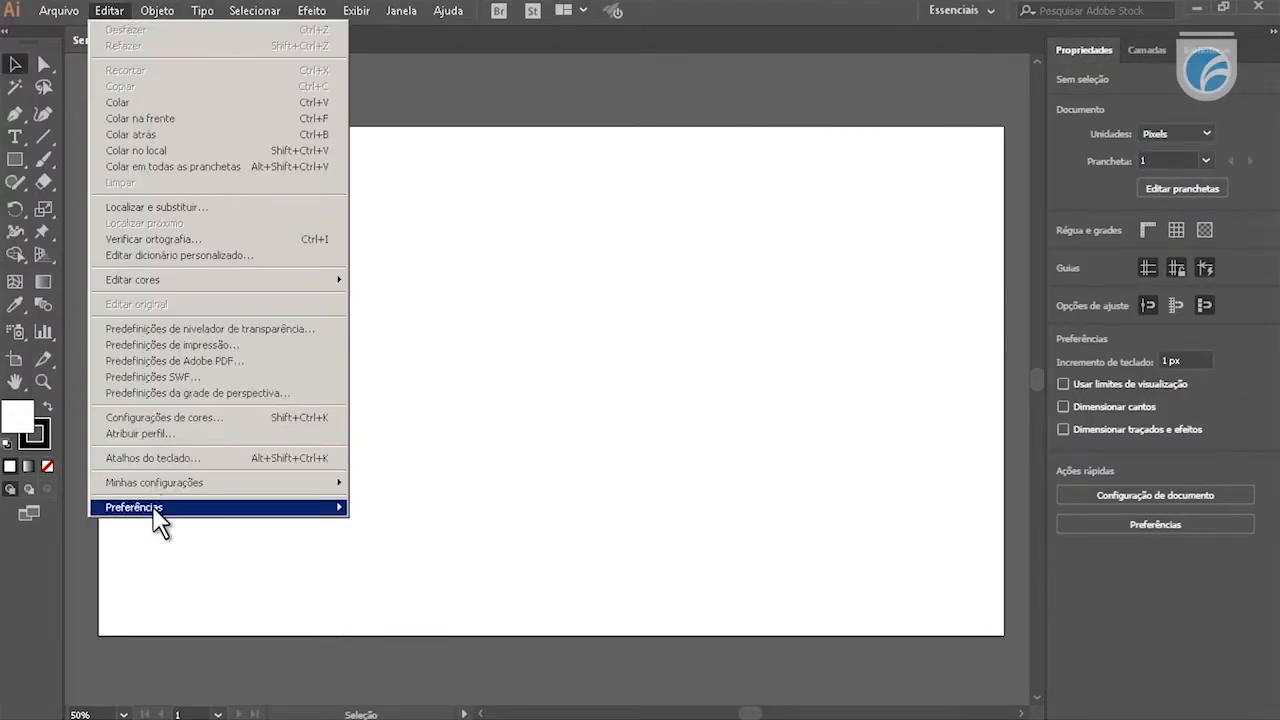
pyautogui.moveTo(253, 512)
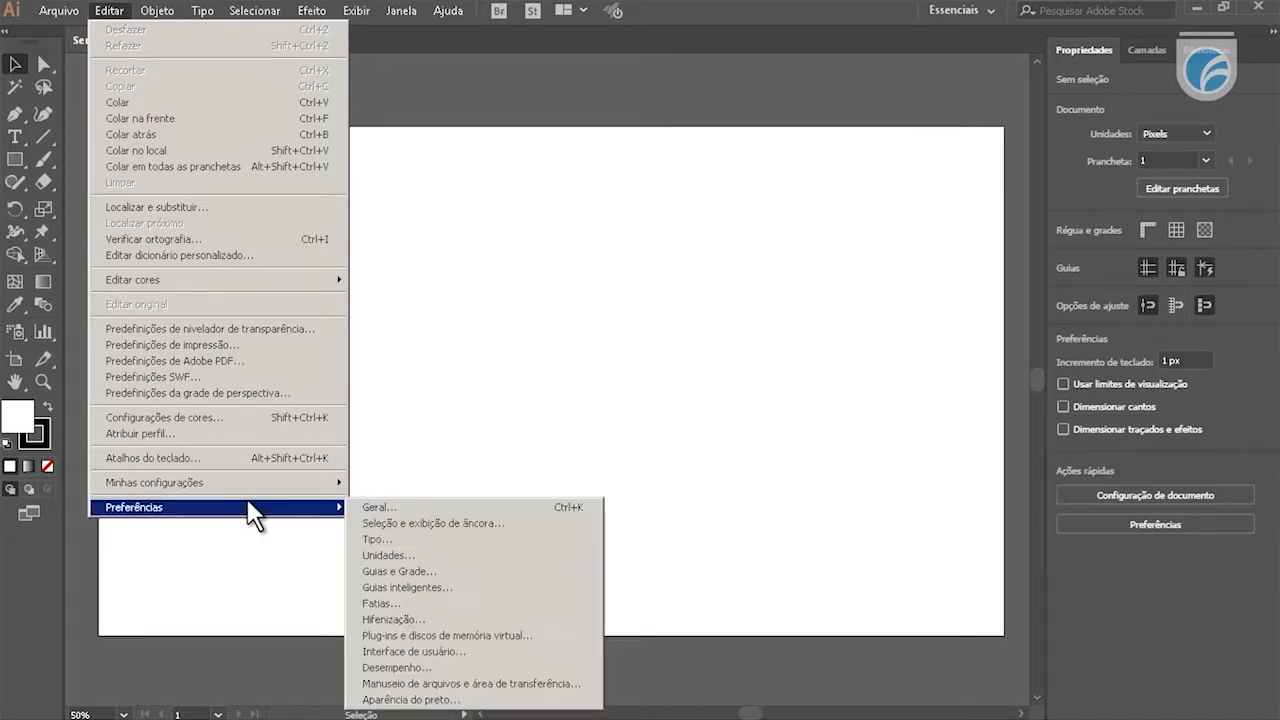
pyautogui.click(398, 651)
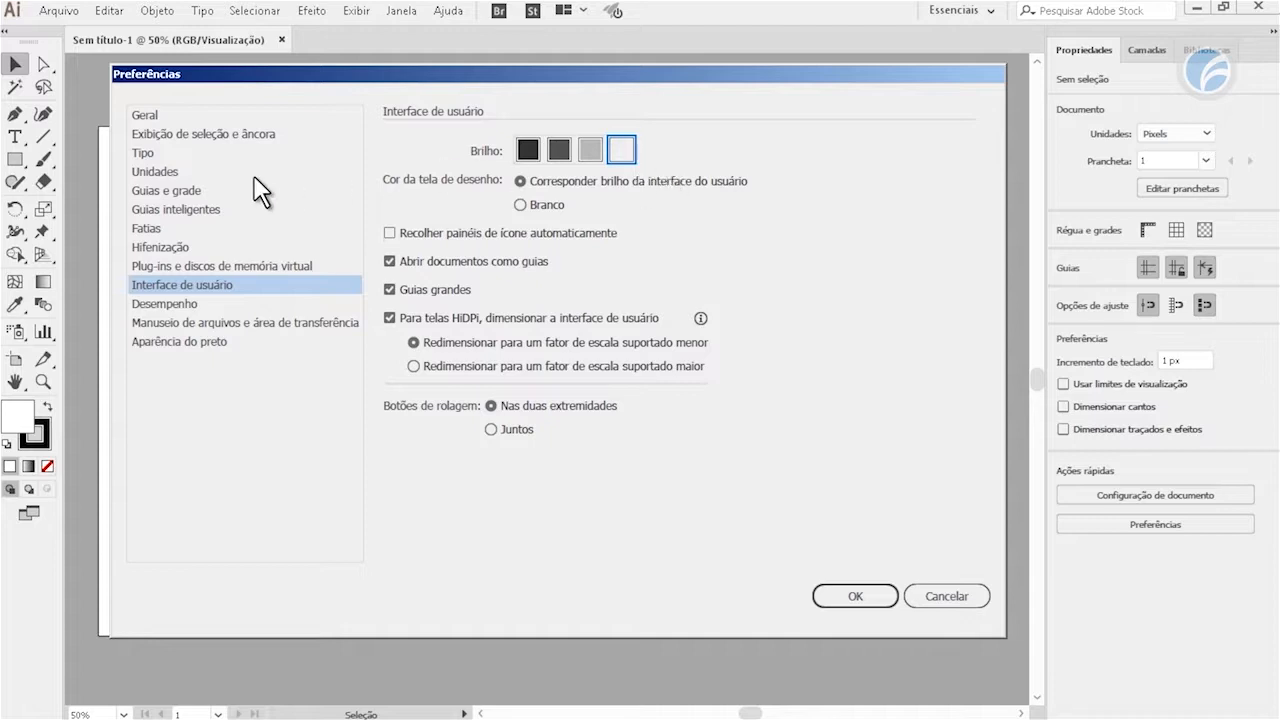
# Review the Desempenho preferences against Interface de usuário and apply the preference changes
pyautogui.click(203, 306)
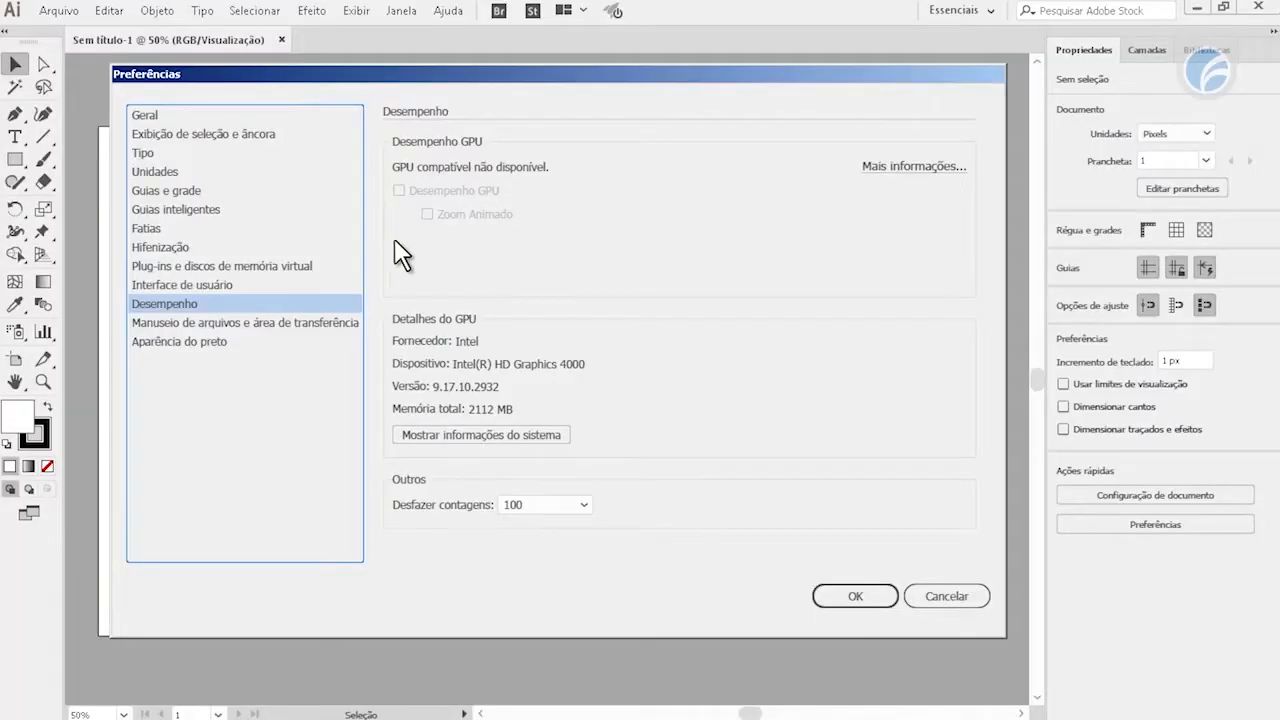
pyautogui.click(228, 285)
pyautogui.click(236, 302)
pyautogui.click(236, 286)
pyautogui.click(254, 304)
pyautogui.click(858, 598)
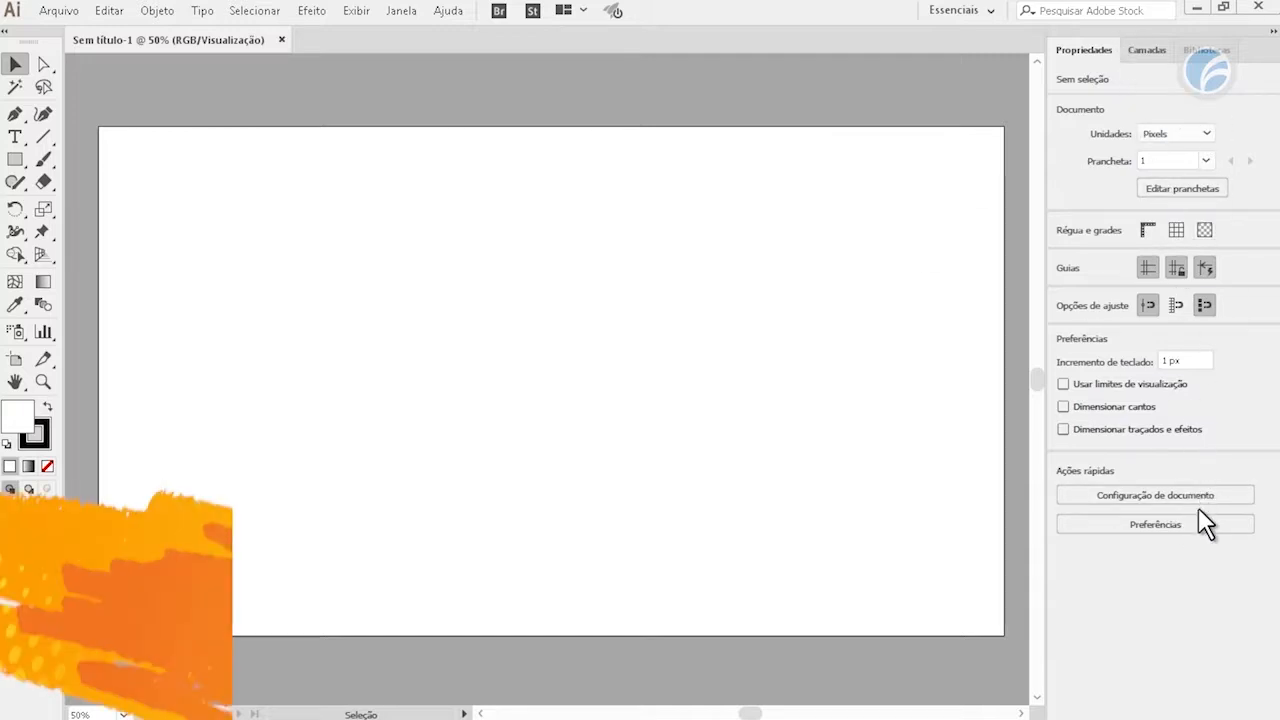
# Check the Camadas and Bibliotecas panels, and detach the Propriedades panel from its group and close it
pyautogui.click(1145, 50)
pyautogui.click(1205, 50)
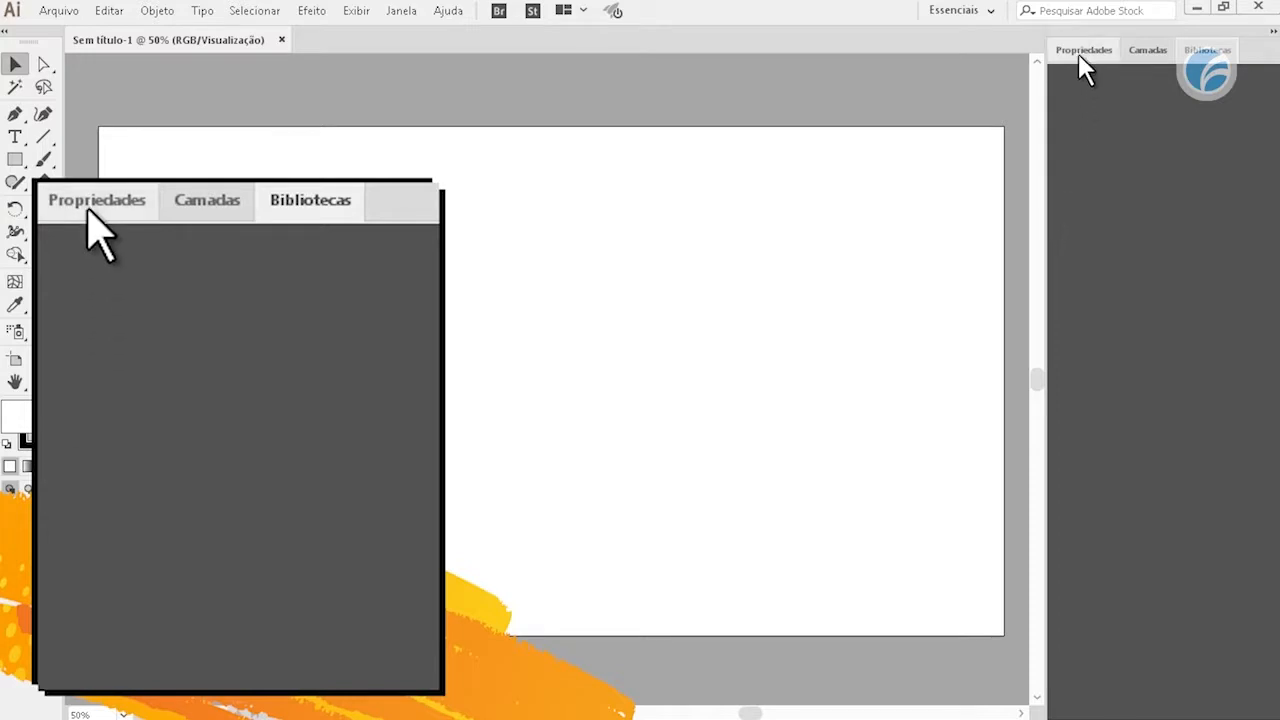
pyautogui.click(1080, 50)
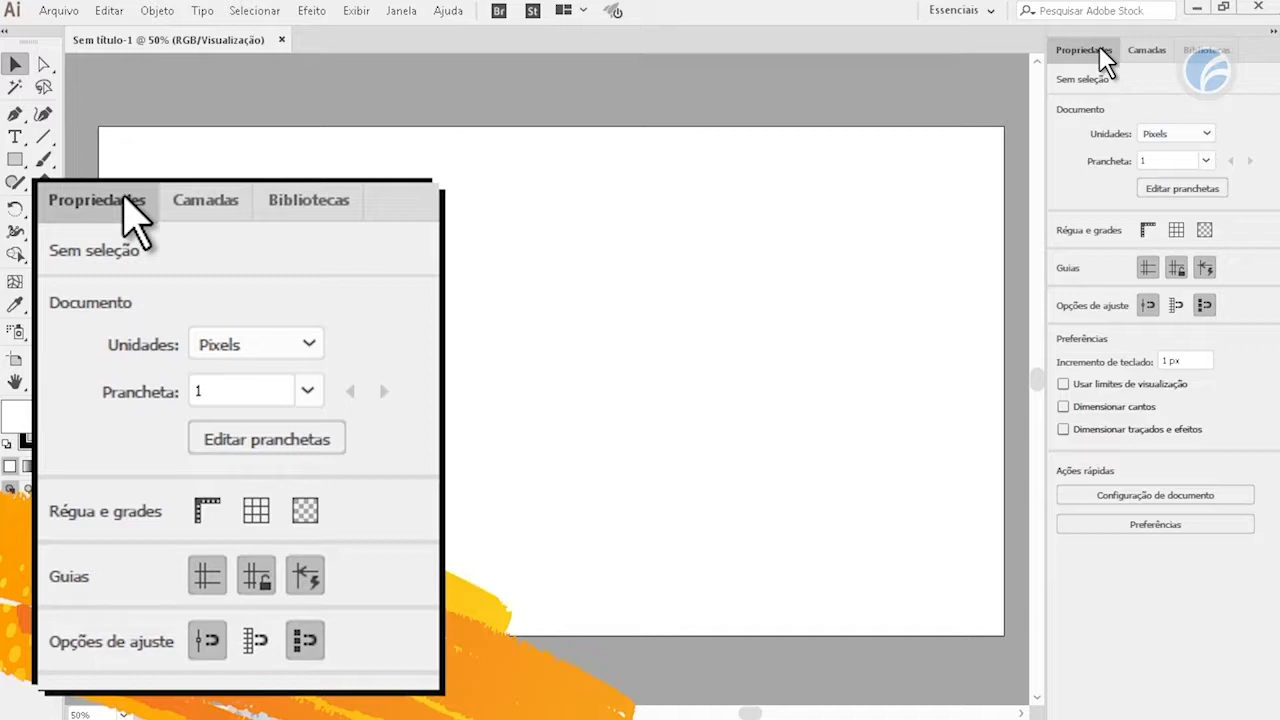
pyautogui.moveTo(1103, 60); pyautogui.dragTo(590, 92)
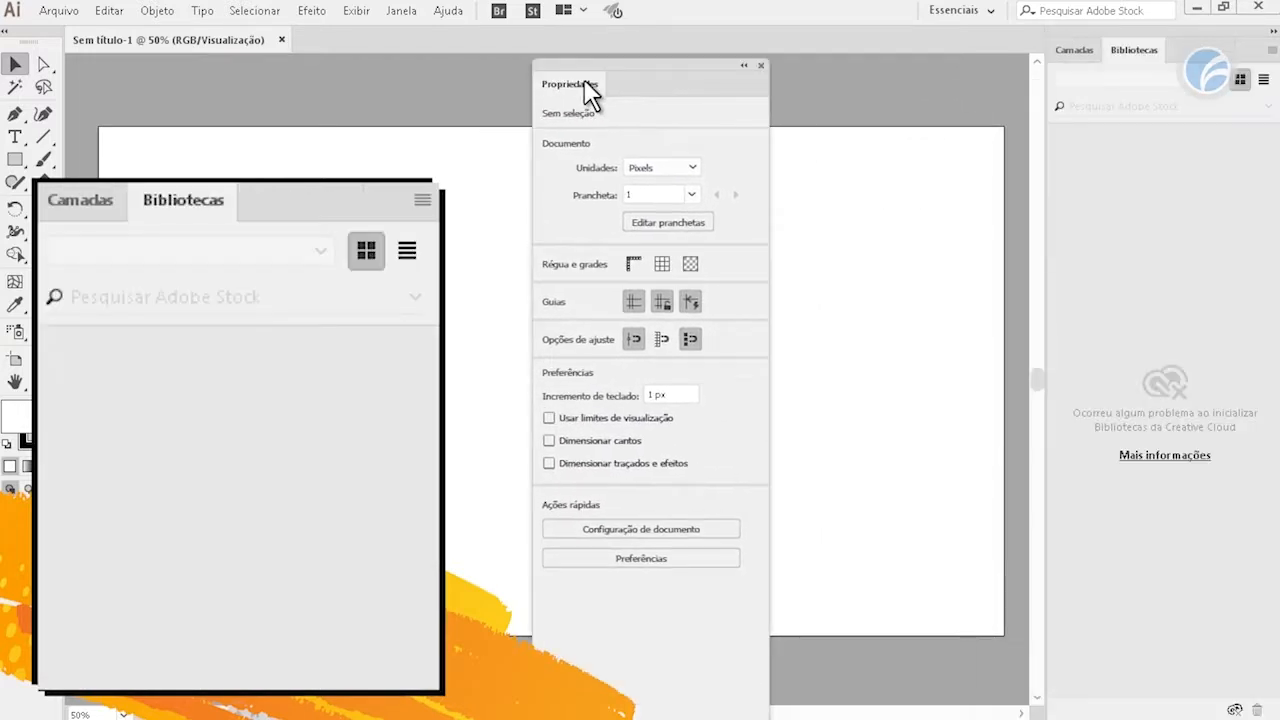
pyautogui.click(761, 65)
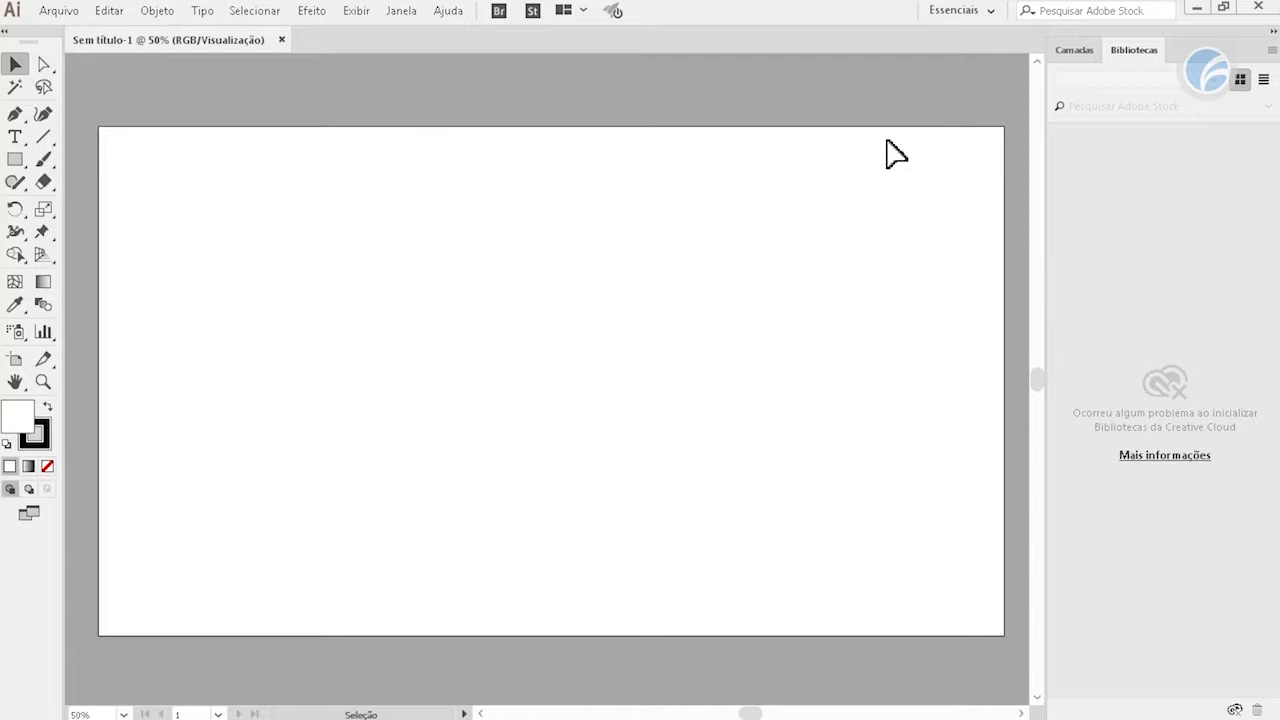
# Bring the Propriedades panel back as a floating panel and close it again
pyautogui.click(398, 11)
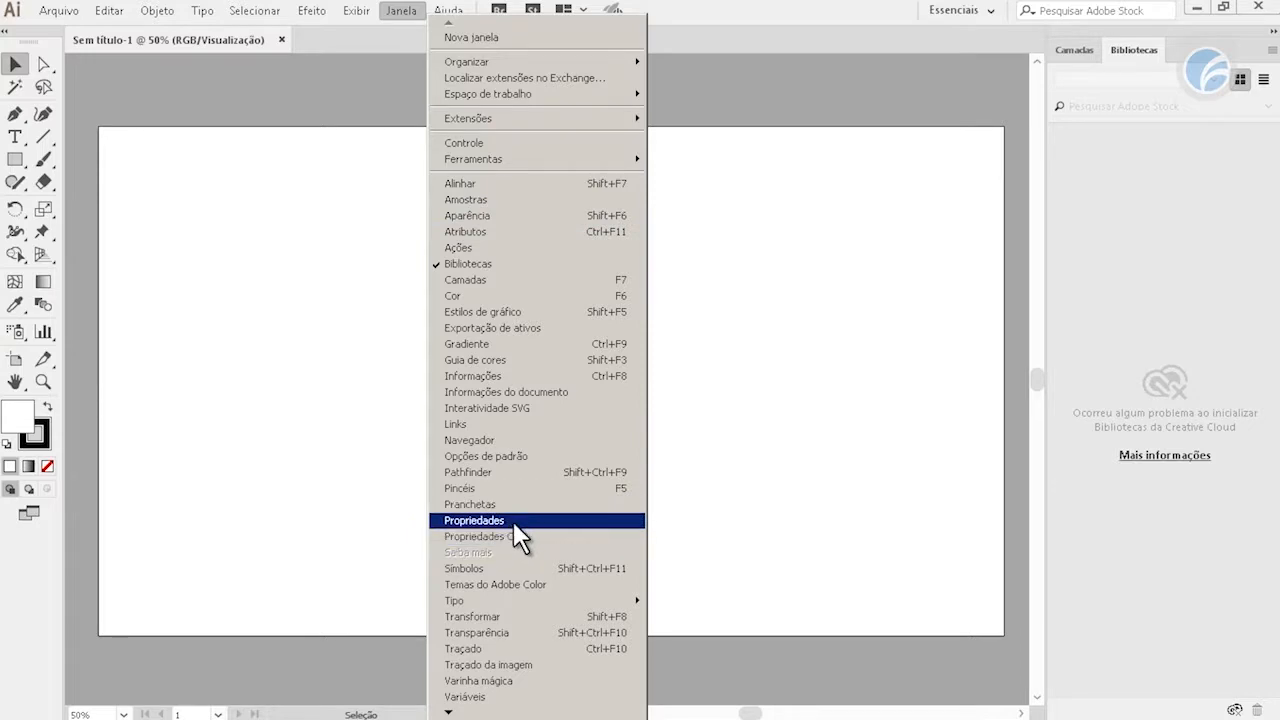
pyautogui.click(474, 521)
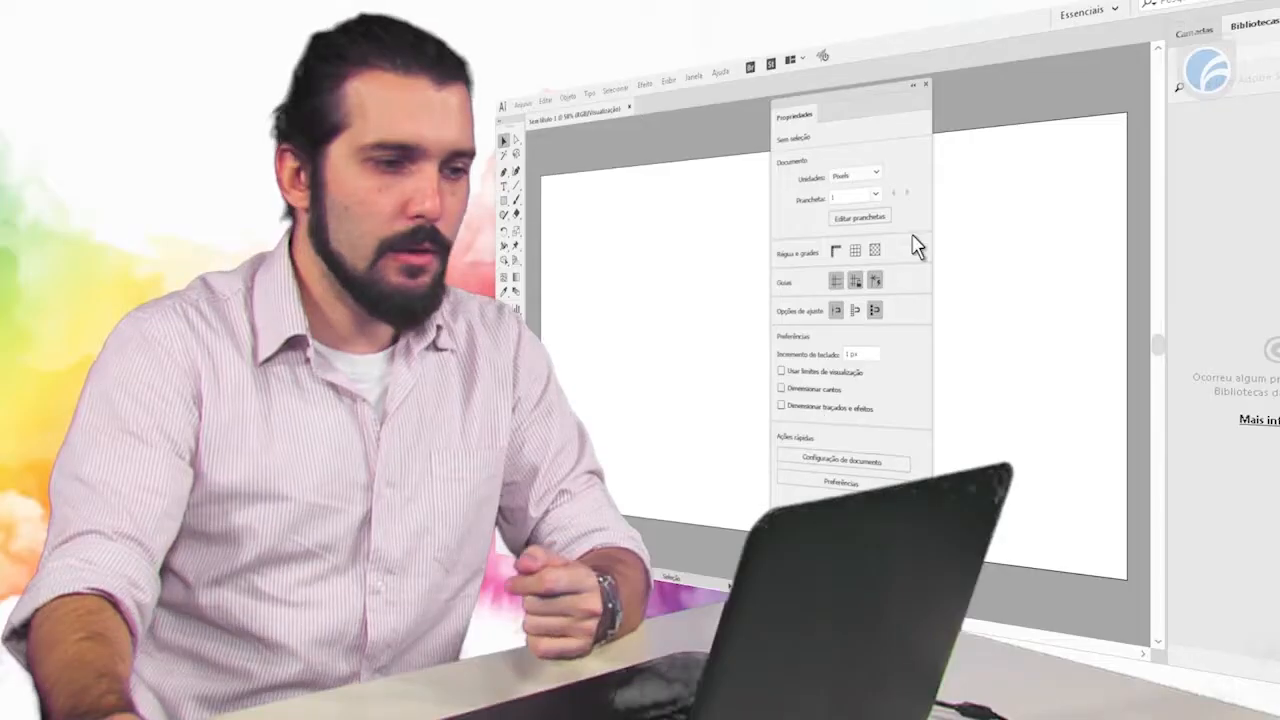
pyautogui.click(927, 84)
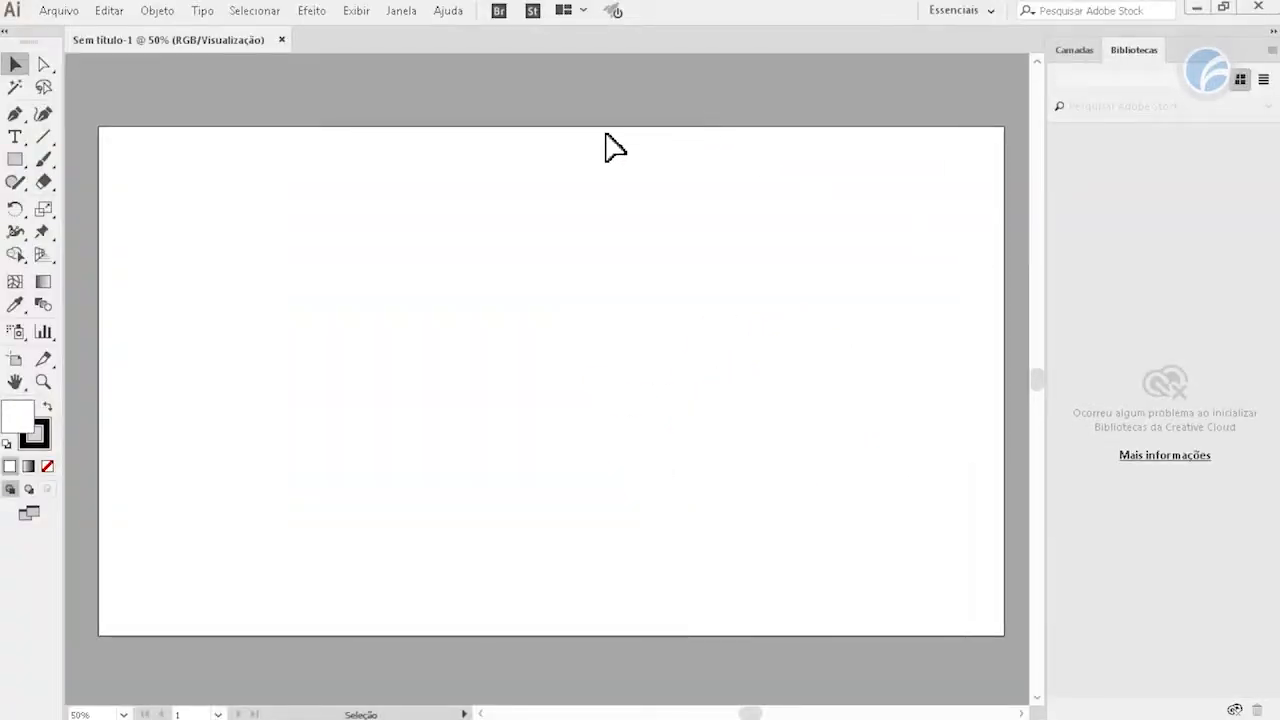
# Show the Pathfinder panel and move its floating group to the middle of the artboard
pyautogui.click(402, 11)
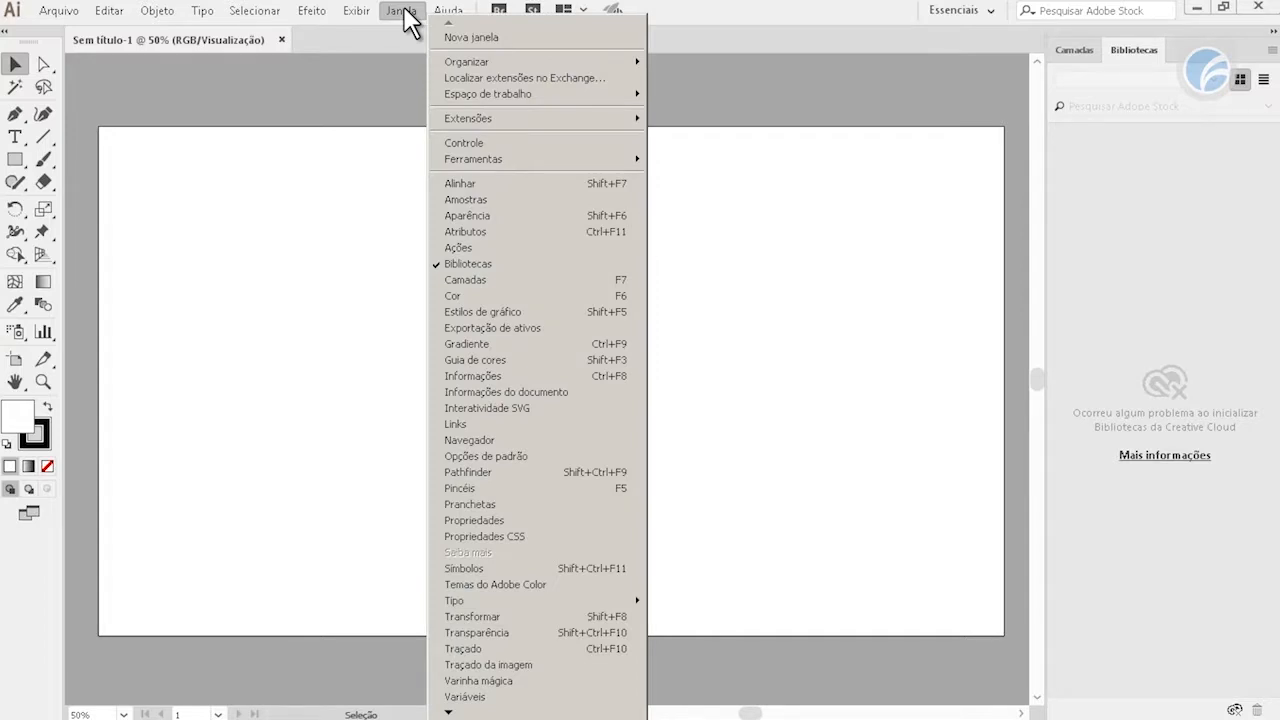
pyautogui.click(493, 486)
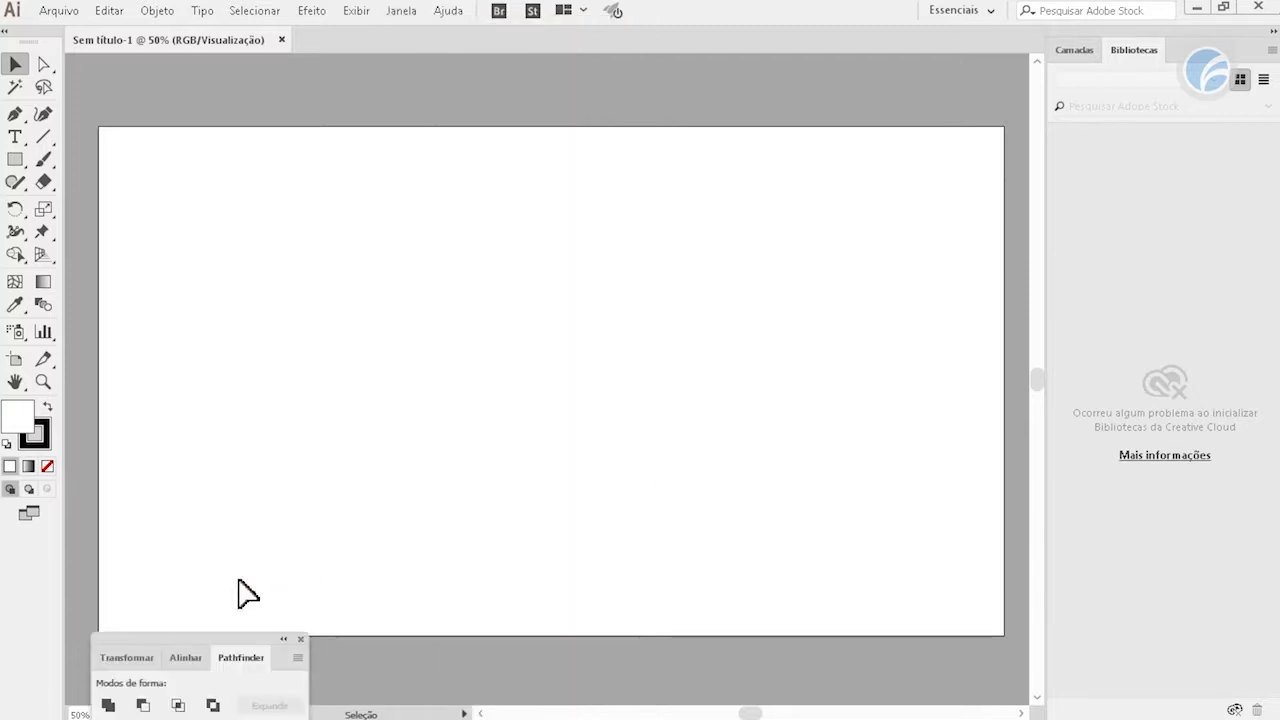
pyautogui.moveTo(182, 648); pyautogui.dragTo(484, 349)
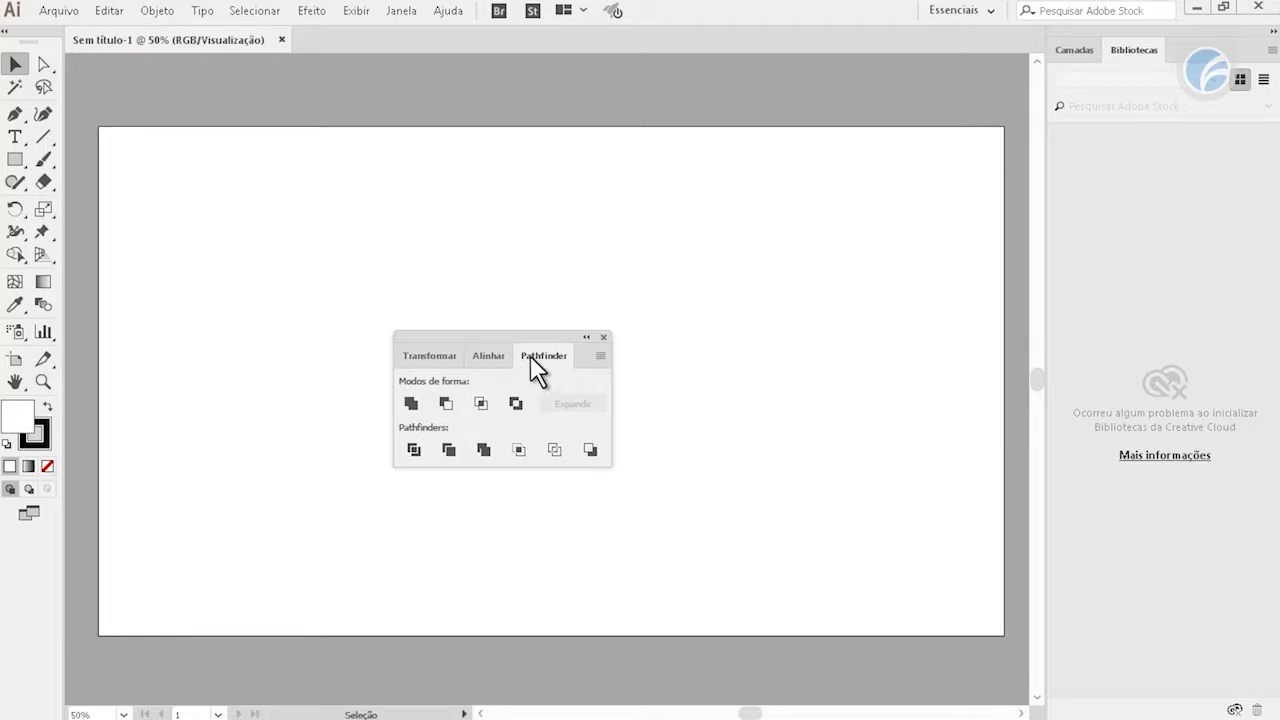
# Look through the Transformar, Alinhar and Pathfinder panels in the floating group
pyautogui.click(437, 360)
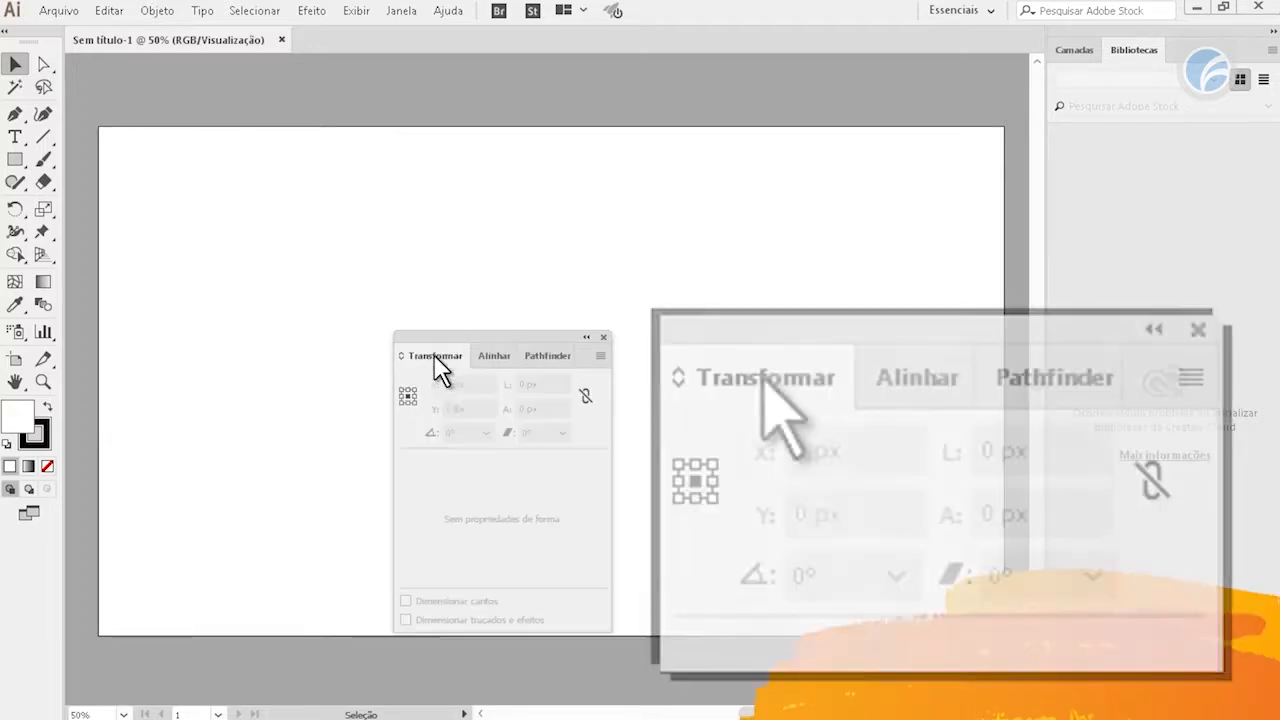
pyautogui.click(496, 362)
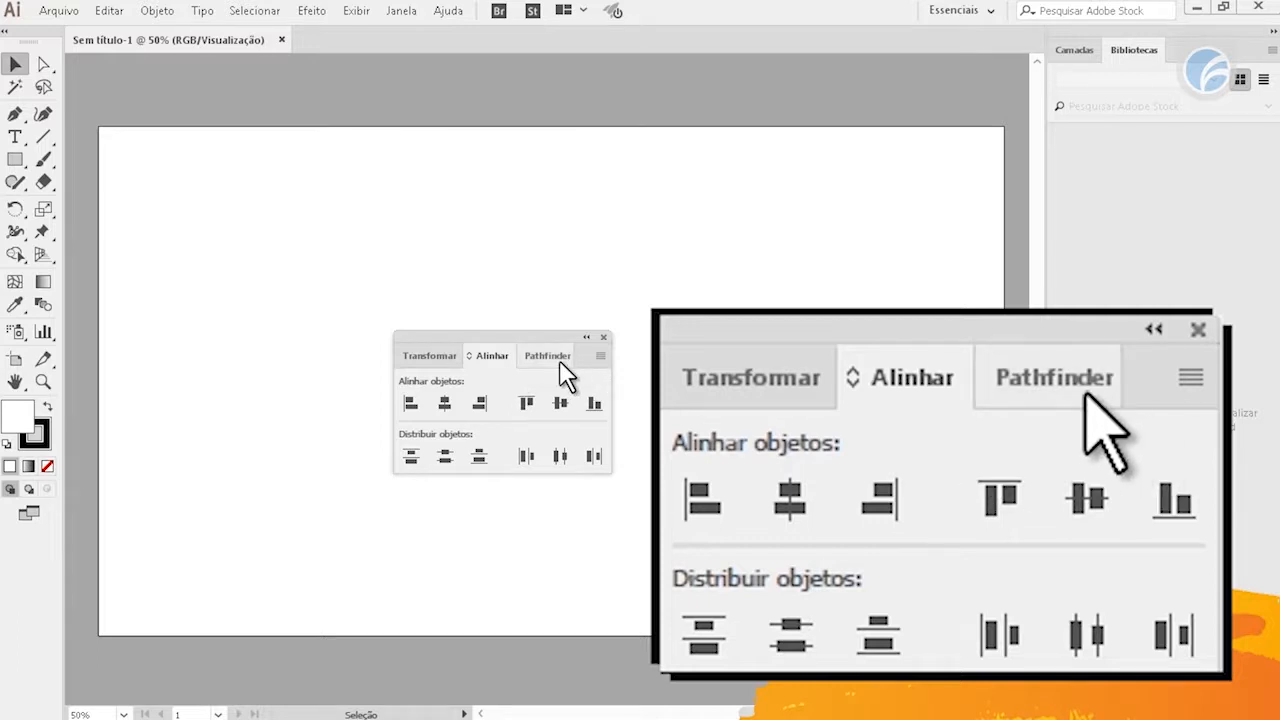
pyautogui.click(550, 358)
pyautogui.click(443, 358)
pyautogui.click(507, 362)
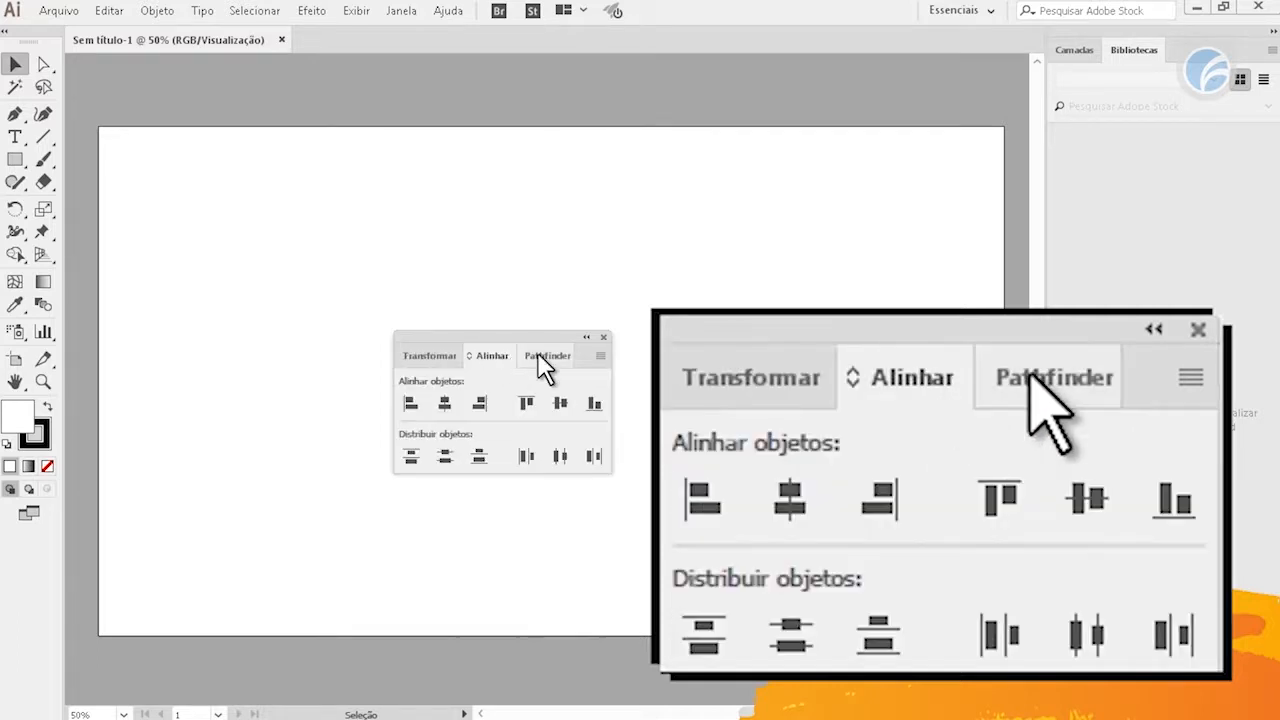
pyautogui.click(545, 360)
pyautogui.click(440, 360)
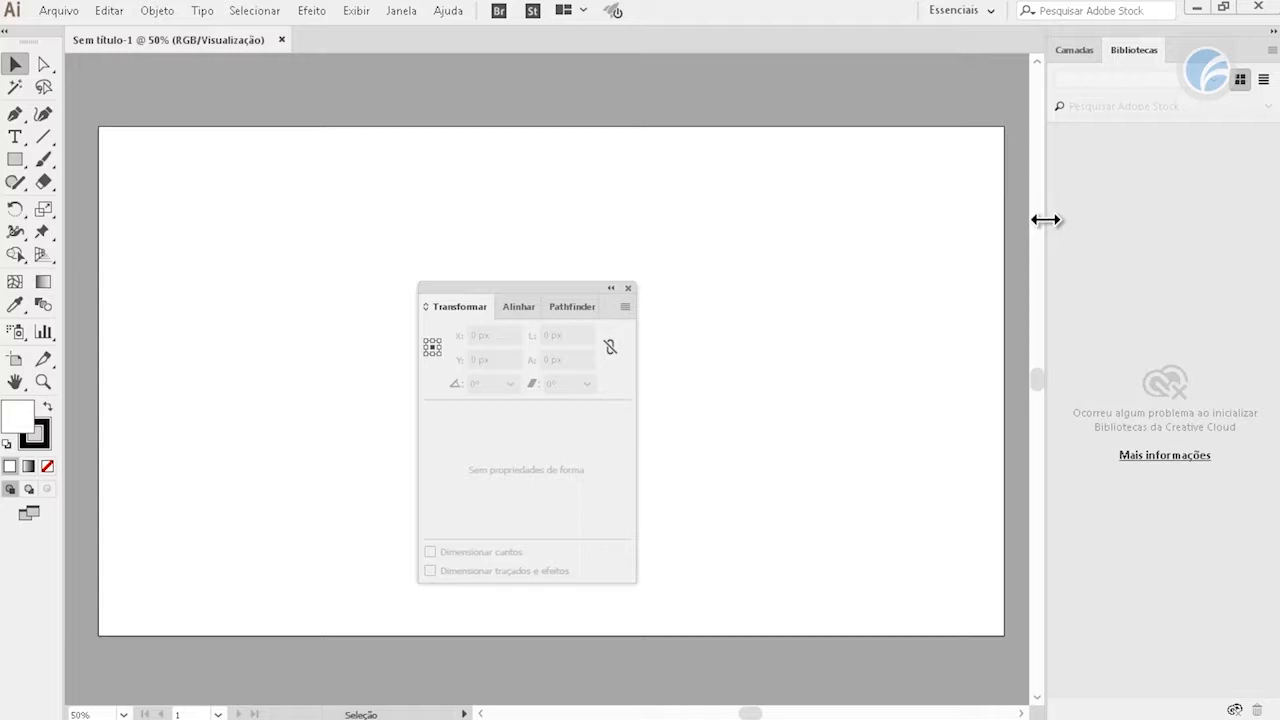
# Reorder the floating group so Transformar comes last, and dock the group above the Camadas and Bibliotecas panels
pyautogui.moveTo(460, 318); pyautogui.dragTo(549, 357)
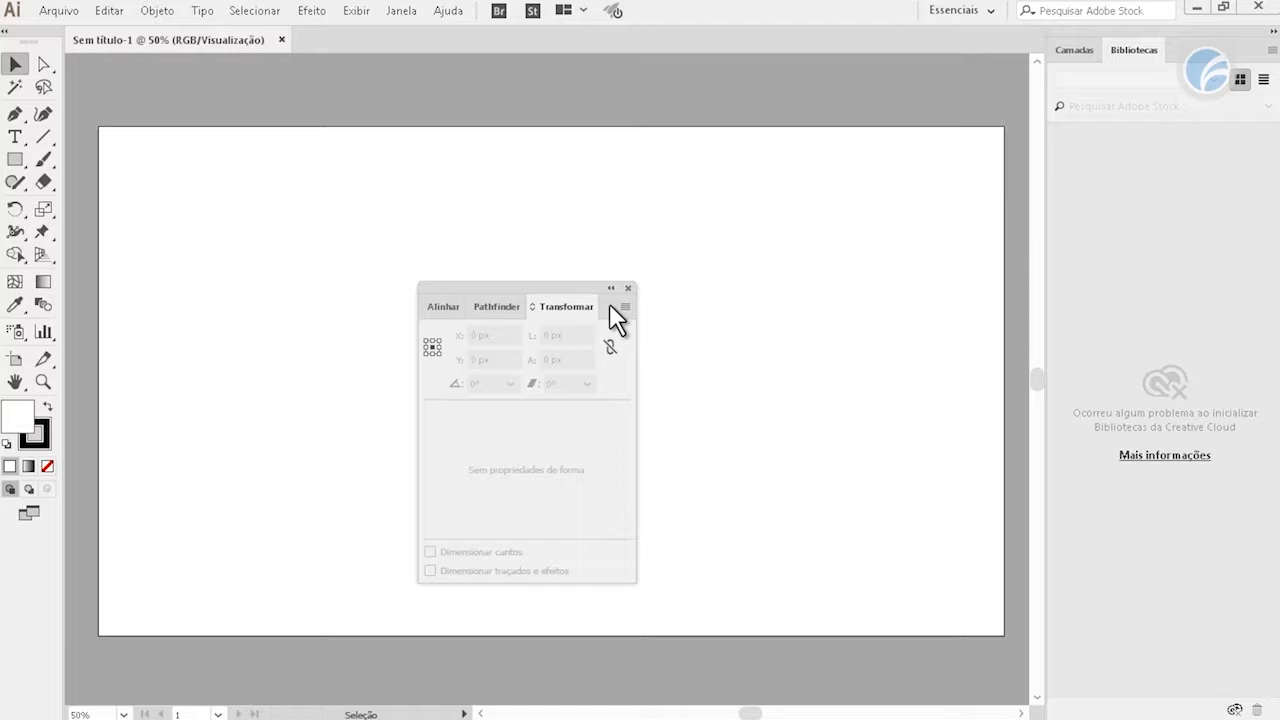
pyautogui.moveTo(609, 321); pyautogui.dragTo(801, 497)
pyautogui.moveTo(1013, 565); pyautogui.dragTo(1200, 712)
pyautogui.click(1175, 716)
pyautogui.moveTo(1237, 478); pyautogui.dragTo(1232, 55)
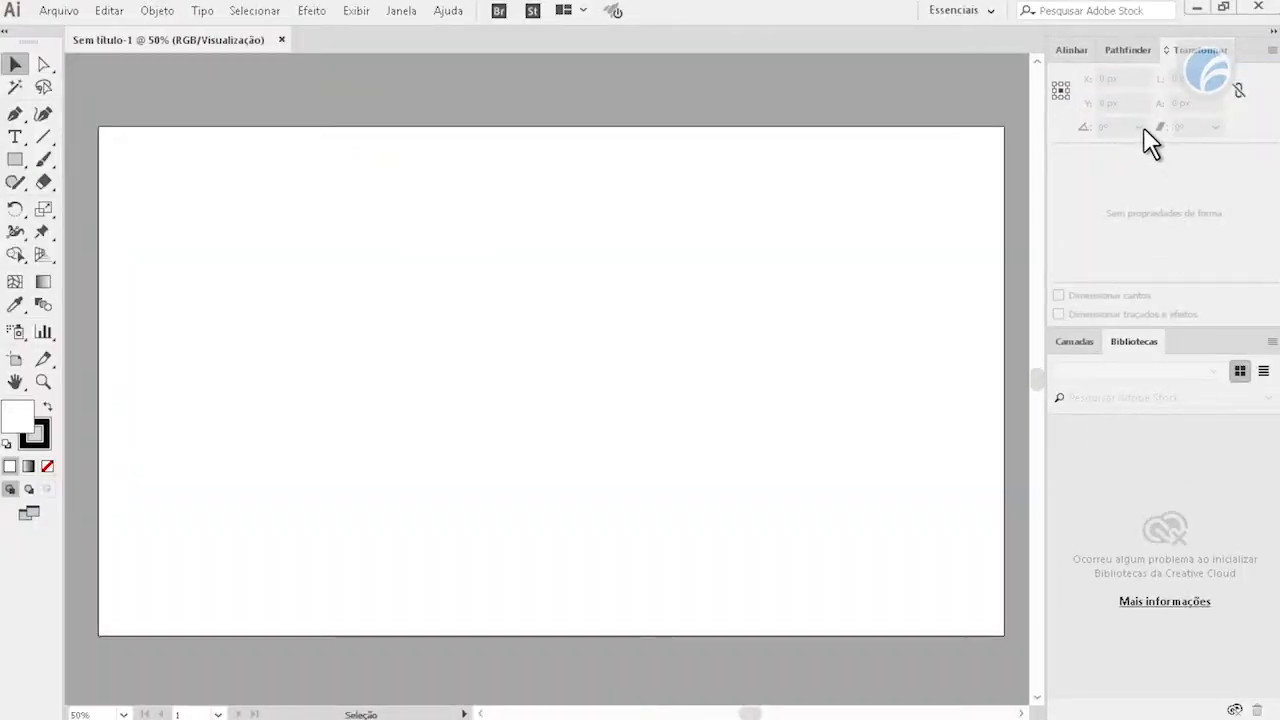
# Look through the docked Alinhar, Pathfinder and Transformar panels
pyautogui.click(1075, 52)
pyautogui.click(1135, 52)
pyautogui.click(1195, 52)
# Show the Cor panel, view its grouped Guia de cores panel, and move the floating group onto the artboard
pyautogui.click(400, 11)
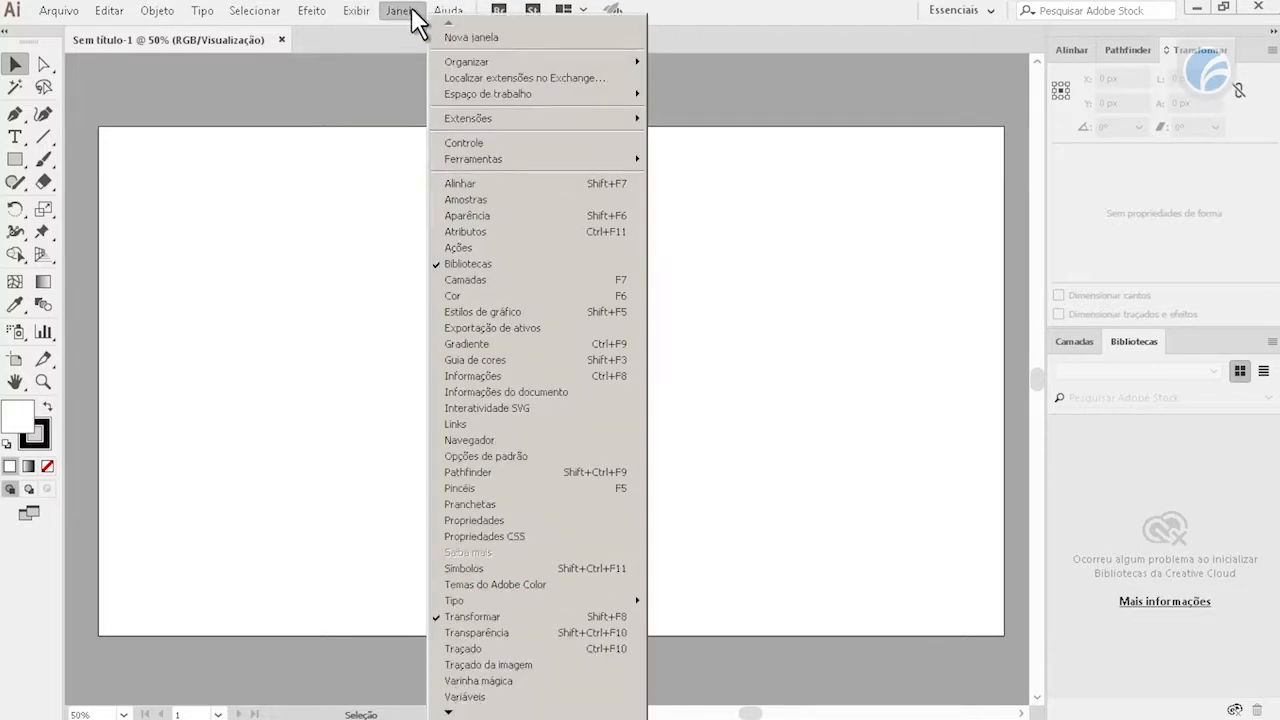
pyautogui.click(483, 296)
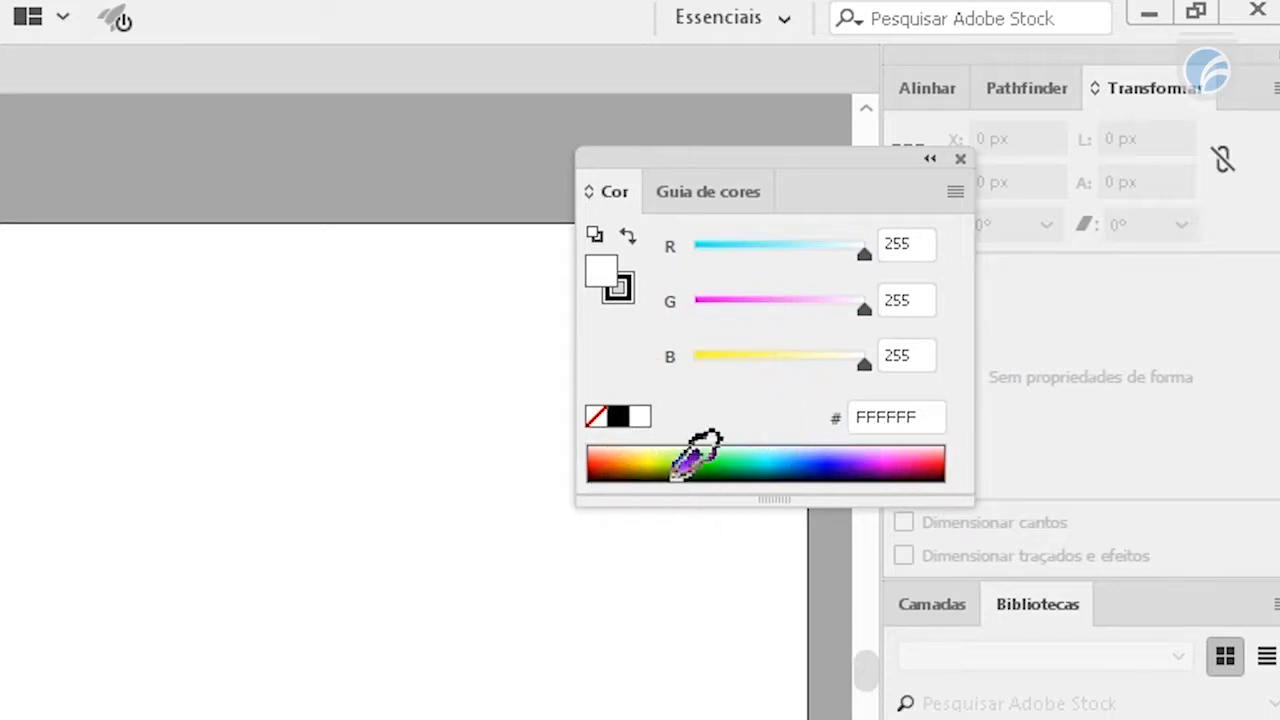
pyautogui.click(703, 192)
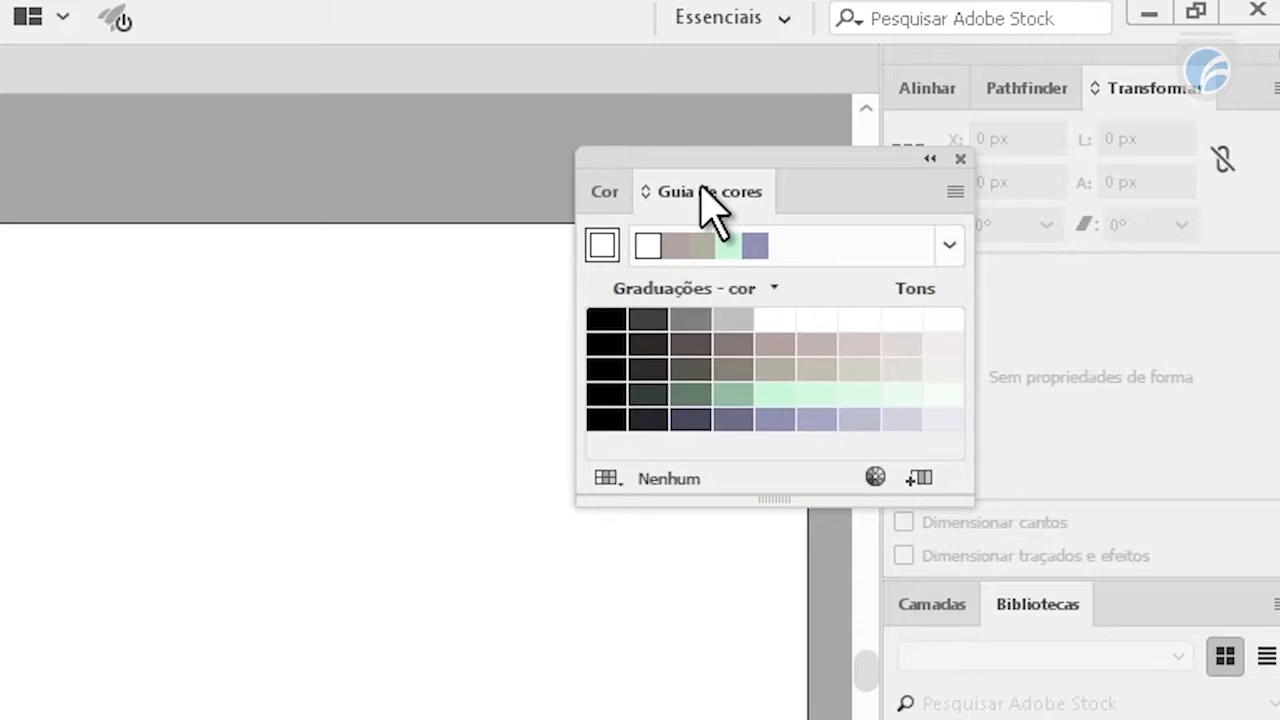
pyautogui.click(612, 193)
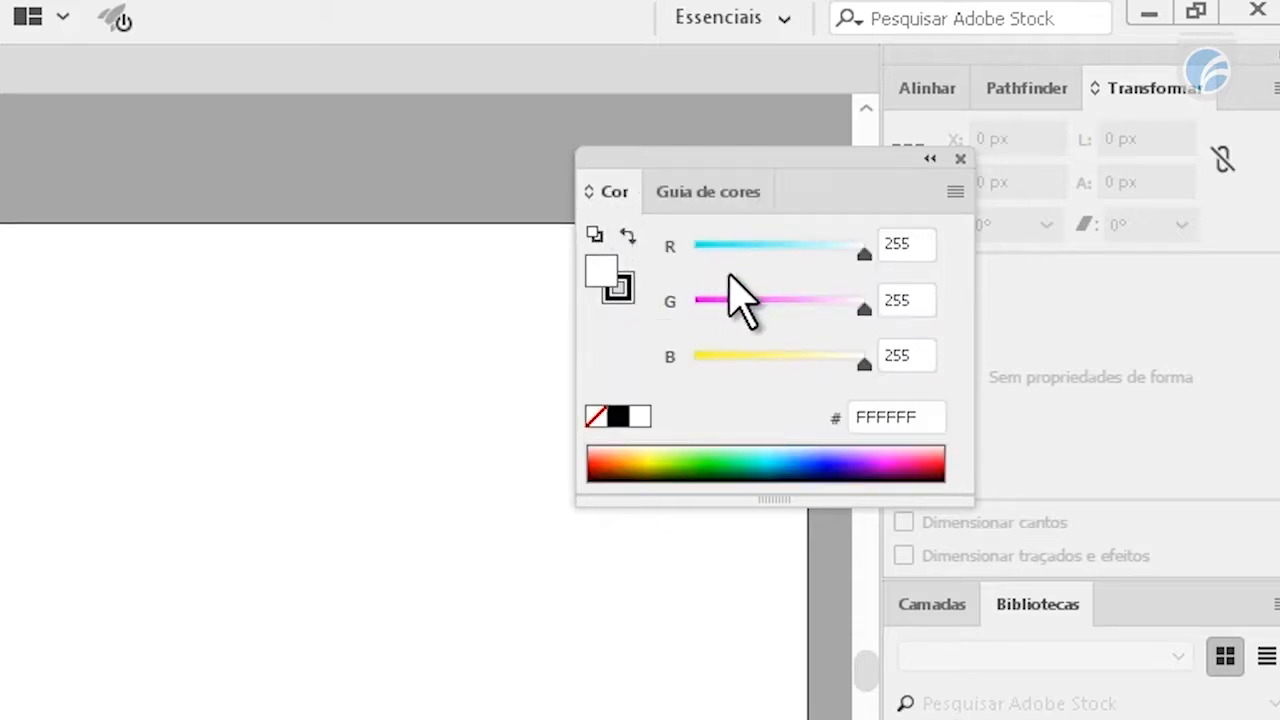
pyautogui.moveTo(745, 200); pyautogui.dragTo(362, 339)
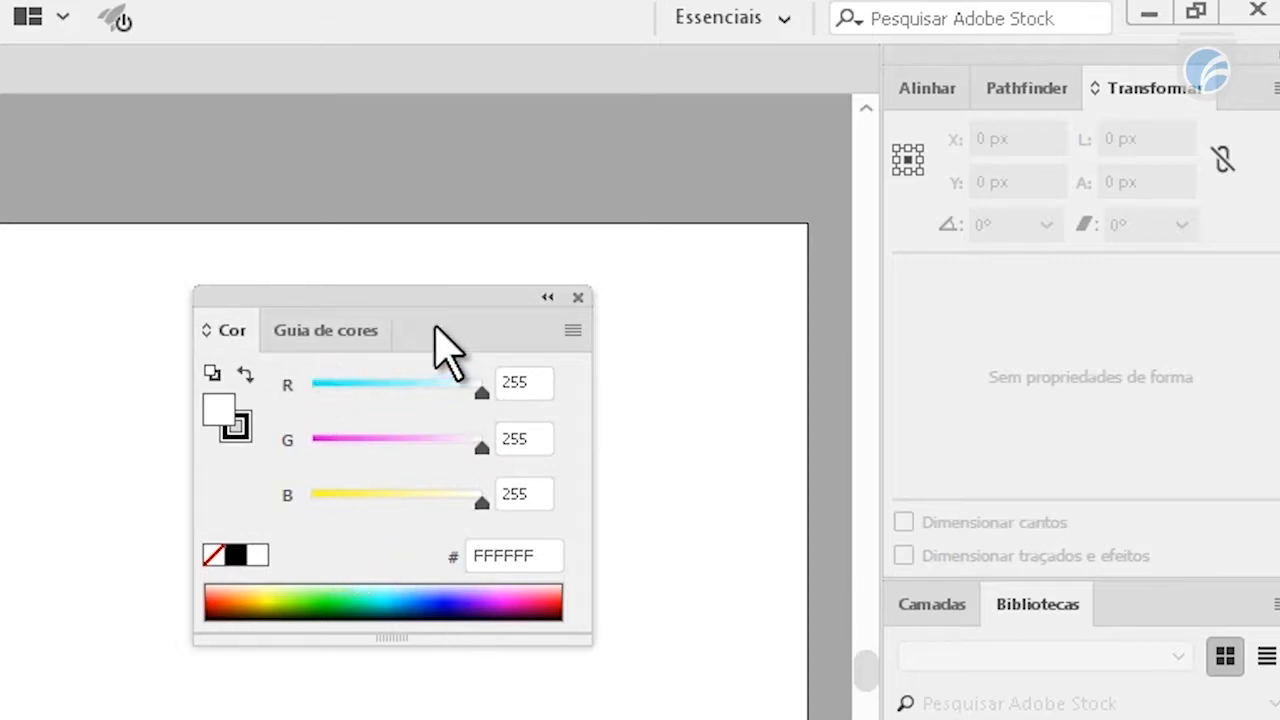
# Look through Cor and Guia de cores, and dock their group between the Transformar and Bibliotecas groups with Cor in front
pyautogui.click(309, 330)
pyautogui.click(225, 330)
pyautogui.click(300, 332)
pyautogui.click(222, 332)
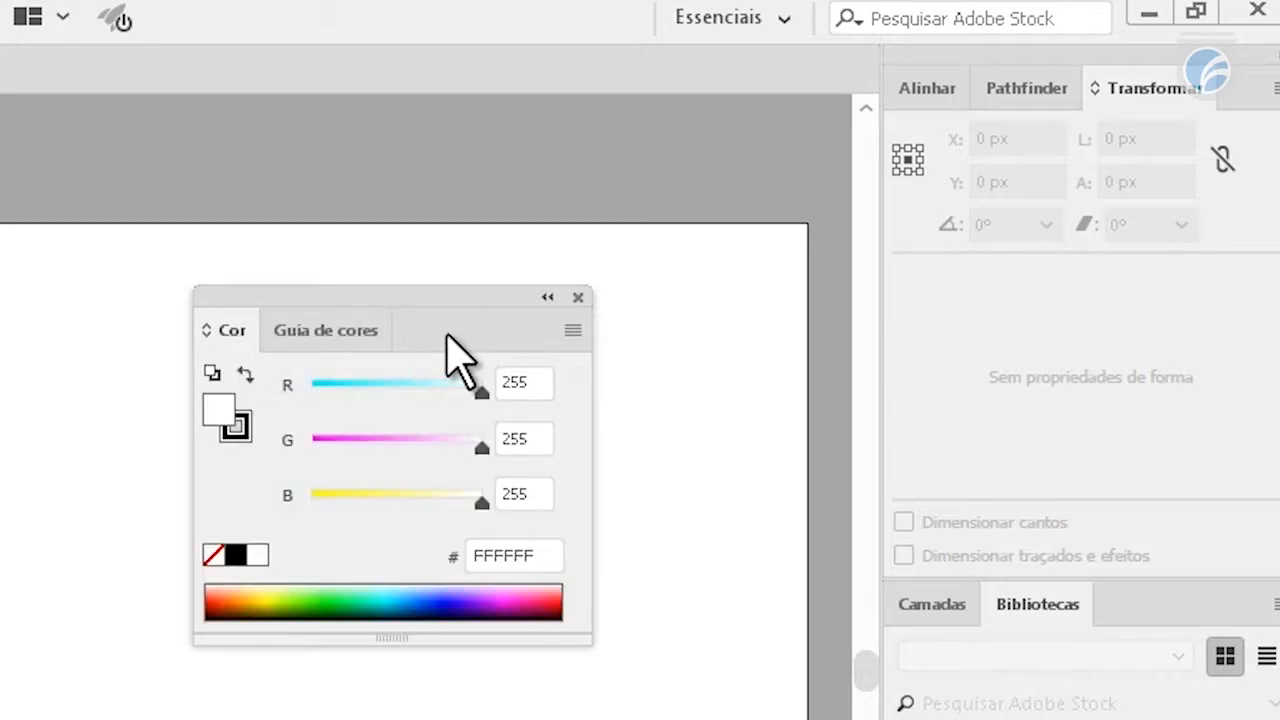
pyautogui.moveTo(460, 337); pyautogui.dragTo(1160, 580)
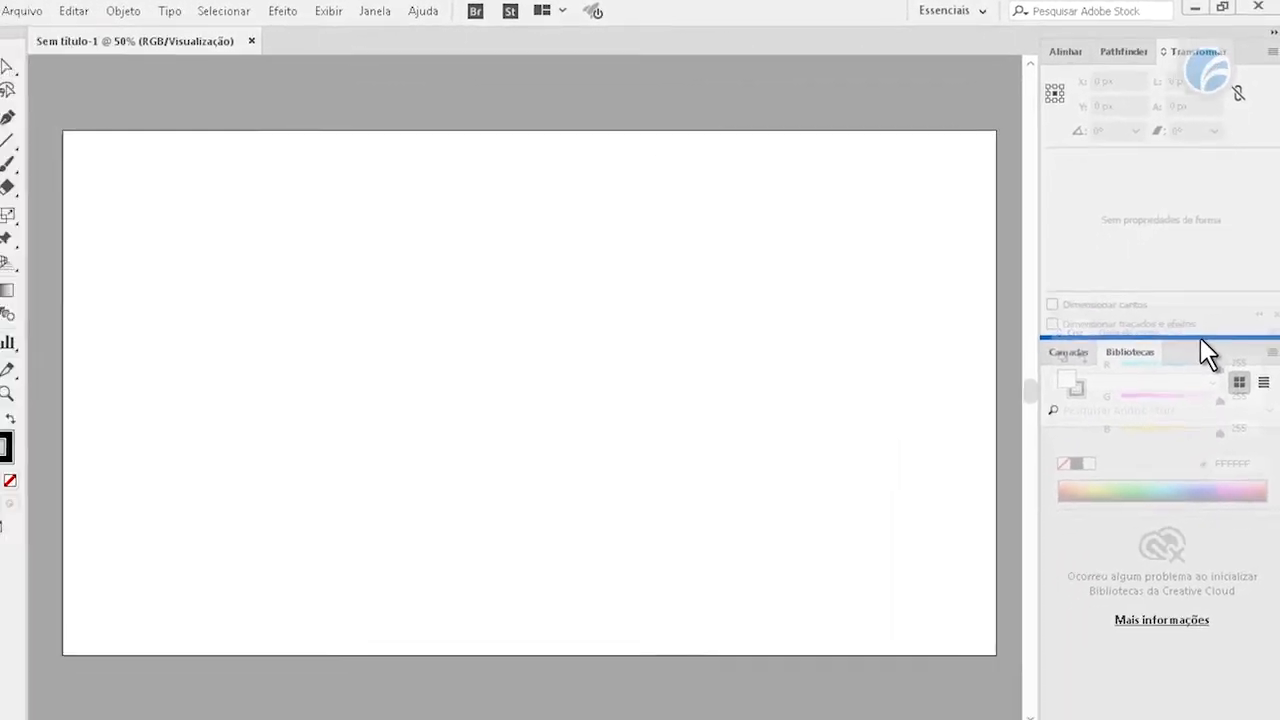
pyautogui.moveTo(1208, 352); pyautogui.dragTo(1205, 352)
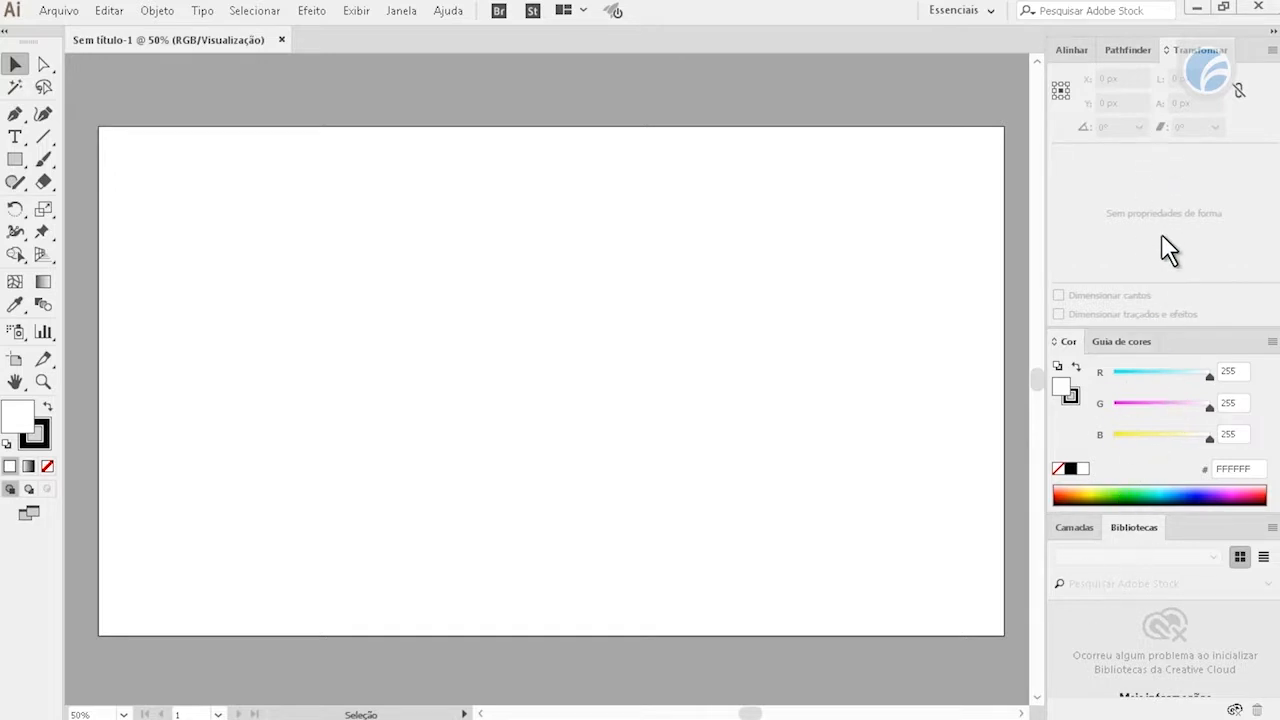
# Show the Pincéis panel and move Amostras from its floating group into the docked group between Cor and Guia de cores
pyautogui.click(401, 12)
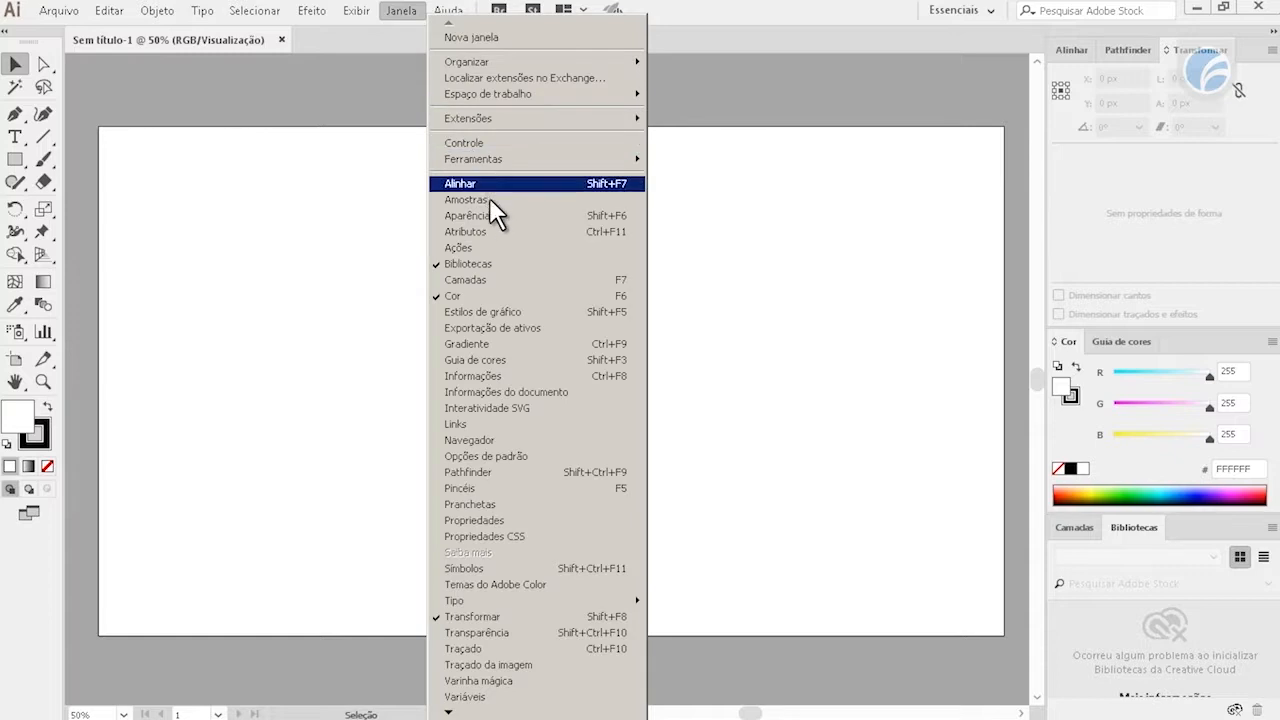
pyautogui.click(515, 492)
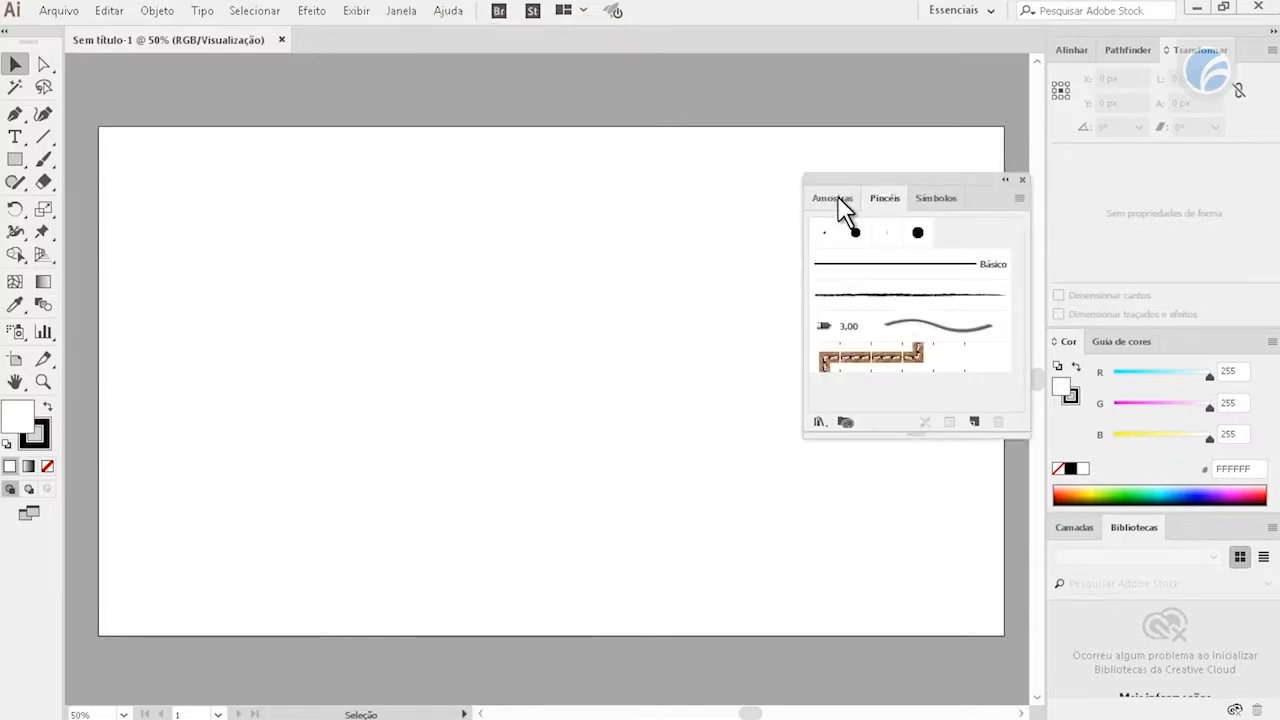
pyautogui.click(839, 199)
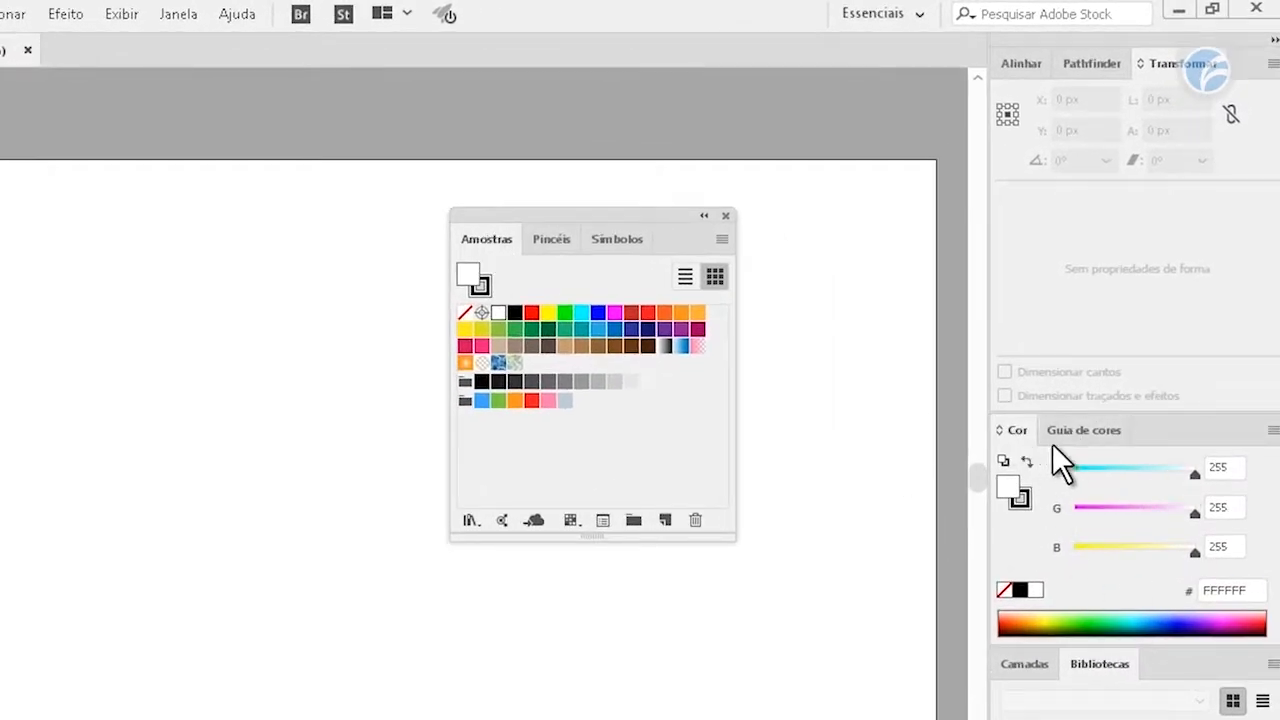
pyautogui.moveTo(492, 234); pyautogui.dragTo(1076, 438)
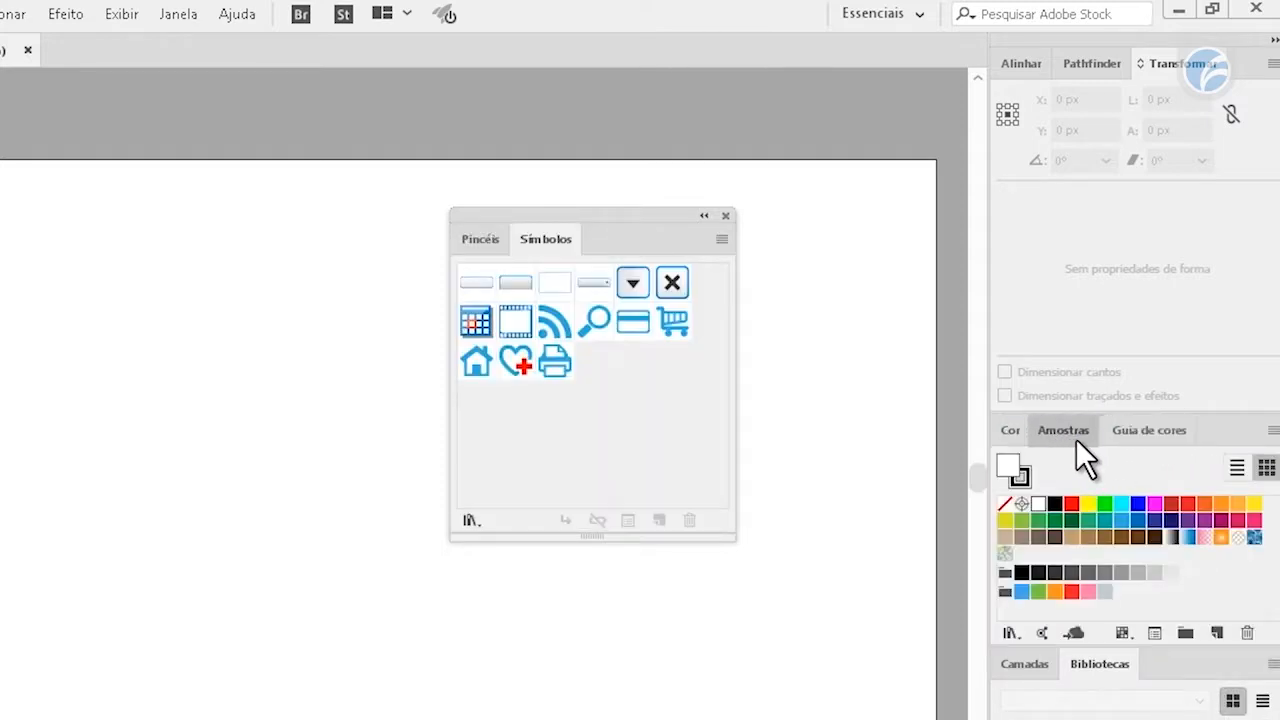
# Look through the Cor, Amostras and Guia de cores panels in the docked group, ending on Cor
pyautogui.click(1013, 429)
pyautogui.click(1080, 431)
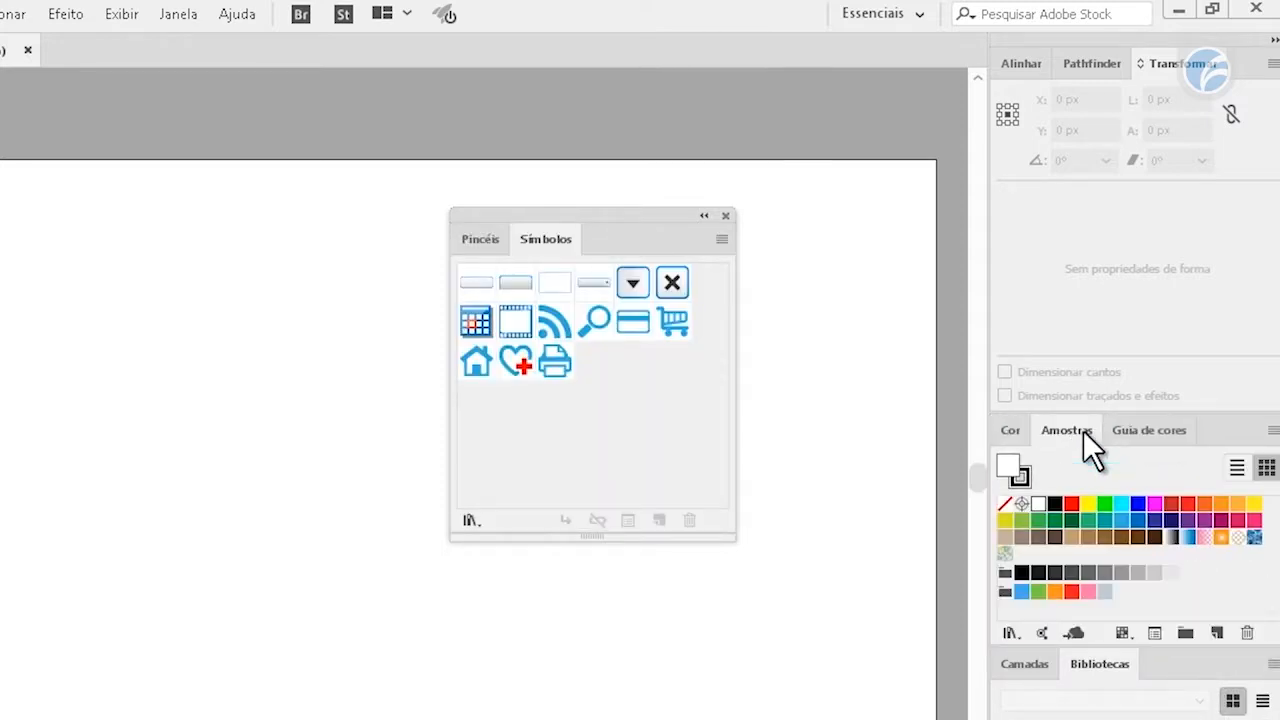
pyautogui.click(1014, 428)
pyautogui.click(1146, 434)
pyautogui.click(1067, 432)
pyautogui.click(1024, 435)
pyautogui.click(1052, 434)
pyautogui.click(1010, 430)
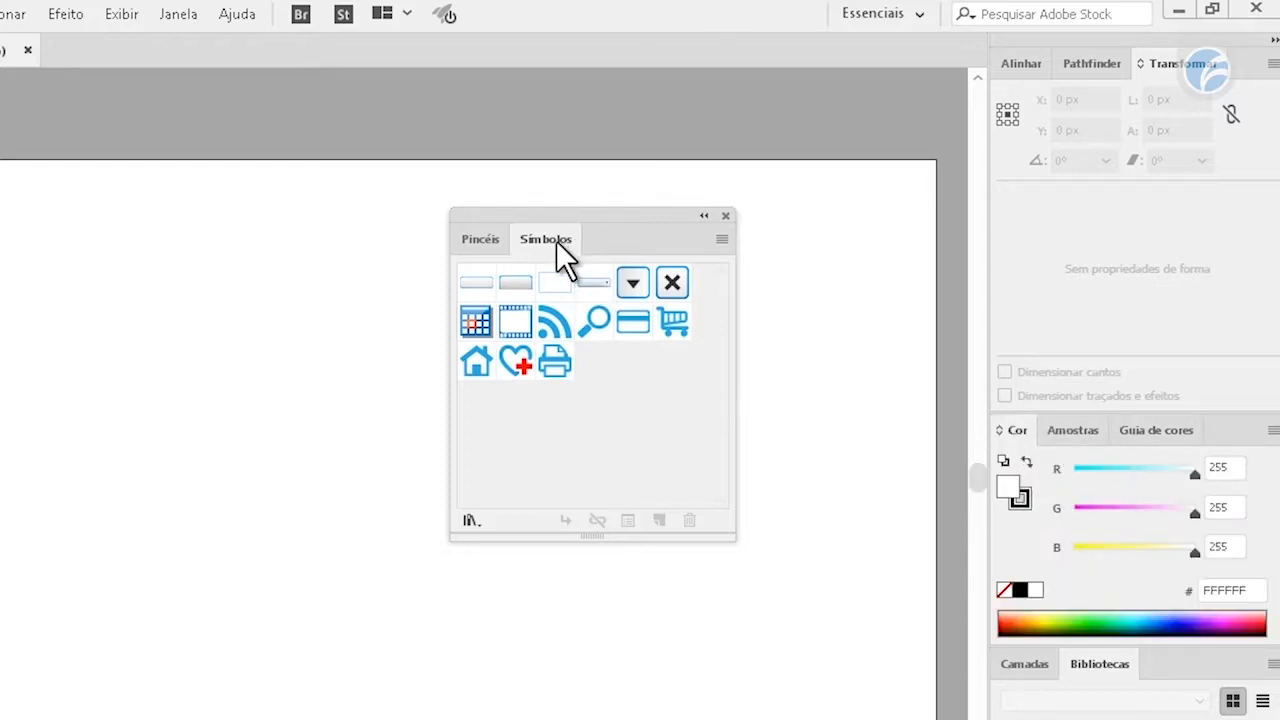
# Detach and close the Símbolos panel, and dock the remaining Pincéis panel above the Cor group
pyautogui.moveTo(558, 236); pyautogui.dragTo(79, 326)
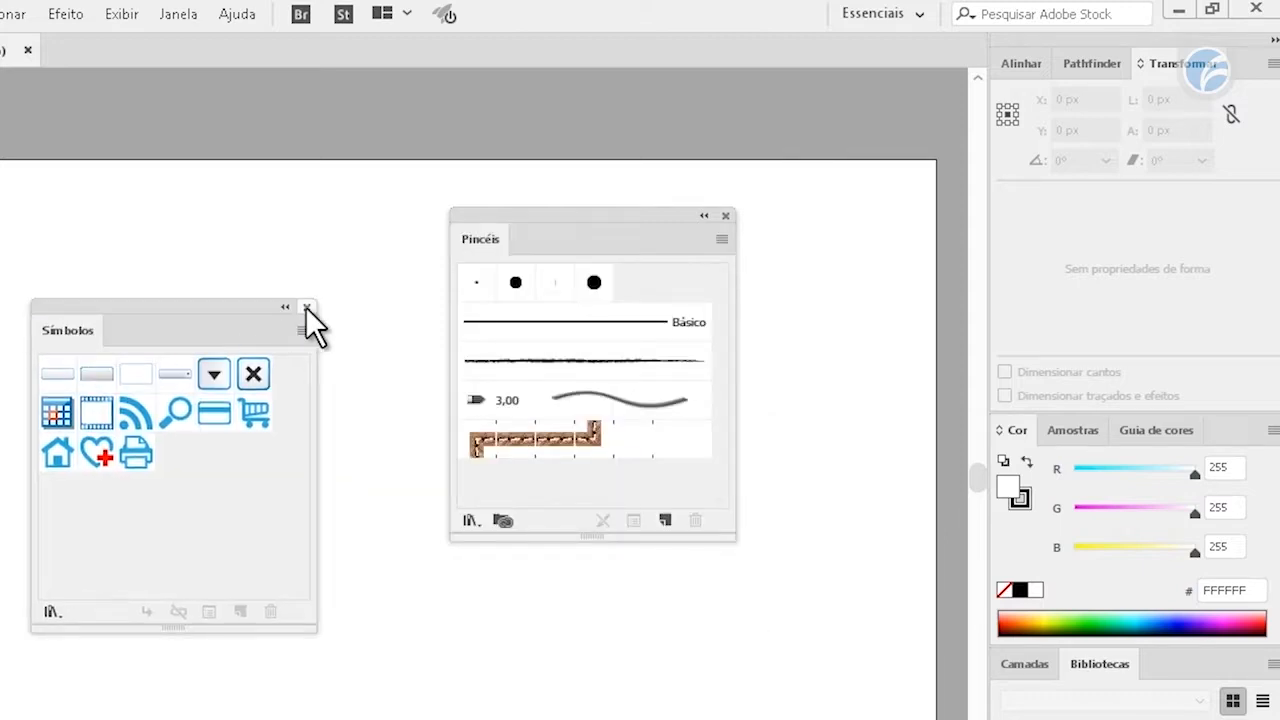
pyautogui.click(306, 307)
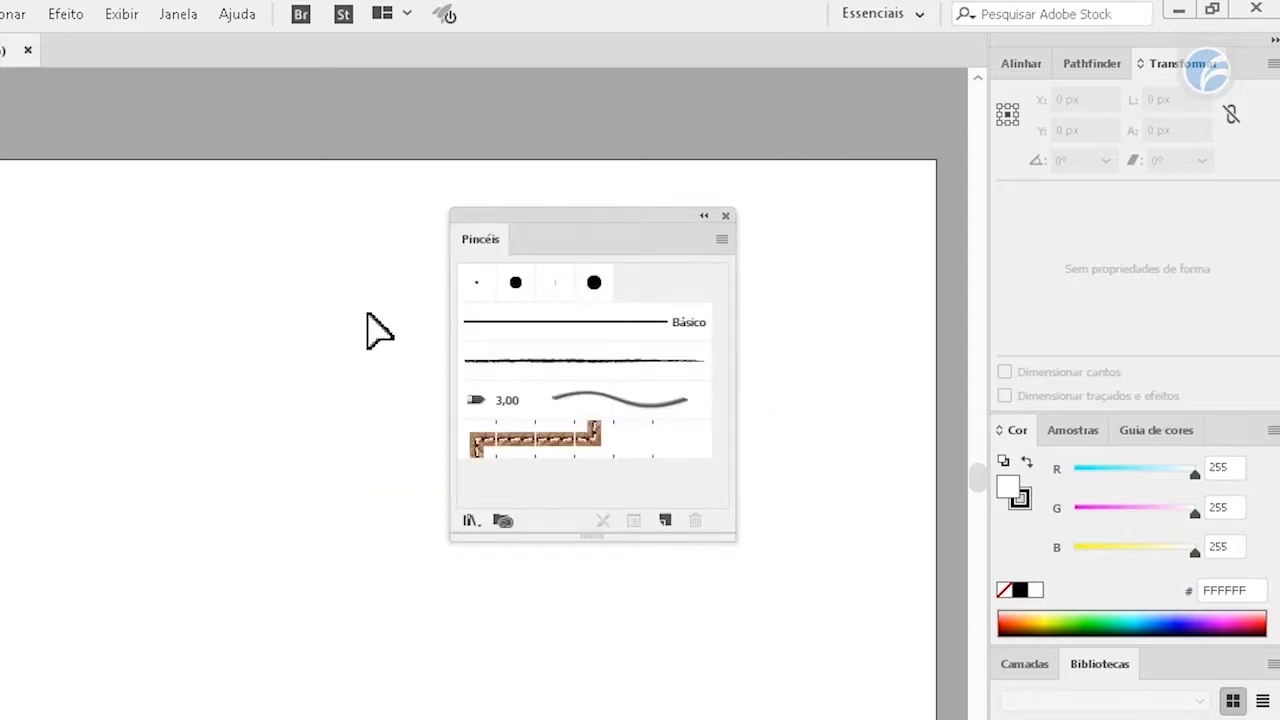
pyautogui.moveTo(537, 238); pyautogui.dragTo(1082, 412)
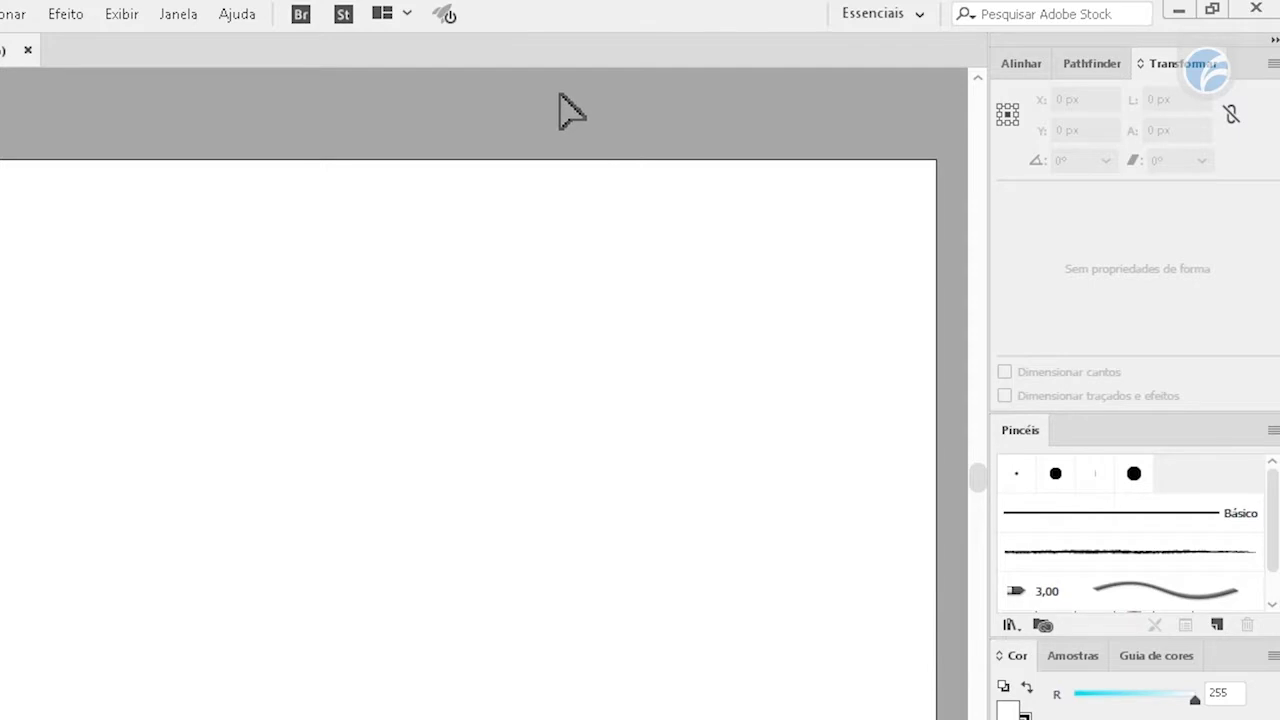
# Show the Caractere type panel and move its floating group lower on the artboard
pyautogui.click(180, 16)
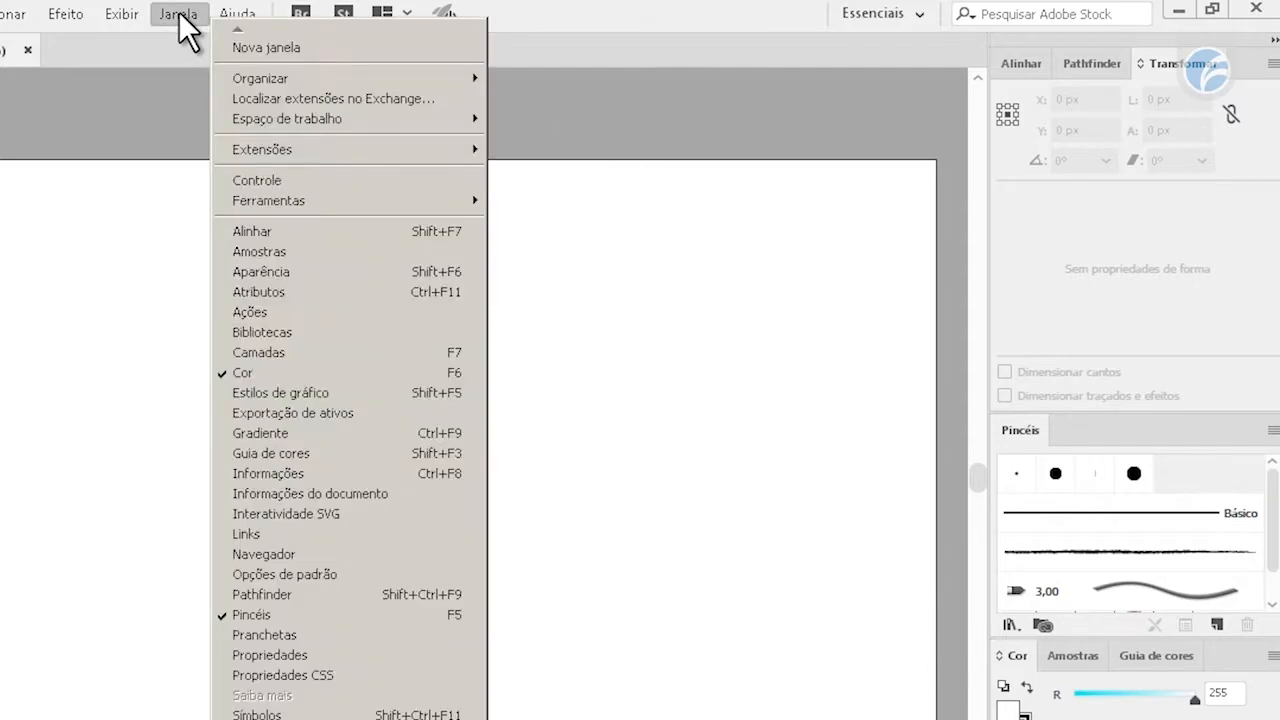
pyautogui.click(689, 100)
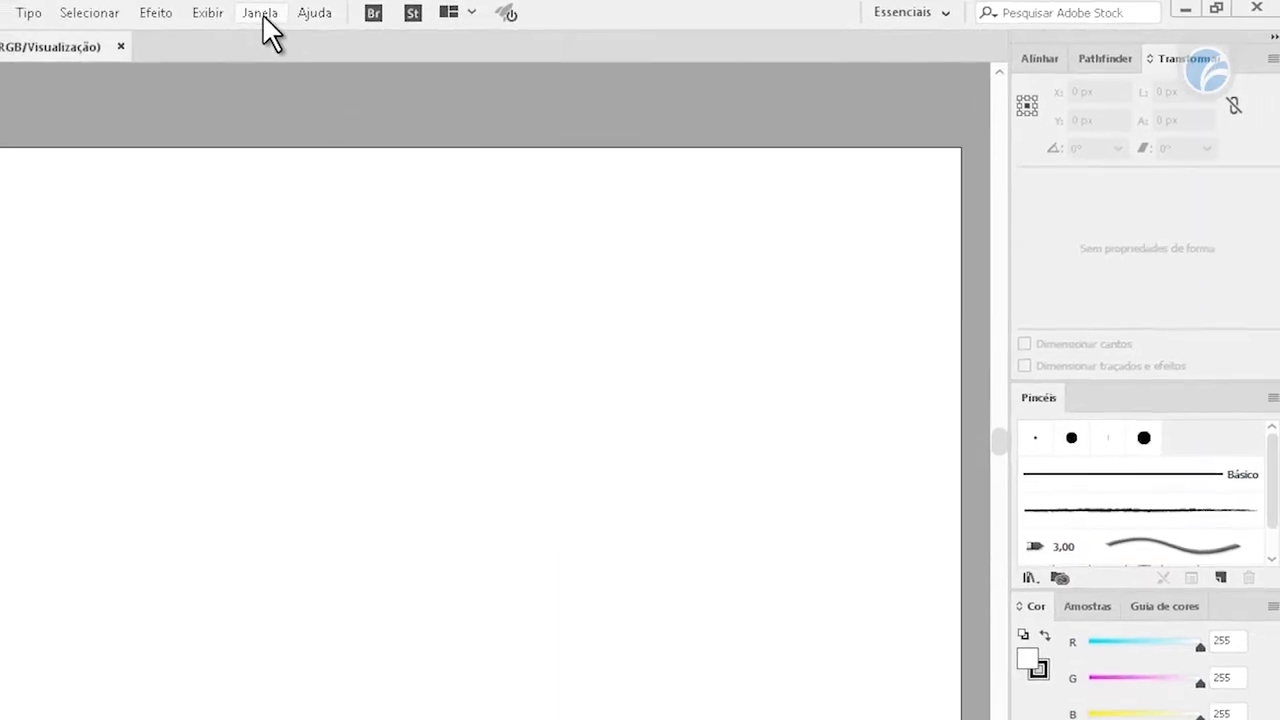
pyautogui.click(262, 14)
pyautogui.moveTo(521, 602)
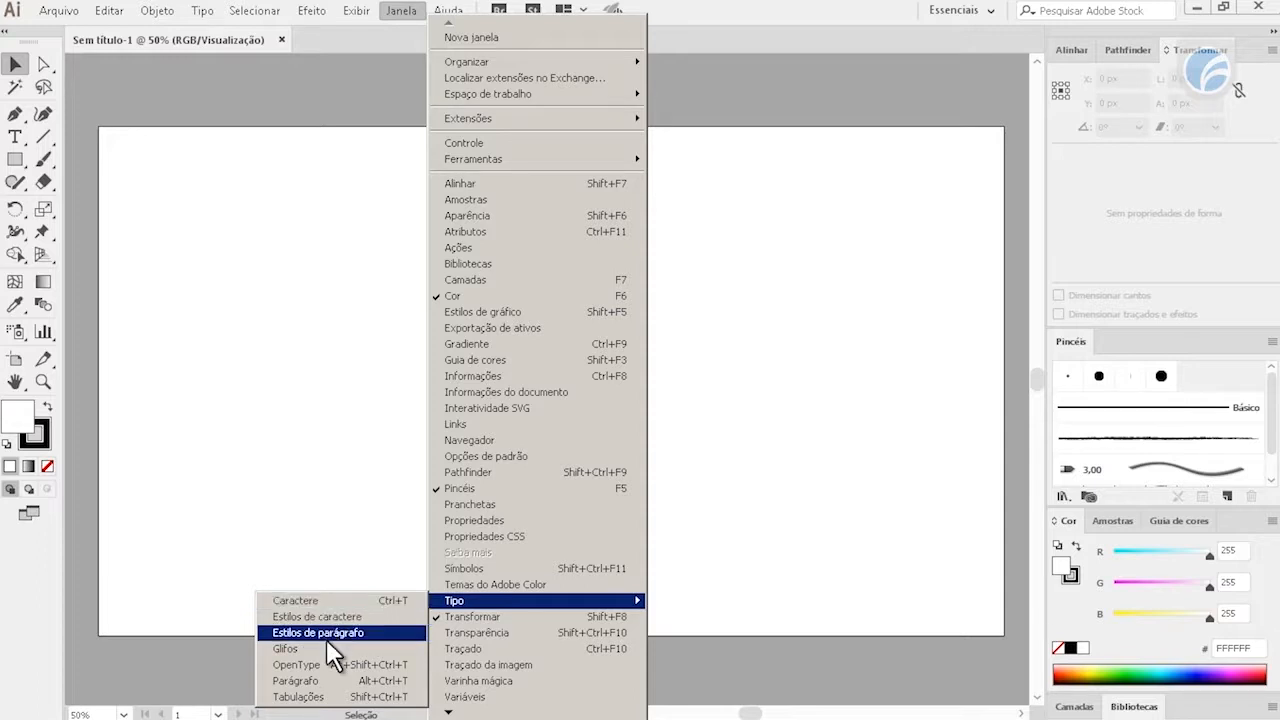
pyautogui.click(333, 601)
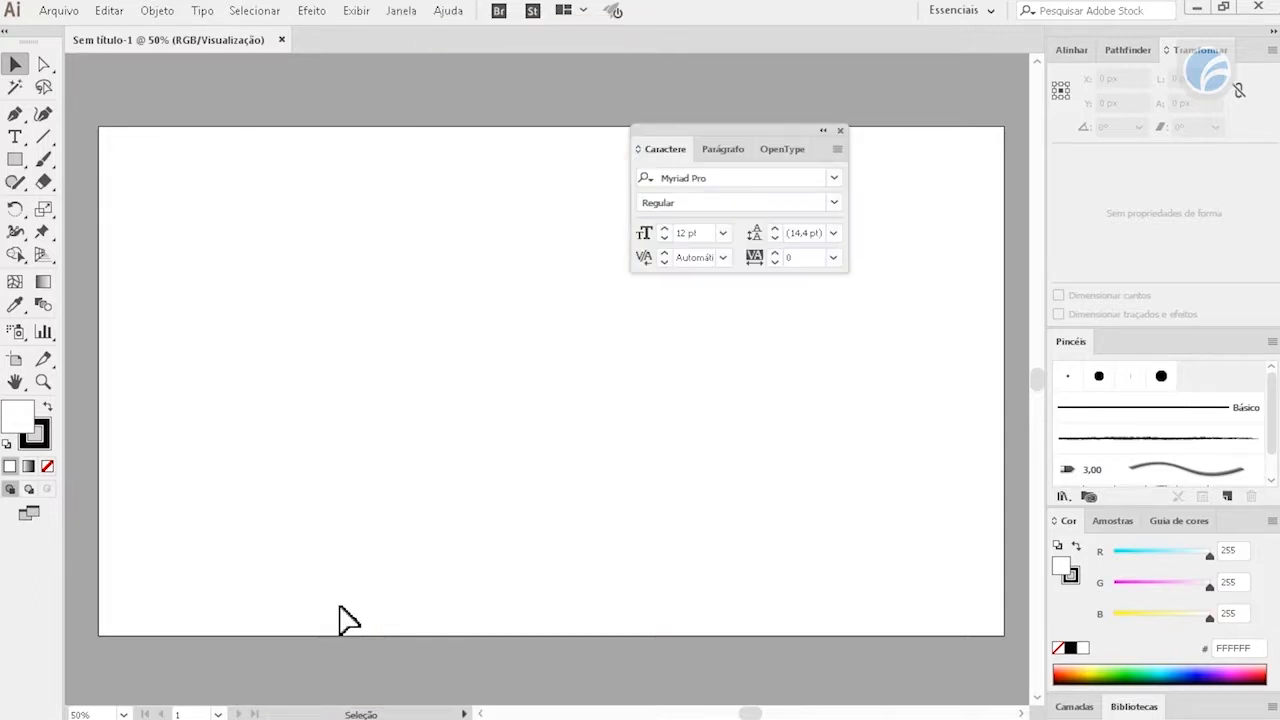
pyautogui.moveTo(766, 129); pyautogui.dragTo(794, 294)
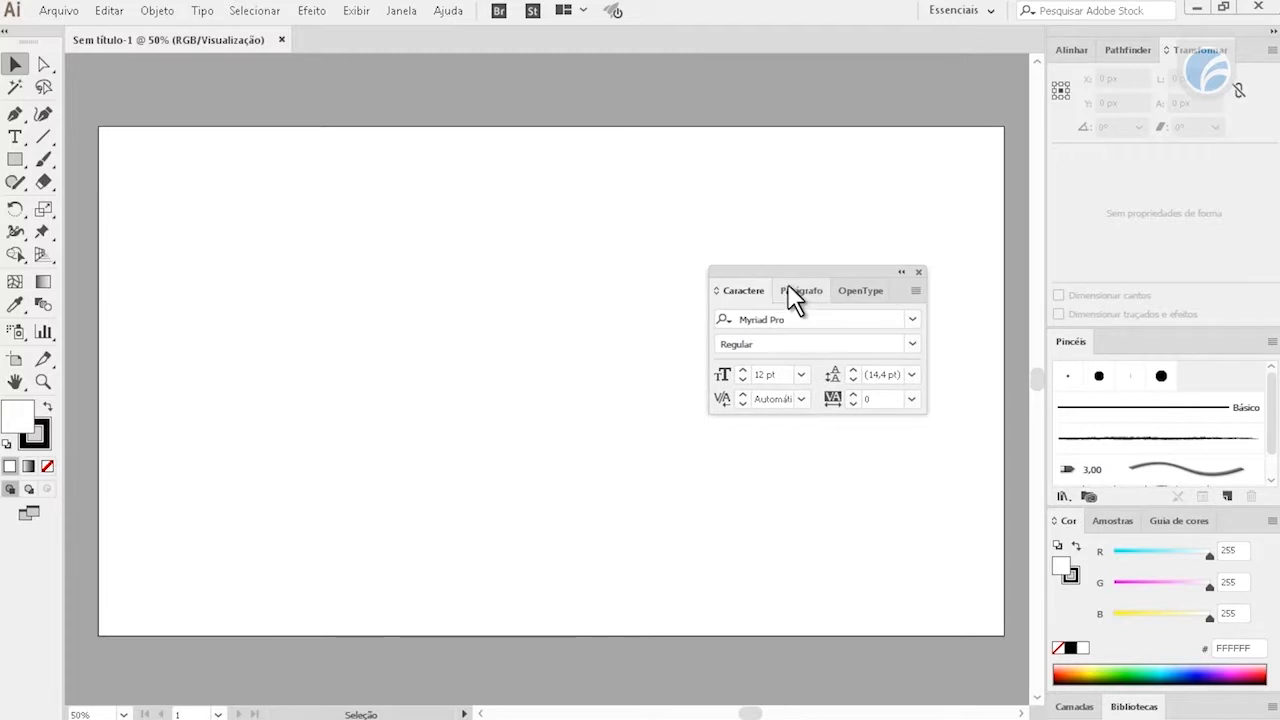
# View the Parágrafo and OpenType panels, dismiss the OpenType tip, and separate OpenType from the group to close it
pyautogui.click(795, 291)
pyautogui.click(861, 290)
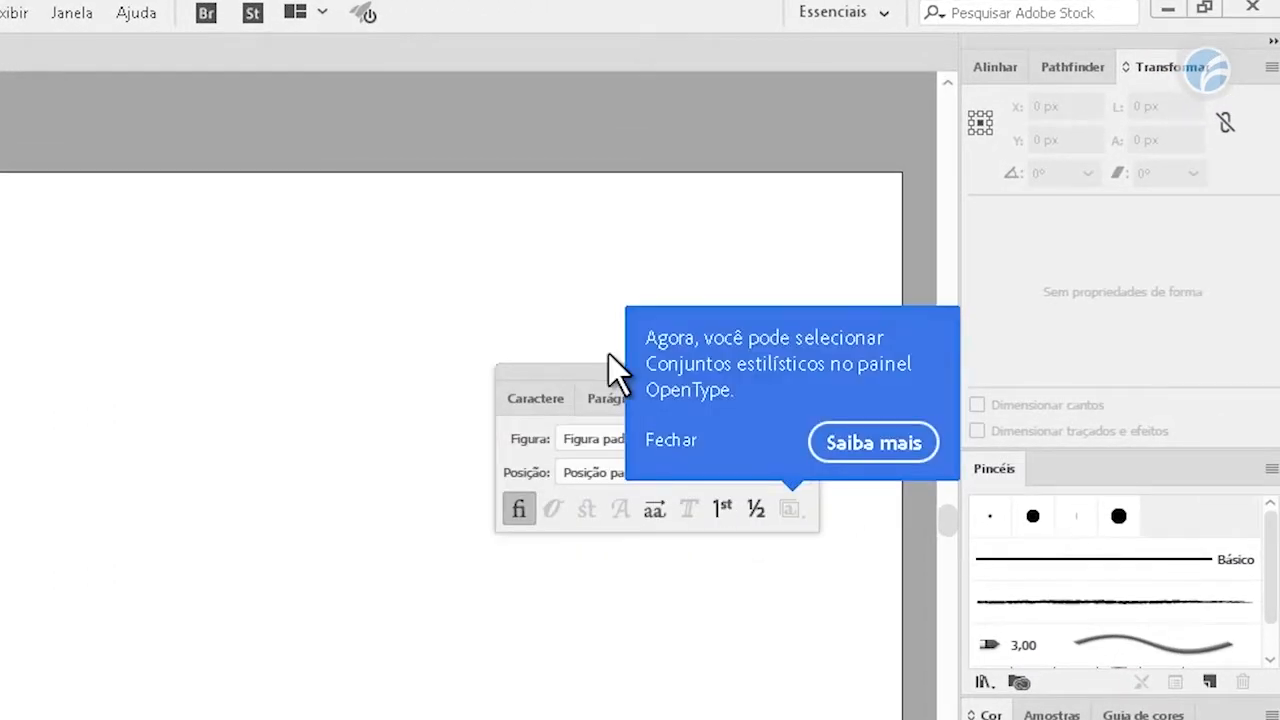
pyautogui.click(667, 443)
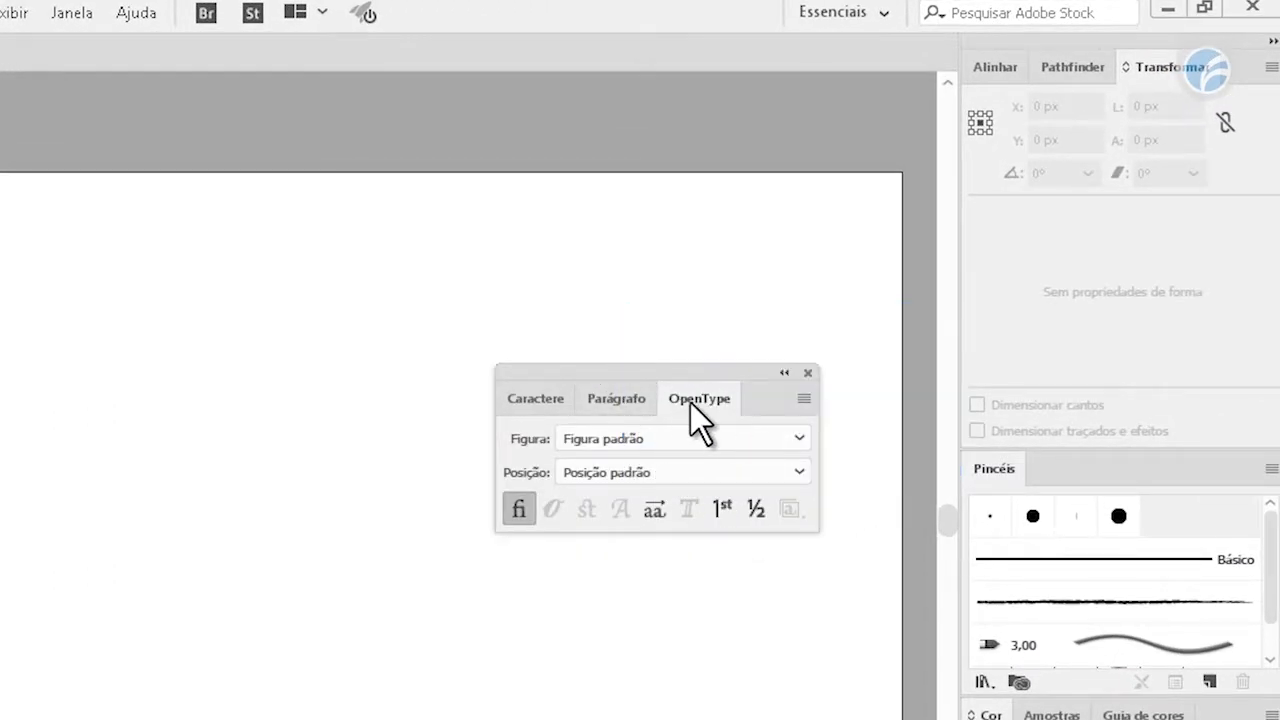
pyautogui.moveTo(710, 400); pyautogui.dragTo(192, 527)
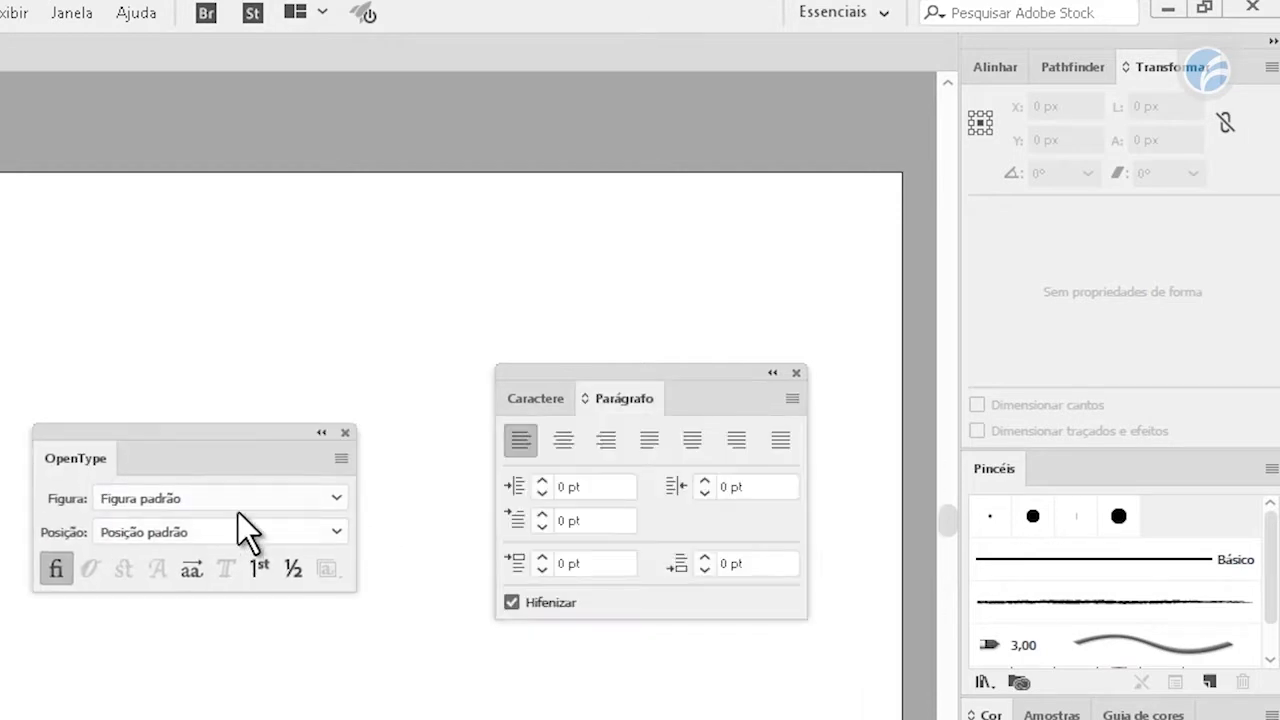
pyautogui.click(346, 432)
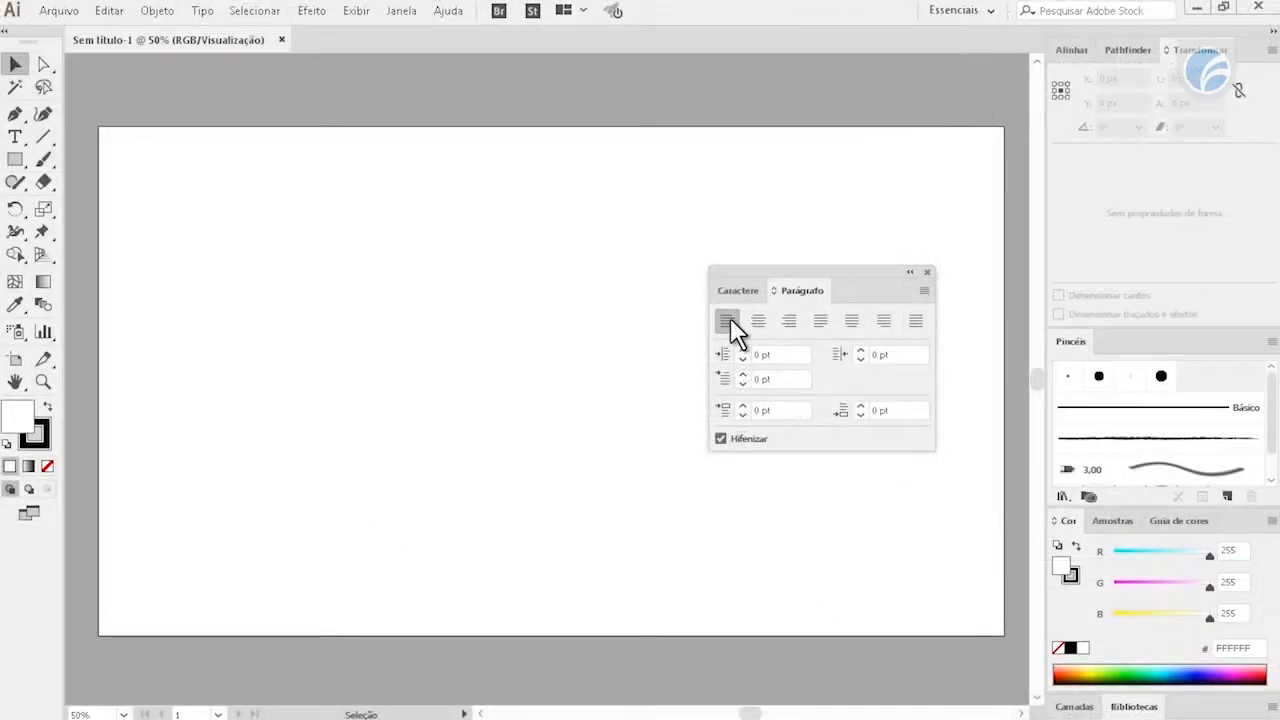
# Bring Caractere to the front of its group with Parágrafo and dock the group between Transformar and Pincéis
pyautogui.click(737, 292)
pyautogui.click(810, 293)
pyautogui.click(750, 292)
pyautogui.moveTo(855, 293); pyautogui.dragTo(1166, 330)
# Show the Traçado and Transparência panels as a floating group
pyautogui.click(402, 12)
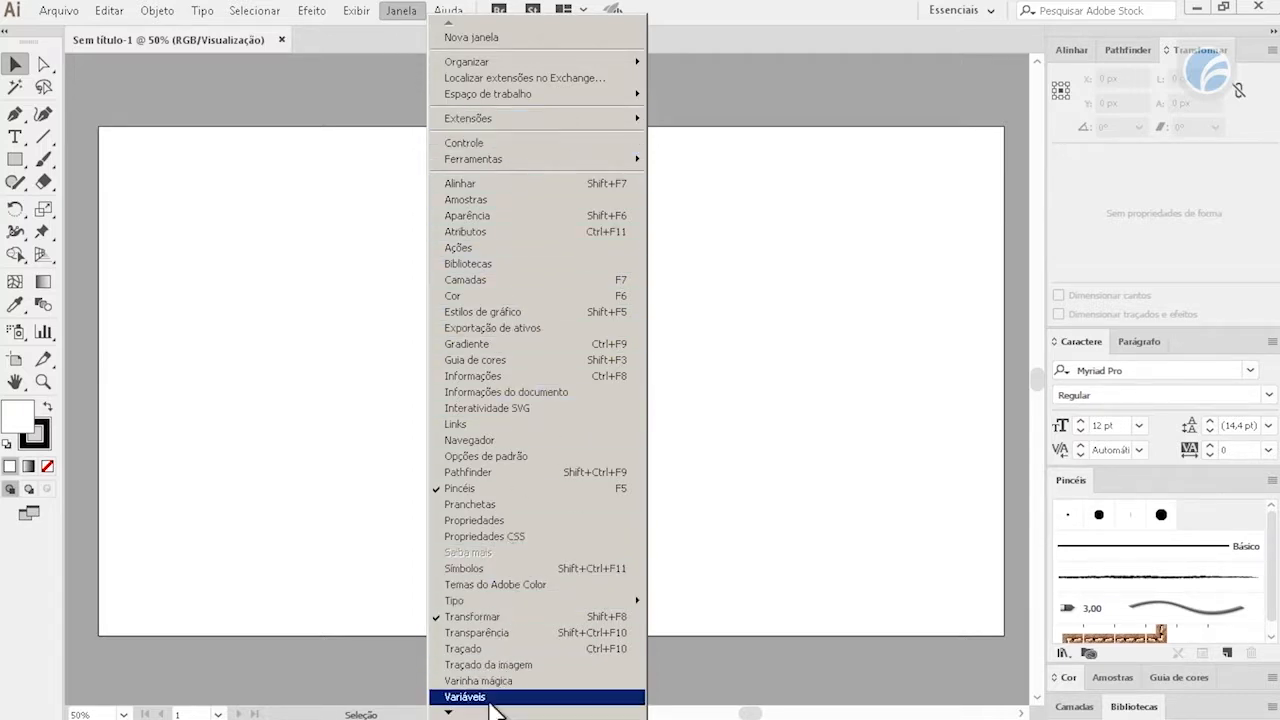
pyautogui.click(500, 648)
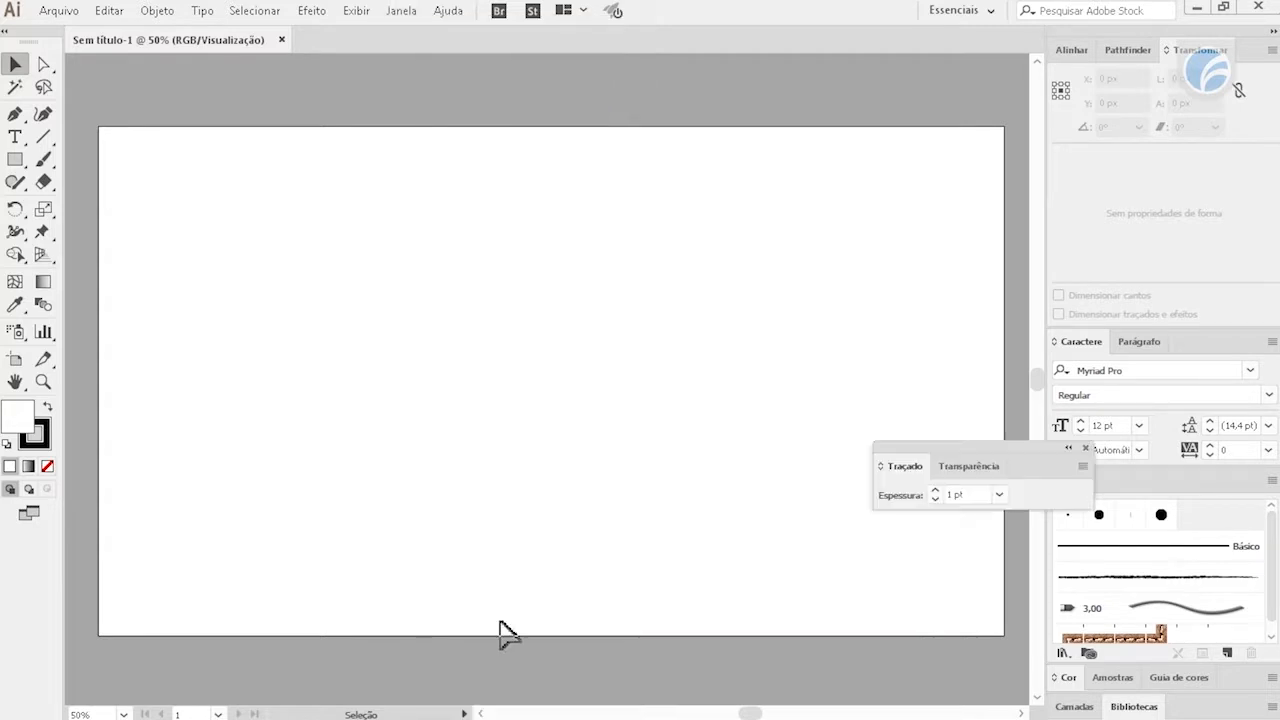
pyautogui.click(403, 12)
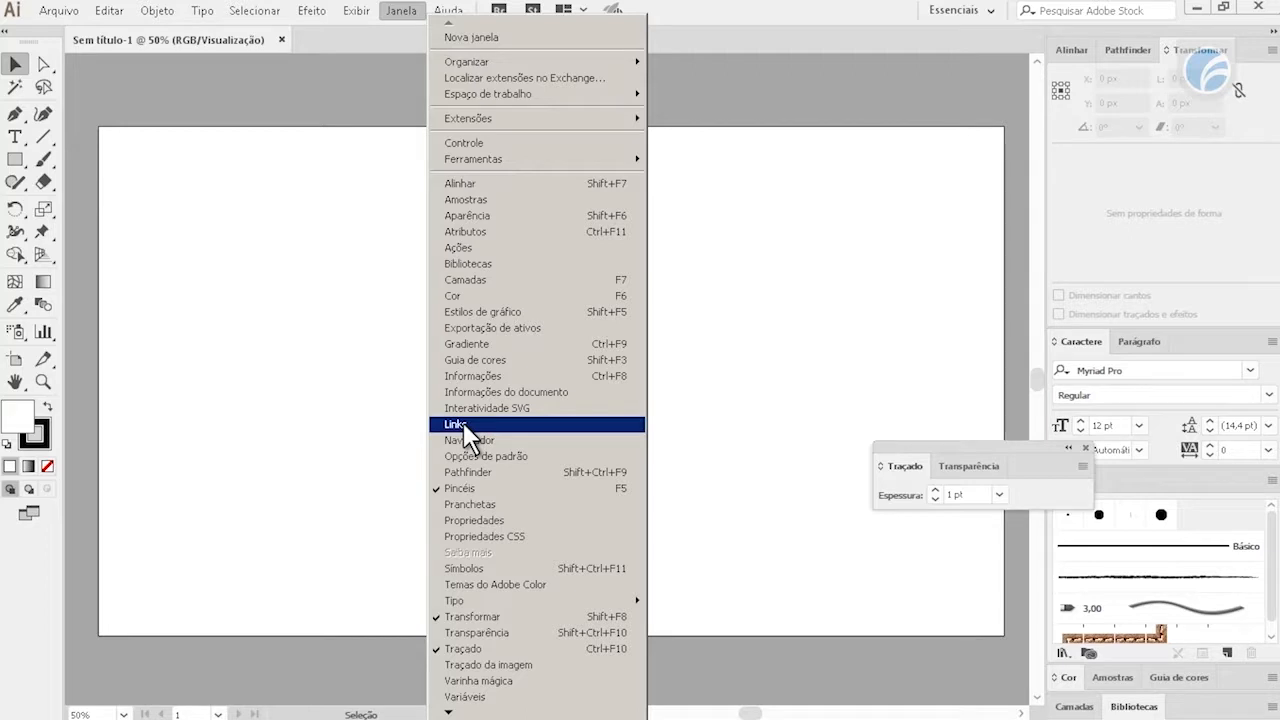
pyautogui.click(540, 636)
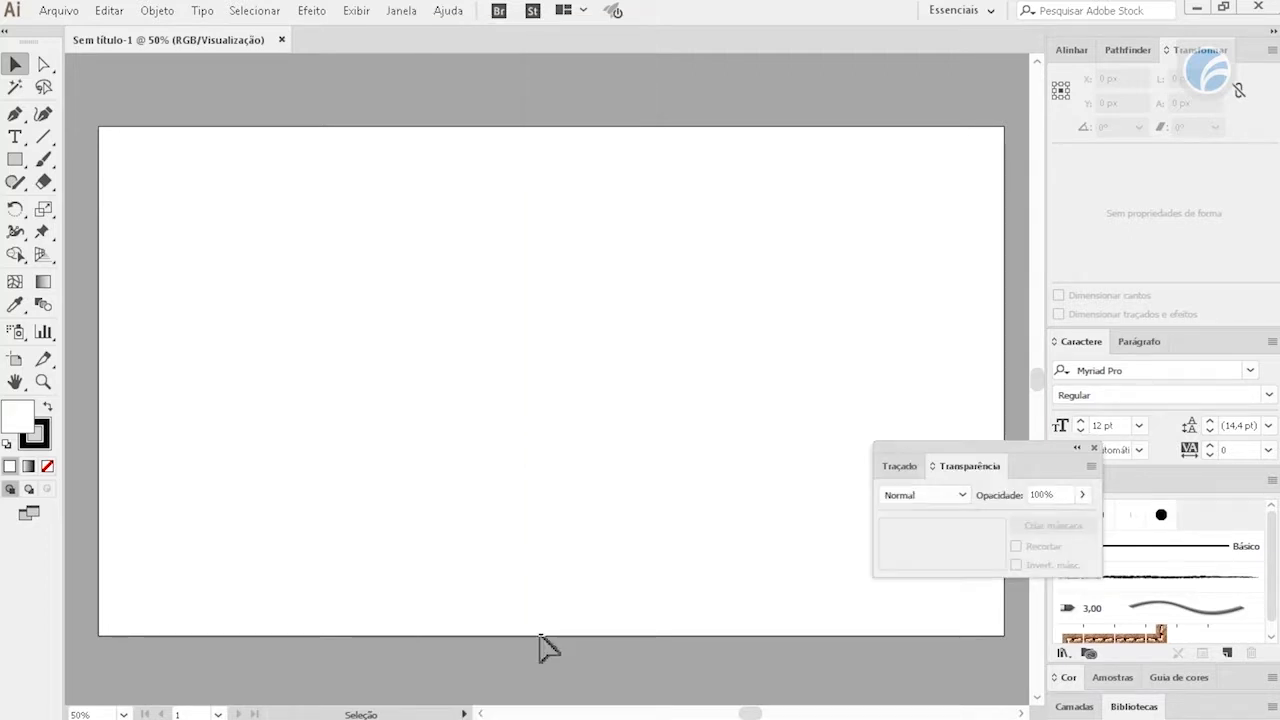
# Look through Traçado and Transparência, and move their floating group away from the docked panels onto the artboard
pyautogui.click(915, 468)
pyautogui.click(945, 468)
pyautogui.click(910, 468)
pyautogui.click(990, 465)
pyautogui.moveTo(994, 465); pyautogui.dragTo(757, 388)
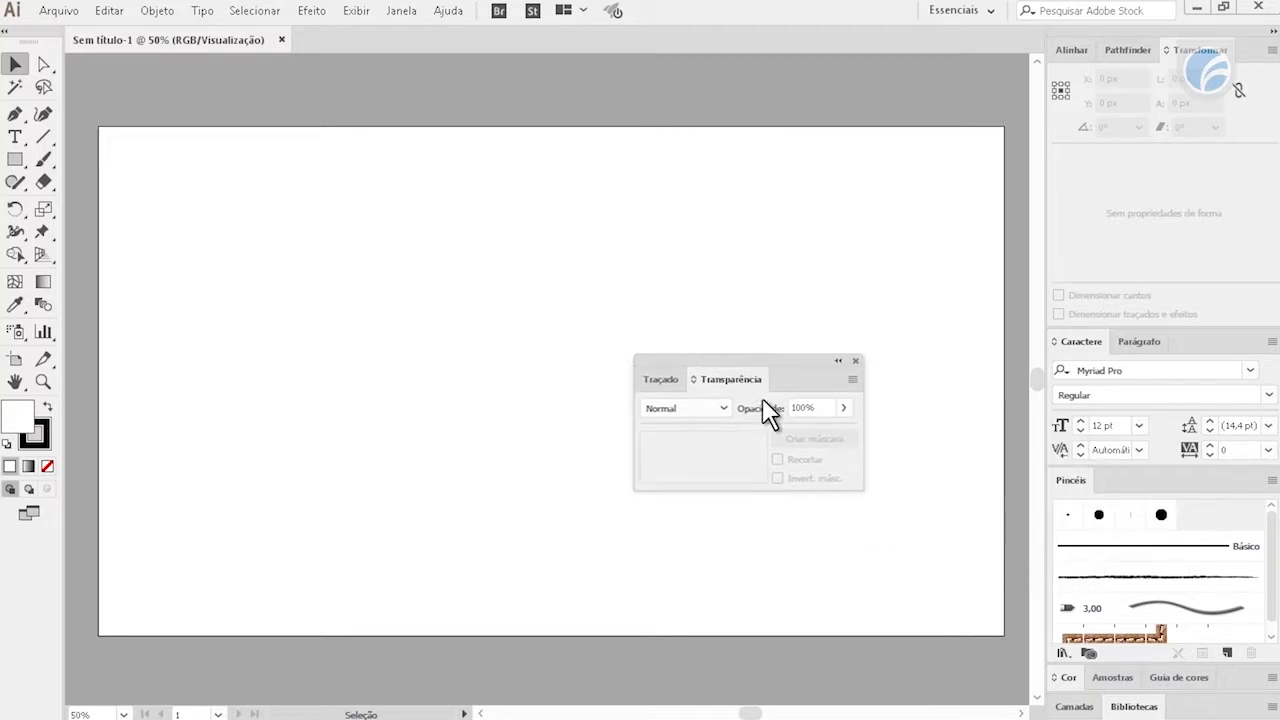
# Bring Traçado to the front of its floating group and dock the group between Transformar and Caractere
pyautogui.click(658, 386)
pyautogui.click(738, 388)
pyautogui.click(661, 383)
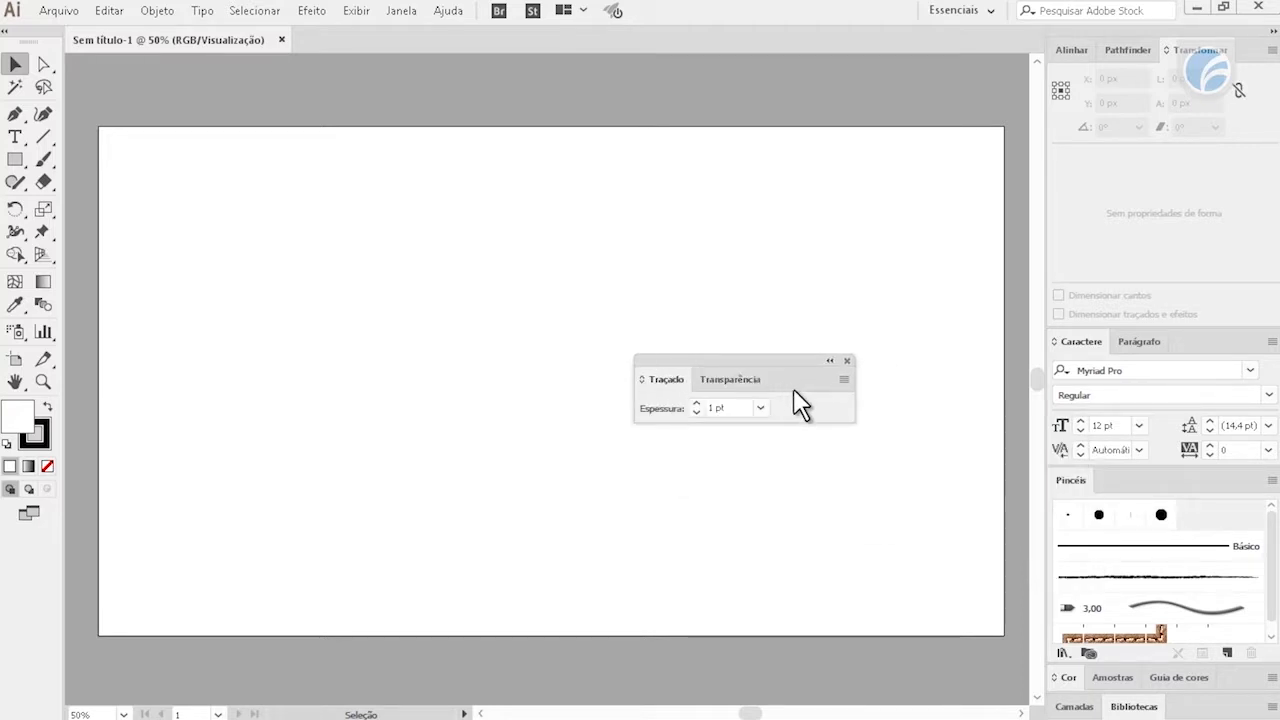
pyautogui.moveTo(785, 379); pyautogui.dragTo(1158, 337)
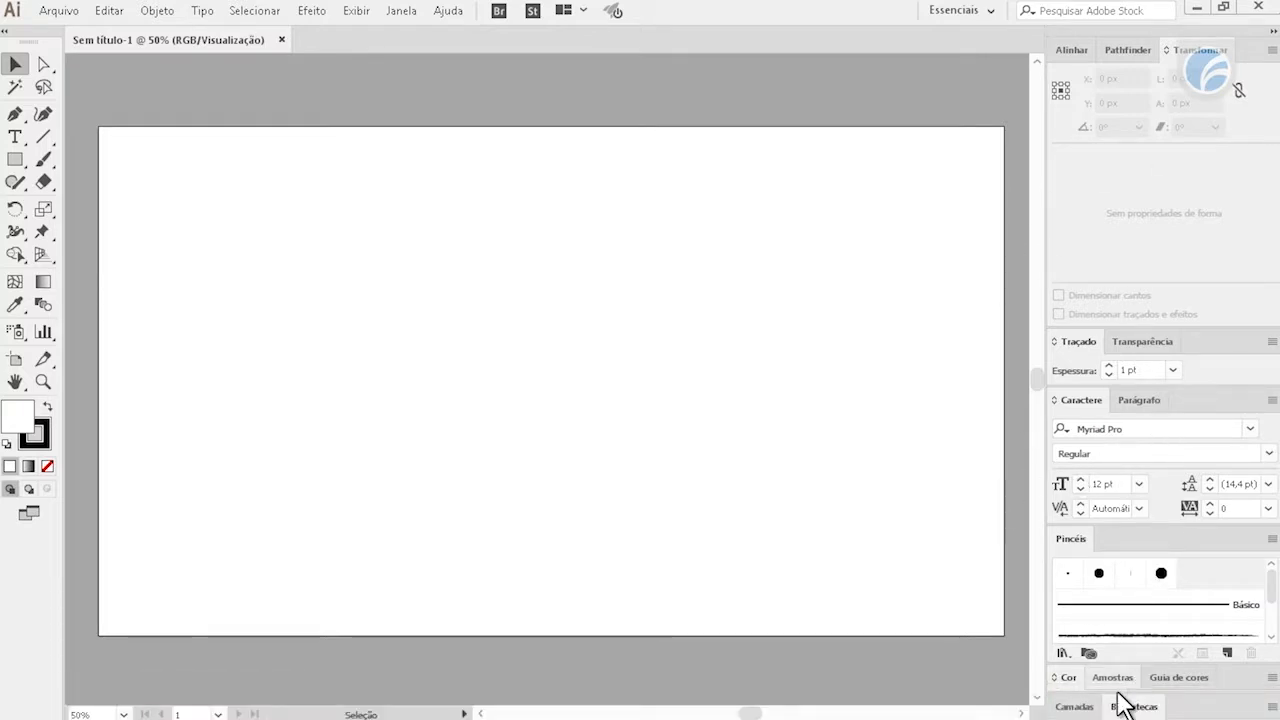
# Bring Camadas to the front and dock it alone in a full-height column beside the other panels
pyautogui.click(1074, 704)
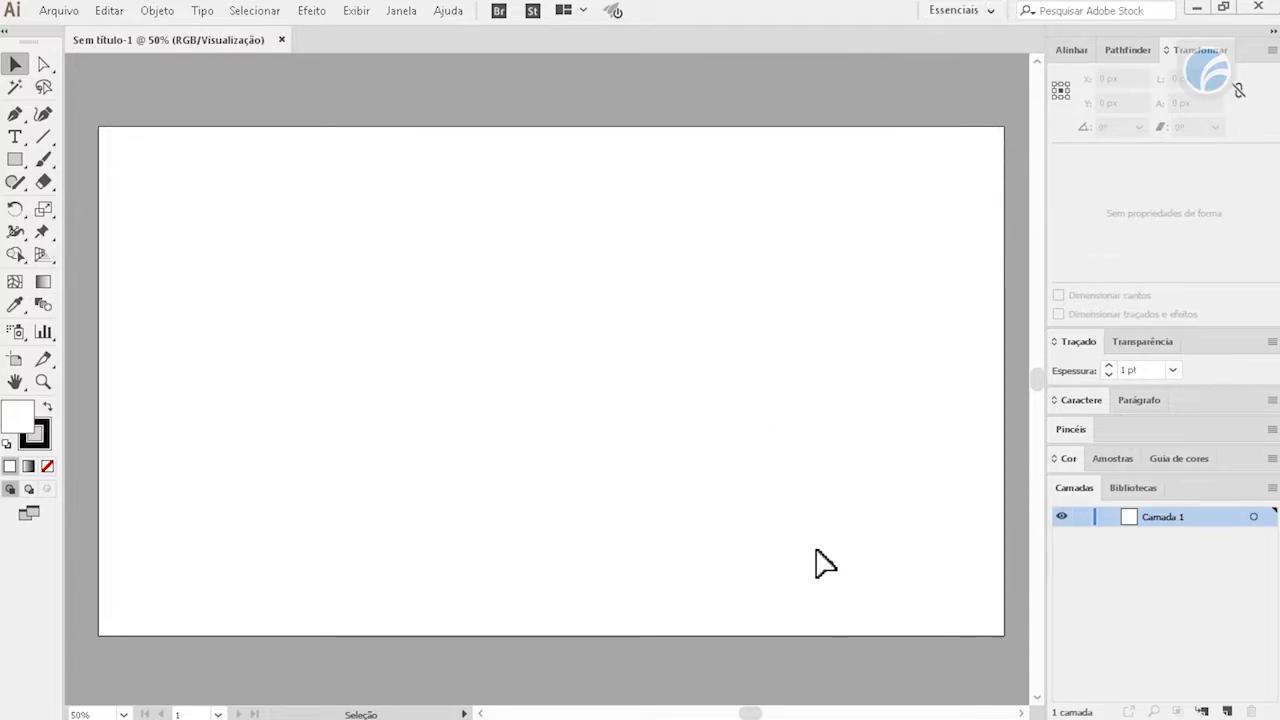
pyautogui.moveTo(1082, 490); pyautogui.dragTo(1039, 357)
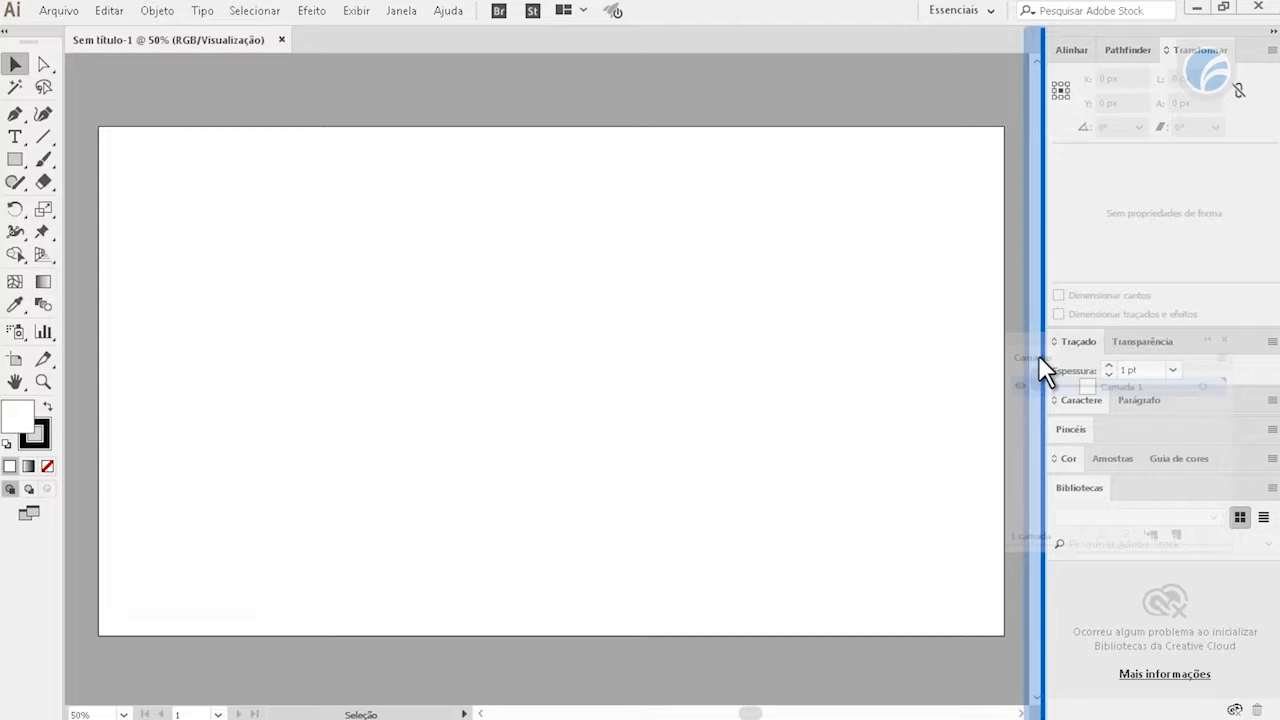
pyautogui.moveTo(1041, 368); pyautogui.dragTo(1041, 368)
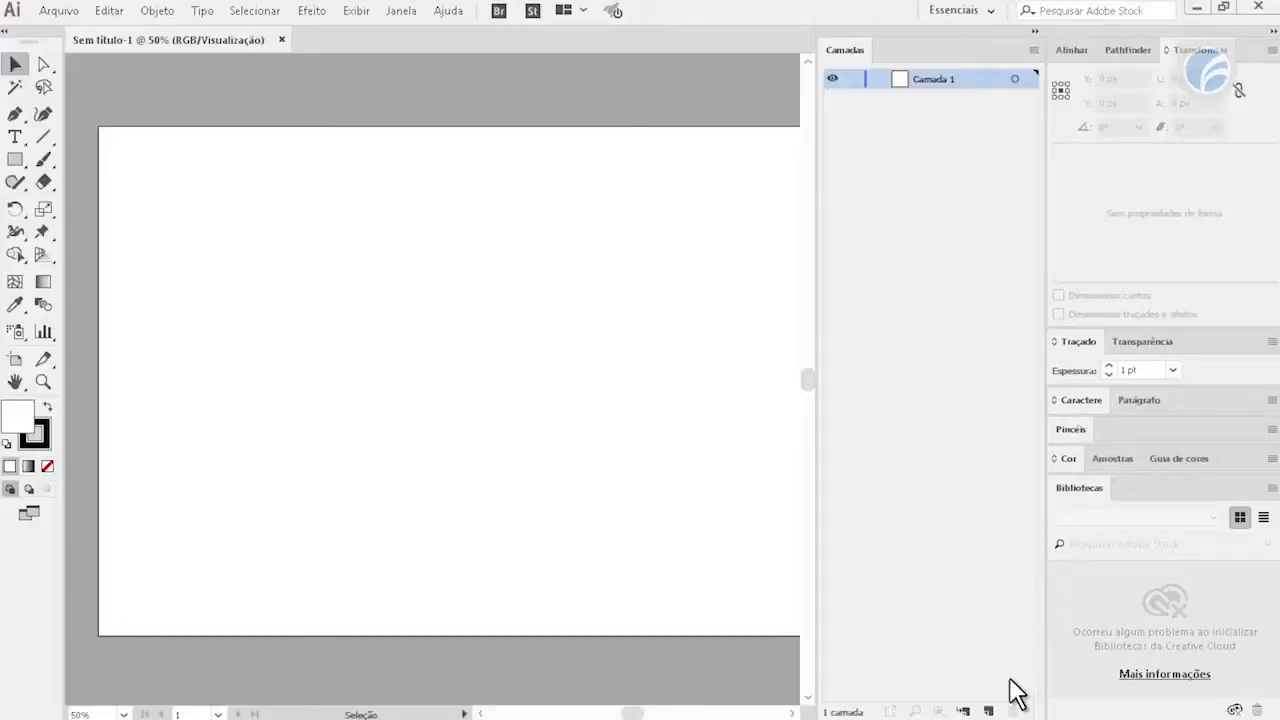
# Add new layers in the Camadas panel until the document has 31 layers
pyautogui.click(988, 711)
pyautogui.click(988, 711)
pyautogui.click(988, 711)
pyautogui.click(988, 711)
pyautogui.doubleClick(988, 711)
pyautogui.doubleClick(988, 711)
pyautogui.doubleClick(988, 711)
pyautogui.click(988, 711)
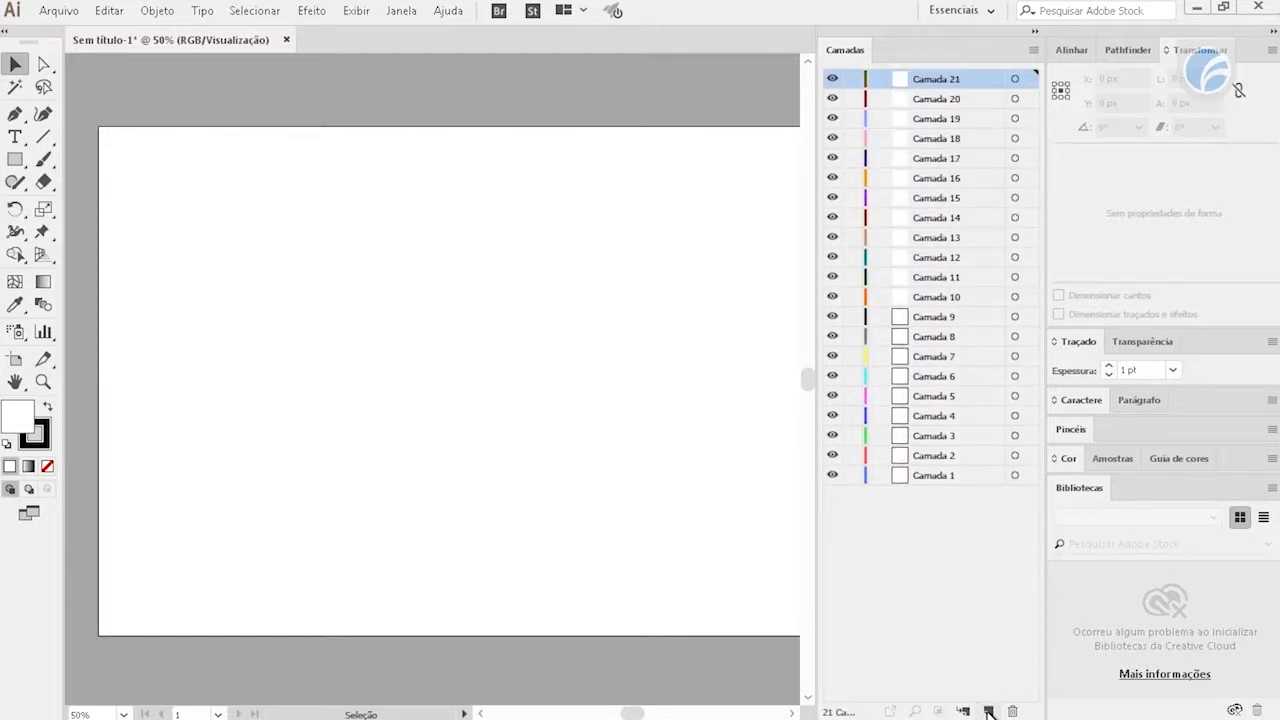
pyautogui.doubleClick(988, 711)
pyautogui.click(988, 711)
pyautogui.doubleClick(988, 711)
pyautogui.click(988, 711)
pyautogui.doubleClick(988, 711)
pyautogui.doubleClick(988, 711)
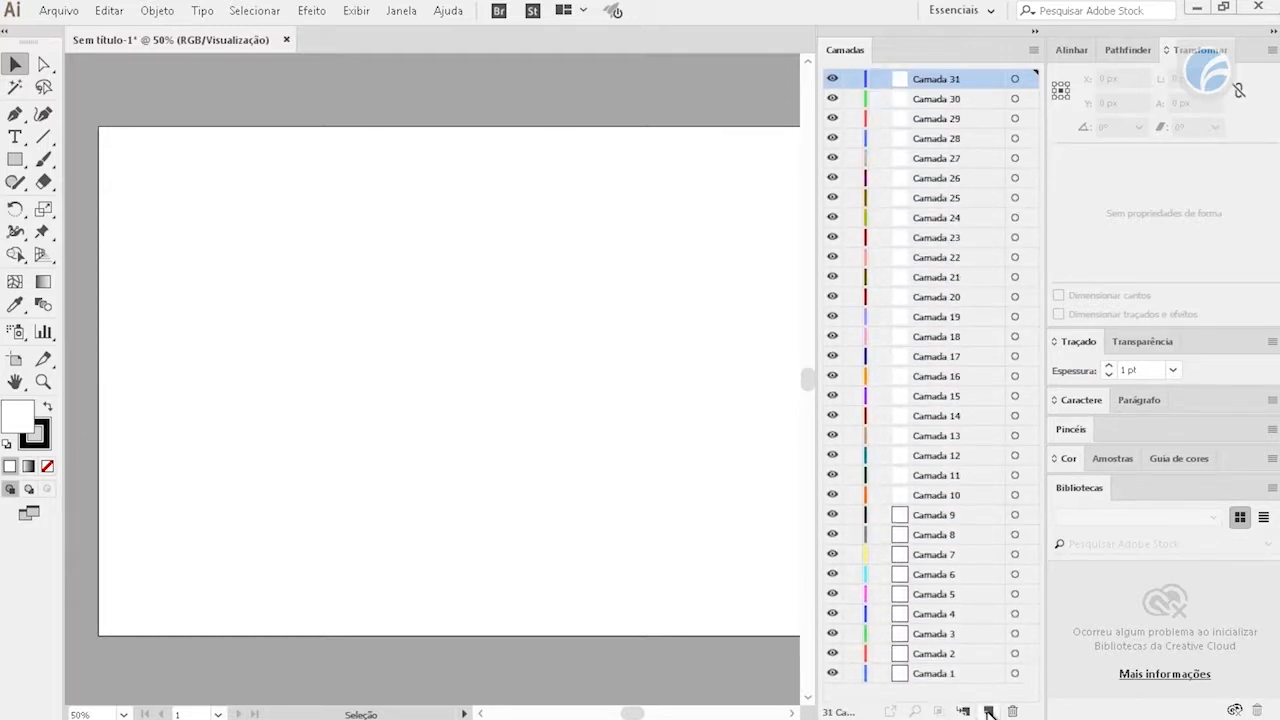
# Select various layers throughout the full-height layer list one after another, ending with Camada 24
pyautogui.click(937, 237)
pyautogui.click(940, 376)
pyautogui.click(950, 535)
pyautogui.click(952, 380)
pyautogui.click(948, 240)
pyautogui.click(938, 412)
pyautogui.click(945, 537)
pyautogui.click(945, 297)
pyautogui.click(942, 99)
pyautogui.click(940, 396)
pyautogui.click(943, 535)
pyautogui.click(946, 356)
pyautogui.click(941, 218)
# Group the Camadas panel with Bibliotecas and look through the long layer list in the shorter panel
pyautogui.moveTo(868, 68); pyautogui.dragTo(1106, 508)
pyautogui.scroll(-7, 1123, 634)
pyautogui.scroll(3, 1150, 630)
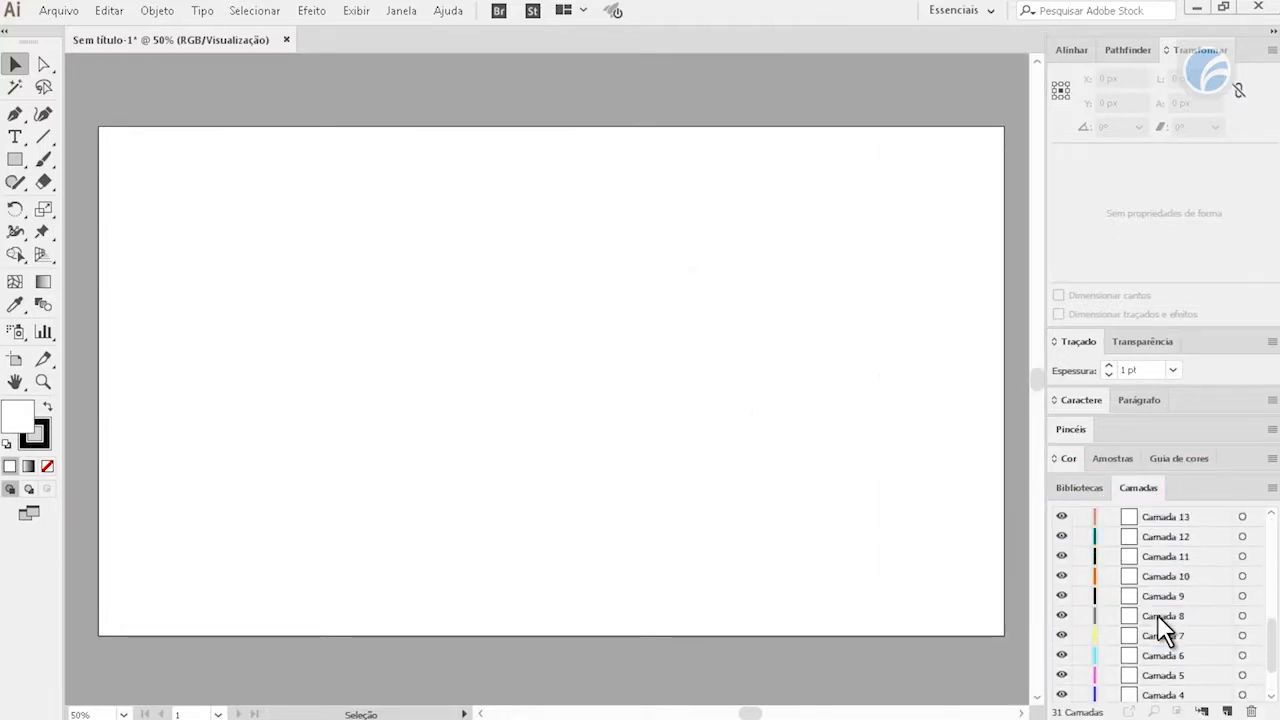
pyautogui.scroll(3, 1162, 628)
pyautogui.scroll(-3, 1162, 628)
pyautogui.scroll(3, 1162, 628)
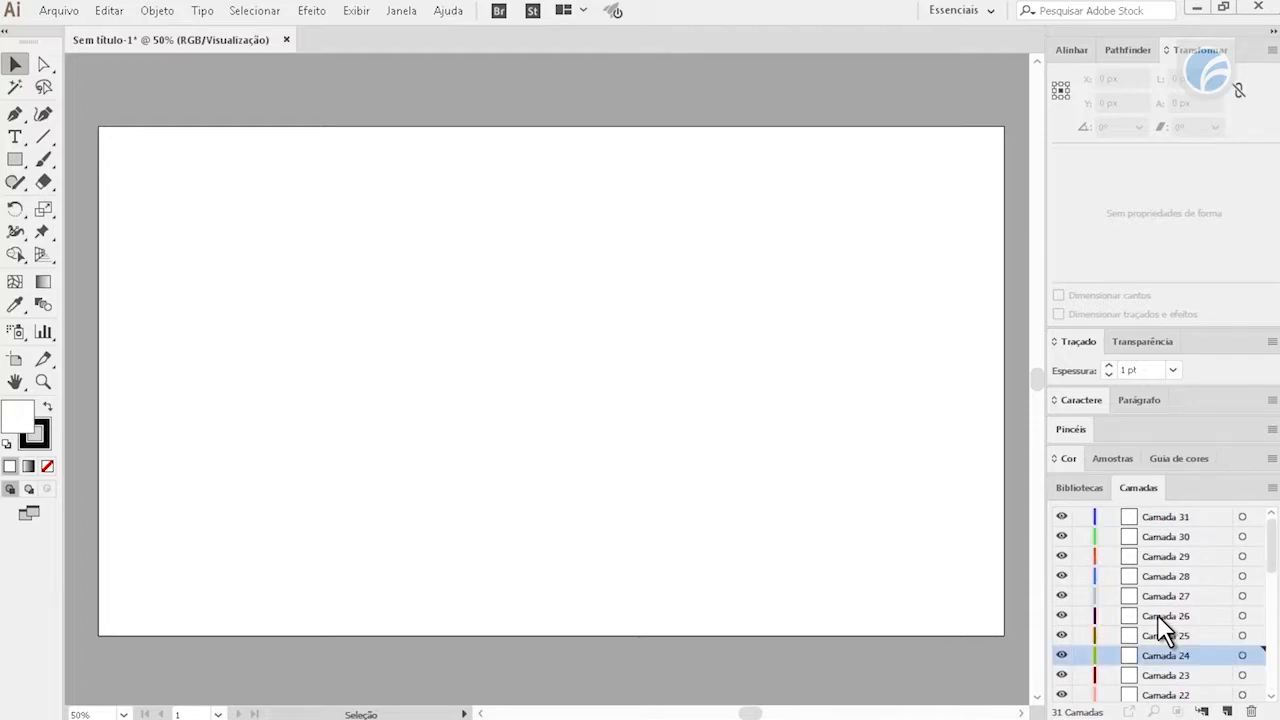
# Dock Camadas in its own full-height column again and delete layers Camada 2 to Camada 31
pyautogui.moveTo(1140, 490); pyautogui.dragTo(1031, 297)
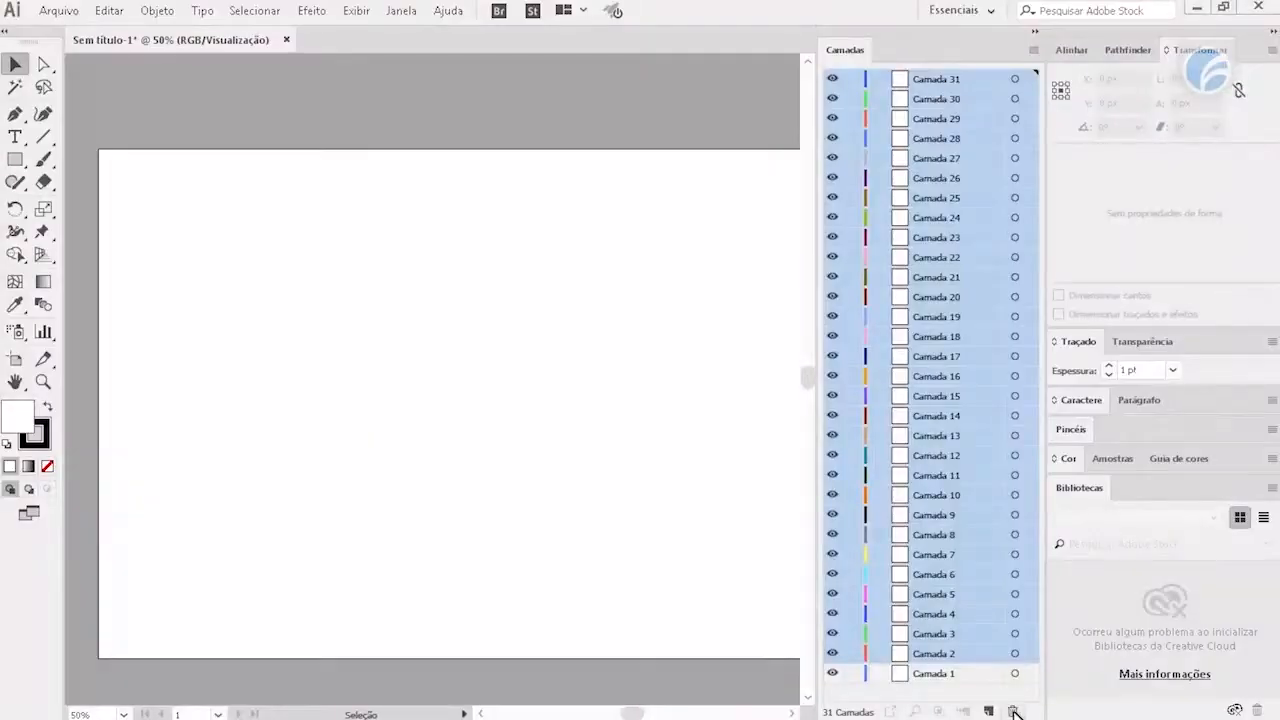
pyautogui.click(1013, 711)
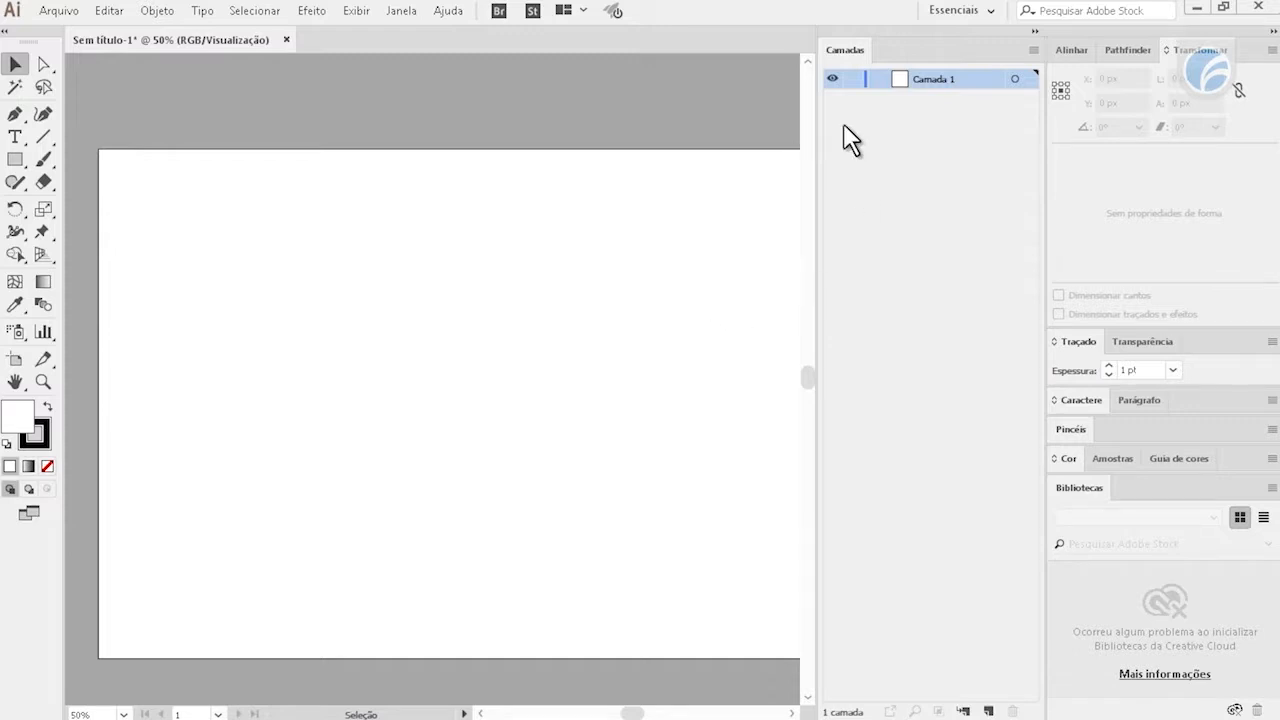
# Fit the whole artboard into the narrower document area at 33.33% zoom, roughly centered
pyautogui.moveTo(713, 374); pyautogui.dragTo(620, 387)
pyautogui.moveTo(460, 386); pyautogui.dragTo(551, 356)
pyautogui.moveTo(573, 418); pyautogui.dragTo(531, 397)
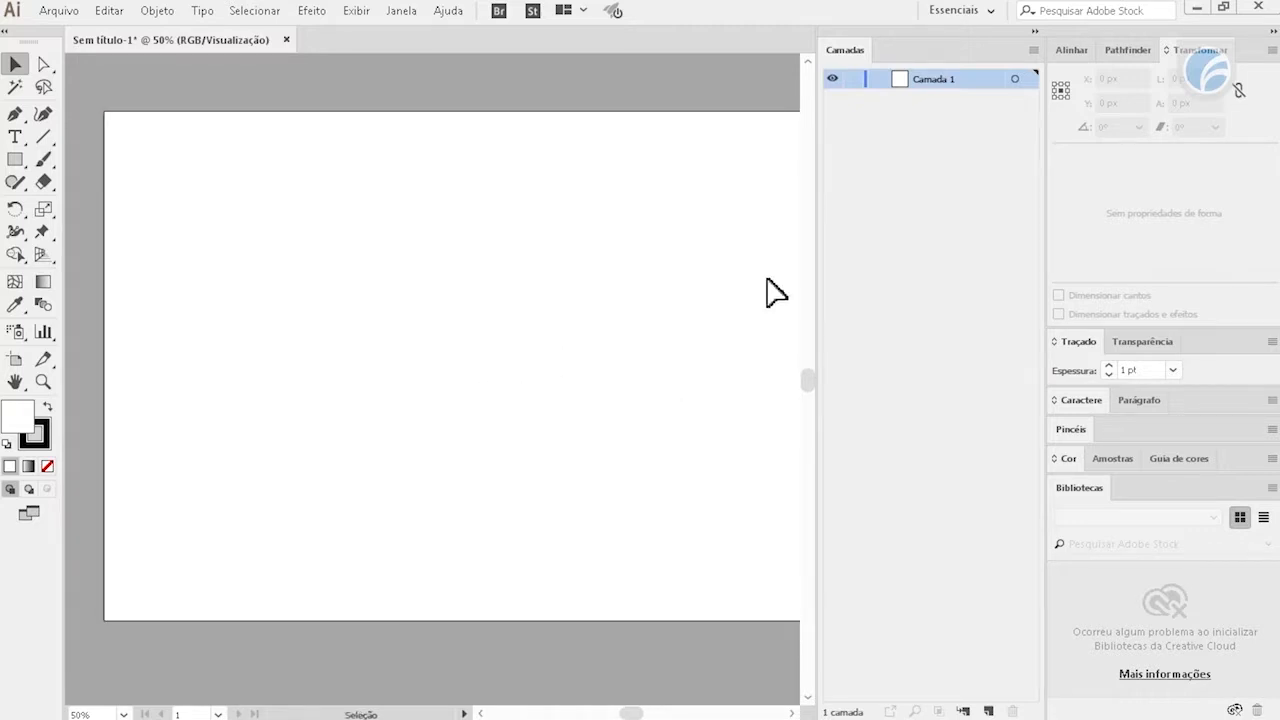
pyautogui.moveTo(594, 350); pyautogui.dragTo(533, 324)
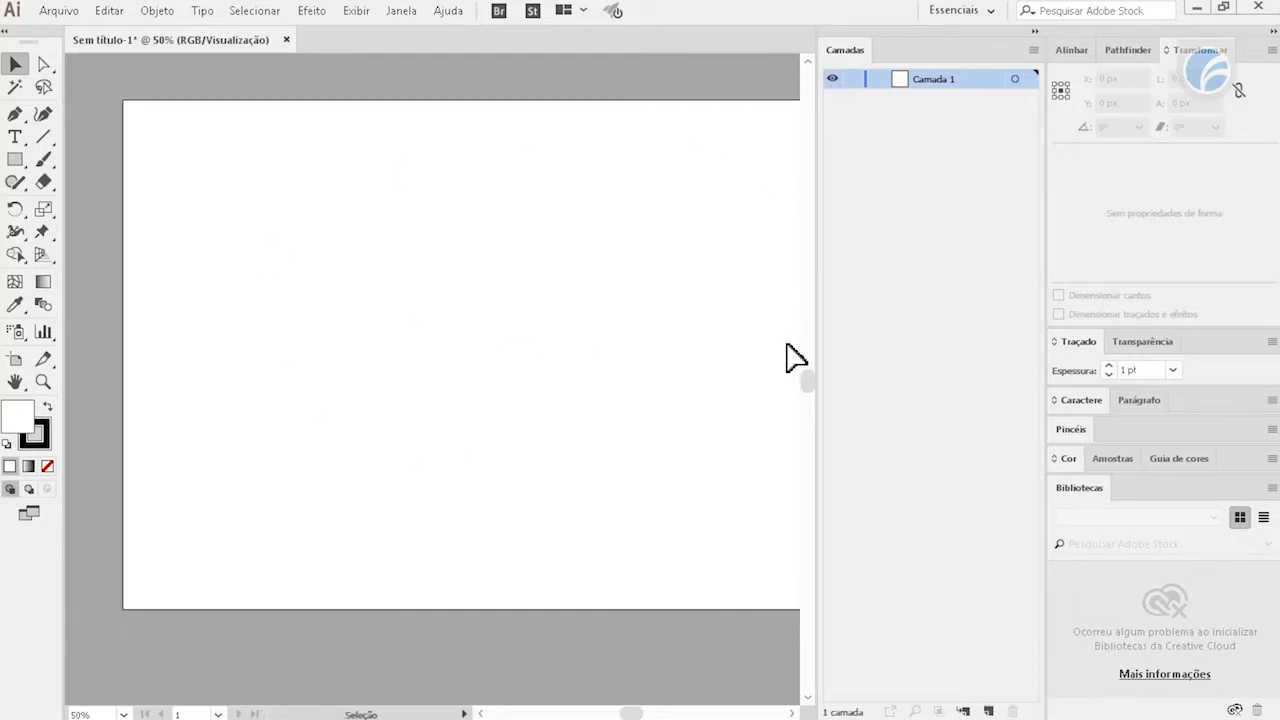
pyautogui.moveTo(660, 258); pyautogui.dragTo(512, 257)
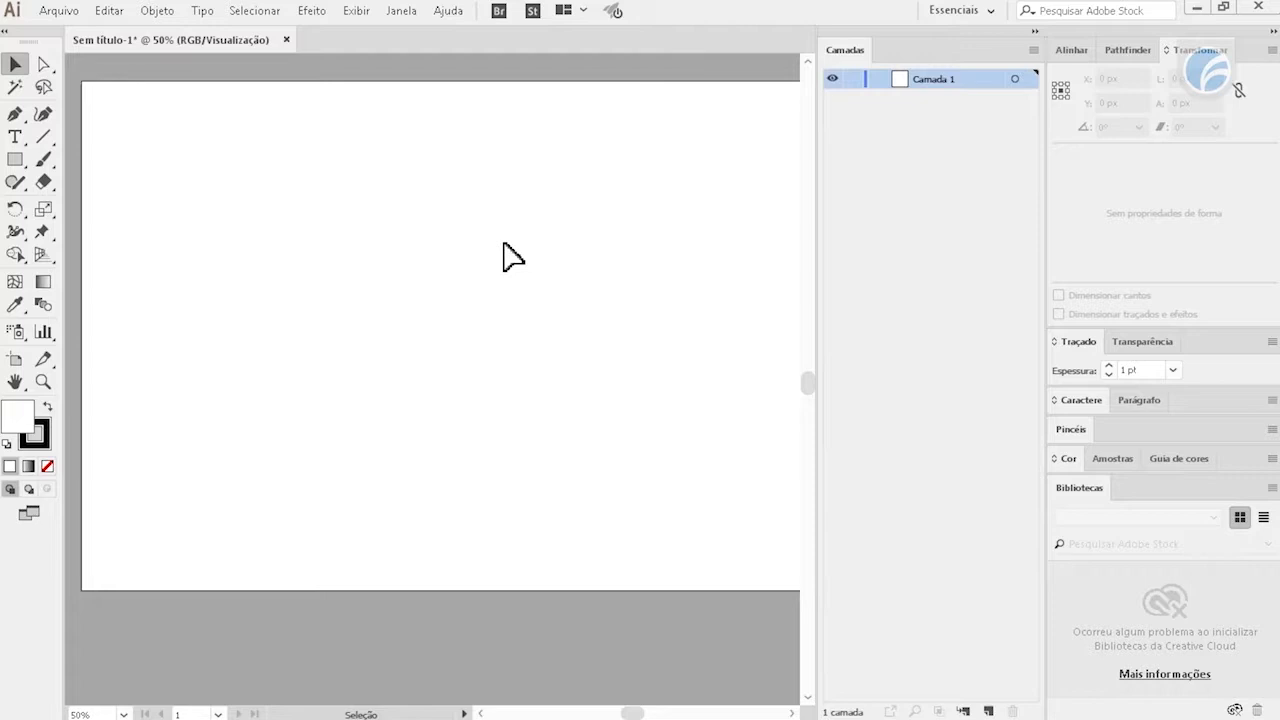
pyautogui.hotkey('ctrl', '-')
pyautogui.moveTo(503, 242); pyautogui.dragTo(440, 293)
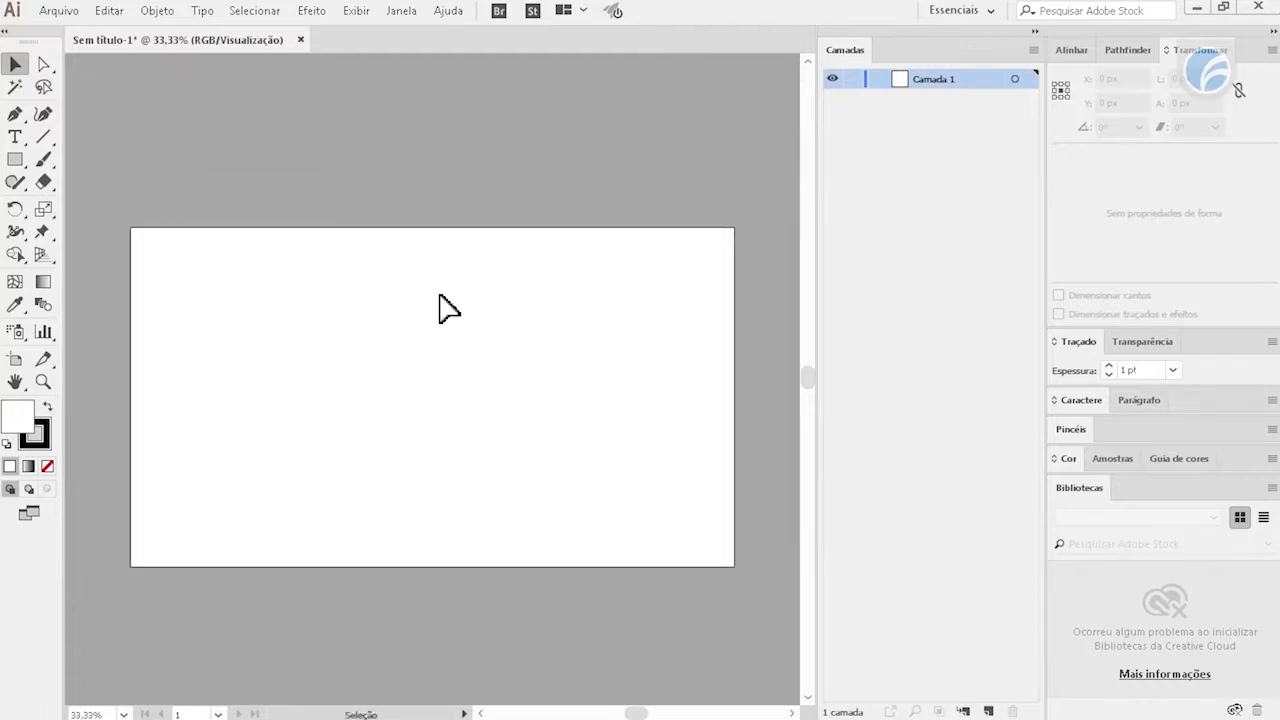
pyautogui.moveTo(440, 408); pyautogui.dragTo(476, 390)
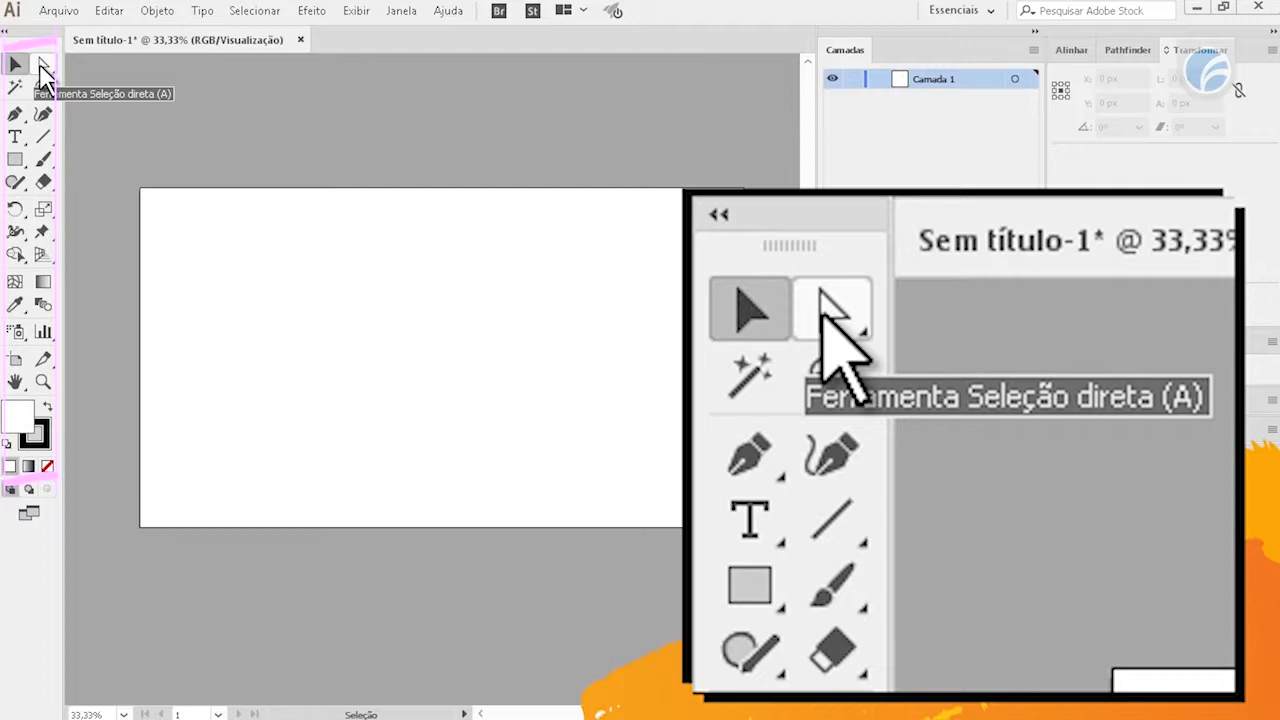
# Alternate between the Direct Selection and Selection tools, ending with Selection, and activate the stroke color
pyautogui.click(43, 66)
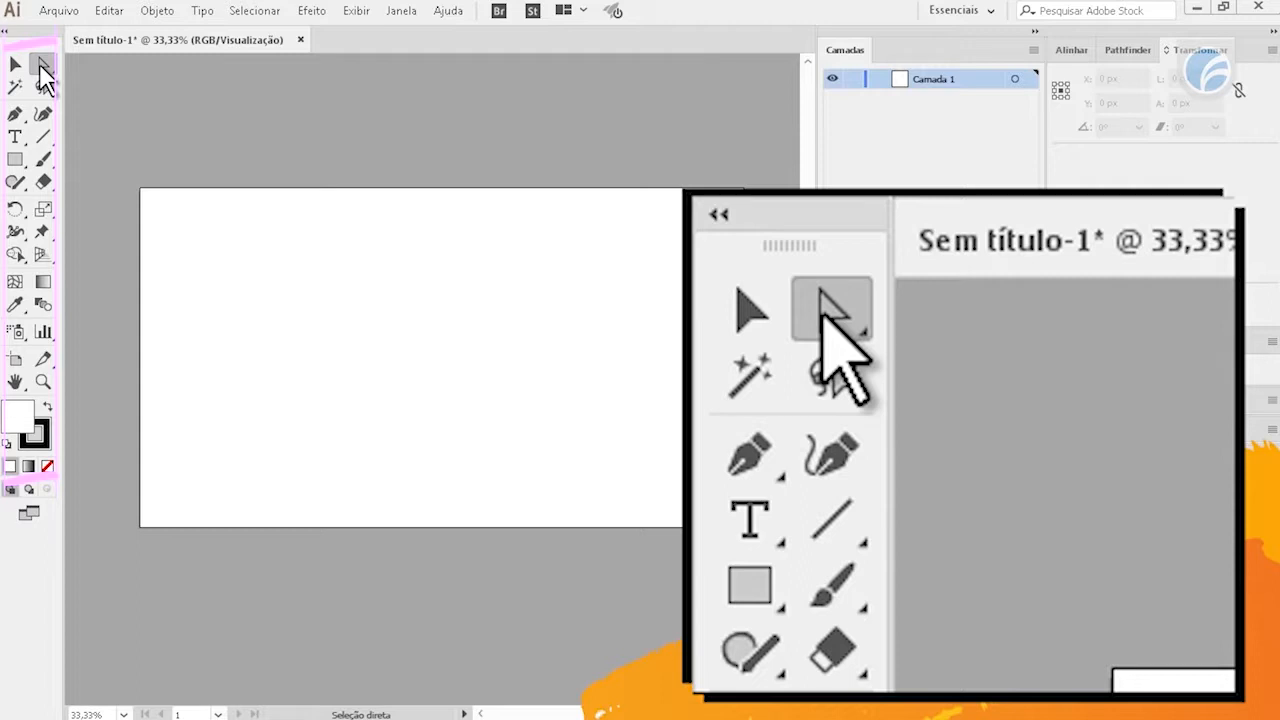
pyautogui.click(20, 68)
pyautogui.click(43, 67)
pyautogui.click(16, 67)
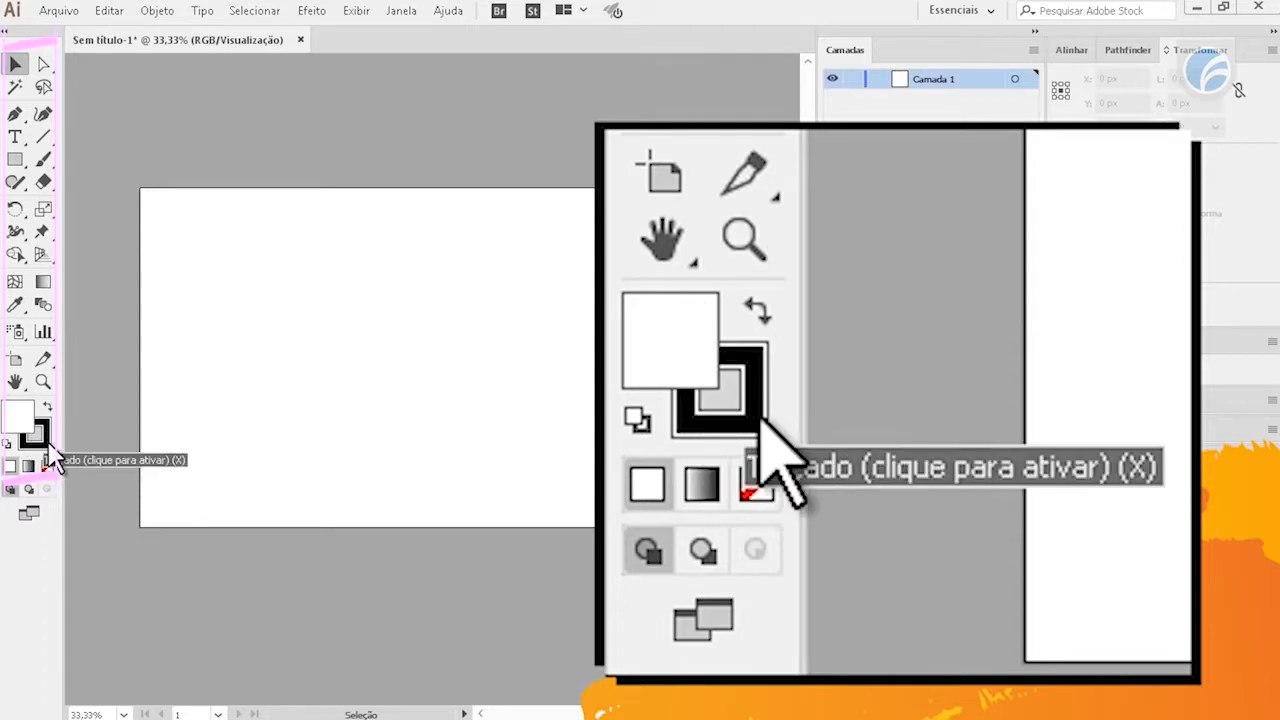
pyautogui.click(40, 438)
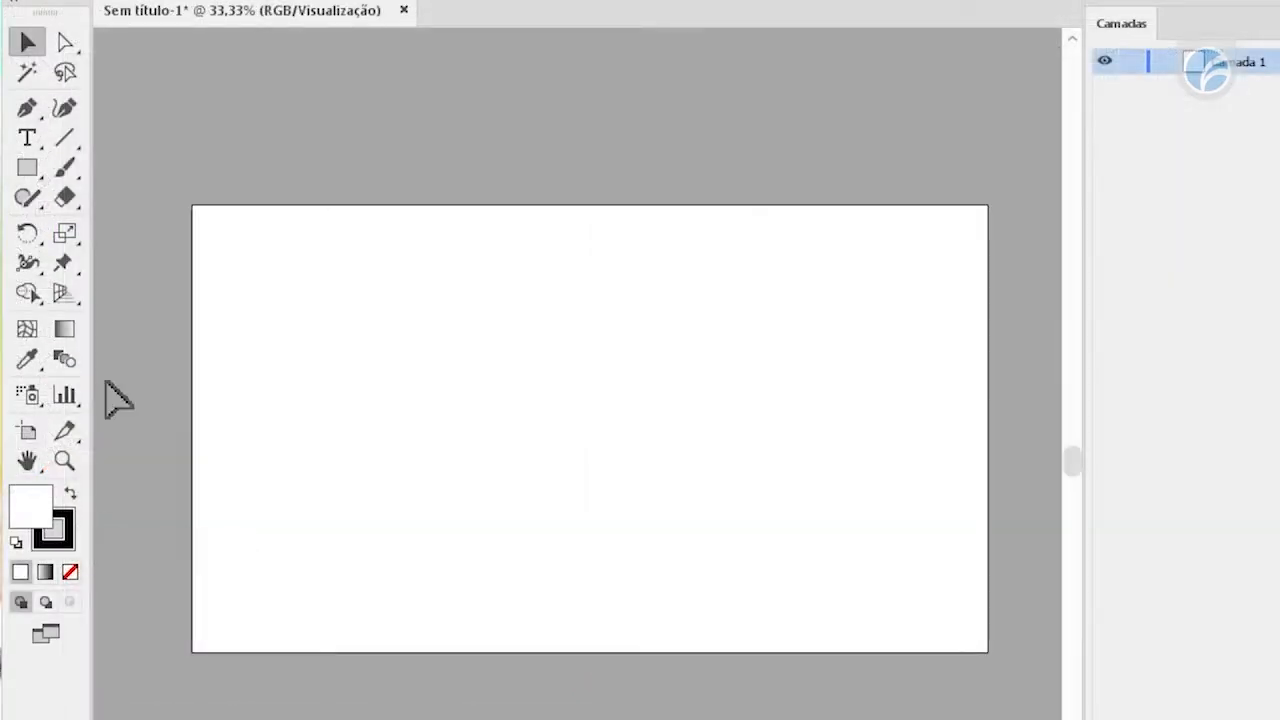
# Draw a rectangle about 564 px wide across the artboard's lower edge, then move it further down and deselect it
pyautogui.click(27, 168)
pyautogui.moveTo(290, 523); pyautogui.dragTo(525, 708)
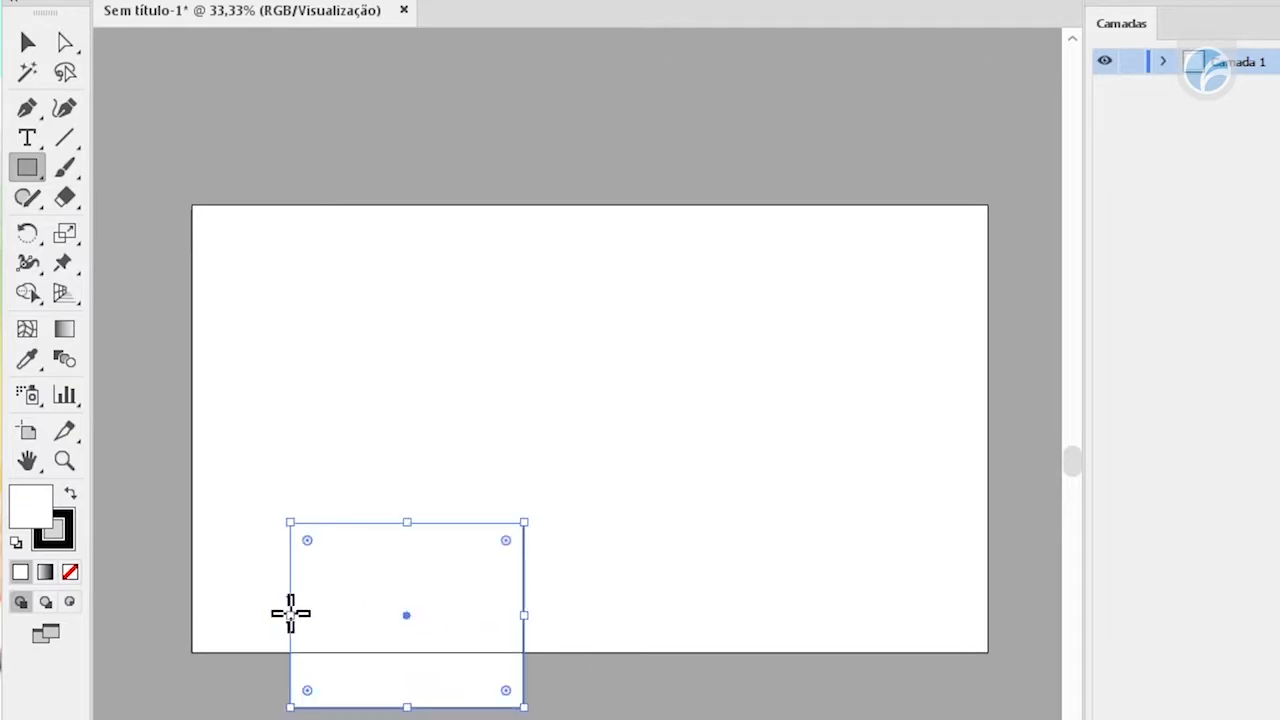
pyautogui.press('v')
pyautogui.moveTo(374, 626); pyautogui.dragTo(320, 718)
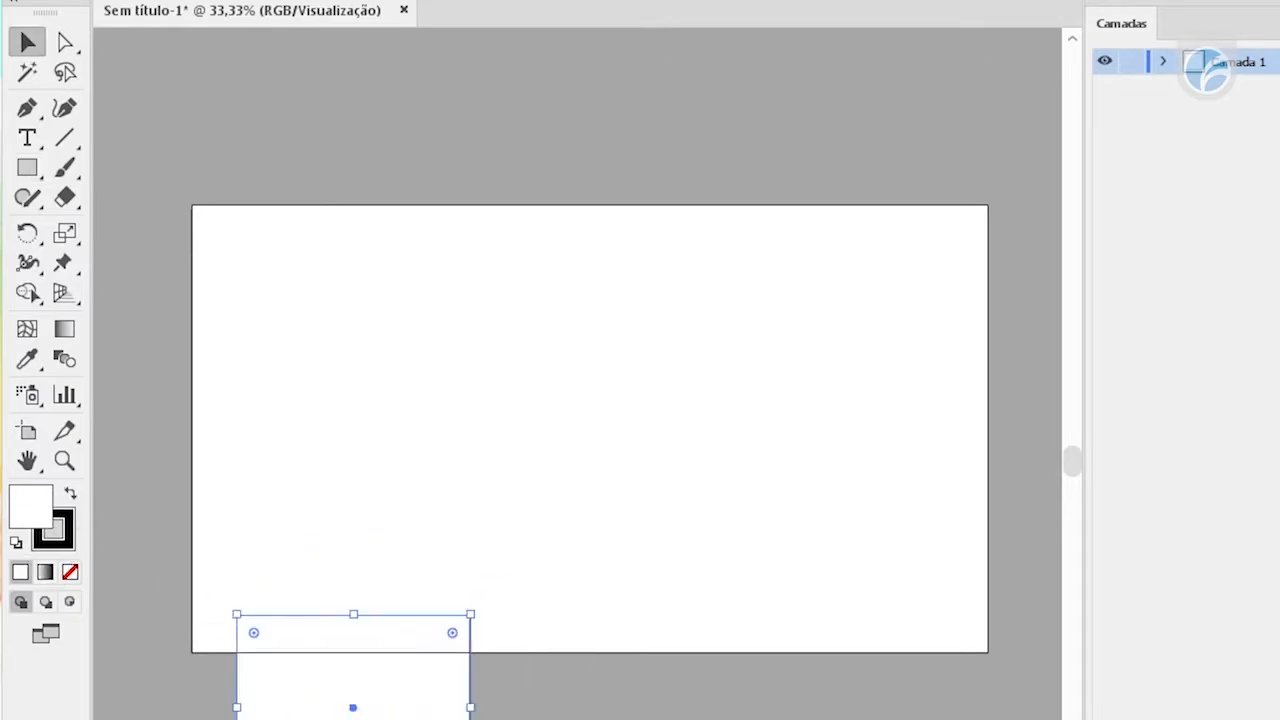
pyautogui.hotkey('ctrl', 'shift', 'a')
# Examine the outline at the rectangle's lower-left corner up close, then return to an overview
pyautogui.press('z')
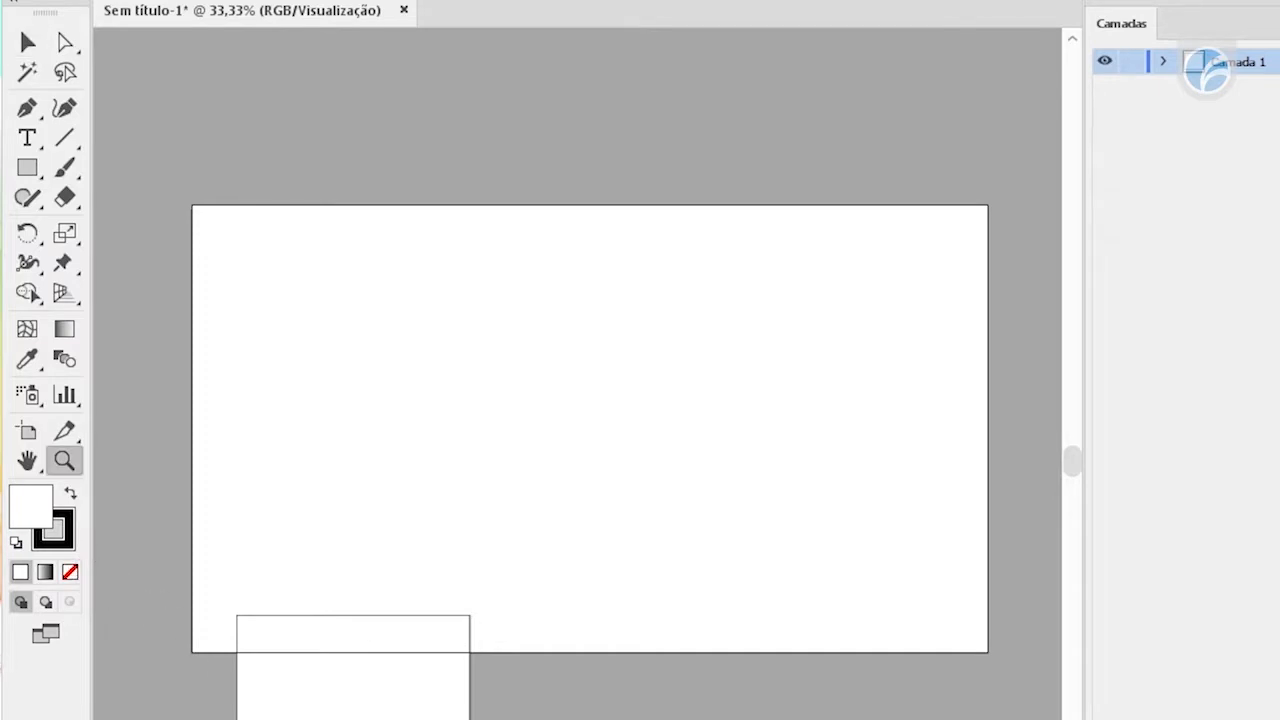
pyautogui.moveTo(213, 690); pyautogui.dragTo(290, 719)
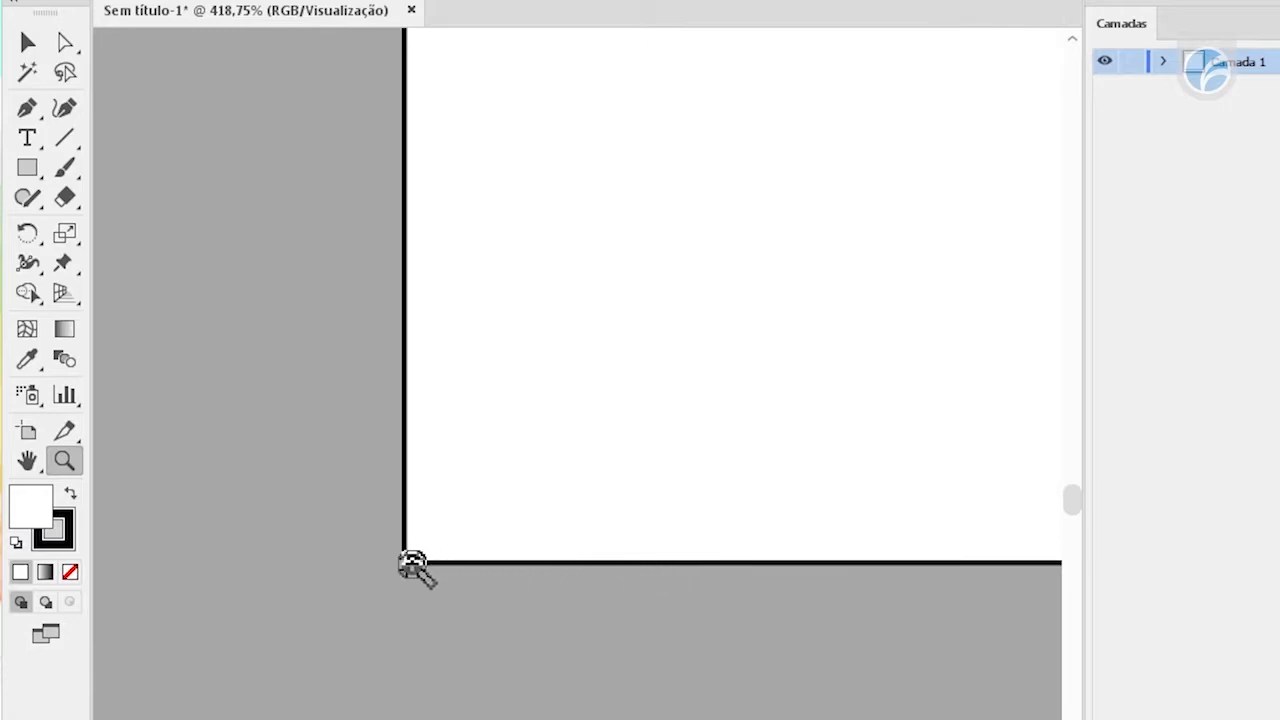
pyautogui.press('v')
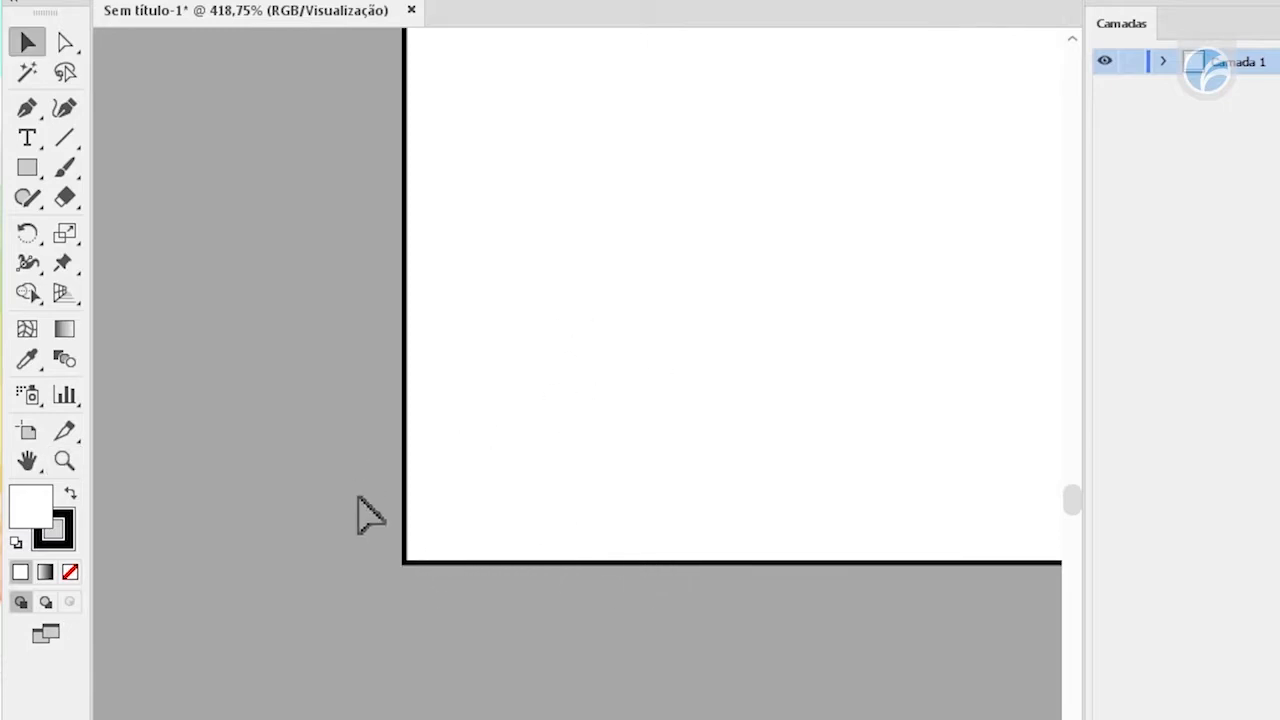
pyautogui.hotkey('ctrl', '-')
pyautogui.hotkey('ctrl', '-')
pyautogui.hotkey('ctrl', '-')
pyautogui.hotkey('ctrl', '-')
pyautogui.hotkey('ctrl', '-')
pyautogui.hotkey('ctrl', '-')
pyautogui.hotkey('ctrl', '-')
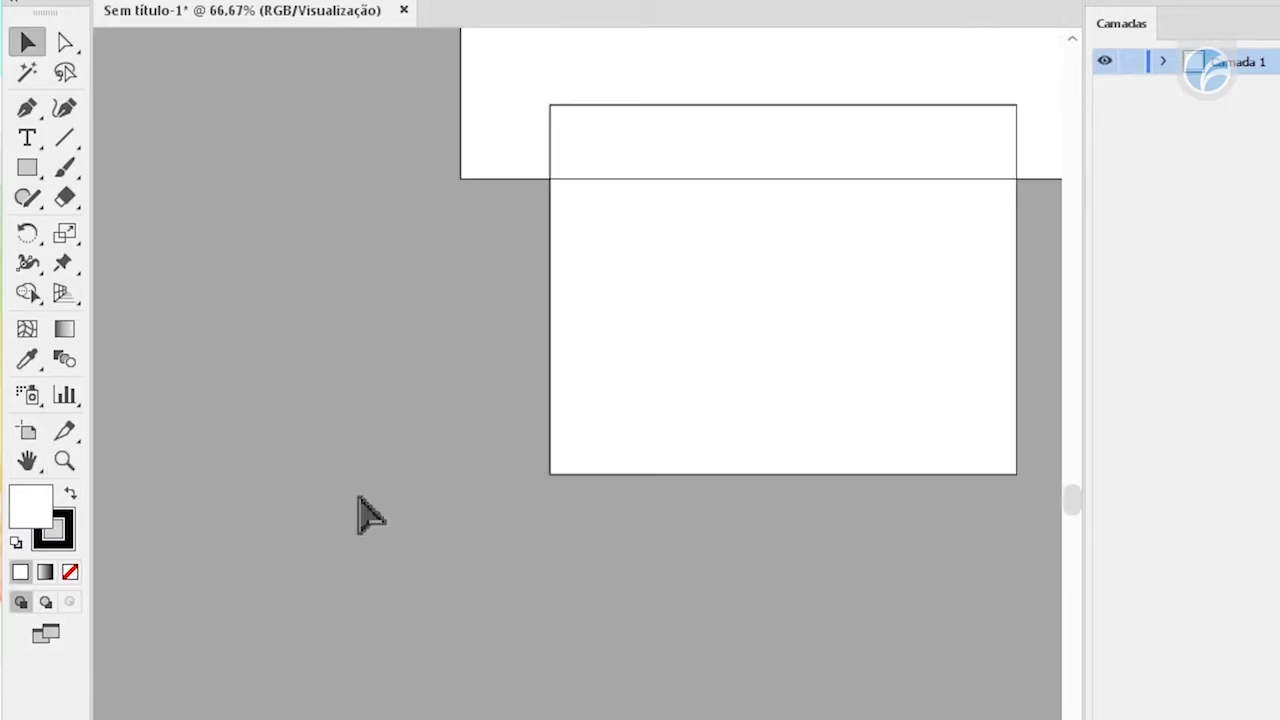
# Move the rectangle off the artboard below its lower-left corner and fill it with orange-red
pyautogui.moveTo(691, 394); pyautogui.dragTo(567, 549)
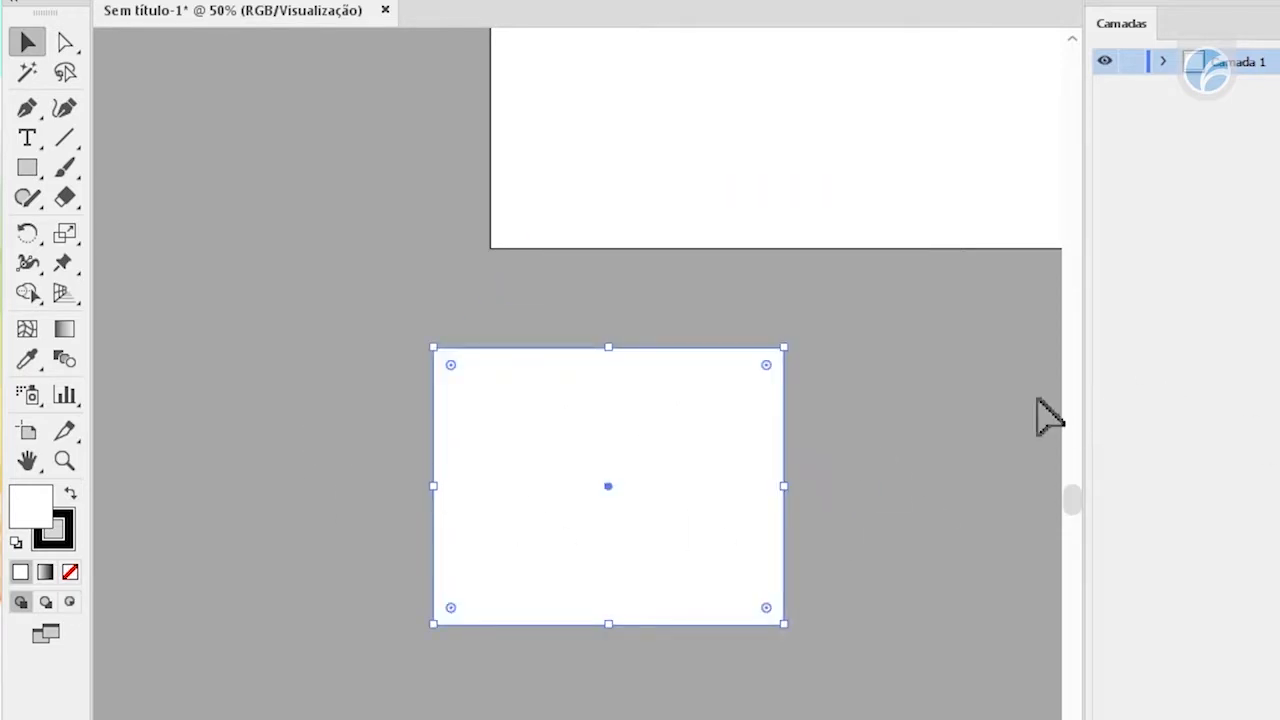
pyautogui.moveTo(557, 437); pyautogui.dragTo(416, 252)
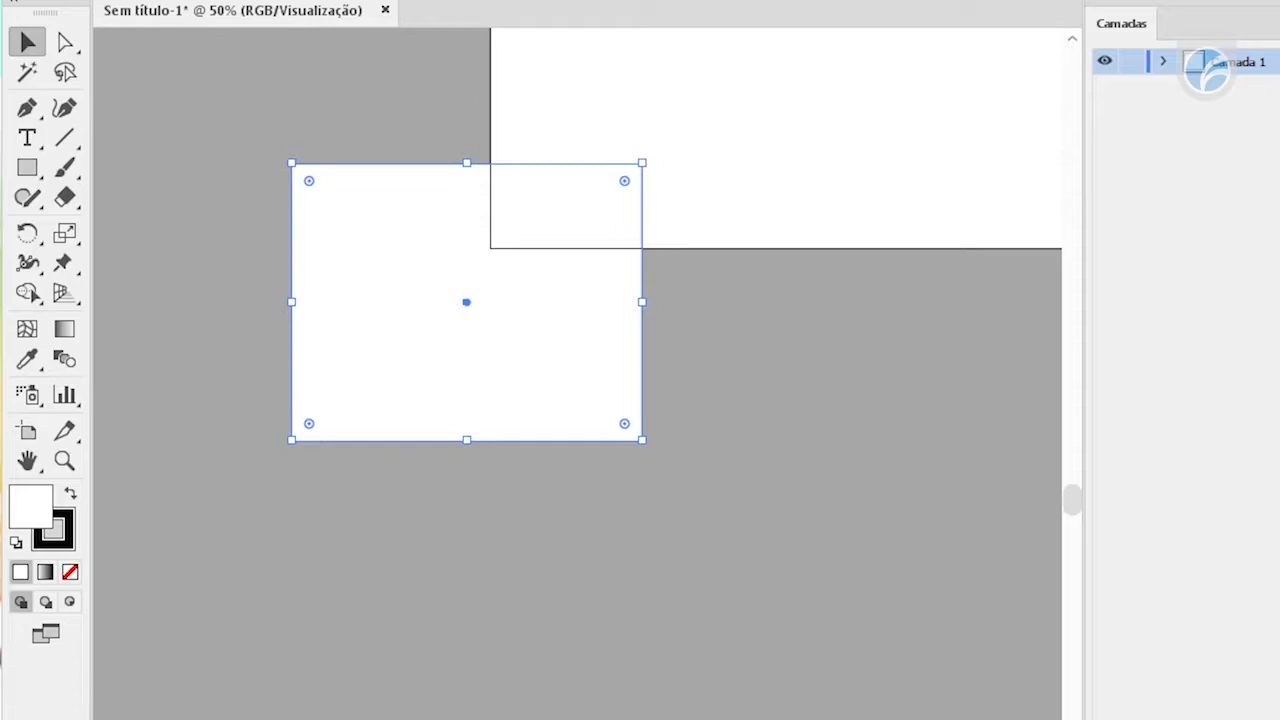
pyautogui.click(424, 512)
pyautogui.moveTo(533, 495); pyautogui.dragTo(533, 495)
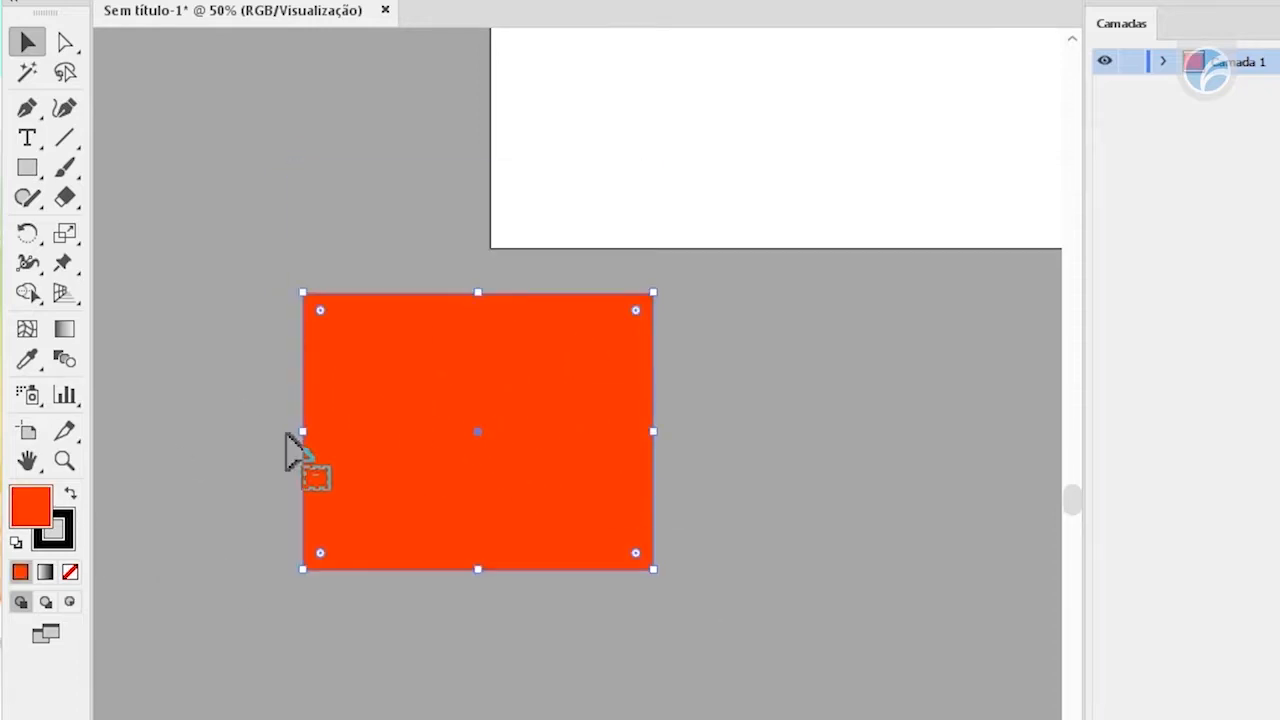
pyautogui.click(253, 580)
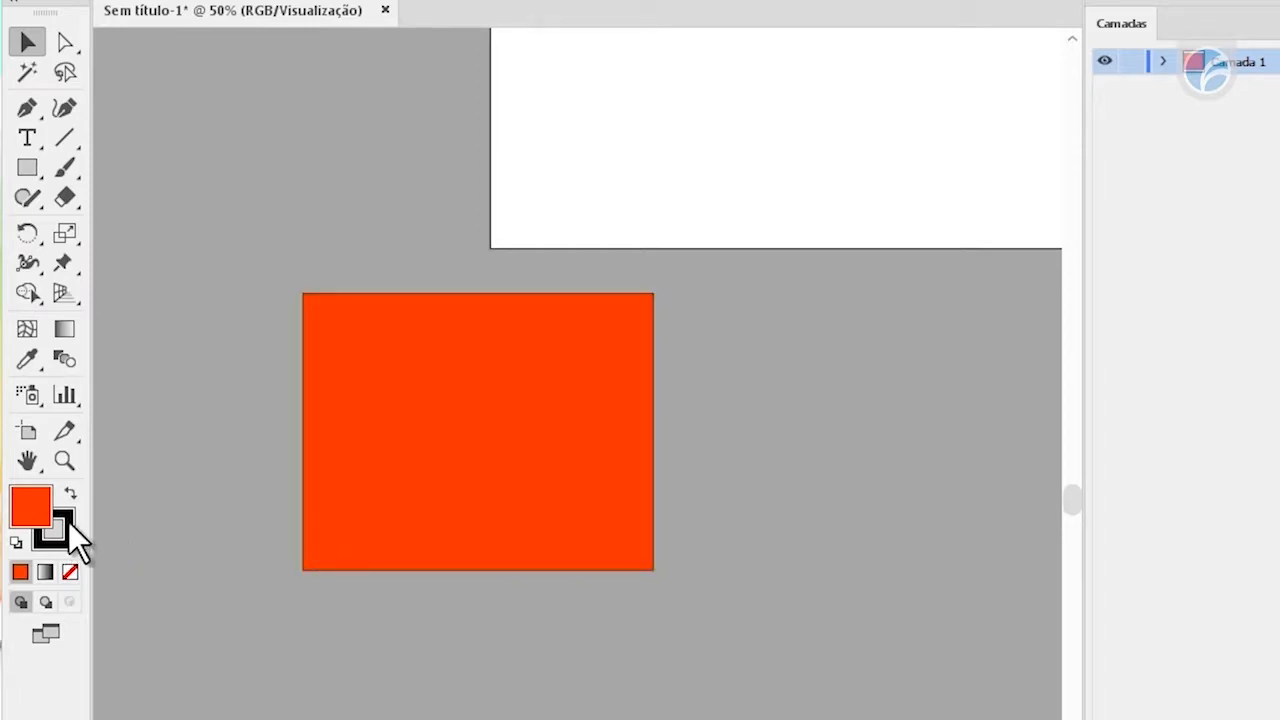
# Change the orange-red rectangle's stroke color to green
pyautogui.press('z')
pyautogui.moveTo(290, 506); pyautogui.dragTo(360, 558)
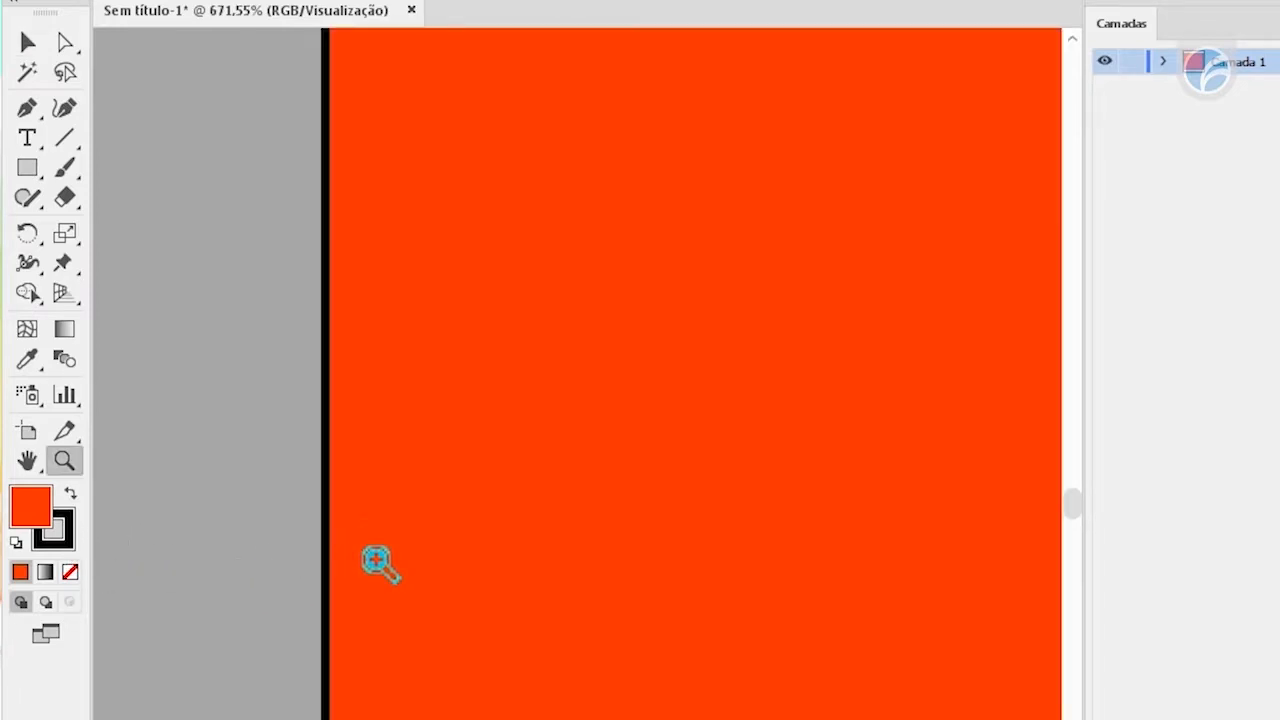
pyautogui.press('v')
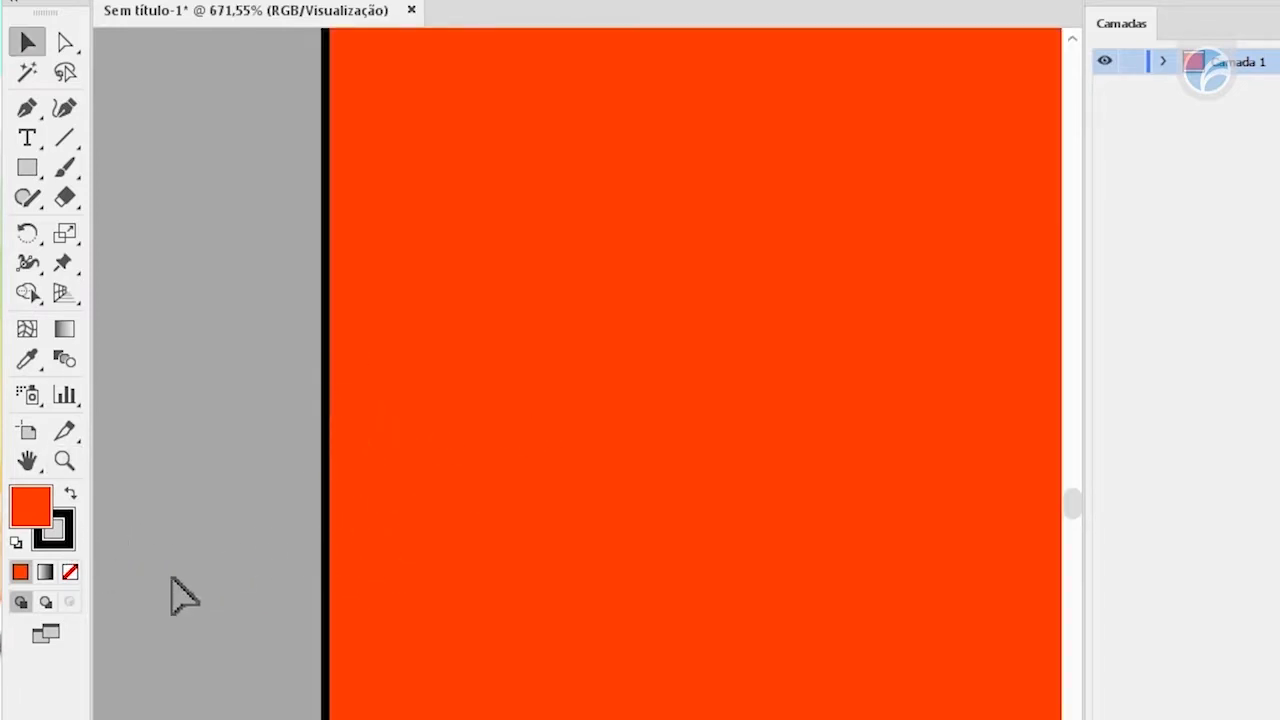
pyautogui.click(66, 538)
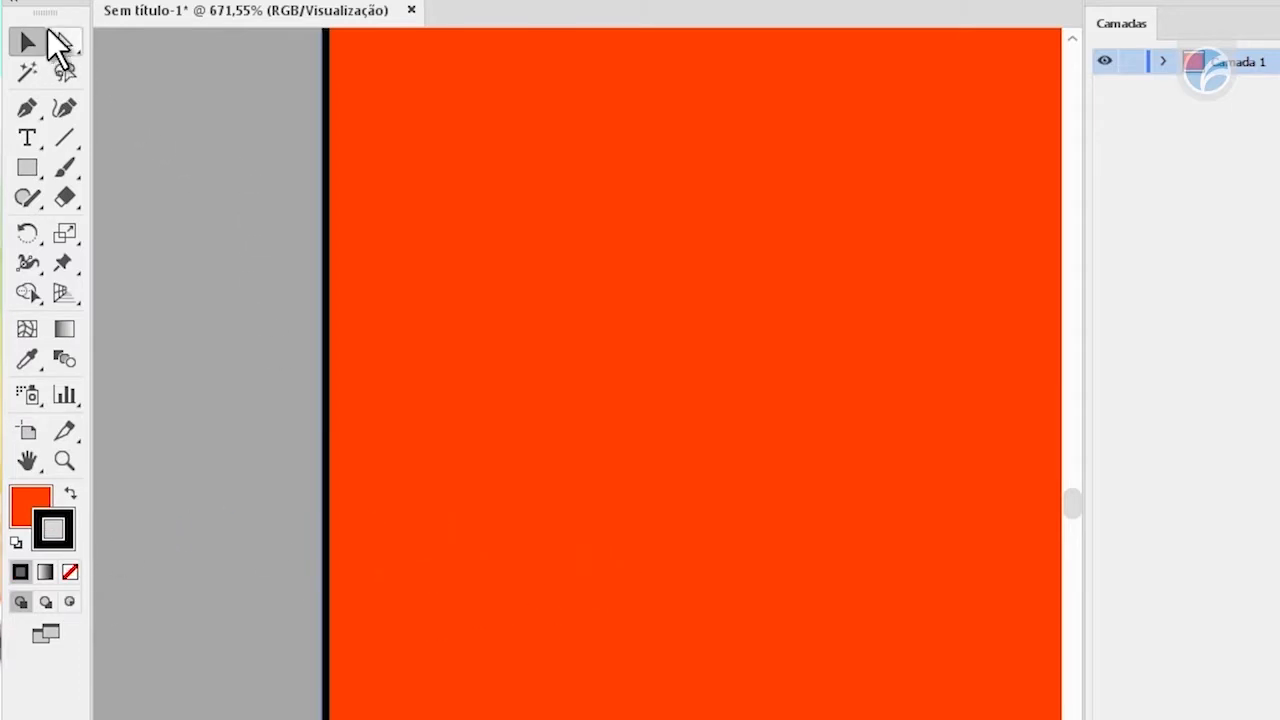
pyautogui.click(44, 495)
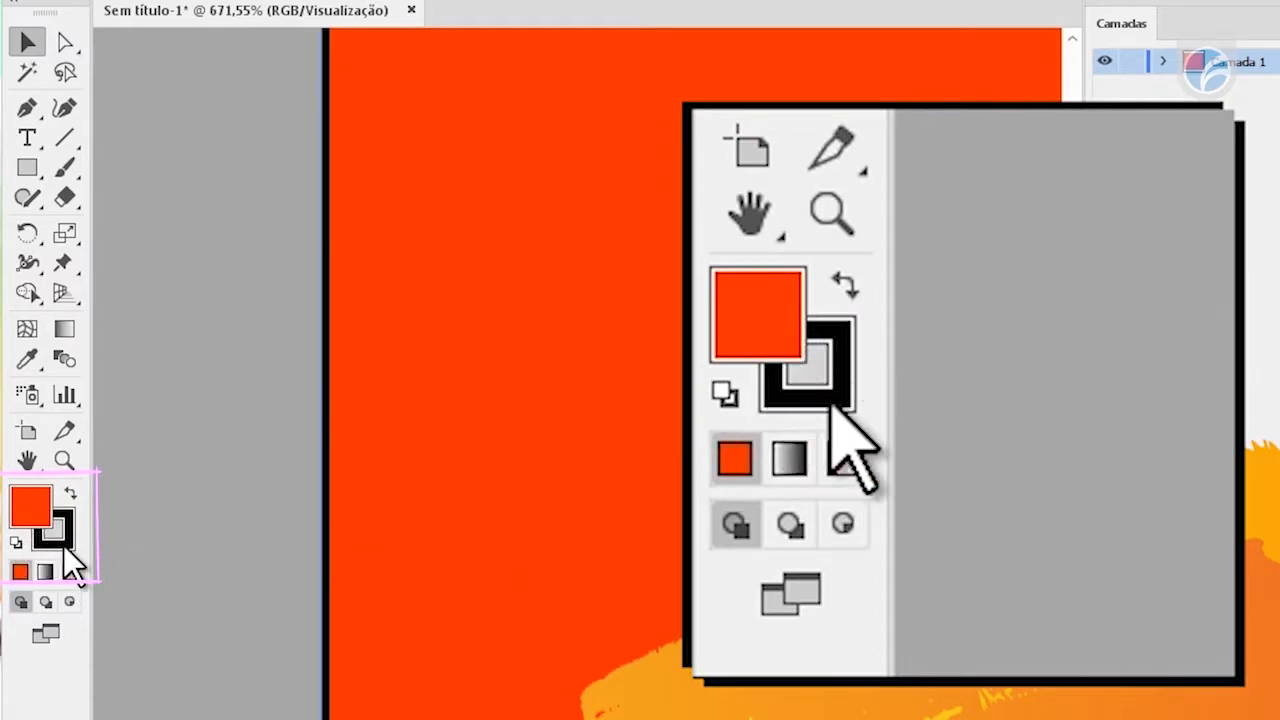
pyautogui.click(68, 544)
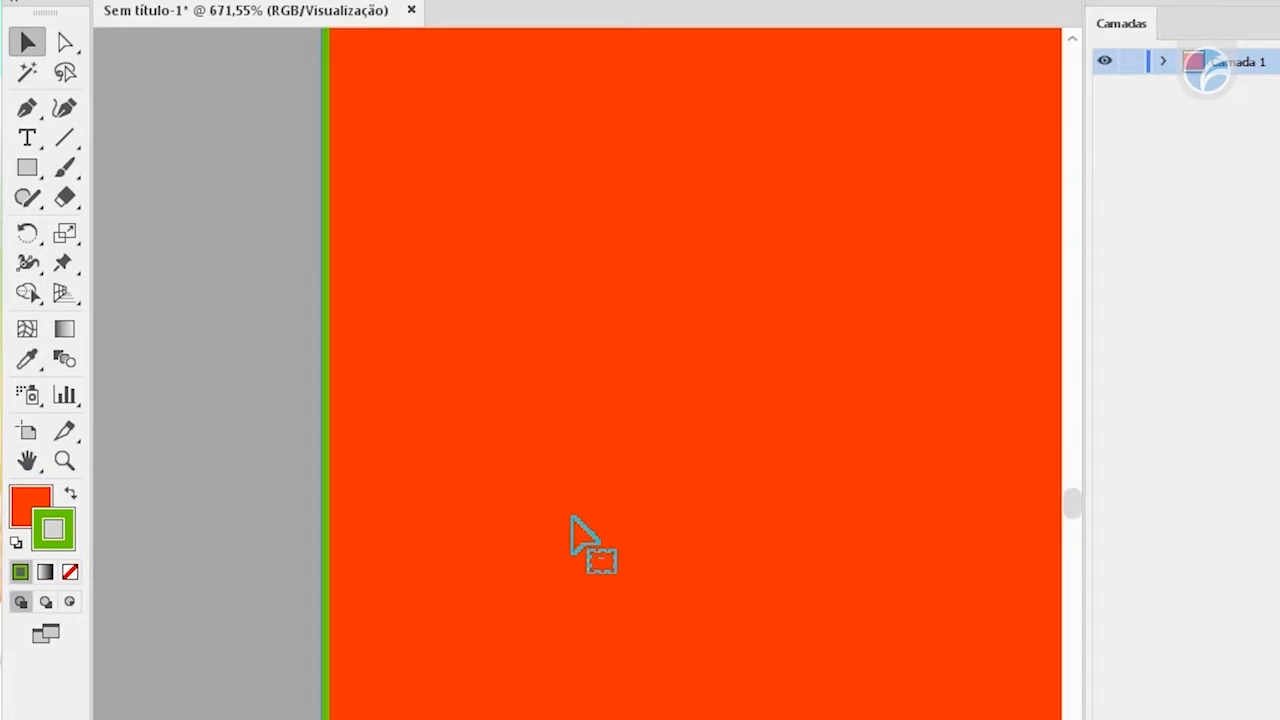
# Reset the rectangle to the default white fill and black stroke, and shift it slightly left
pyautogui.press('d')
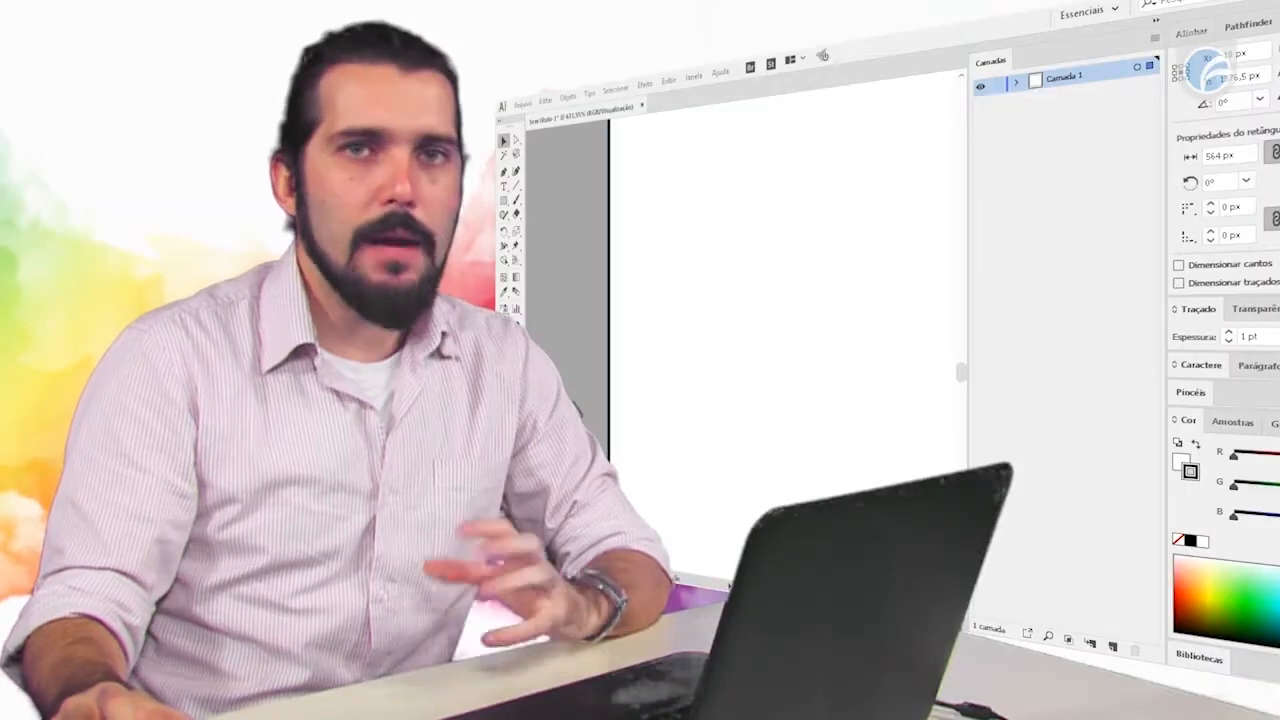
pyautogui.hotkey('ctrl', 'shift', 'a')
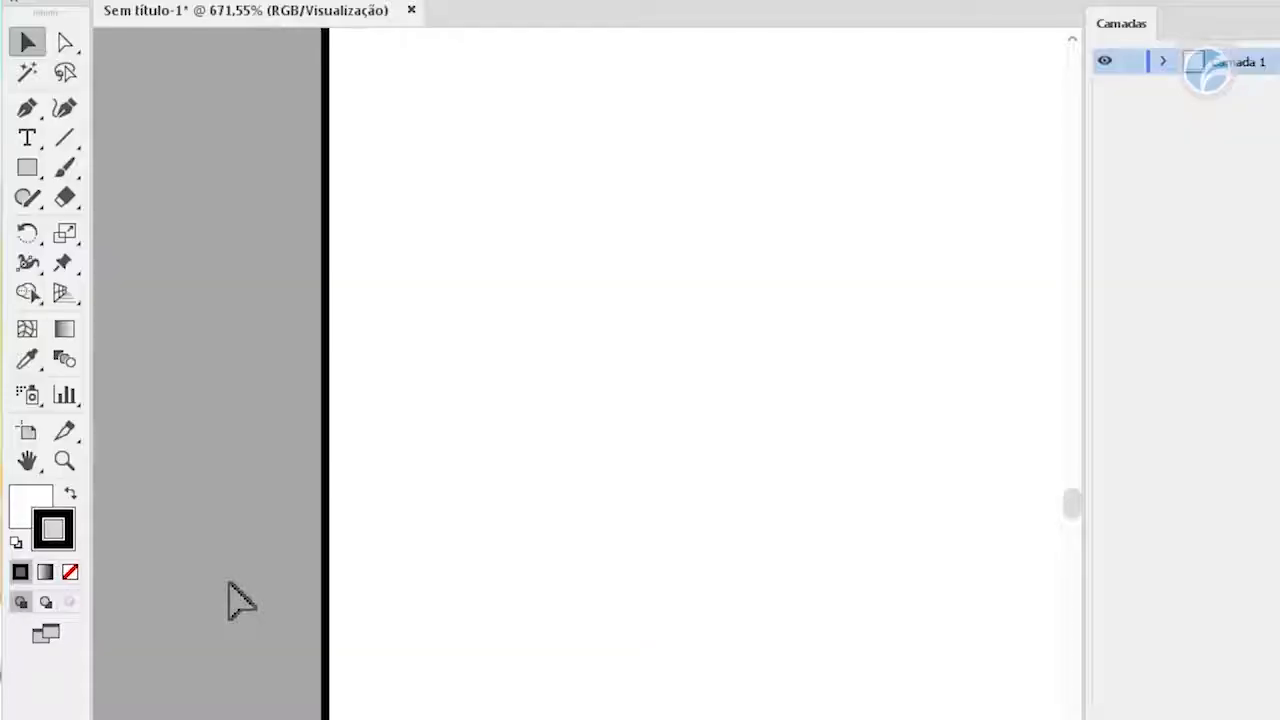
pyautogui.moveTo(571, 514); pyautogui.dragTo(386, 457)
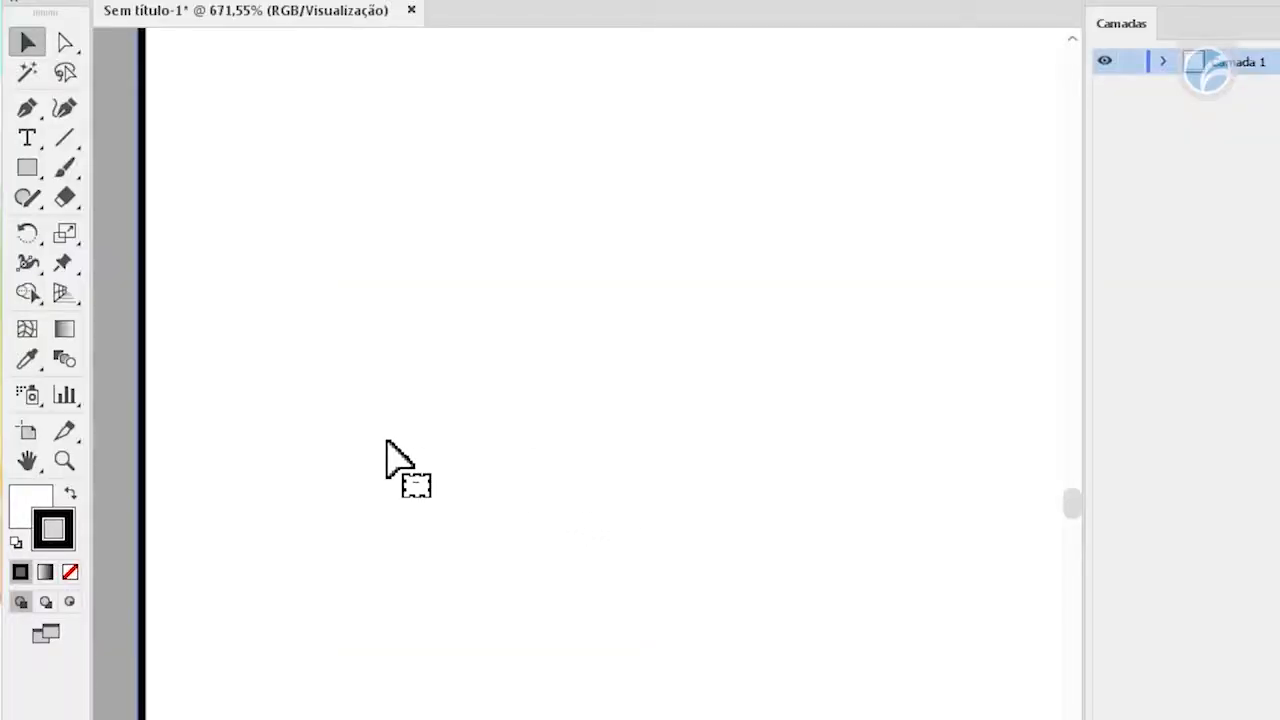
# Move the rectangle so that it overlaps the artboard's lower-left corner
pyautogui.hotkey('ctrl', '-')
pyautogui.hotkey('ctrl', '-')
pyautogui.hotkey('ctrl', '-')
pyautogui.hotkey('ctrl', '-')
pyautogui.hotkey('ctrl', '-')
pyautogui.hotkey('ctrl', '-')
pyautogui.hotkey('ctrl', '-')
pyautogui.moveTo(397, 457); pyautogui.dragTo(425, 300)
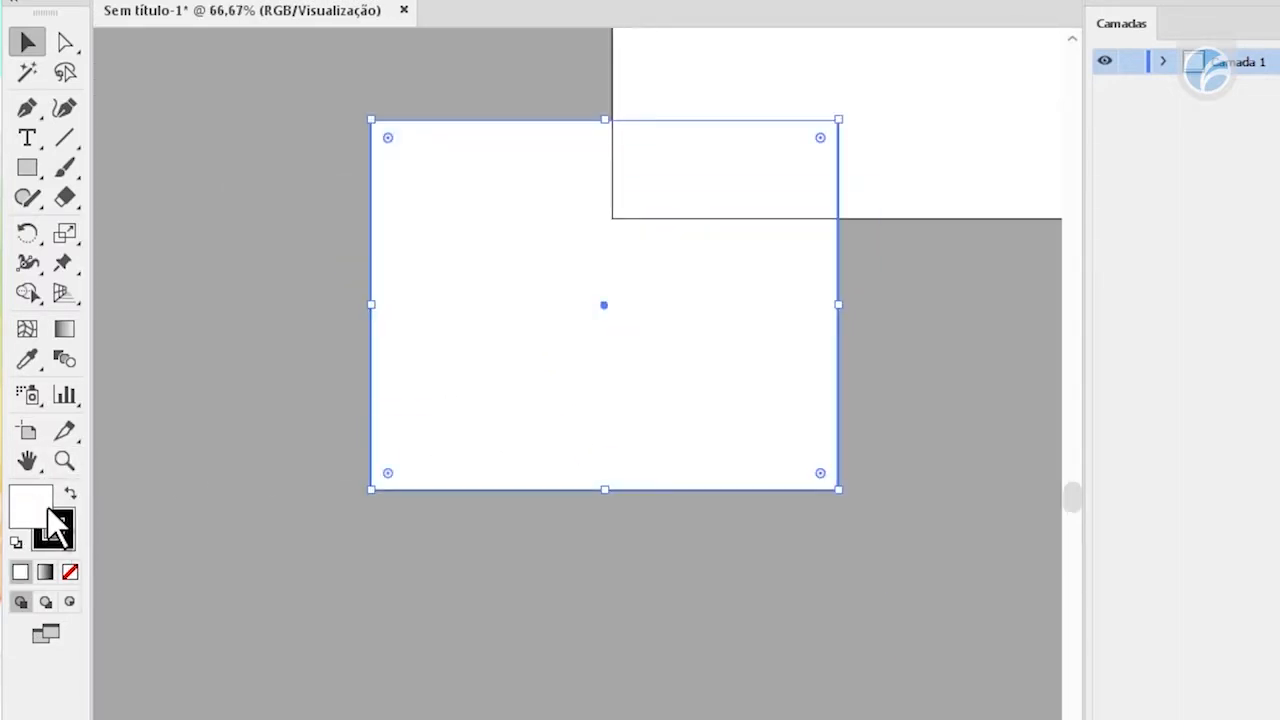
# Remove both the fill and the stroke from the rectangle, setting each to None
pyautogui.click(42, 514)
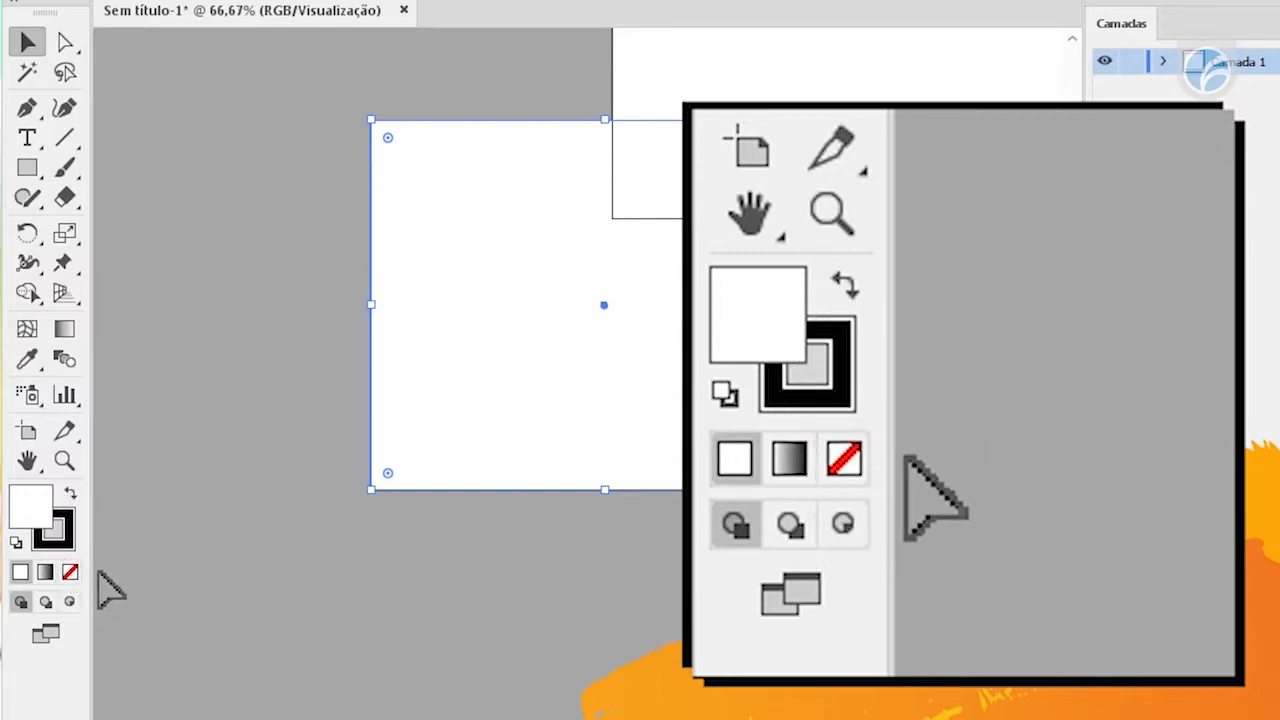
pyautogui.click(70, 572)
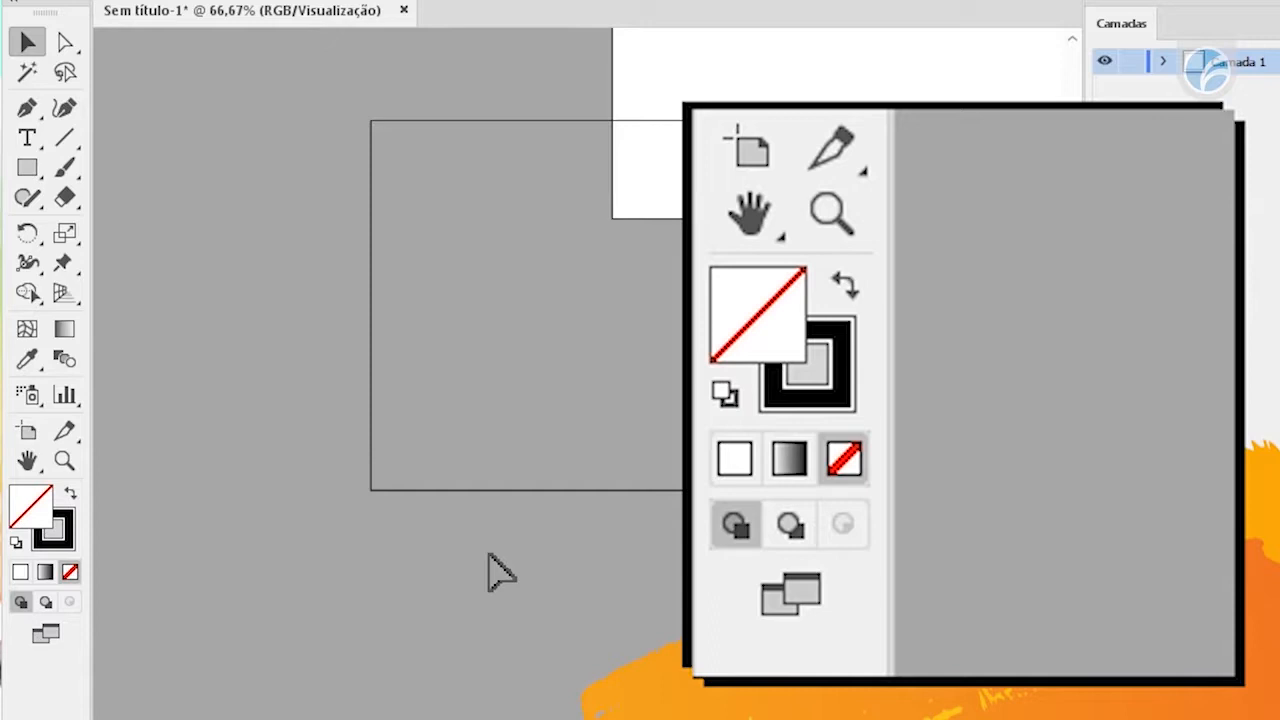
pyautogui.moveTo(233, 408); pyautogui.dragTo(466, 607)
pyautogui.click(70, 535)
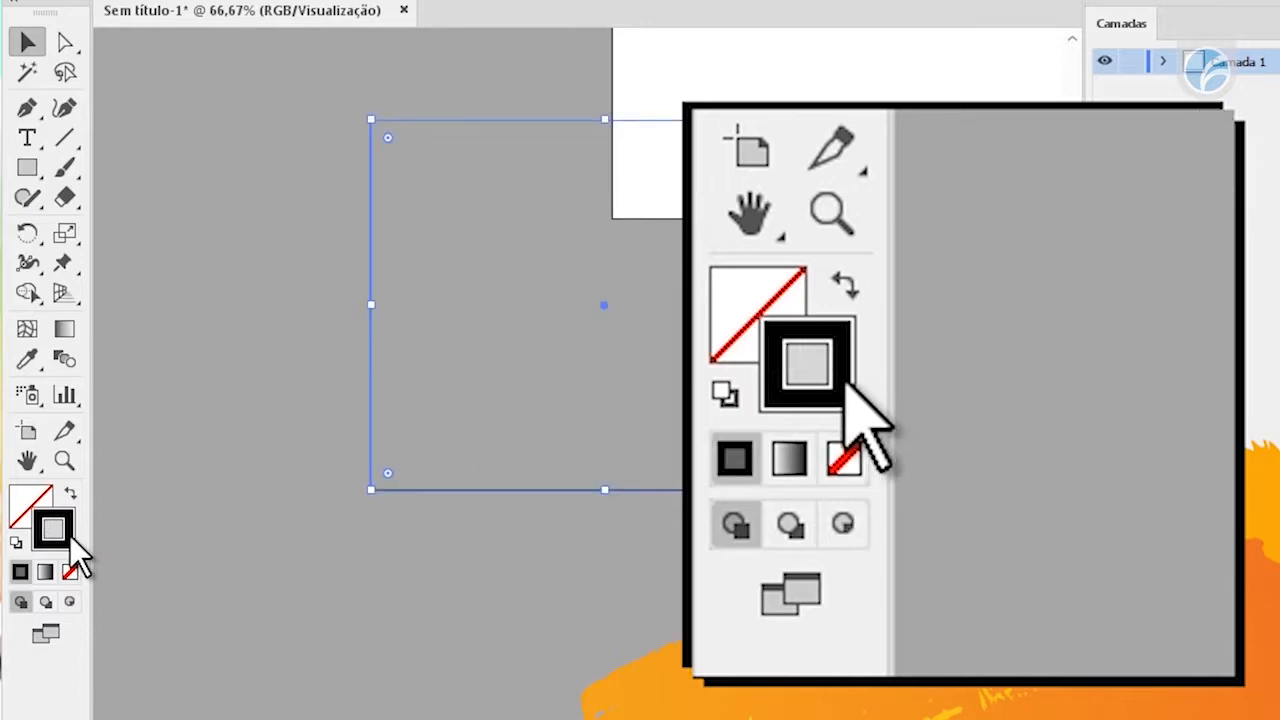
pyautogui.click(69, 571)
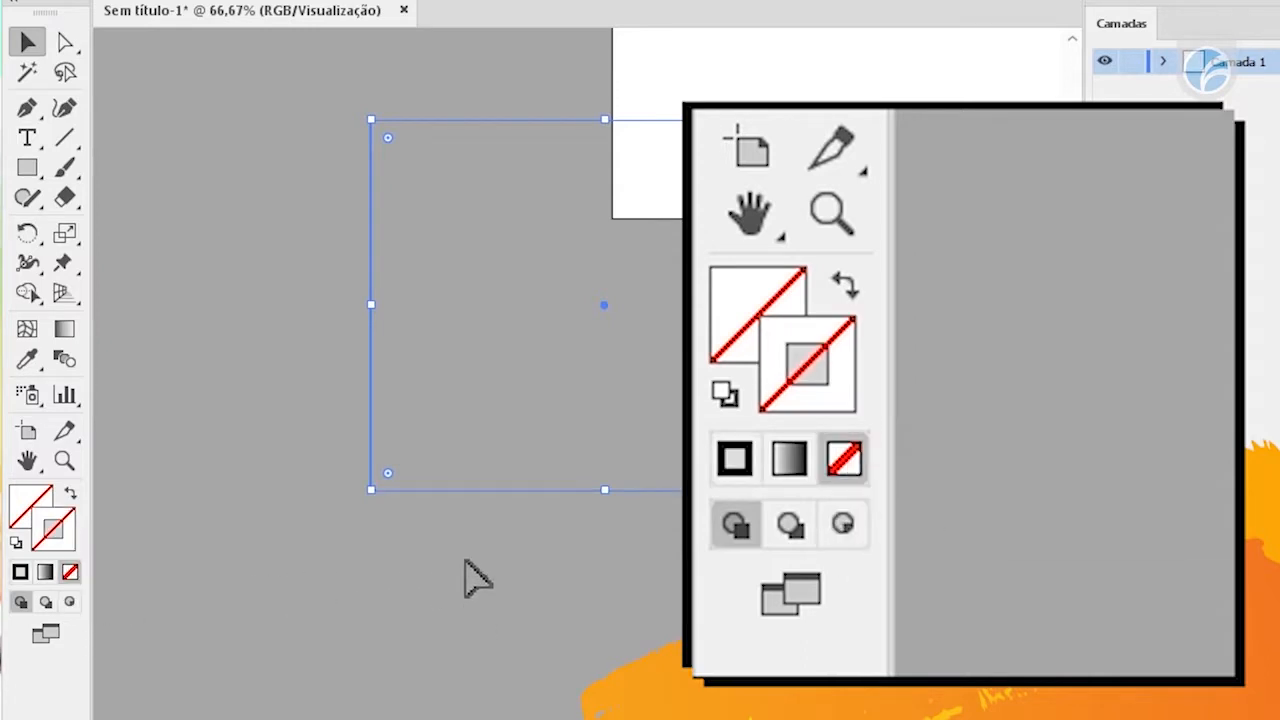
# Fill the rectangle with solid black without a stroke, and inspect its lower-left corner up close
pyautogui.click(396, 570)
pyautogui.moveTo(478, 378); pyautogui.dragTo(300, 620)
pyautogui.click(38, 508)
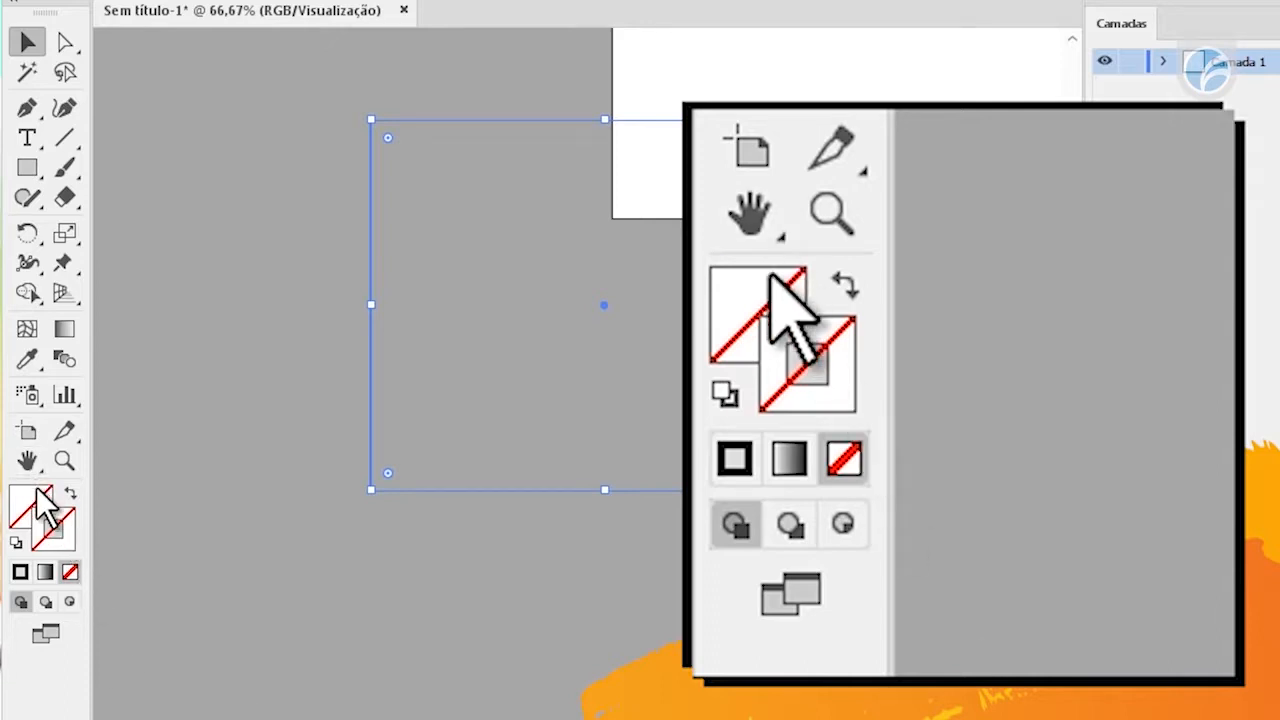
pyautogui.click(20, 574)
pyautogui.press('z')
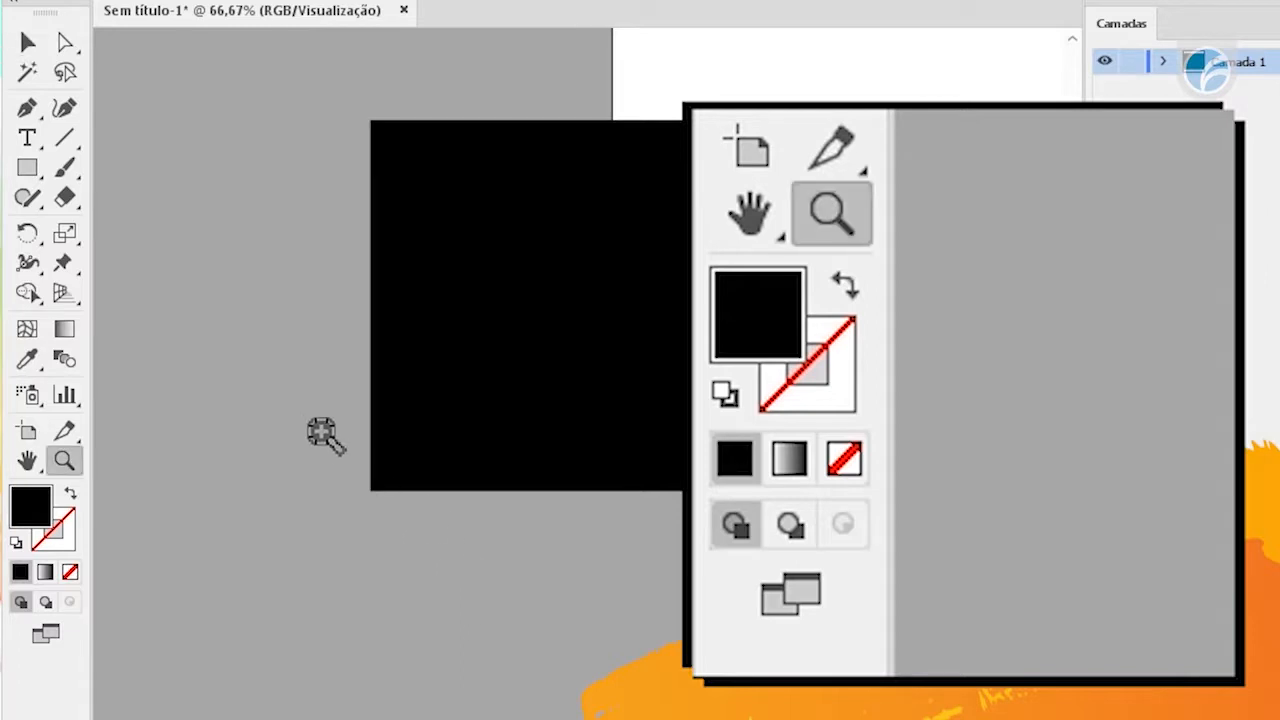
pyautogui.moveTo(453, 517); pyautogui.dragTo(486, 566)
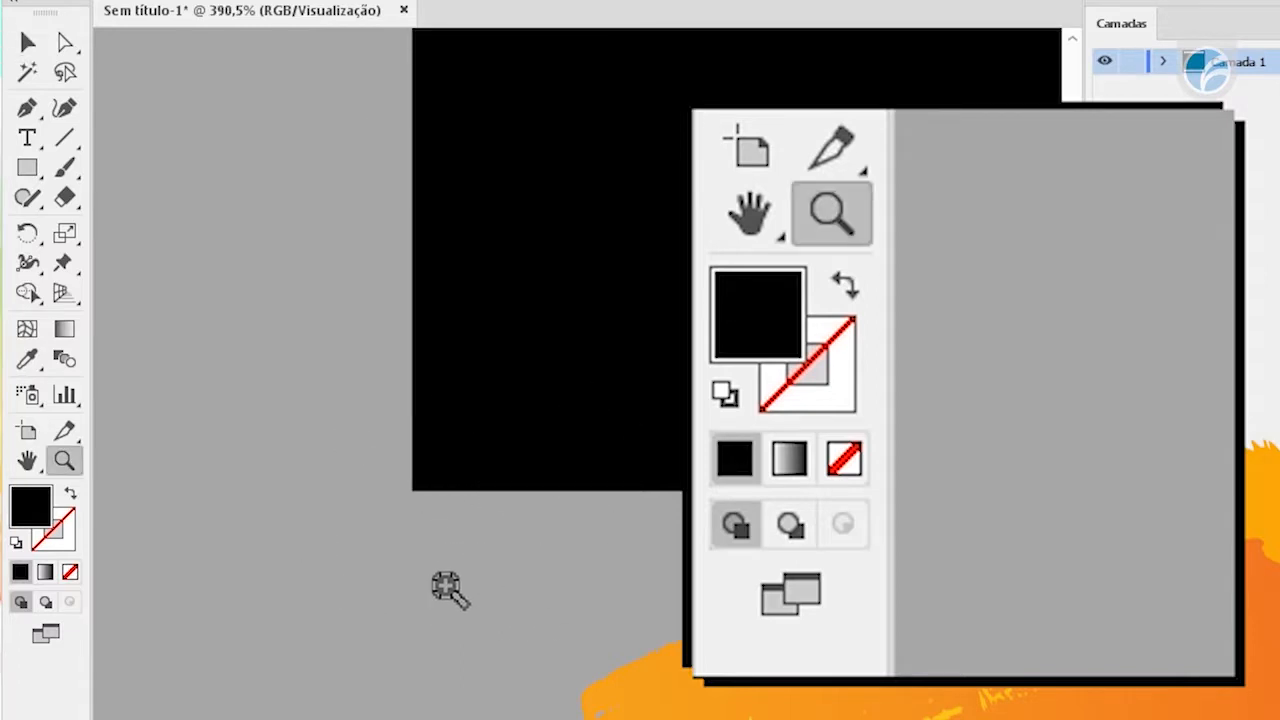
pyautogui.press('v')
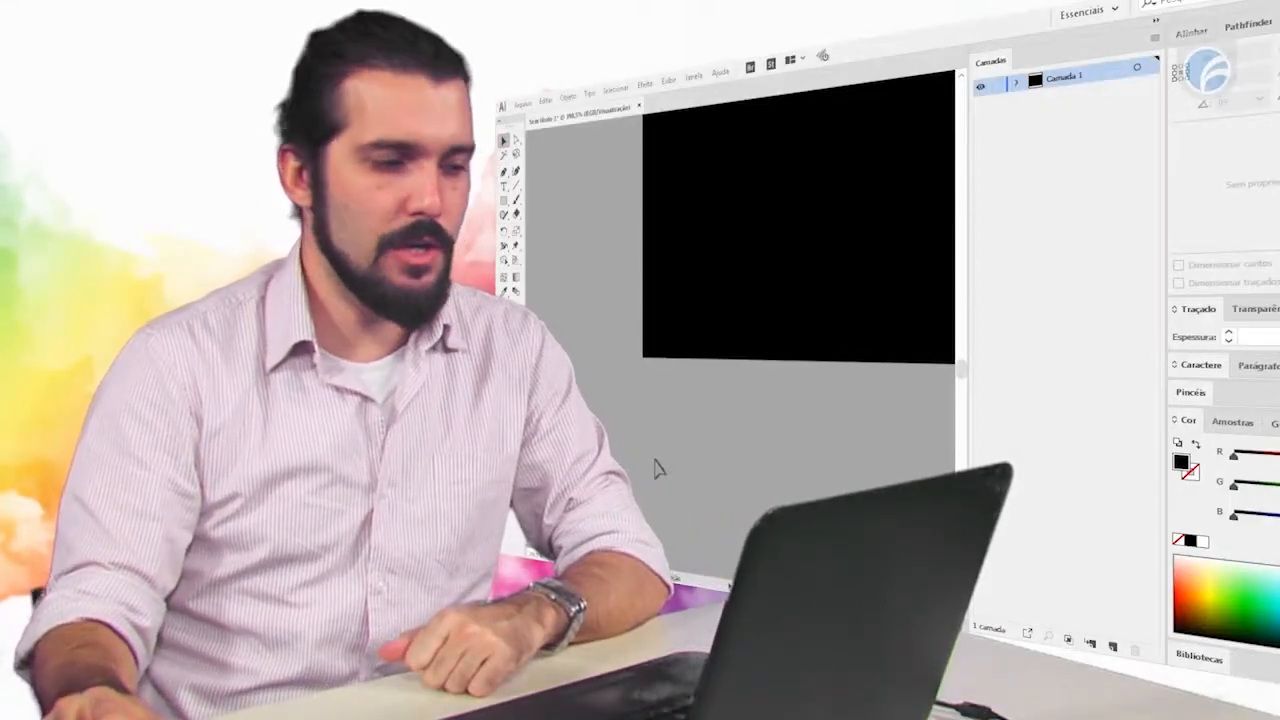
pyautogui.click(705, 328)
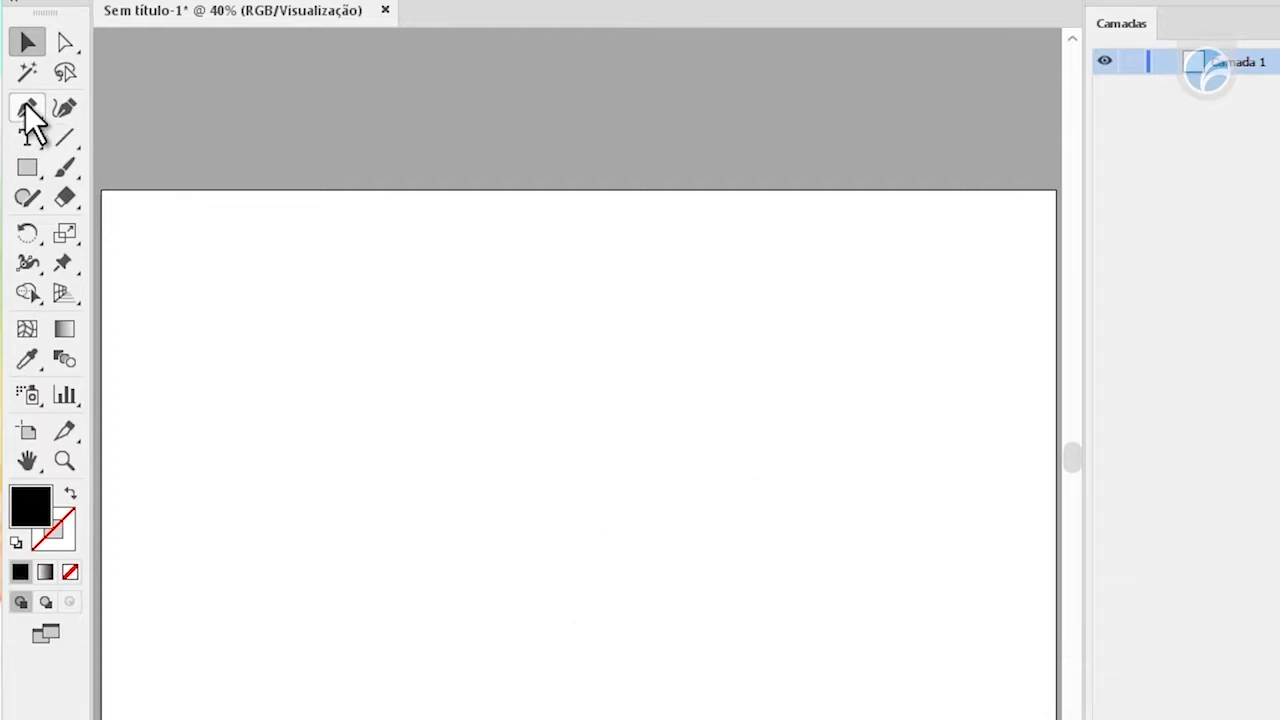
# Activate the Pen tool with the fill set to None and a solid black stroke
pyautogui.click(28, 110)
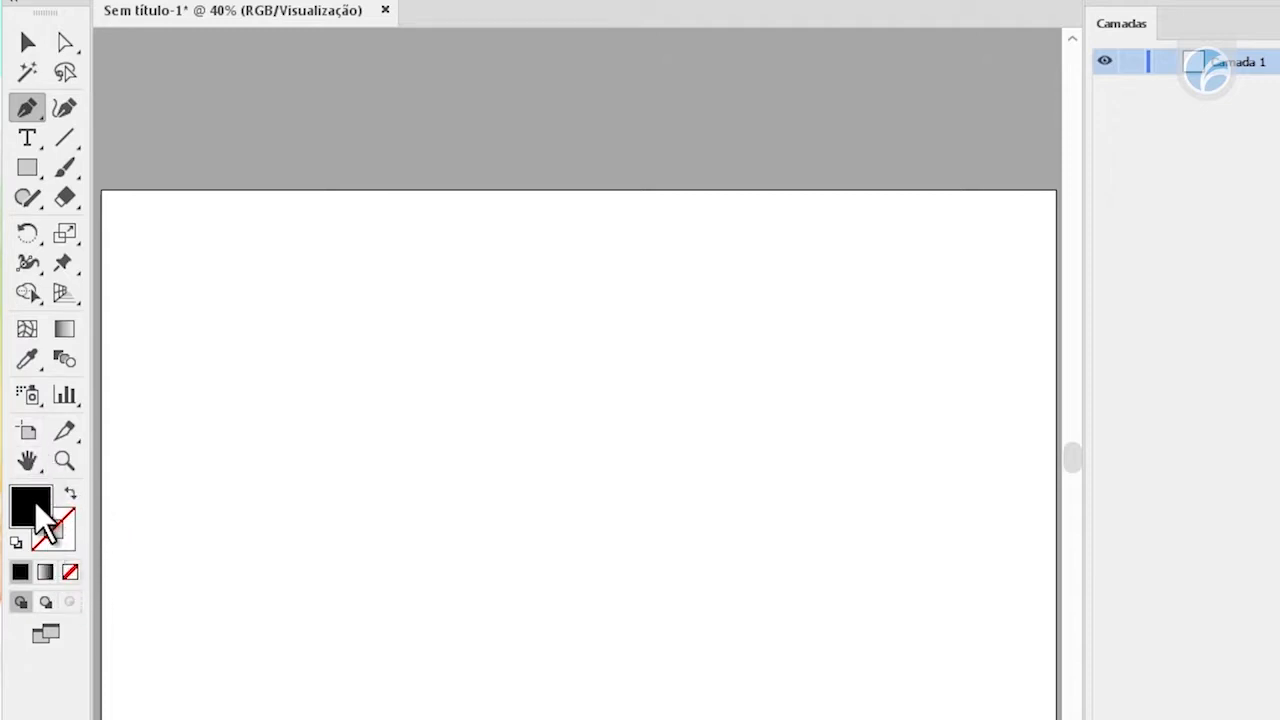
pyautogui.click(70, 571)
pyautogui.click(61, 540)
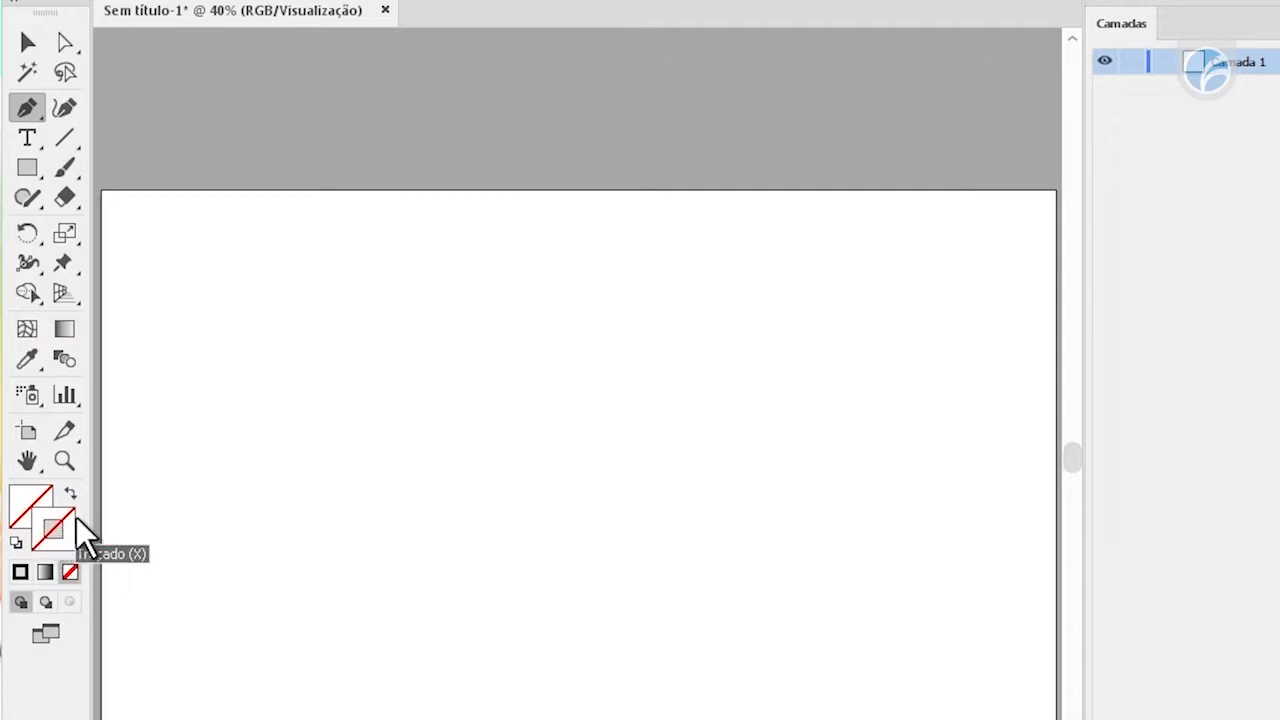
pyautogui.click(20, 571)
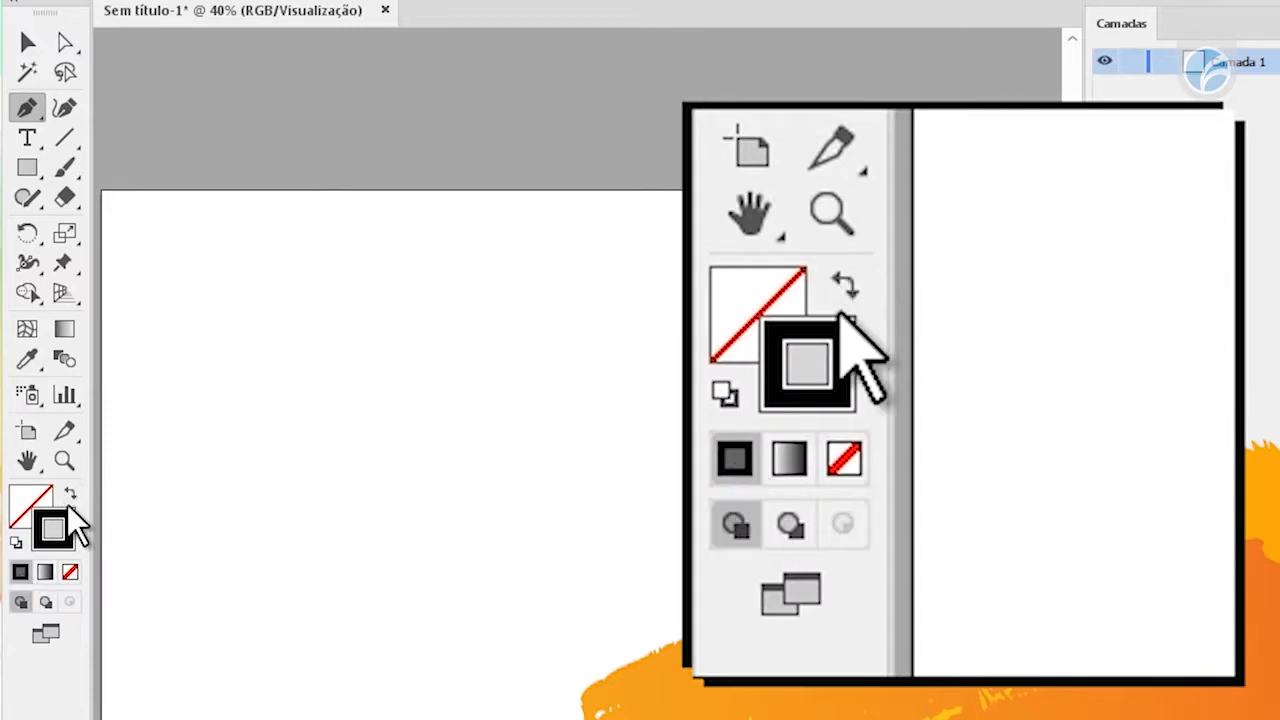
# Swap the fill and stroke colors back and forth, finishing with no fill and a black stroke
pyautogui.click(72, 494)
pyautogui.click(72, 494)
pyautogui.click(72, 494)
pyautogui.click(72, 494)
pyautogui.click(72, 494)
pyautogui.click(72, 494)
pyautogui.click(72, 494)
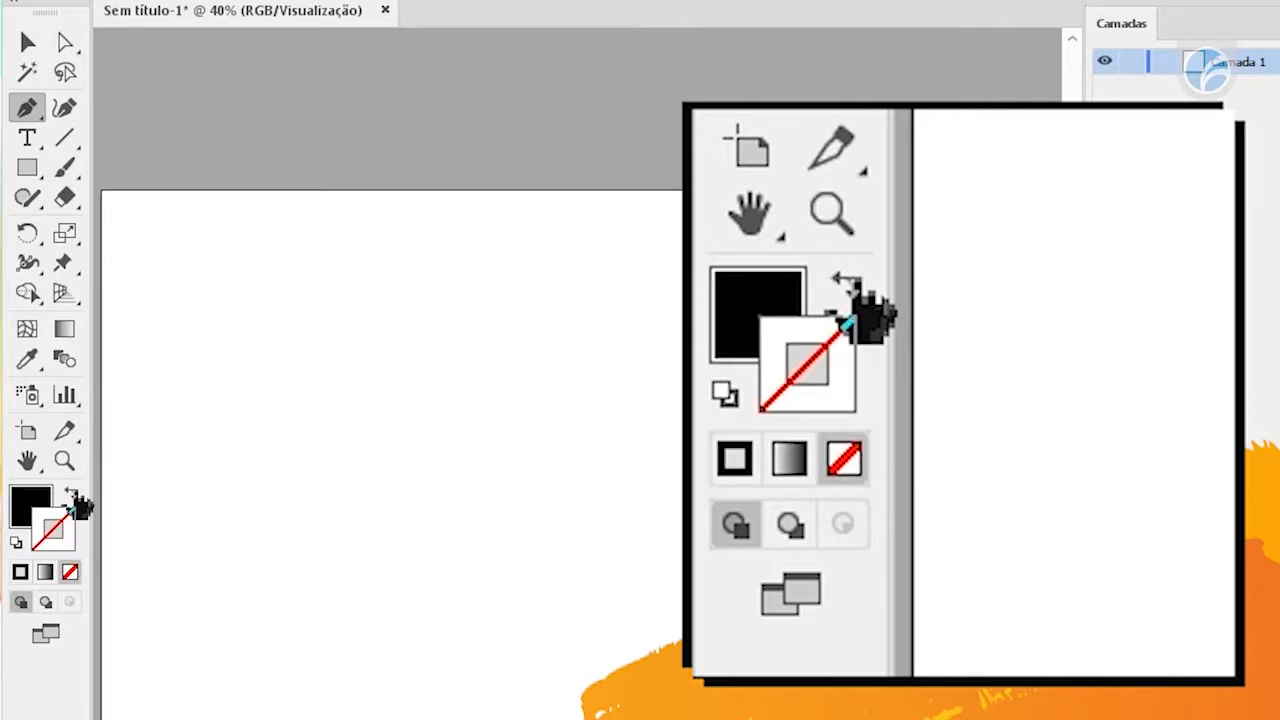
pyautogui.click(31, 495)
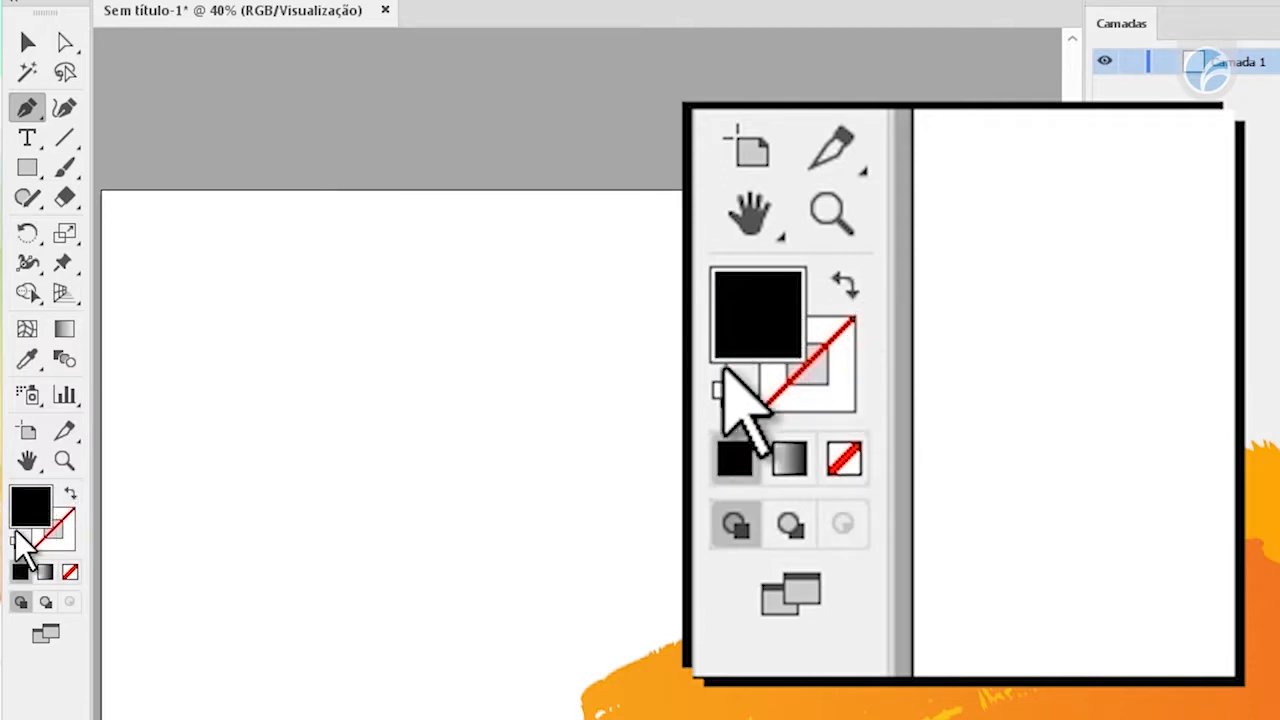
pyautogui.click(72, 498)
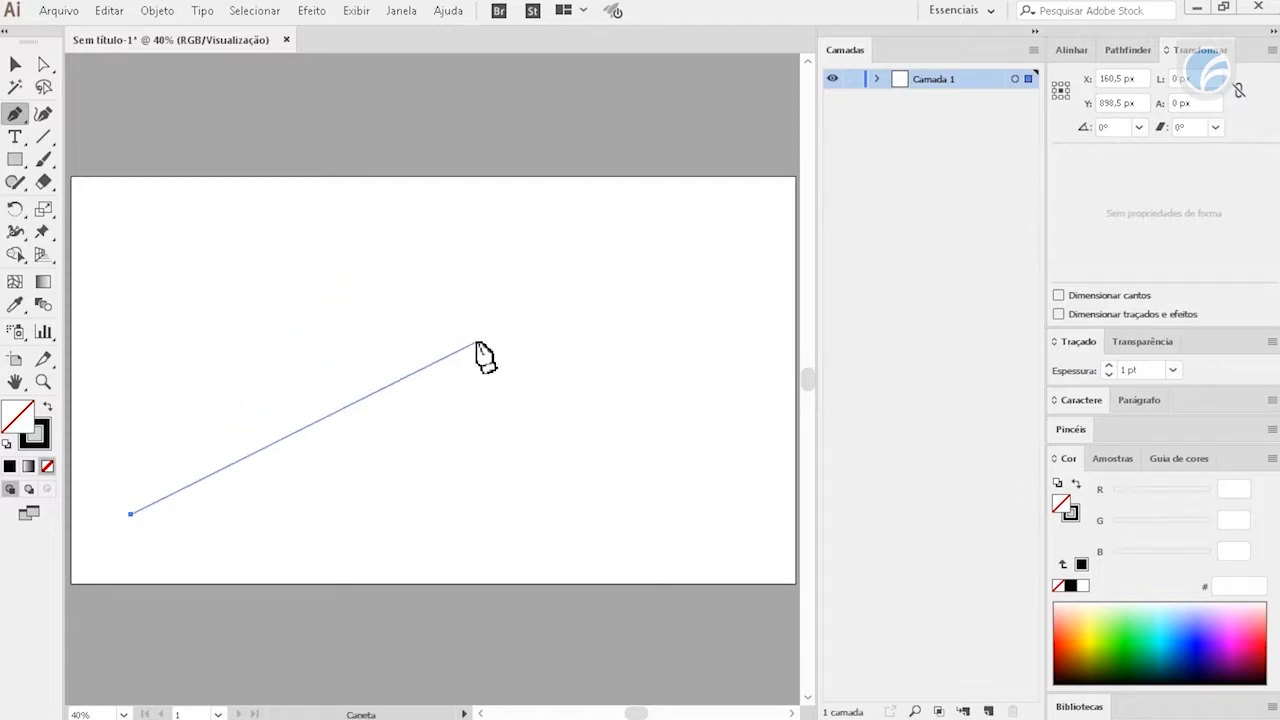
# Draw an irregular closed outline of straight Pen tool segments across and above the artboard, ending on its starting anchor point
pyautogui.click(443, 245)
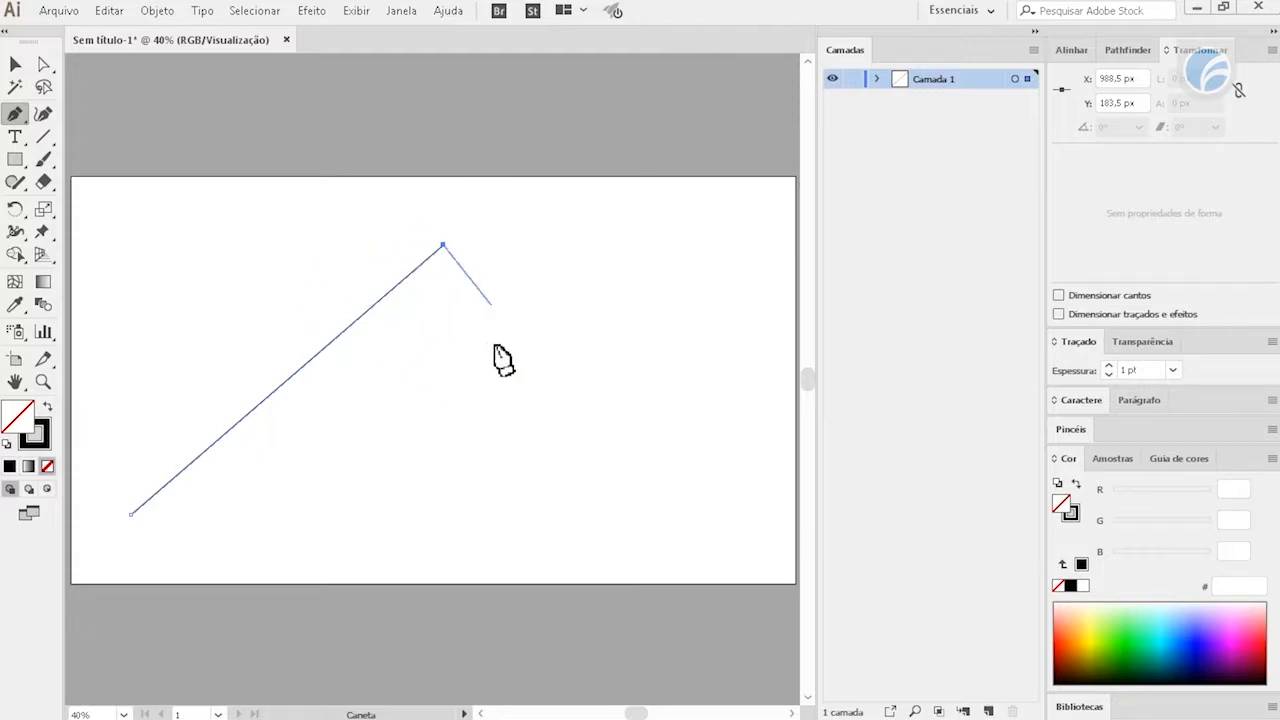
pyautogui.click(562, 400)
pyautogui.click(675, 247)
pyautogui.click(508, 188)
pyautogui.click(395, 107)
pyautogui.click(204, 255)
pyautogui.click(169, 373)
pyautogui.click(120, 371)
pyautogui.click(122, 438)
pyautogui.click(86, 517)
pyautogui.click(128, 547)
pyautogui.click(356, 458)
pyautogui.click(384, 535)
pyautogui.click(545, 538)
pyautogui.click(344, 395)
pyautogui.click(251, 484)
pyautogui.click(204, 480)
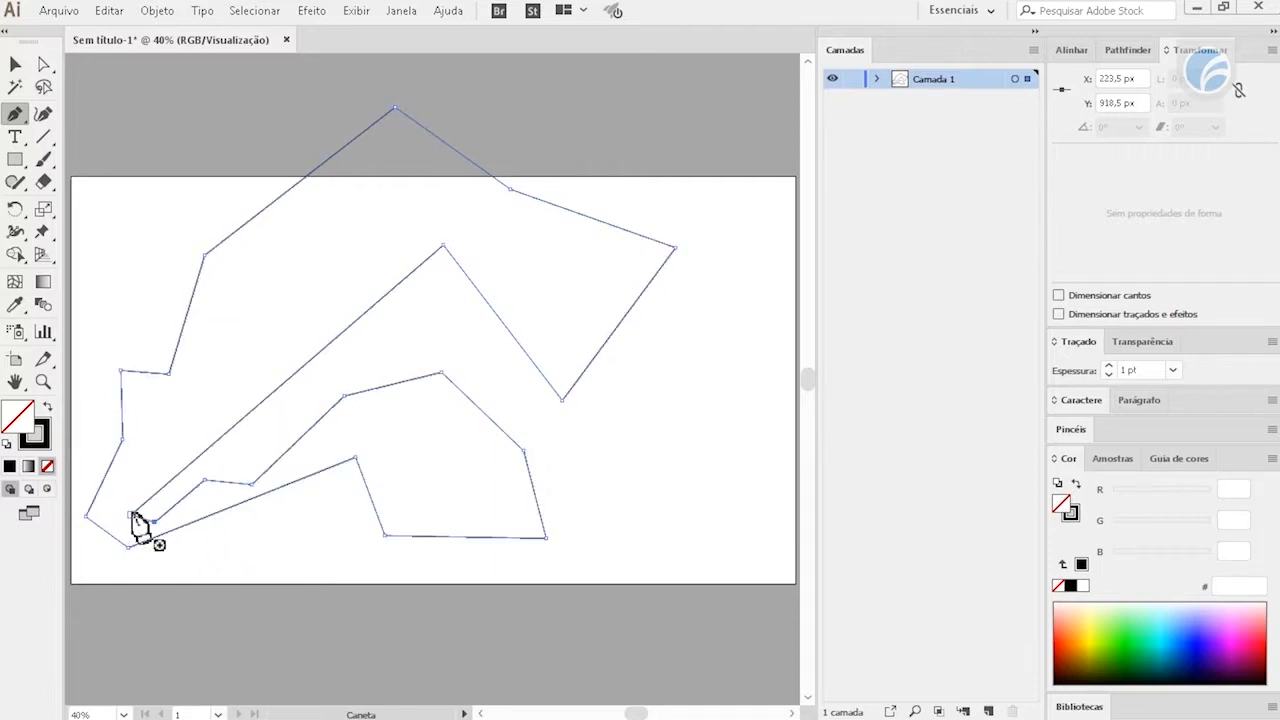
pyautogui.click(132, 515)
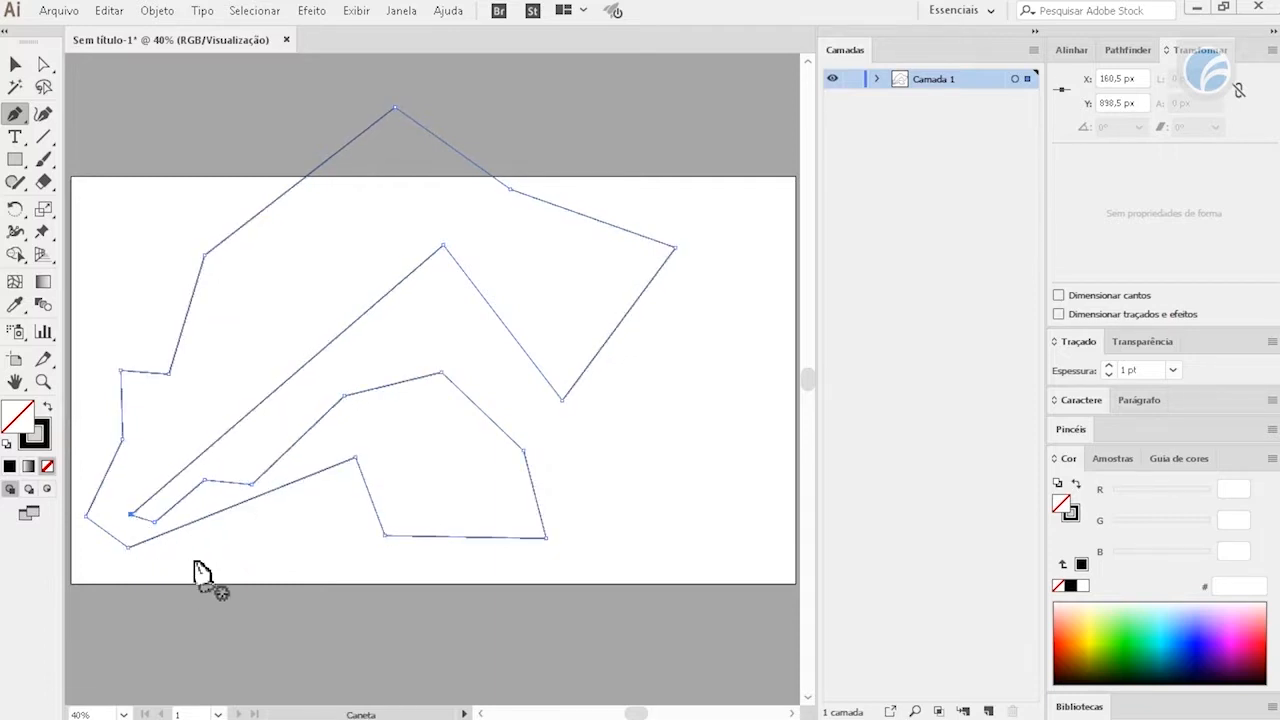
# Delete the irregular outline drawn with straight segments
pyautogui.press('v')
pyautogui.hotkey('ctrl', 'z')
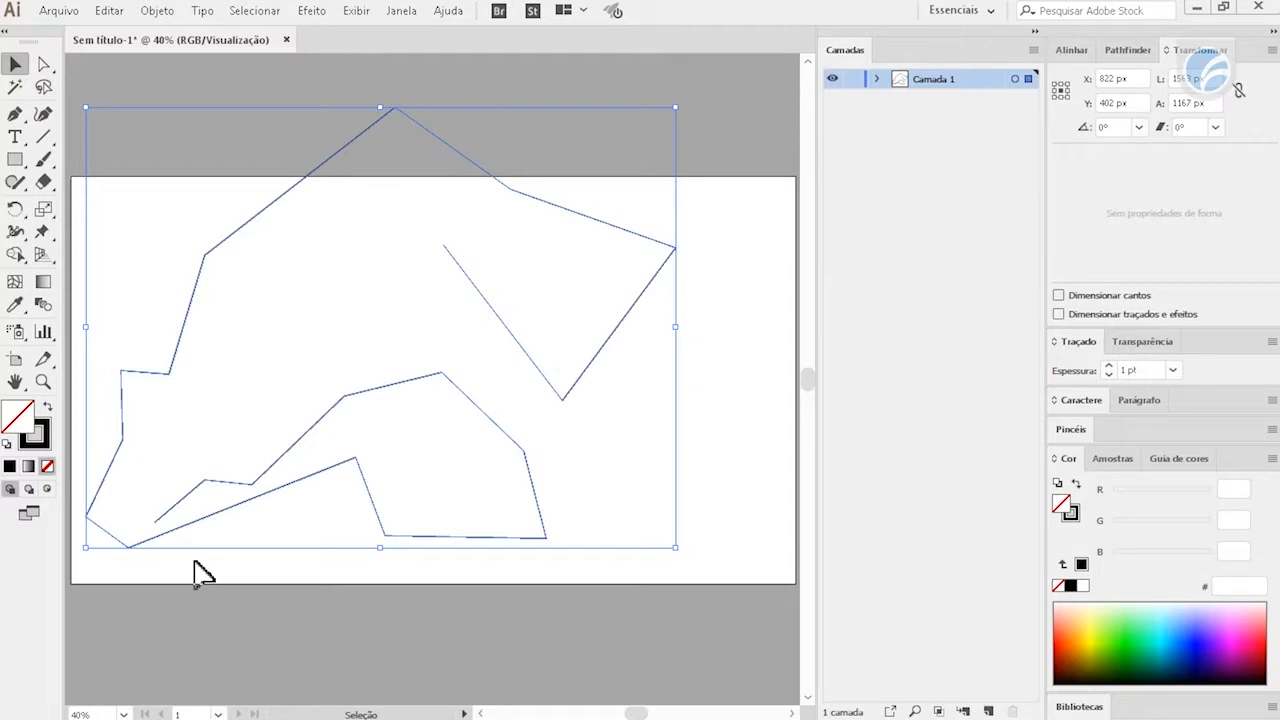
pyautogui.press('Delete')
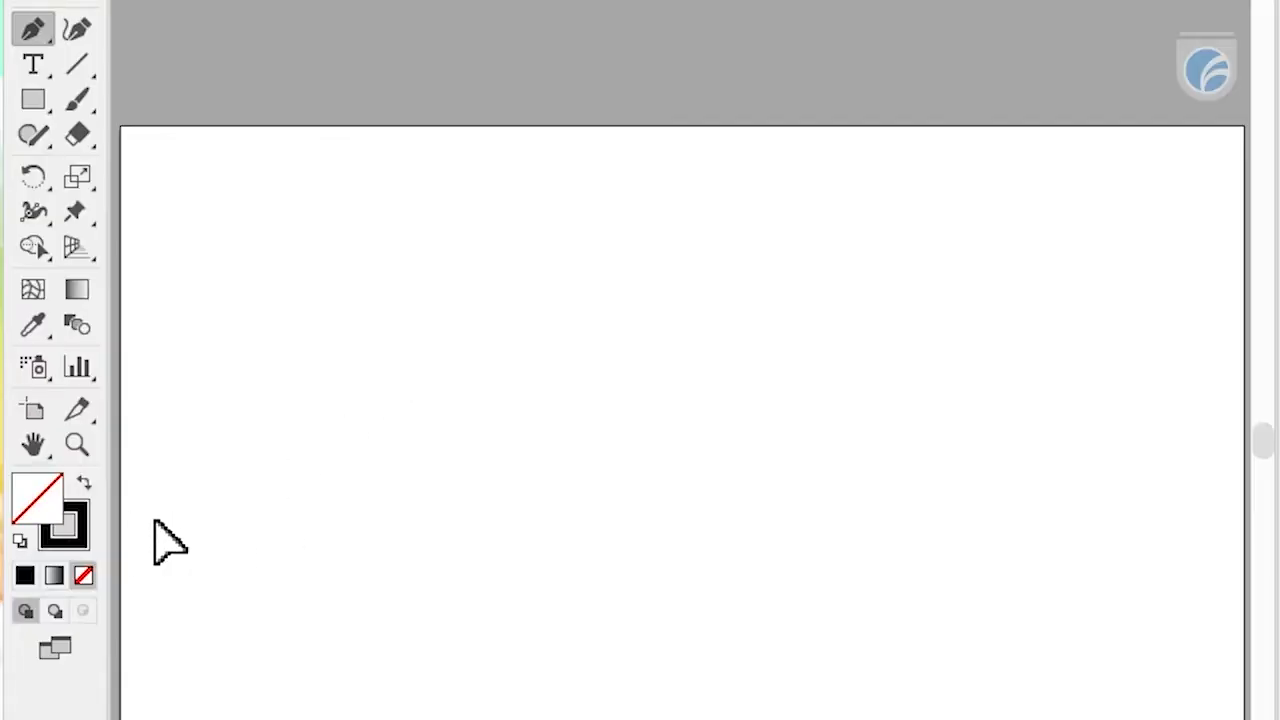
# Draw a straight segment followed by an arched curve with the Pen tool, adjust the curve's handles, and delete the path
pyautogui.click(154, 520)
pyautogui.click(381, 330)
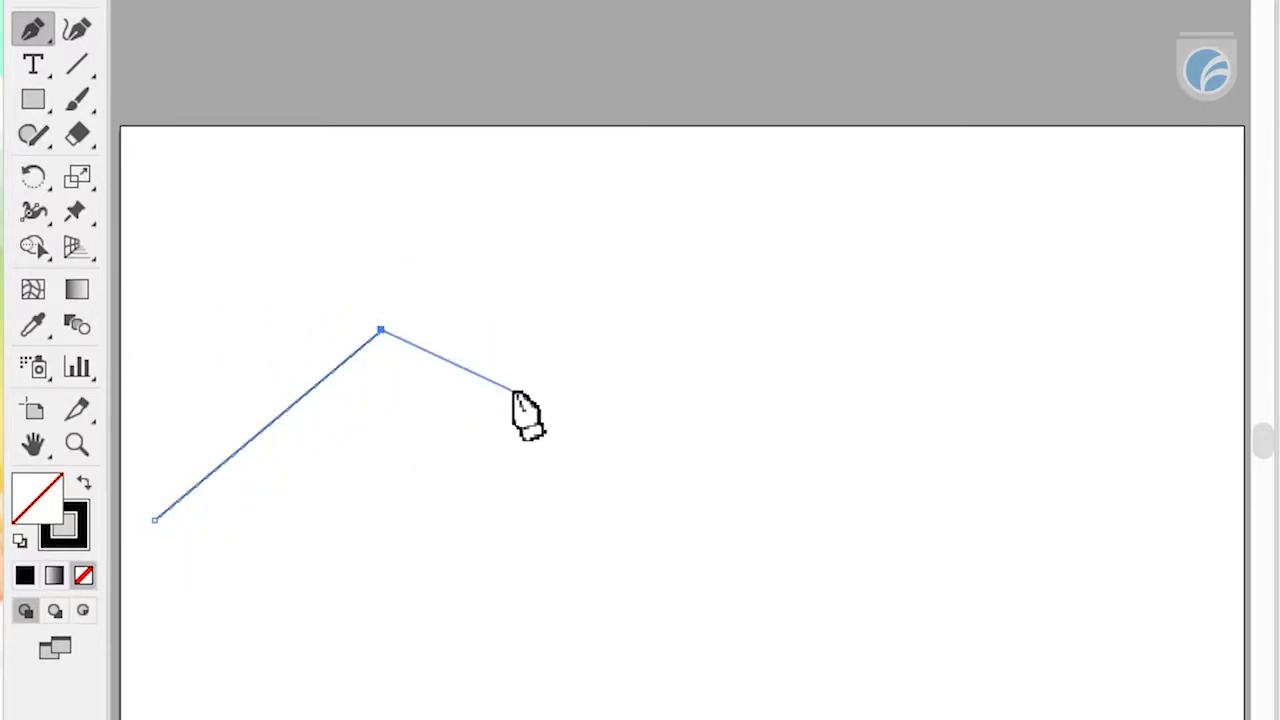
pyautogui.click(705, 340)
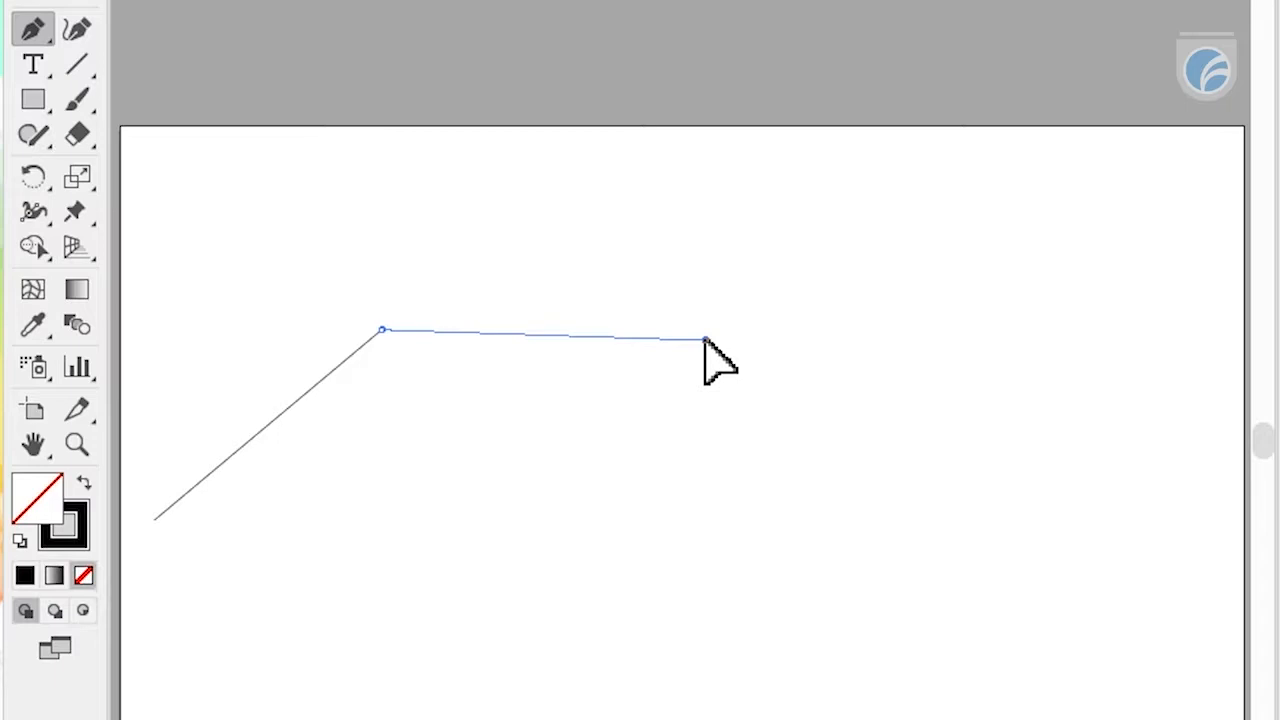
pyautogui.moveTo(718, 342); pyautogui.dragTo(905, 565)
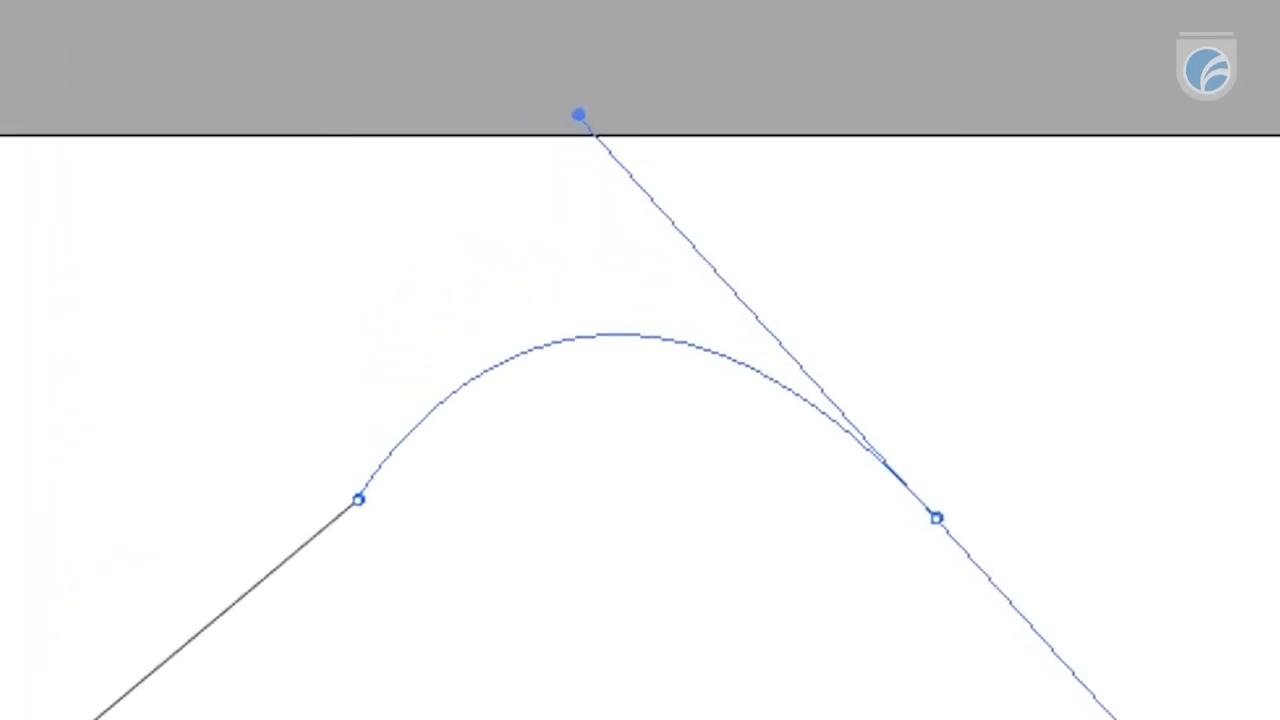
pyautogui.moveTo(1279, 719)
pyautogui.mouseDown()
pyautogui.moveTo(1172, 719)
pyautogui.moveTo(1008, 640)
pyautogui.moveTo(1226, 719)
pyautogui.moveTo(1264, 719)
pyautogui.mouseUp()
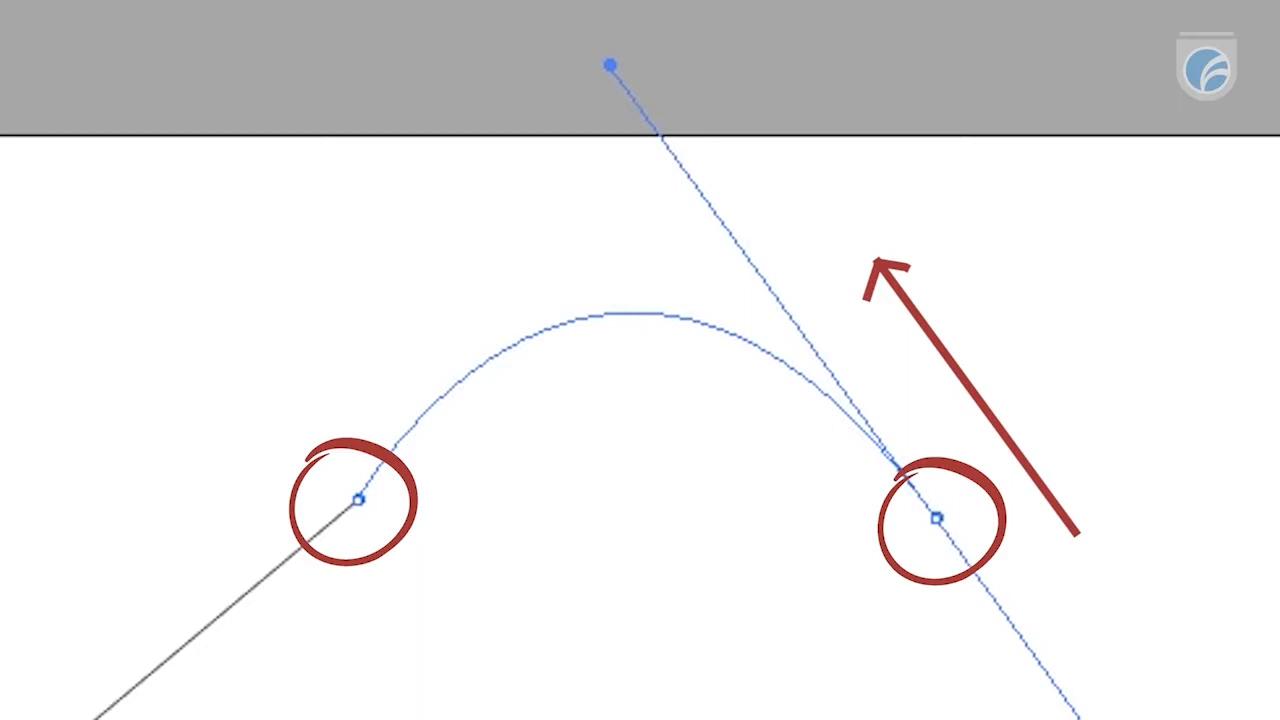
pyautogui.moveTo(1264, 719)
pyautogui.mouseDown()
pyautogui.moveTo(935, 521)
pyautogui.moveTo(1086, 703)
pyautogui.moveTo(1126, 719)
pyautogui.moveTo(1279, 719)
pyautogui.mouseUp()
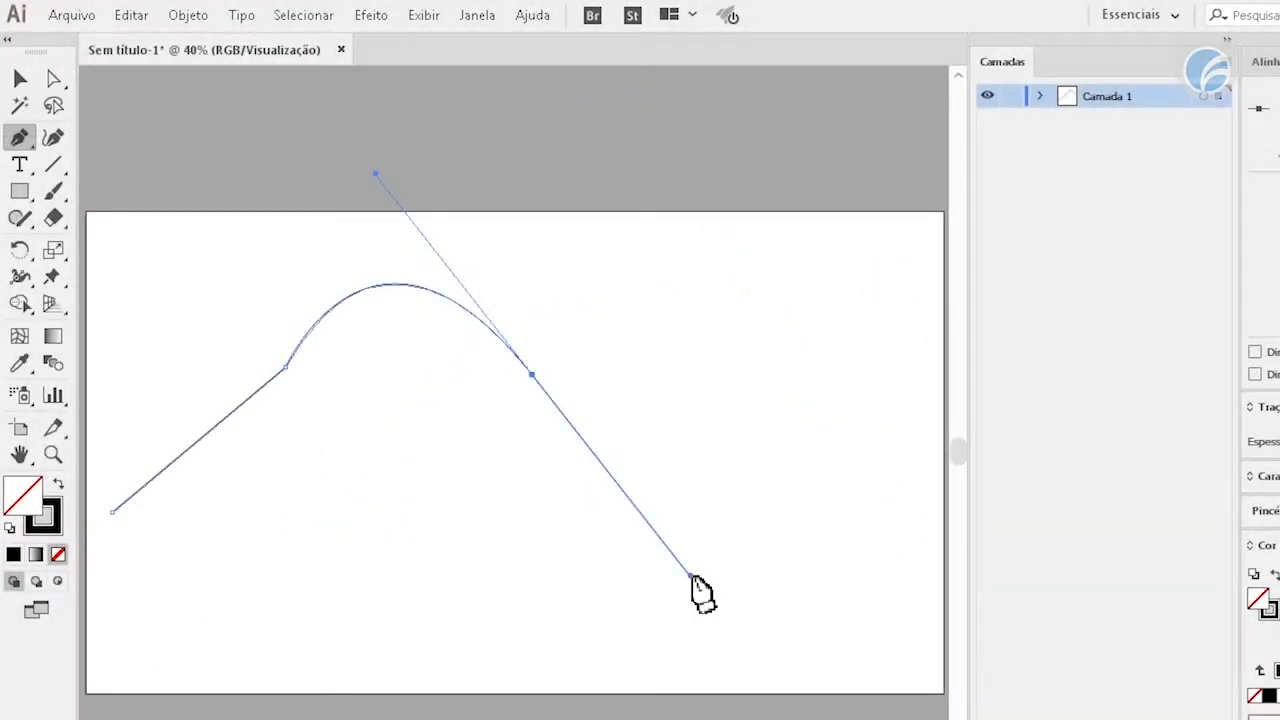
pyautogui.click(112, 512)
pyautogui.press('Delete')
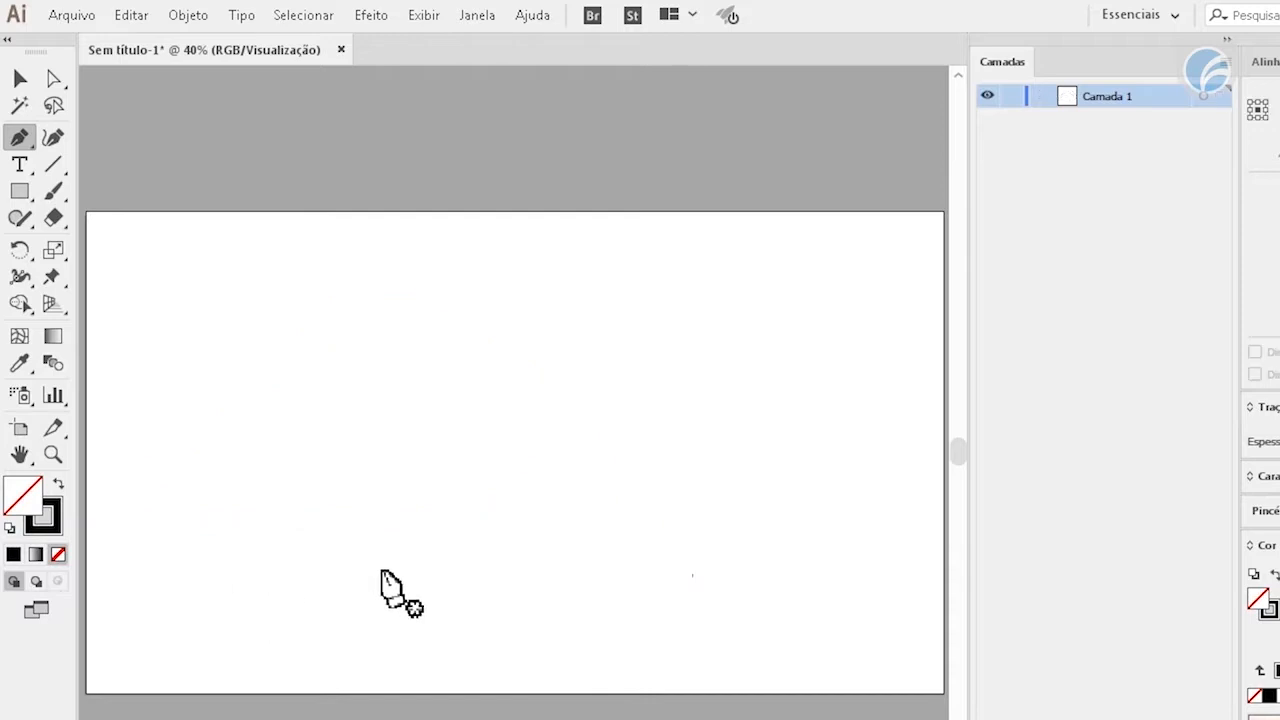
# Try a rising straight segment followed by a bulging curve with a near-vertical handle, and undo the whole path
pyautogui.click(142, 428)
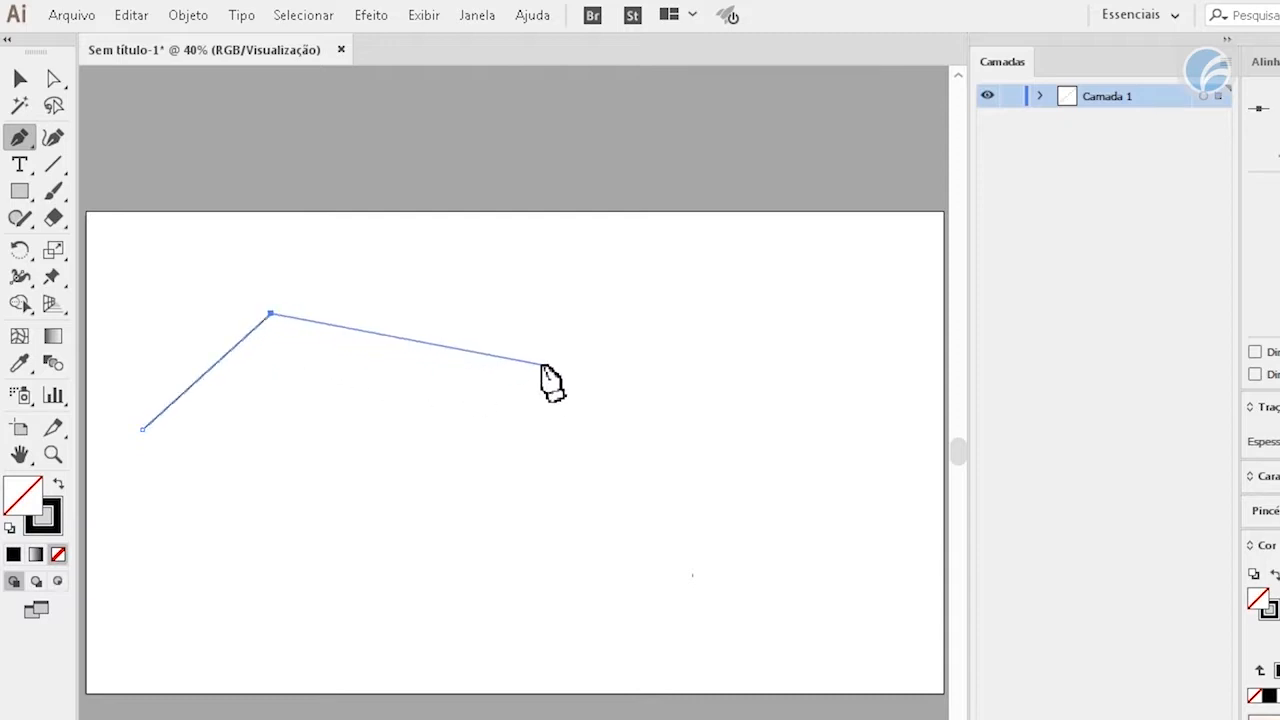
pyautogui.moveTo(540, 364); pyautogui.dragTo(510, 622)
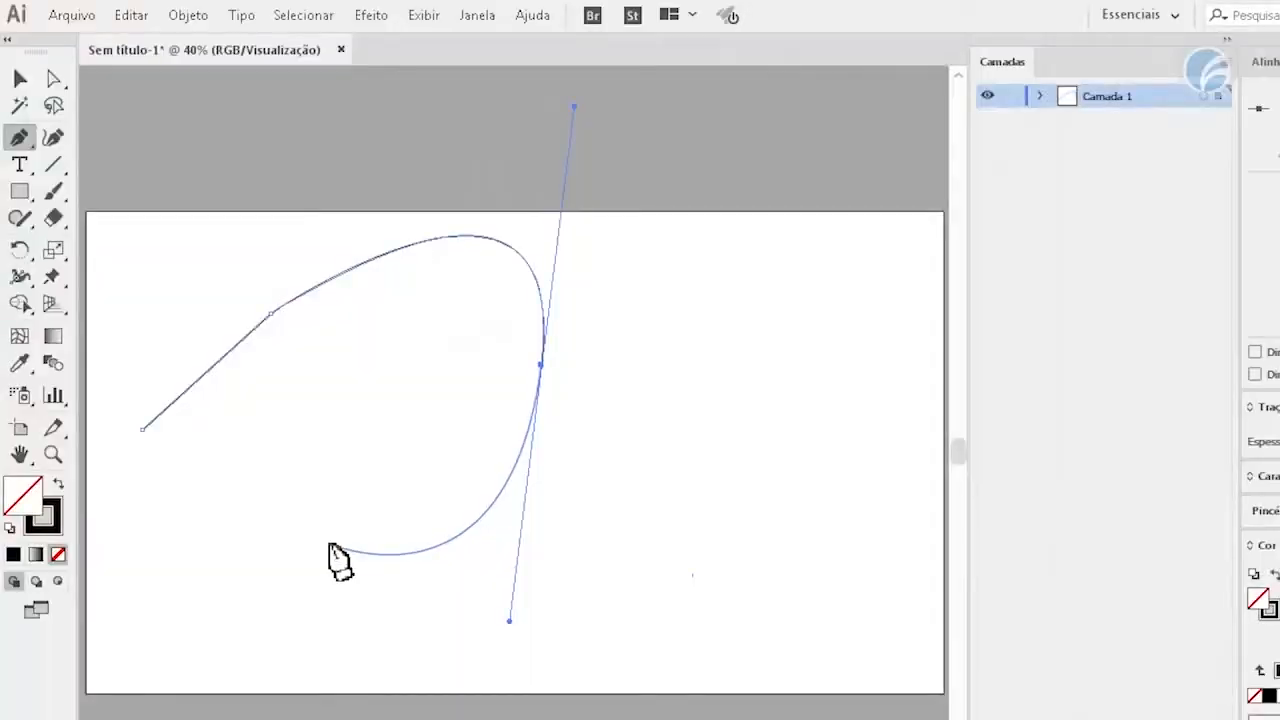
pyautogui.hotkey('ctrl', 'z')
pyautogui.hotkey('ctrl', 'z')
pyautogui.hotkey('ctrl', 'z')
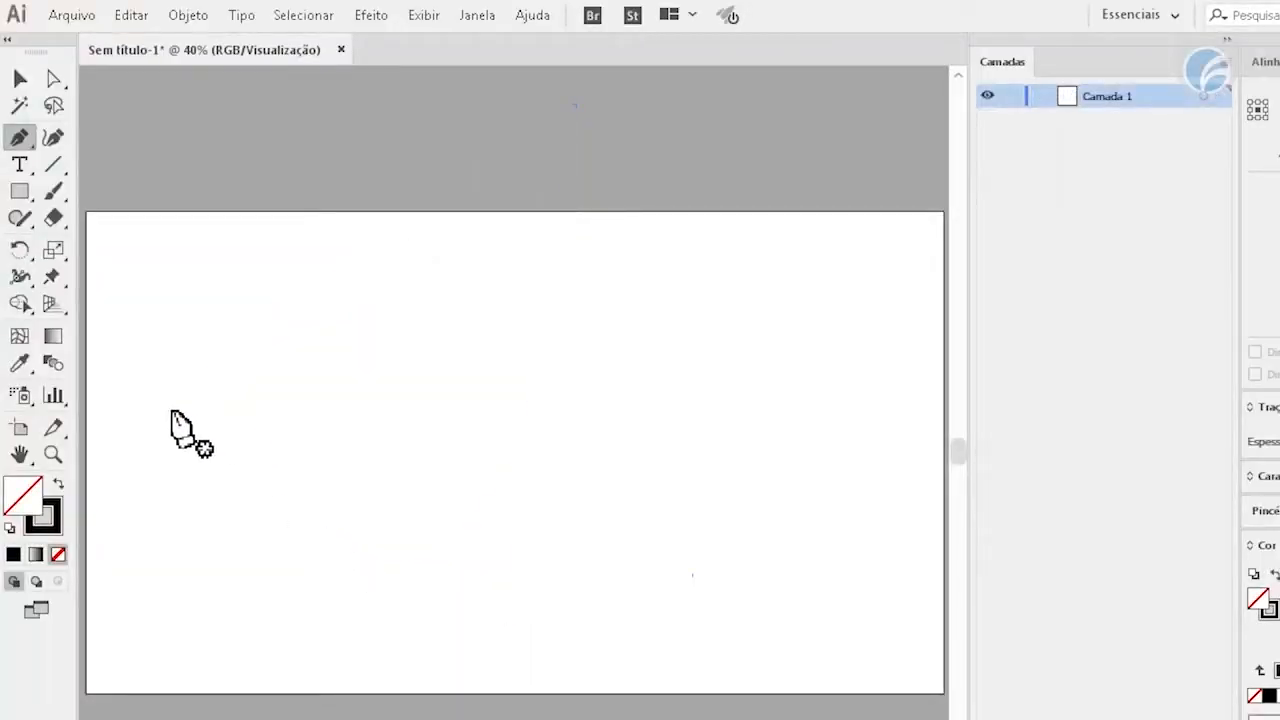
# Draw an arched curve from the artboard's left side to past its center, and remove the end anchor's outgoing handle
pyautogui.click(138, 388)
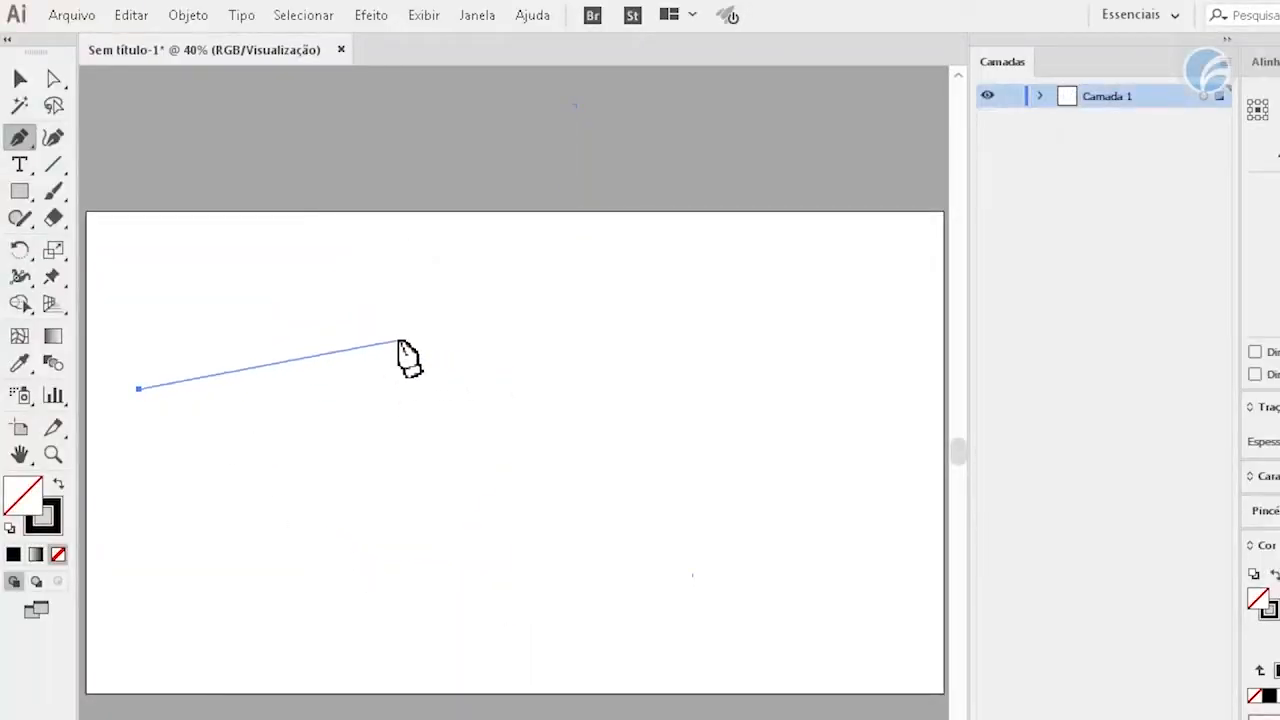
pyautogui.moveTo(565, 376); pyautogui.dragTo(738, 616)
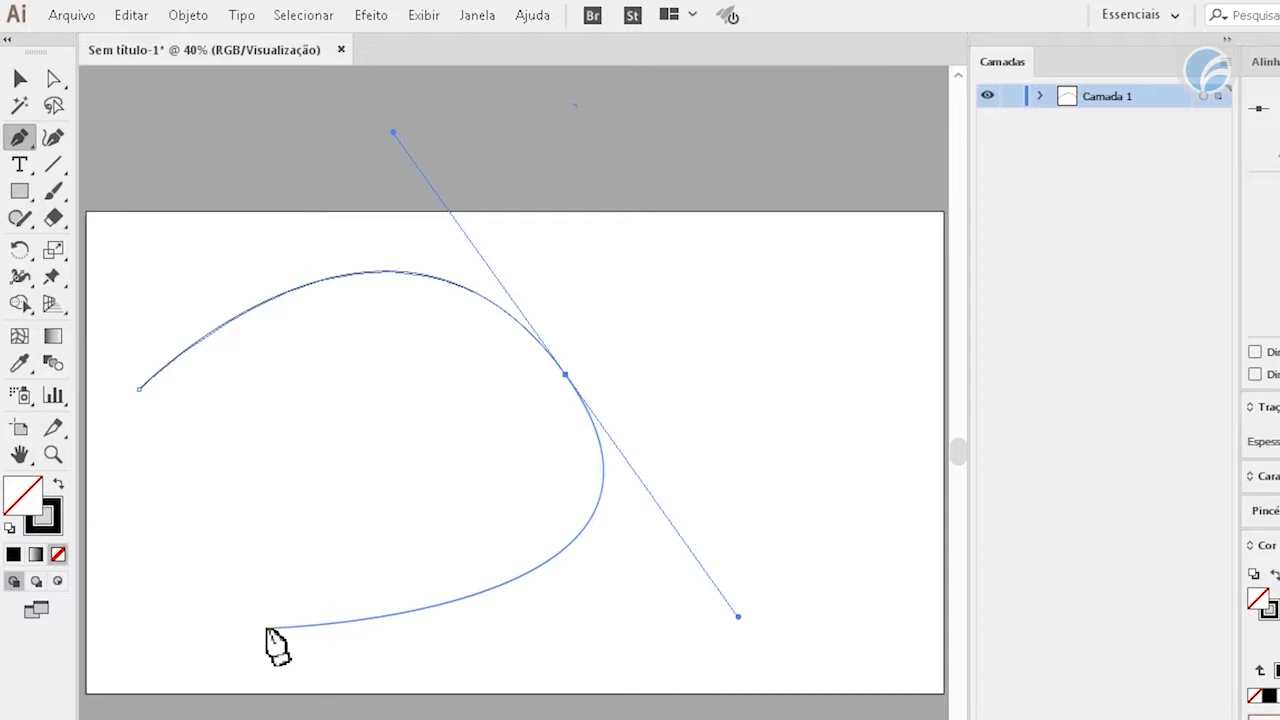
pyautogui.click(267, 629)
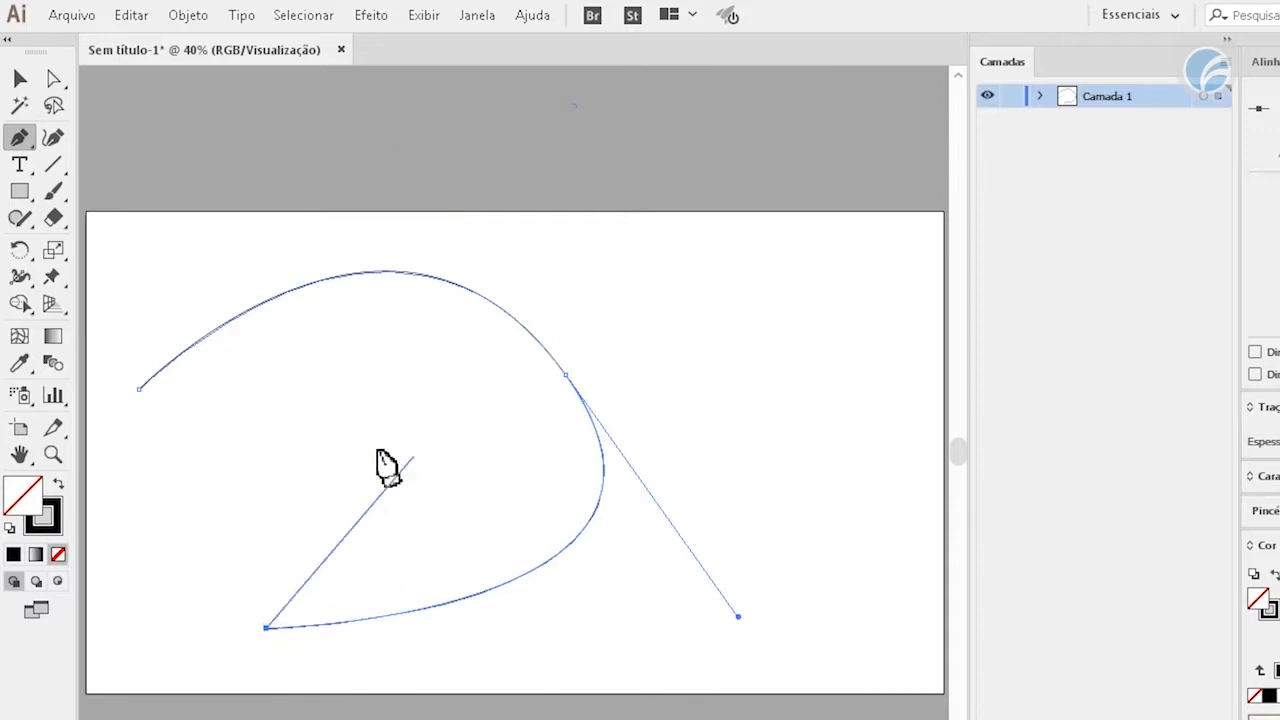
pyautogui.hotkey('ctrl', 'z')
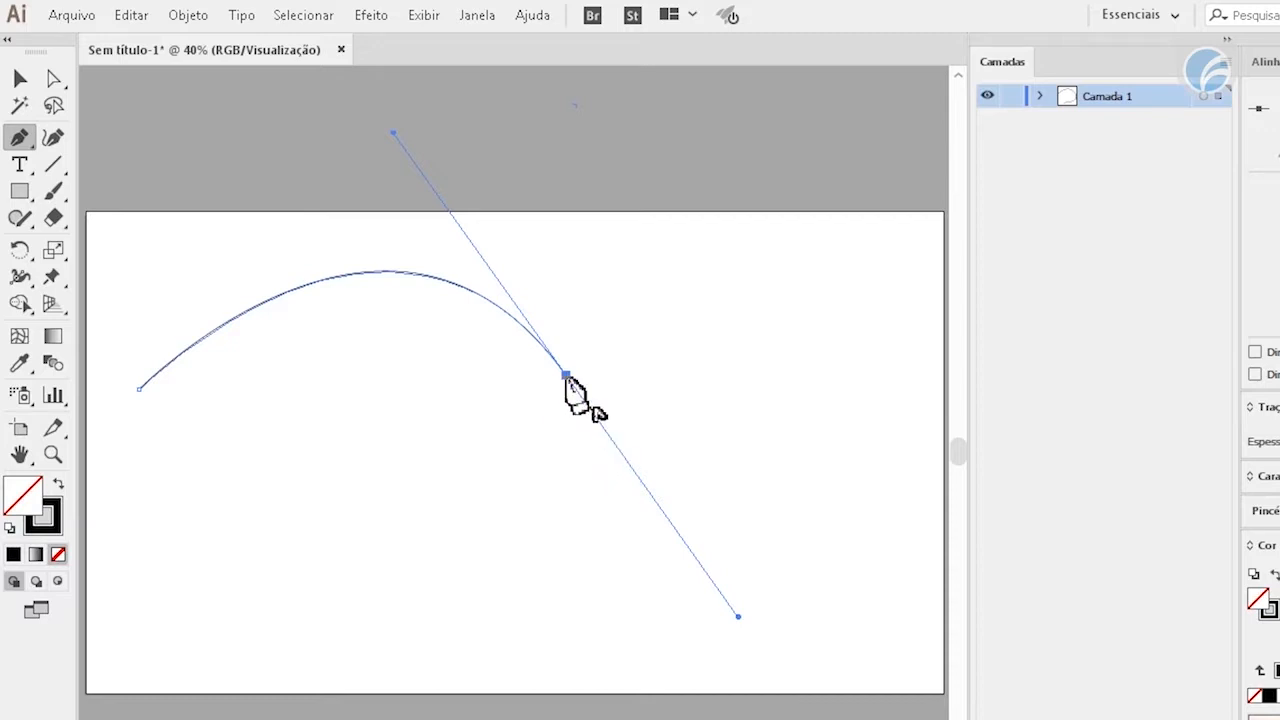
pyautogui.click(566, 377)
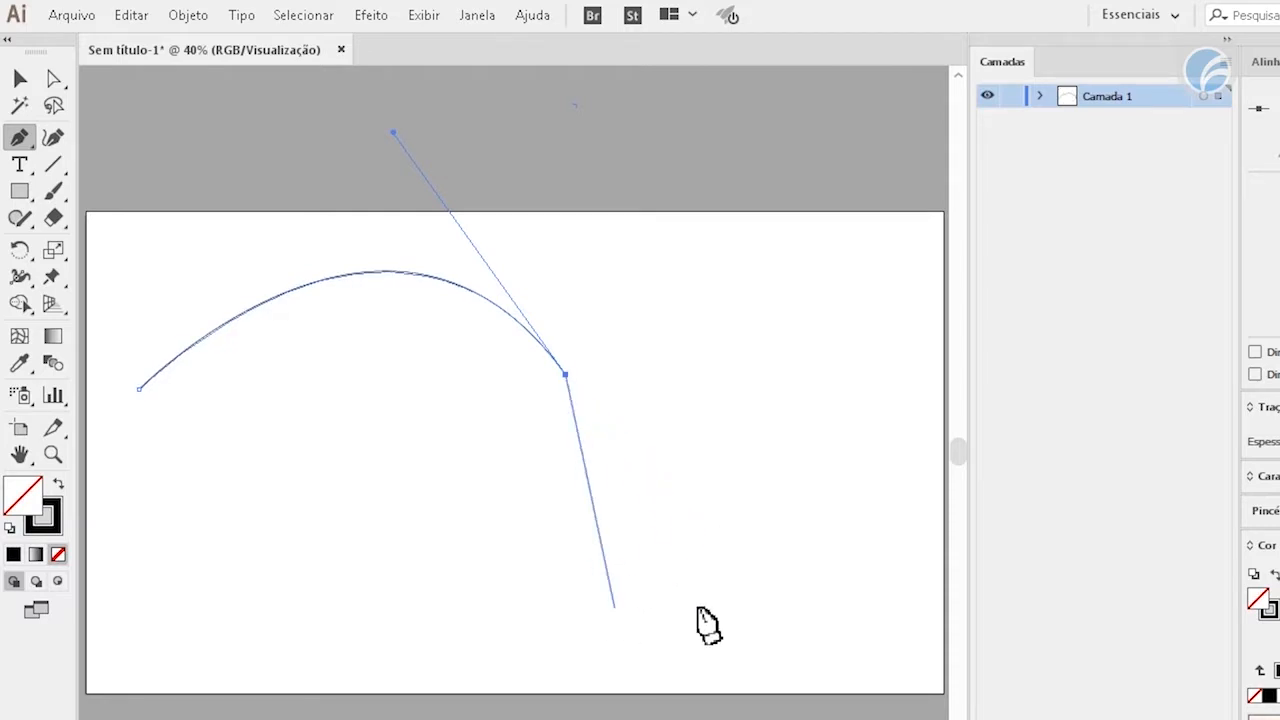
# Try a straight segment from the arch's end anchor, undo it, try a curved continuation, and clear the path
pyautogui.click(222, 418)
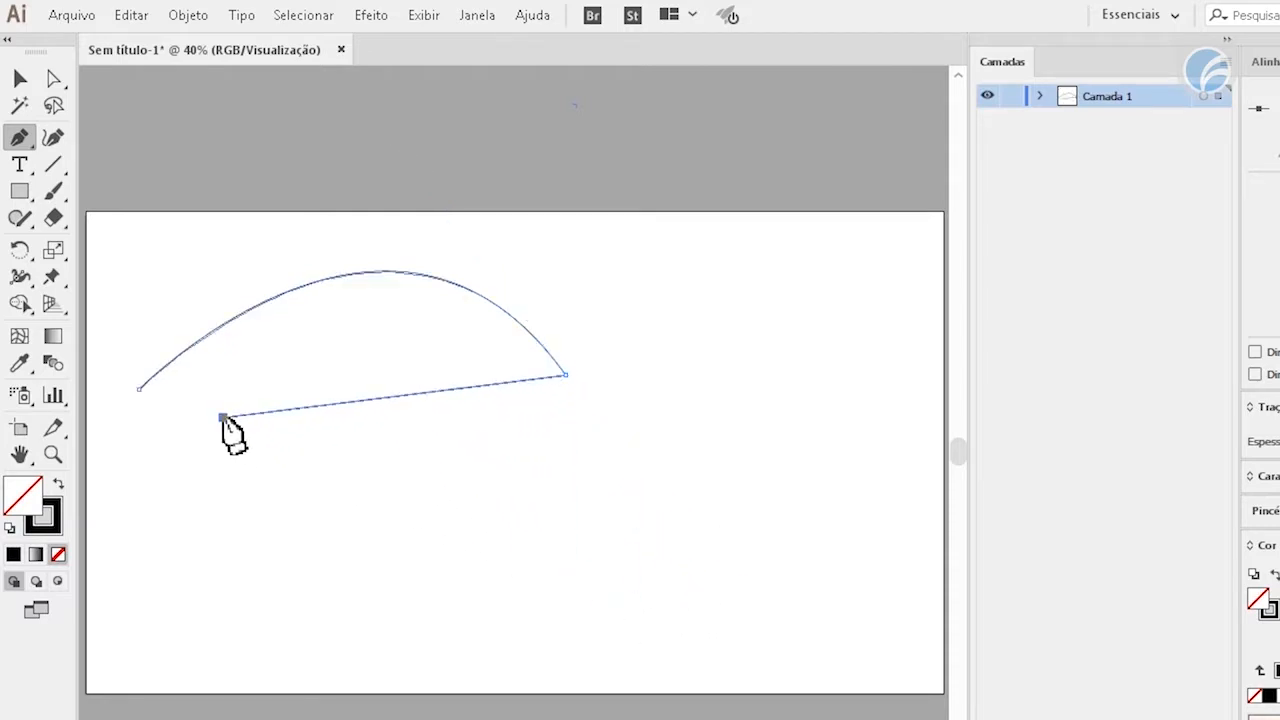
pyautogui.hotkey('ctrl', 'z')
pyautogui.moveTo(710, 363); pyautogui.dragTo(848, 538)
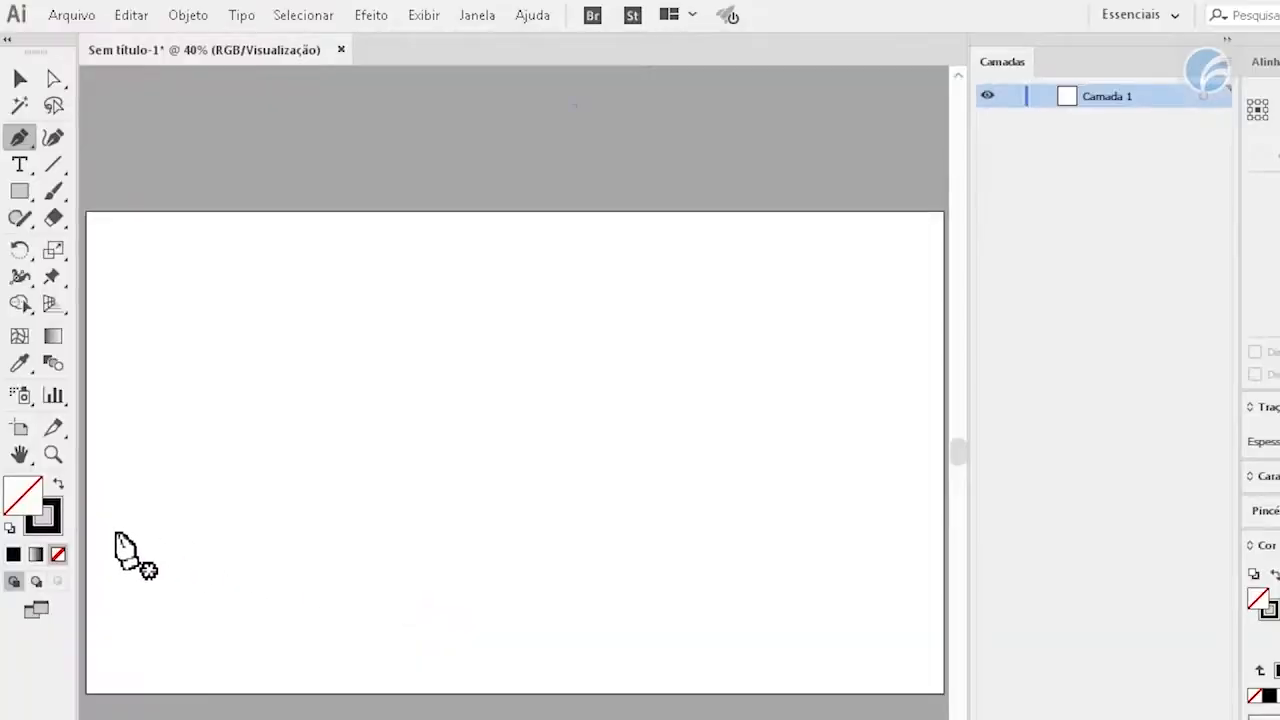
# Draw a Pen path with a rising straight segment followed by smooth curves looping through the artboard's lower right up to its upper edge
pyautogui.click(116, 532)
pyautogui.click(380, 370)
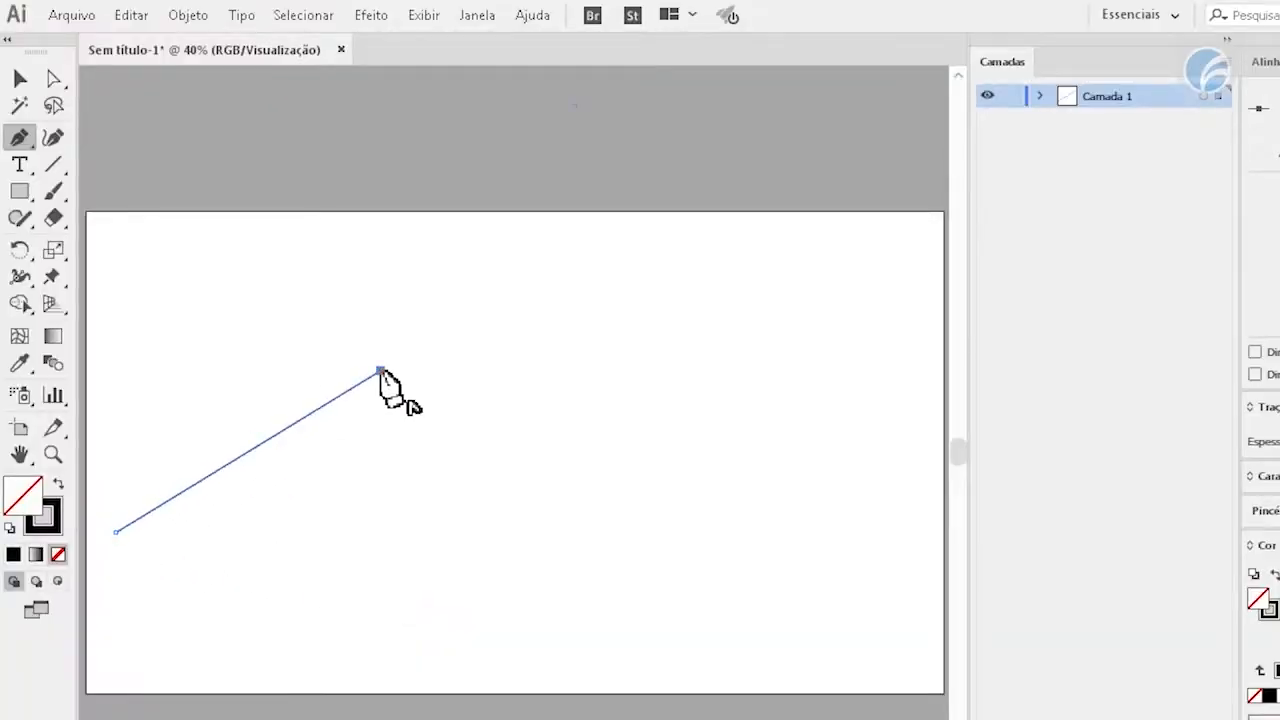
pyautogui.click(655, 413)
pyautogui.moveTo(655, 413)
pyautogui.mouseDown()
pyautogui.moveTo(718, 600)
pyautogui.moveTo(667, 434)
pyautogui.mouseUp()
pyautogui.moveTo(727, 610); pyautogui.dragTo(777, 636)
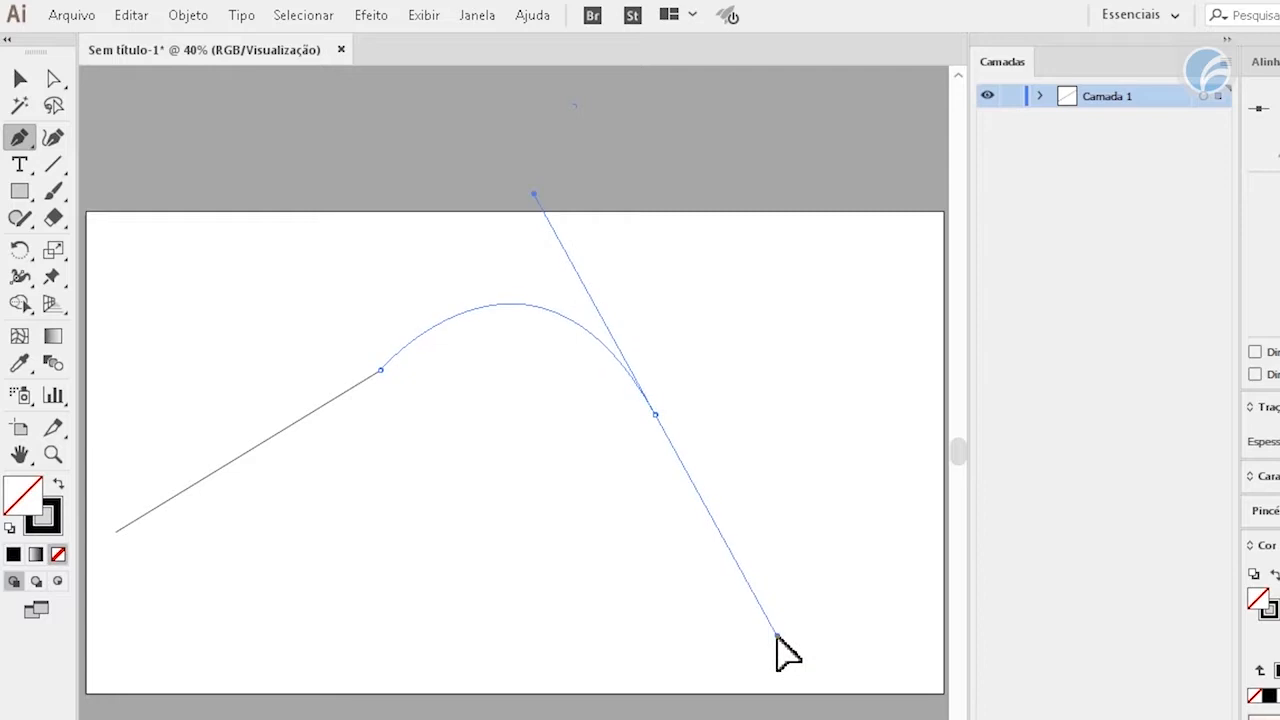
pyautogui.moveTo(519, 579); pyautogui.dragTo(466, 702)
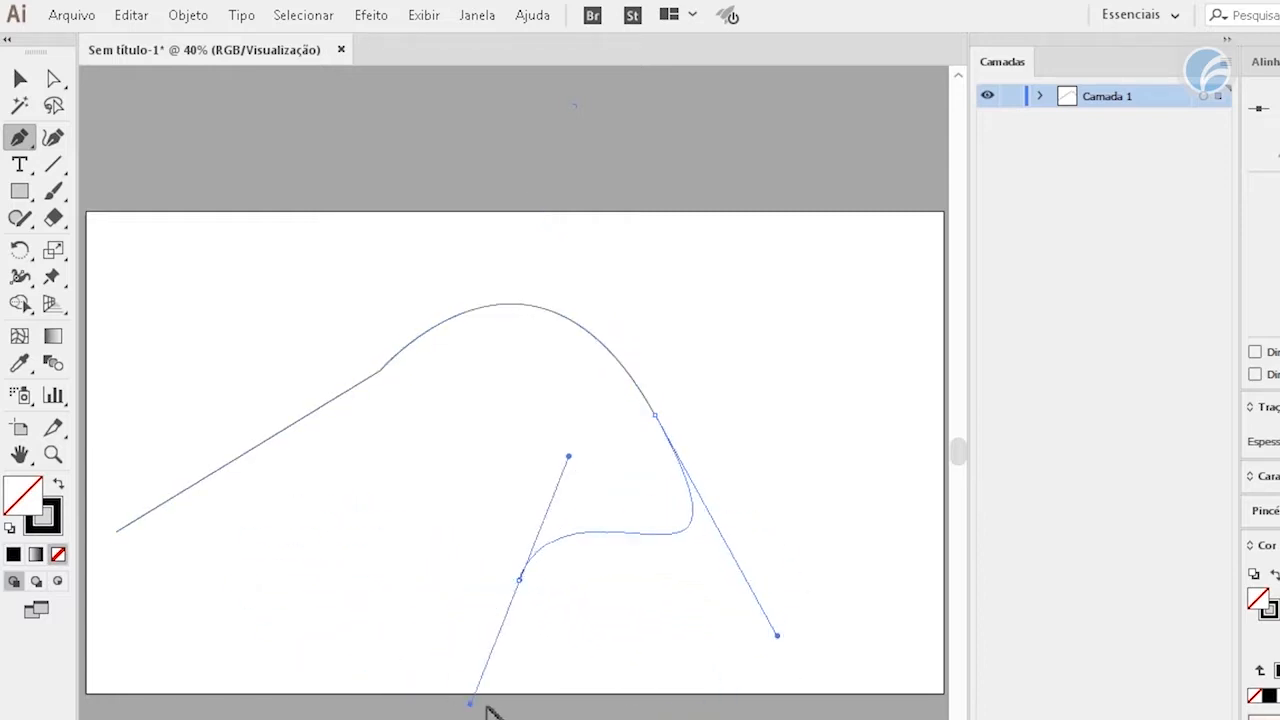
pyautogui.moveTo(817, 545); pyautogui.dragTo(842, 423)
pyautogui.moveTo(541, 215); pyautogui.dragTo(343, 225)
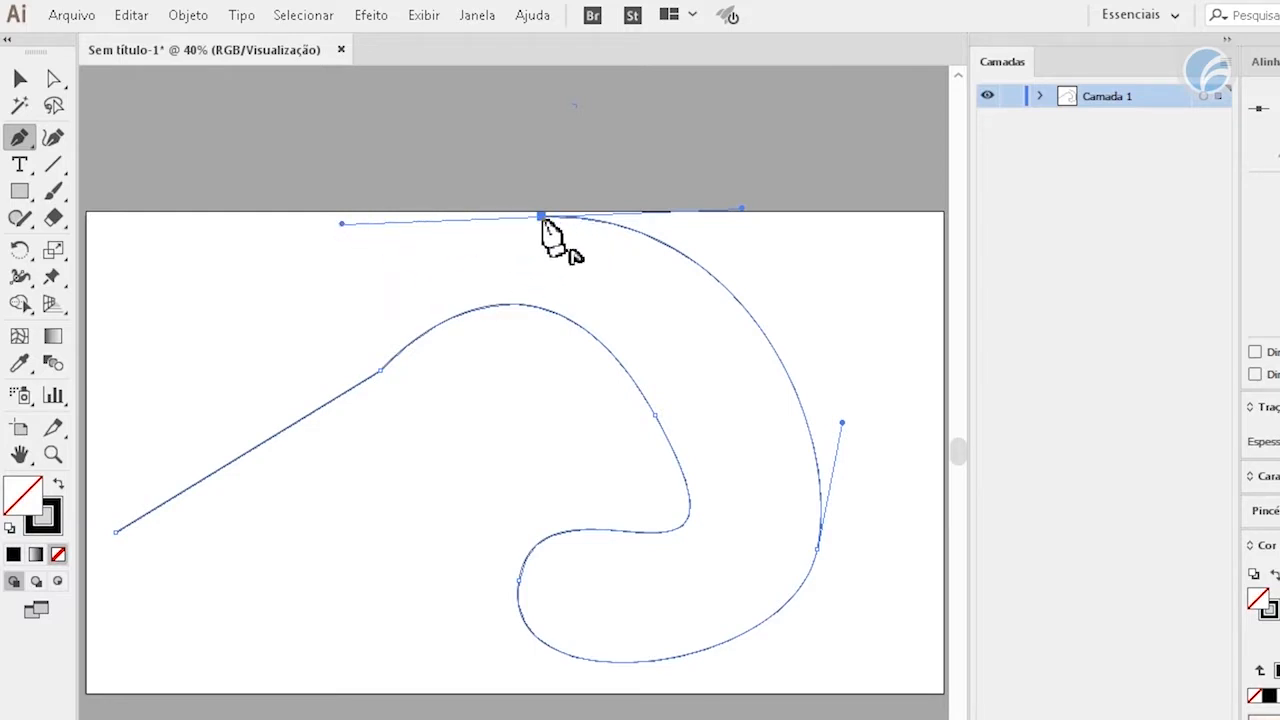
# Remove the end anchor's outgoing handle, add a small curve above the artboard, and close the path with straight segments back to its start
pyautogui.click(541, 216)
pyautogui.moveTo(549, 120); pyautogui.dragTo(485, 99)
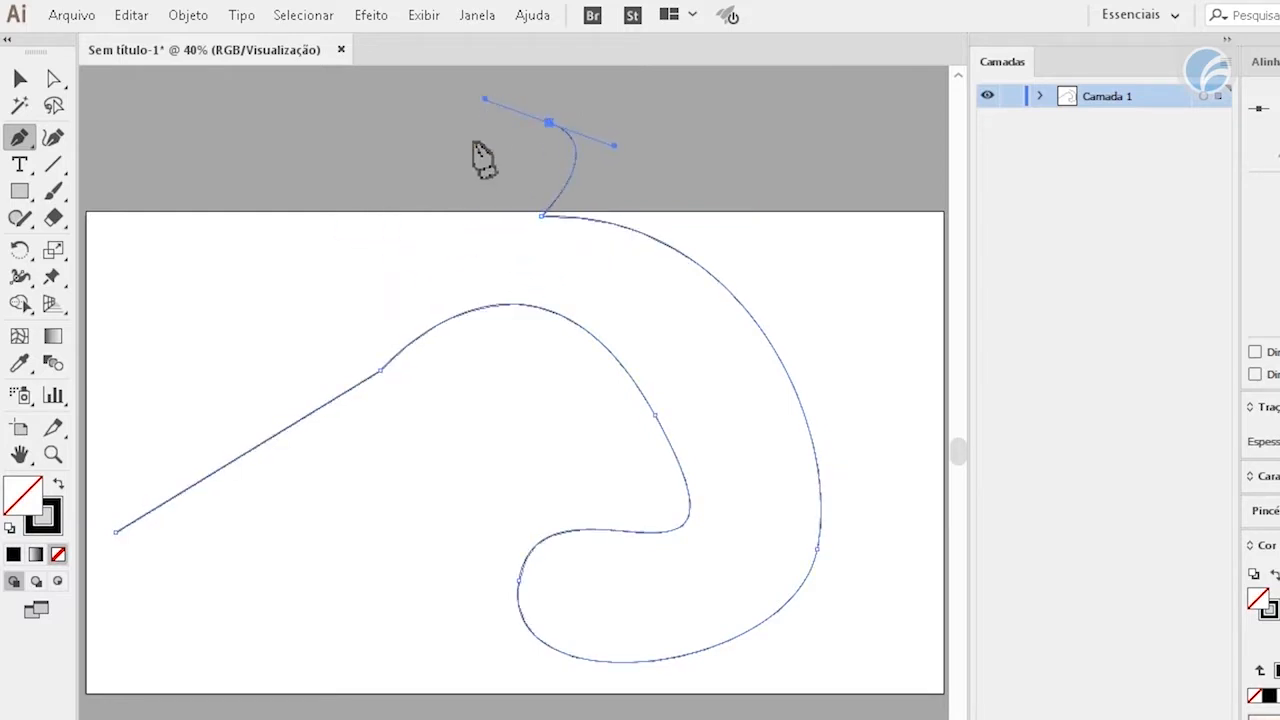
pyautogui.click(549, 121)
pyautogui.click(368, 236)
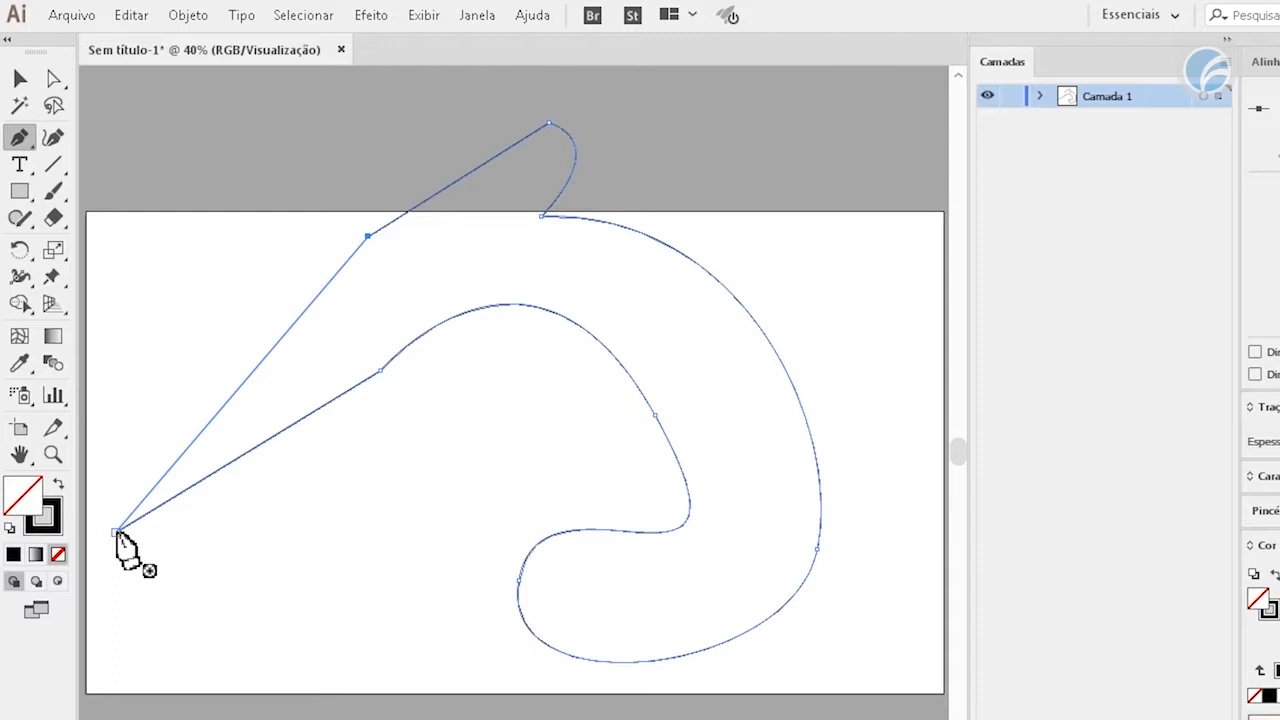
pyautogui.click(118, 533)
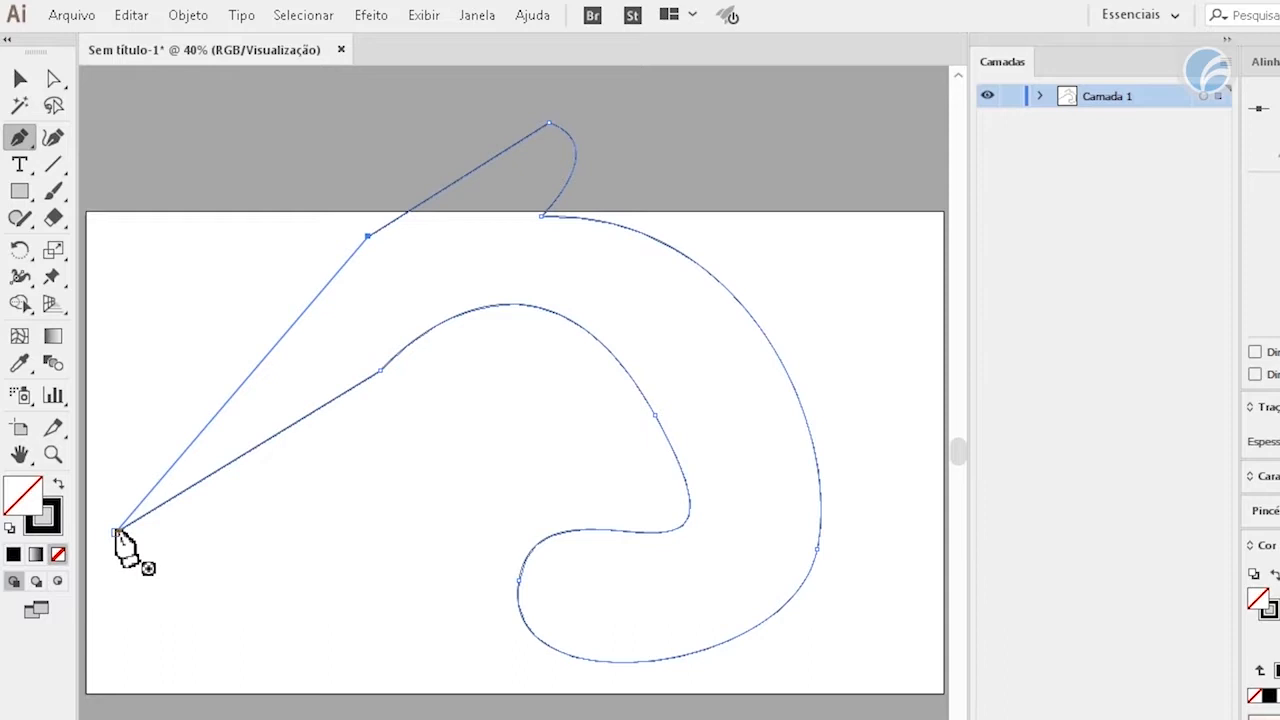
pyautogui.click(117, 530)
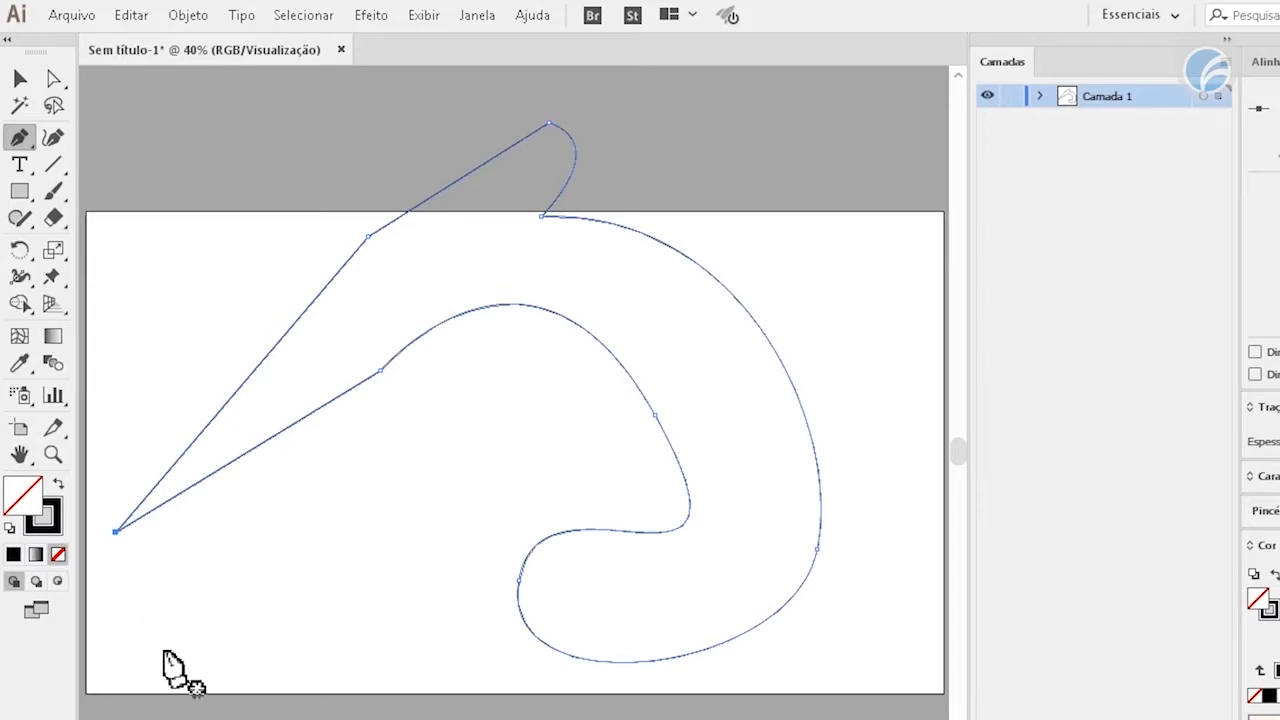
# Move the closed shape slightly down and left, scale it down from its upper-right corner, and delete it
pyautogui.press('v')
pyautogui.click(190, 97)
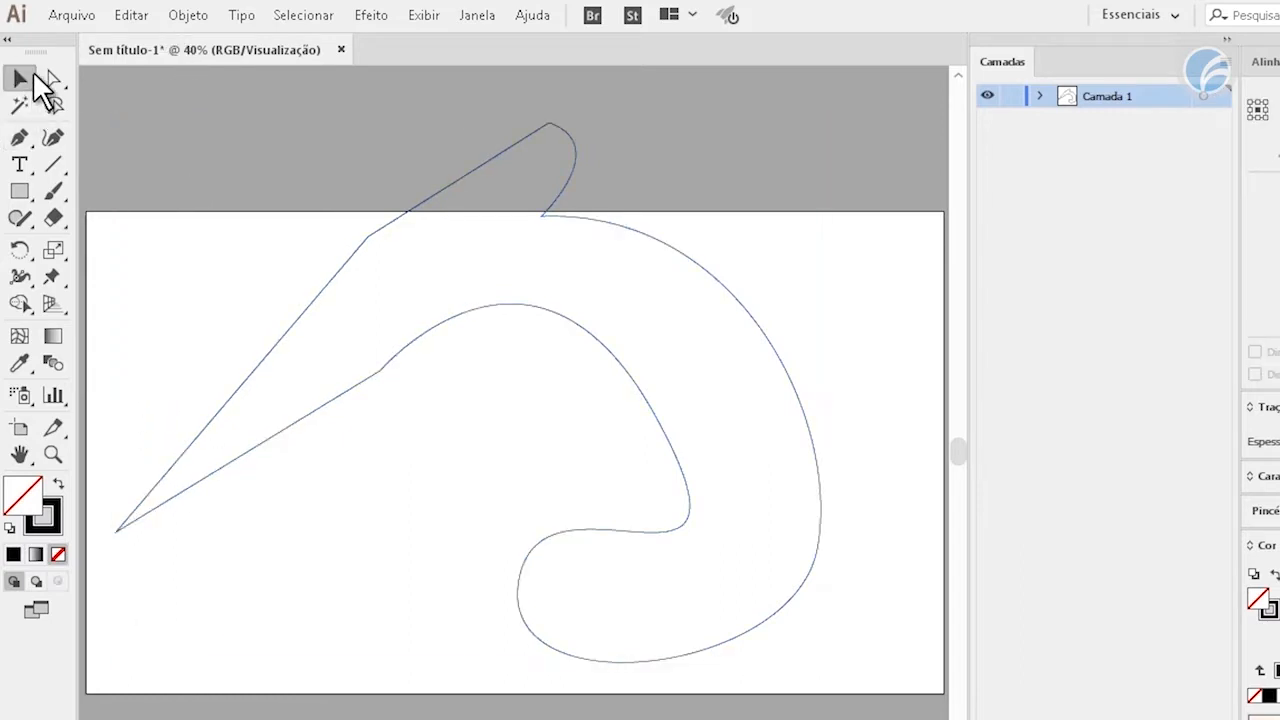
pyautogui.click(464, 178)
pyautogui.moveTo(464, 178)
pyautogui.mouseDown()
pyautogui.moveTo(414, 220)
pyautogui.moveTo(466, 223)
pyautogui.moveTo(449, 192)
pyautogui.mouseUp()
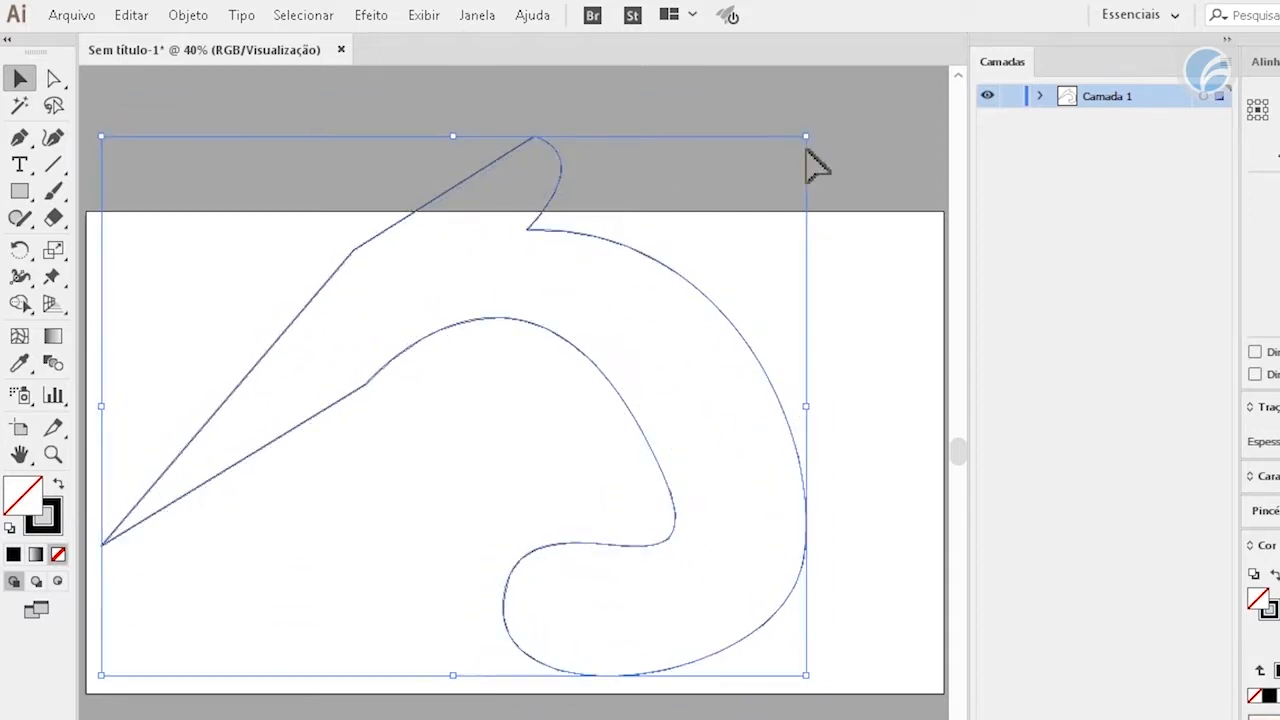
pyautogui.moveTo(808, 140); pyautogui.dragTo(669, 243)
pyautogui.moveTo(806, 295); pyautogui.dragTo(629, 480)
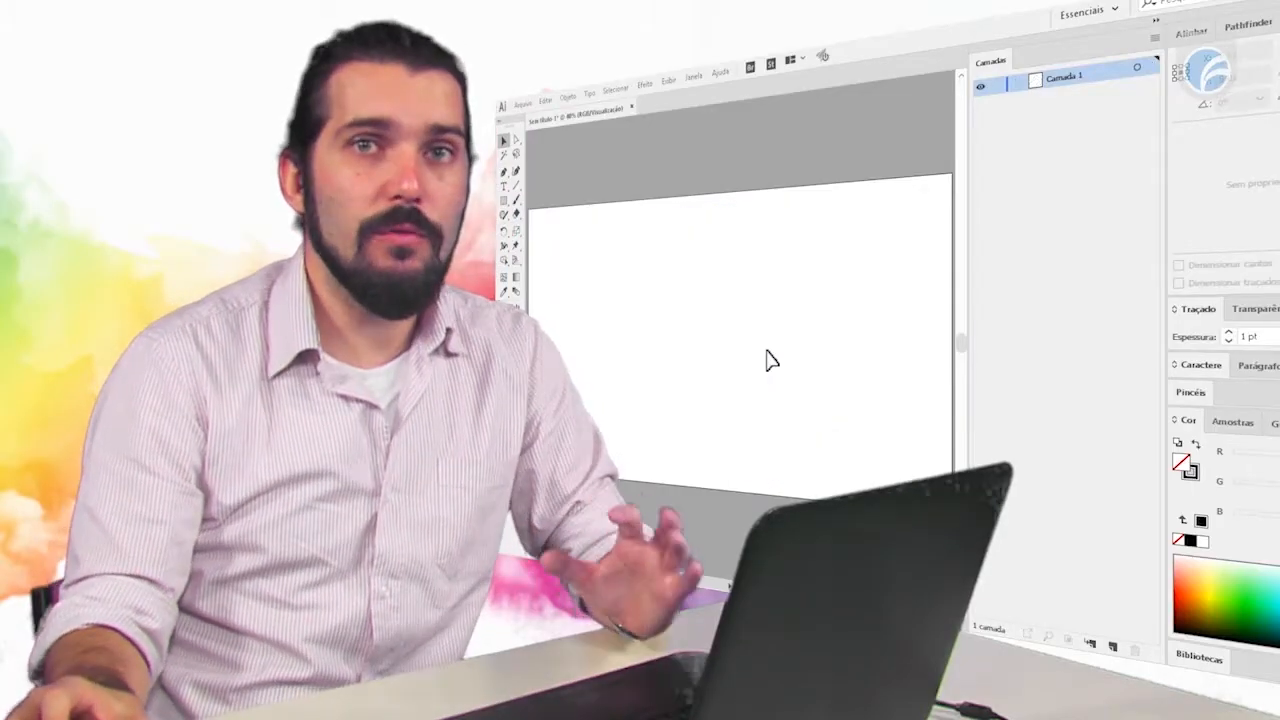
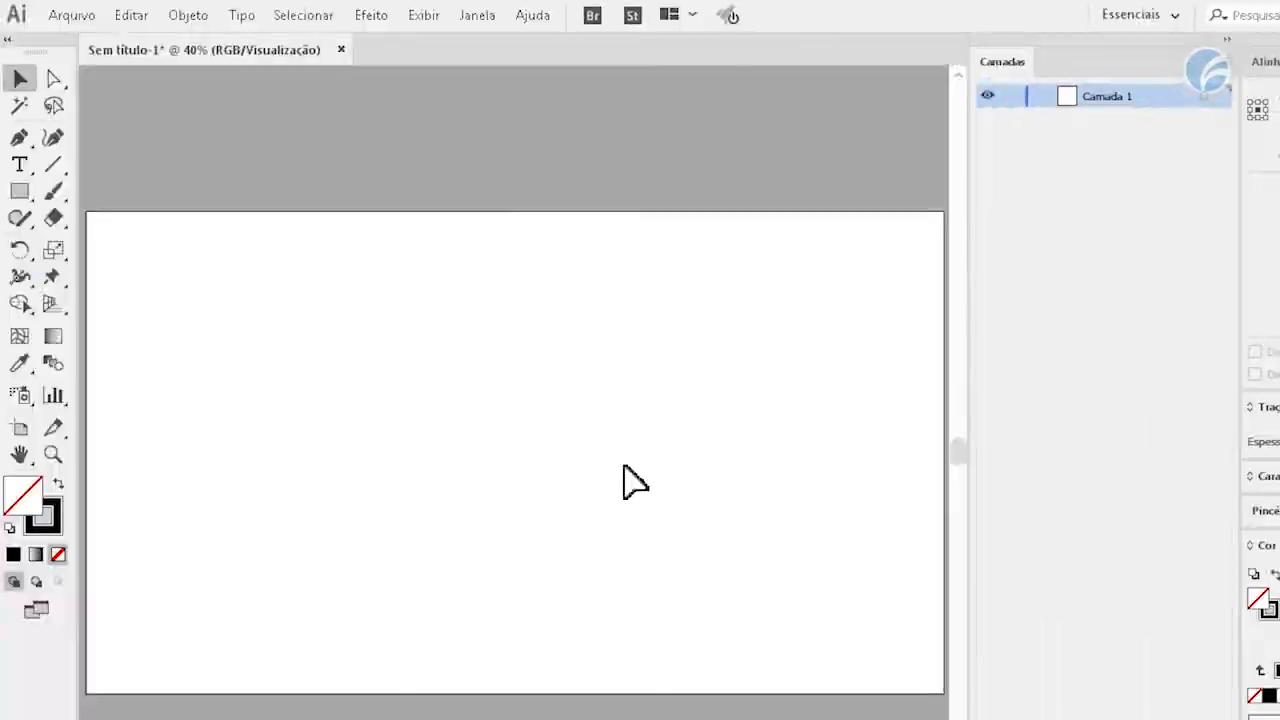
# Open the image menina_full-640x1024.jpg from the desktop (Área de Trabalho) as a separate document
pyautogui.click(88, 16)
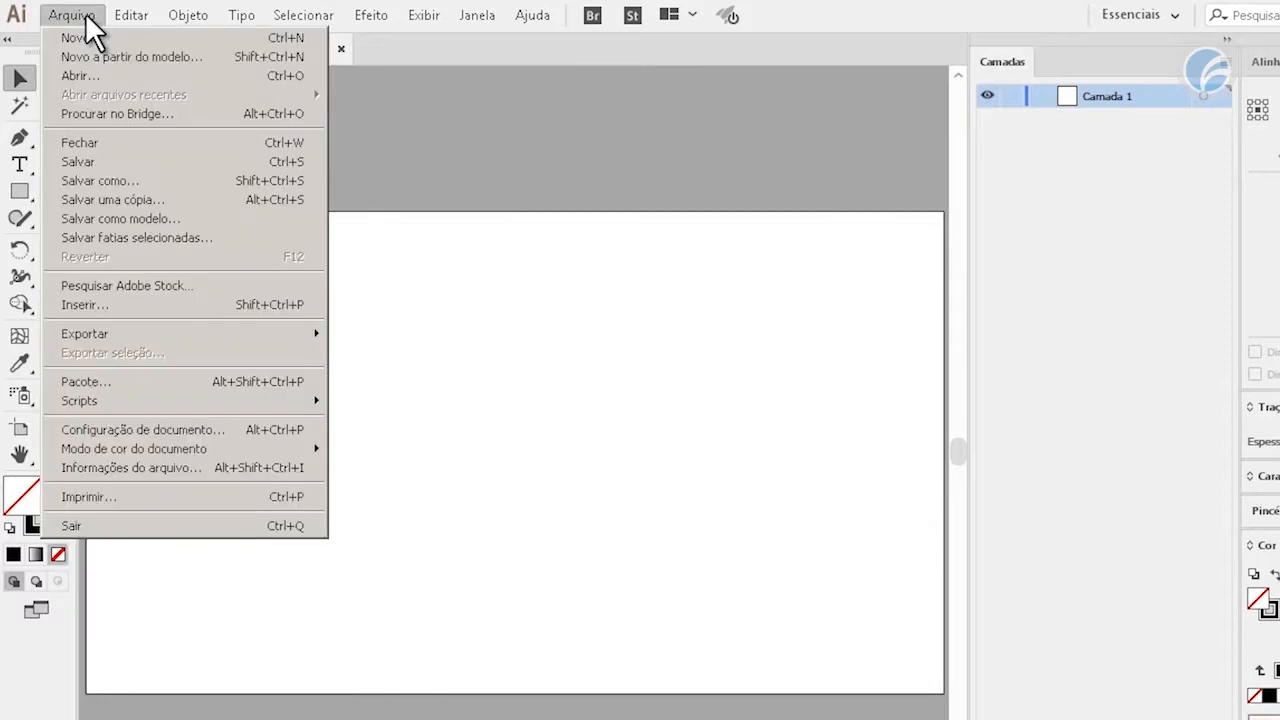
pyautogui.click(125, 76)
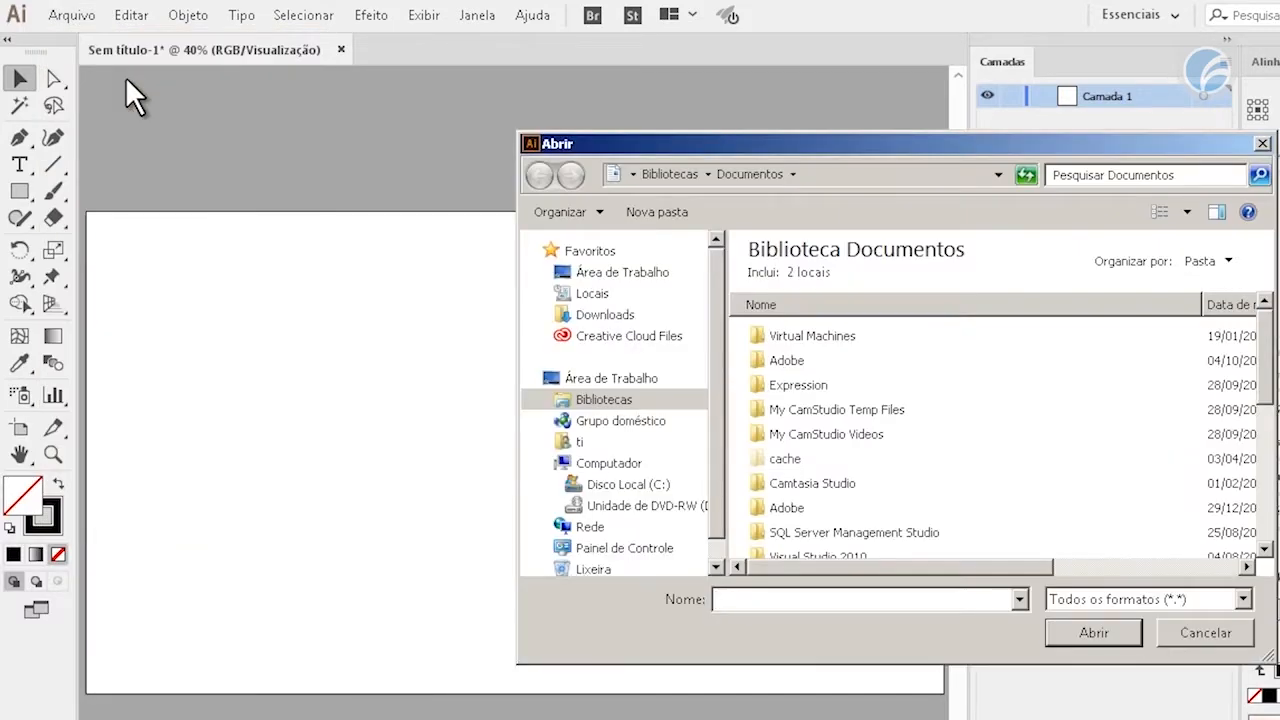
pyautogui.click(653, 280)
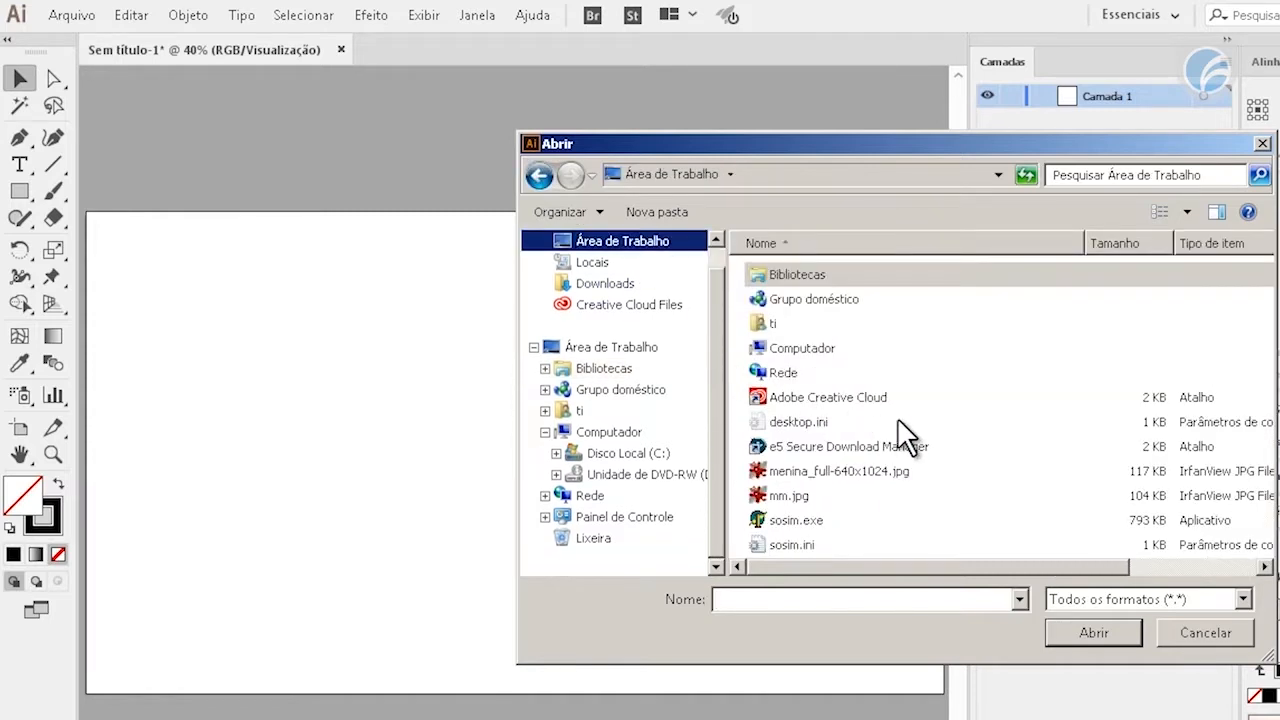
pyautogui.click(833, 471)
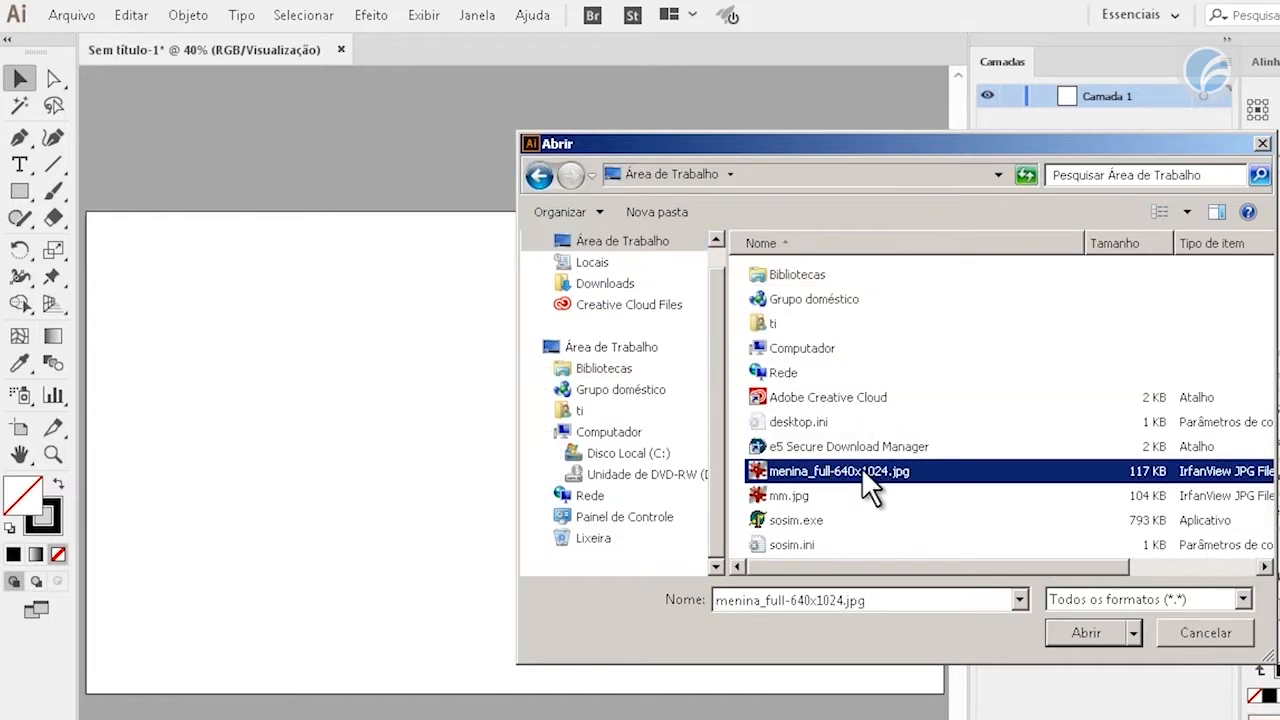
pyautogui.click(1090, 632)
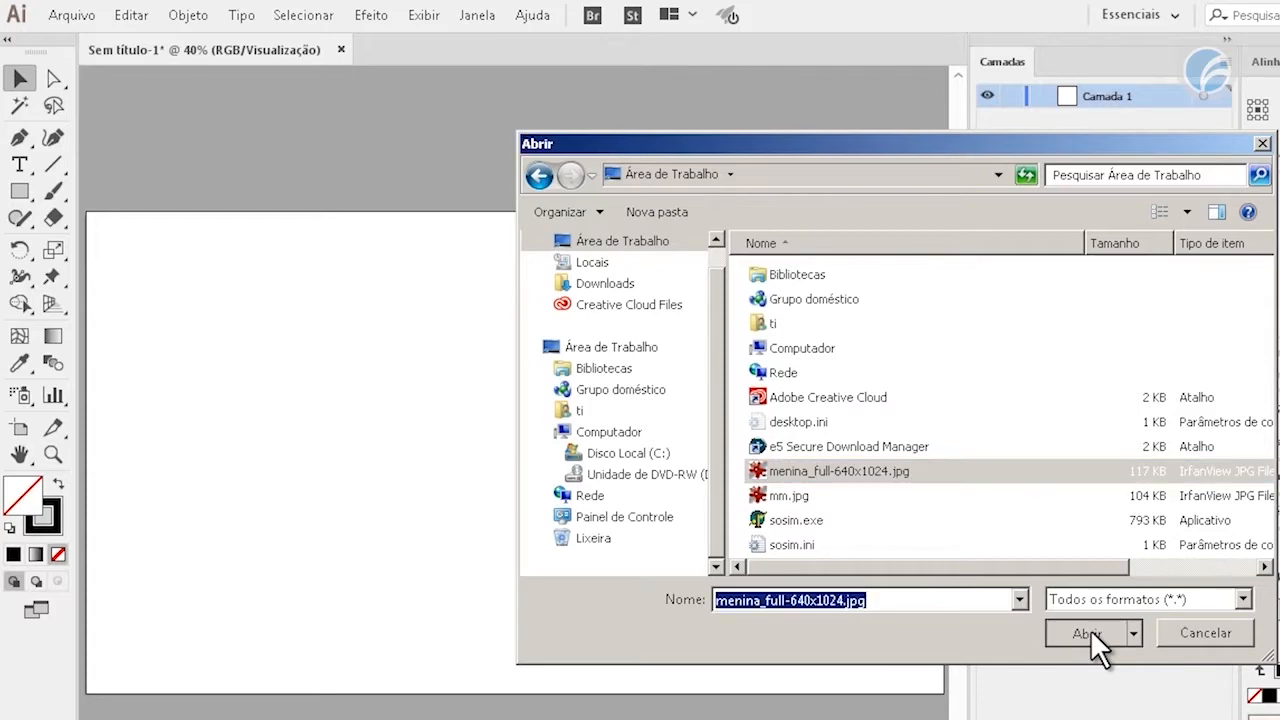
# Examine the opened illustration from top to bottom and compare its document with the blank untitled one
pyautogui.scroll(-1, 557, 457)
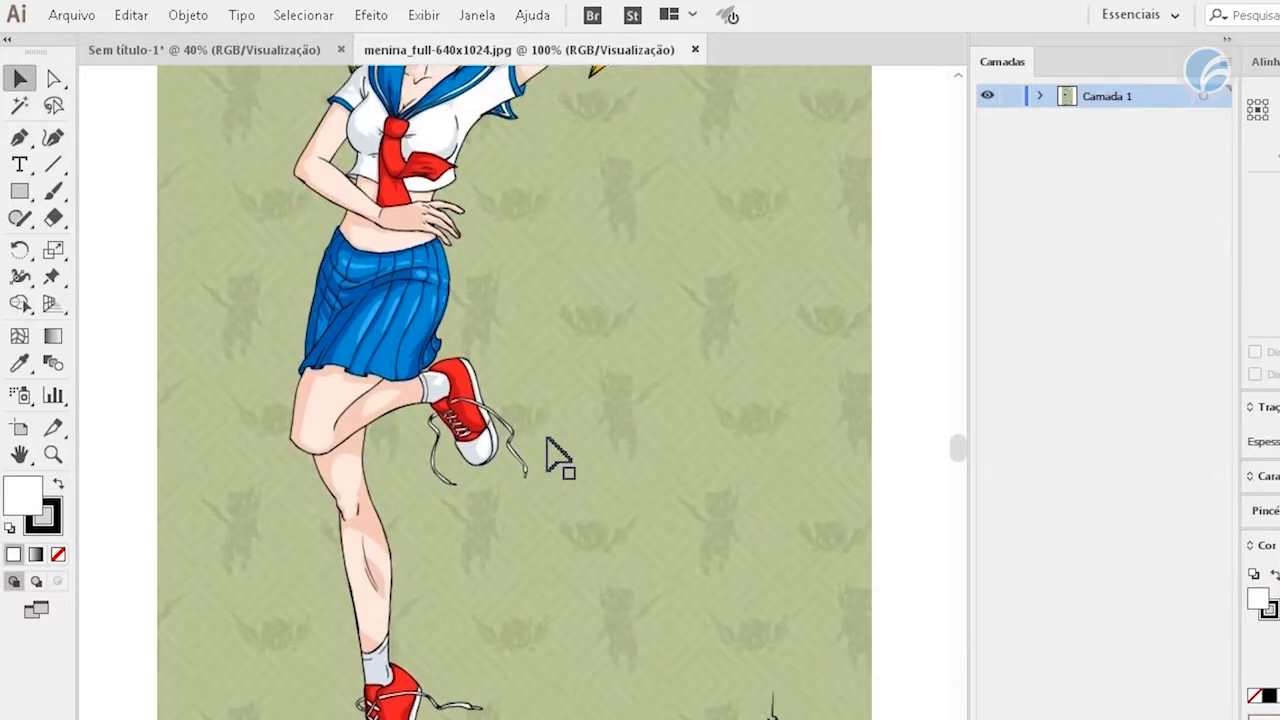
pyautogui.scroll(6, 586, 443)
pyautogui.scroll(-1, 640, 415)
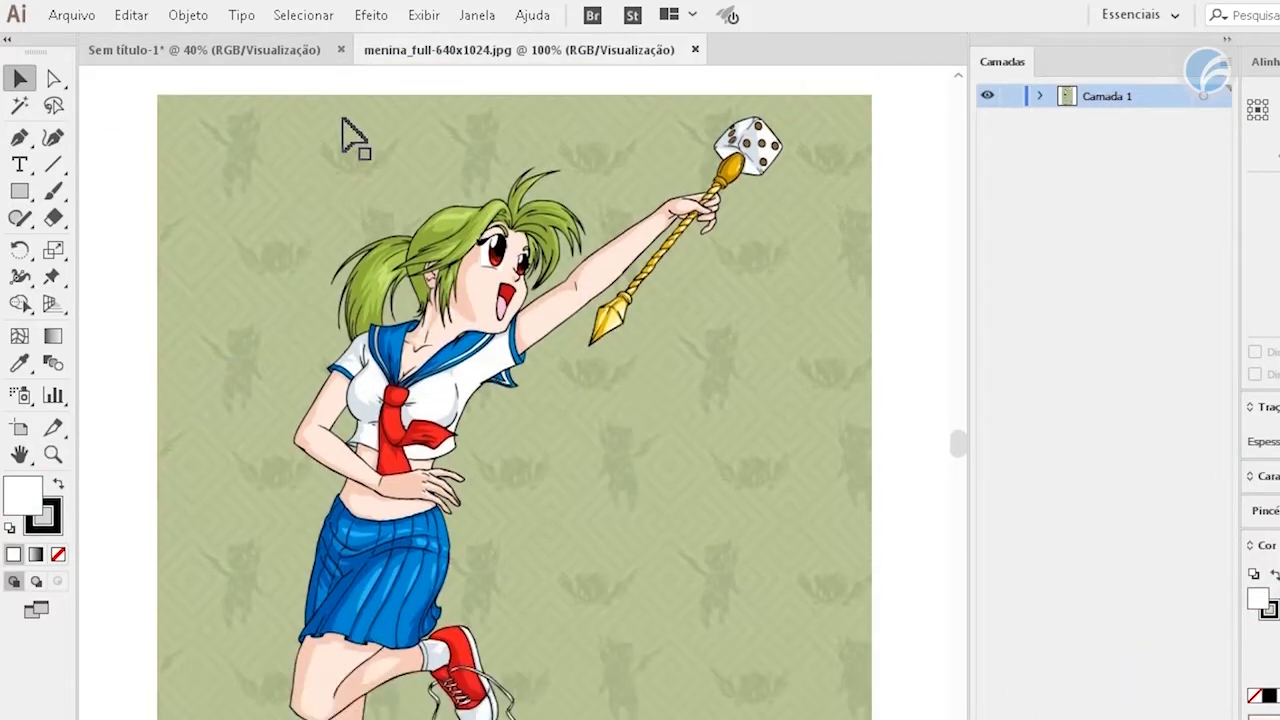
pyautogui.click(230, 48)
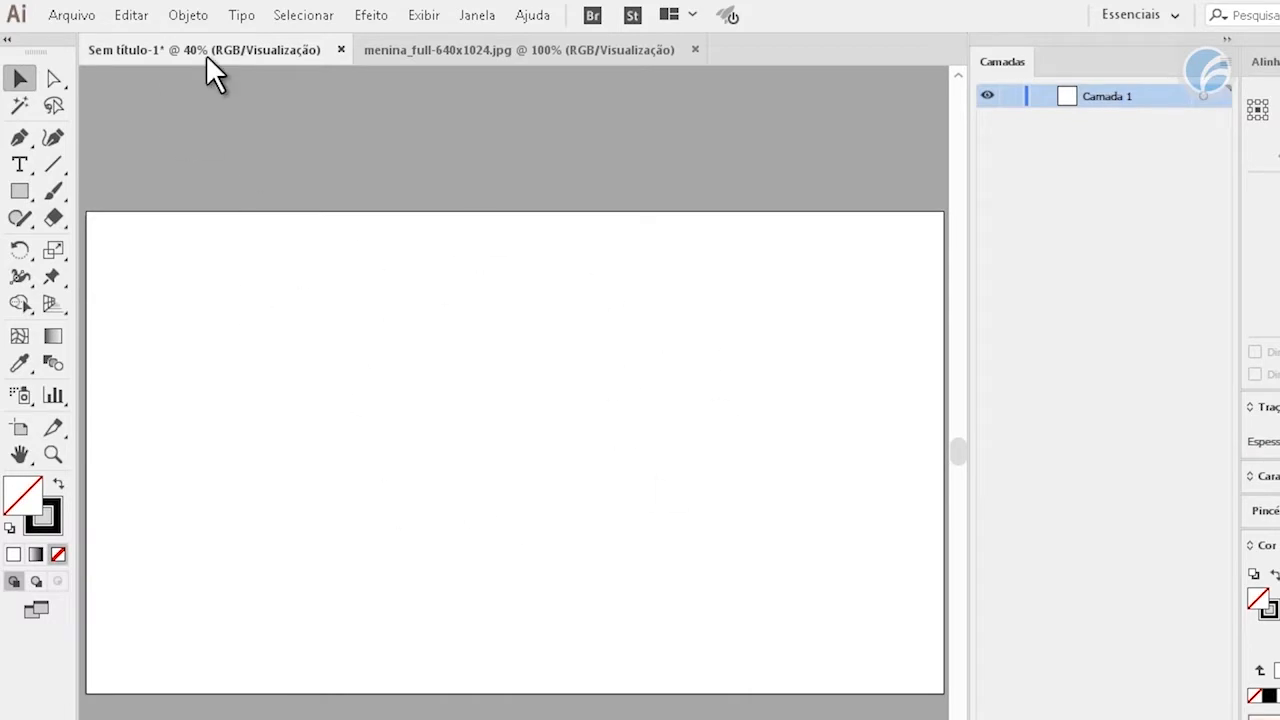
pyautogui.click(487, 48)
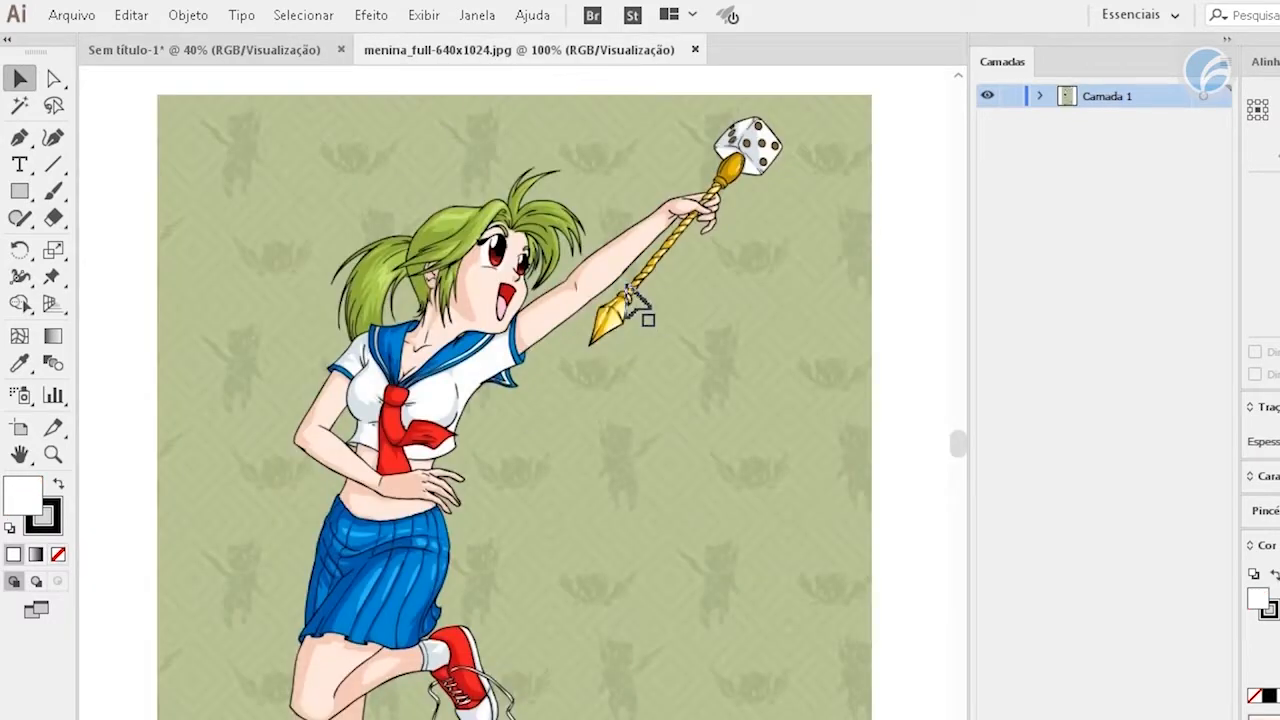
pyautogui.click(598, 335)
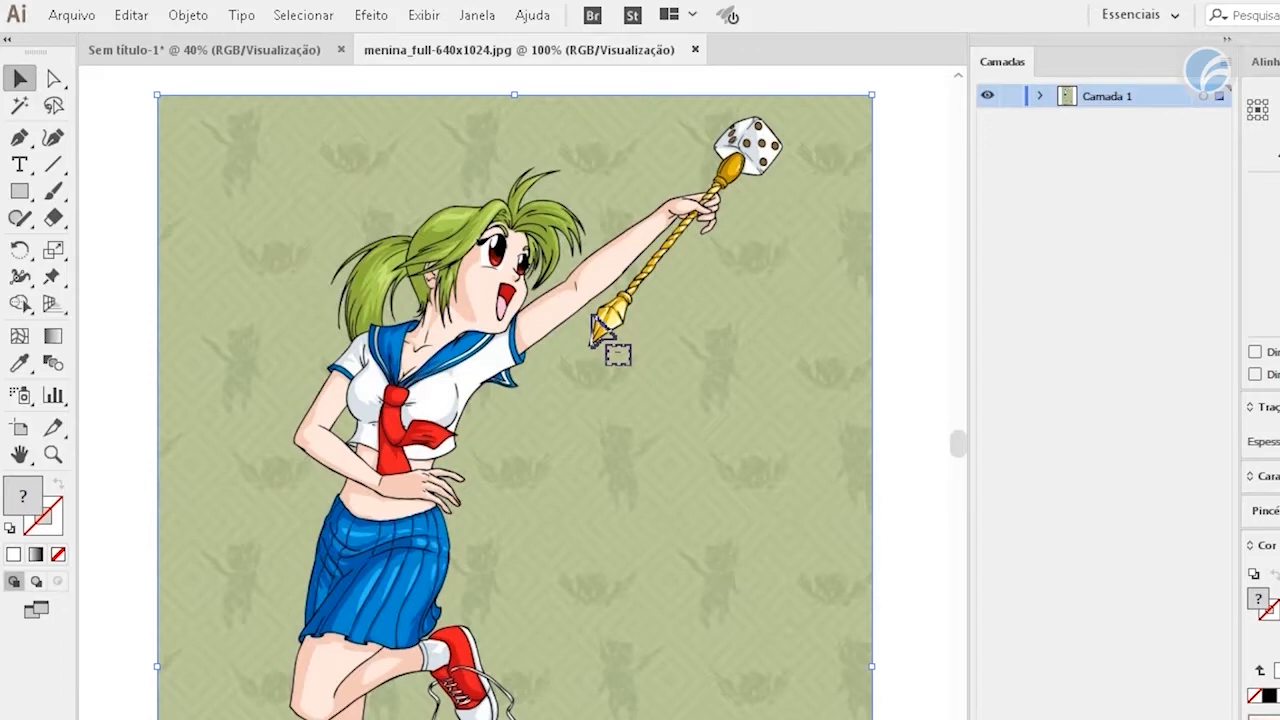
pyautogui.scroll(-6, 600, 330)
pyautogui.scroll(5, 607, 323)
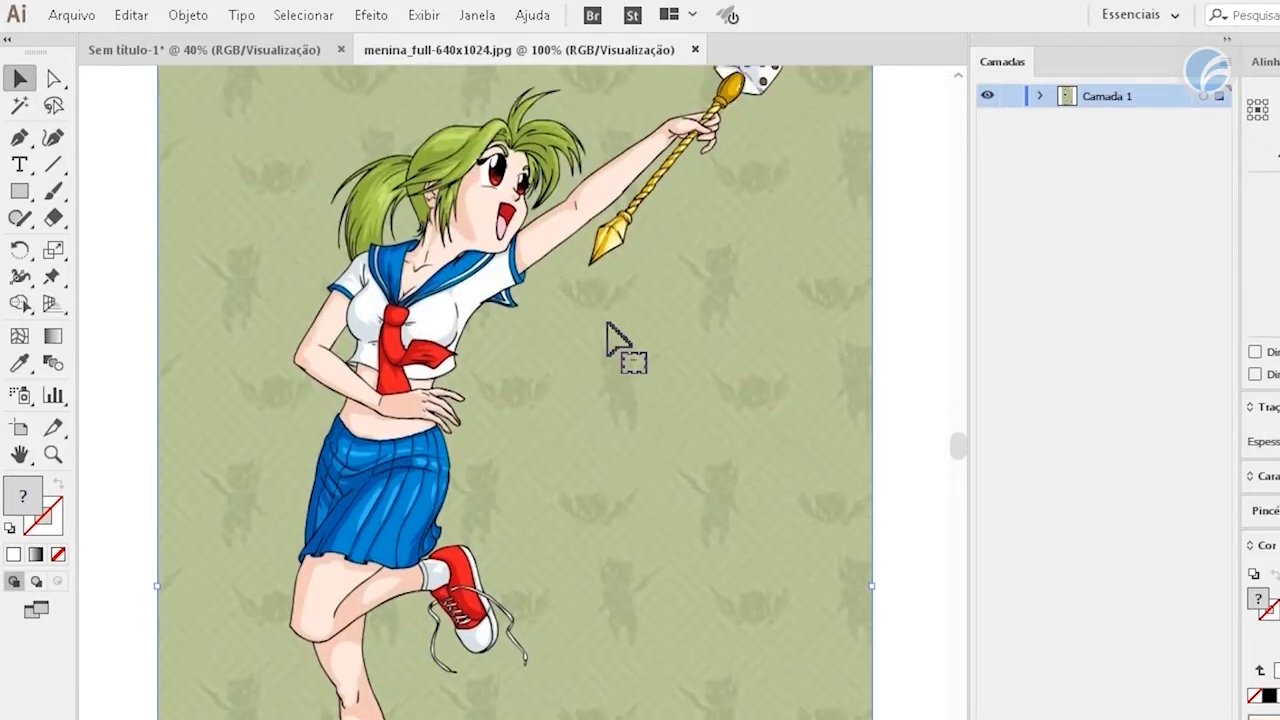
pyautogui.scroll(1, 615, 345)
pyautogui.scroll(-4, 615, 345)
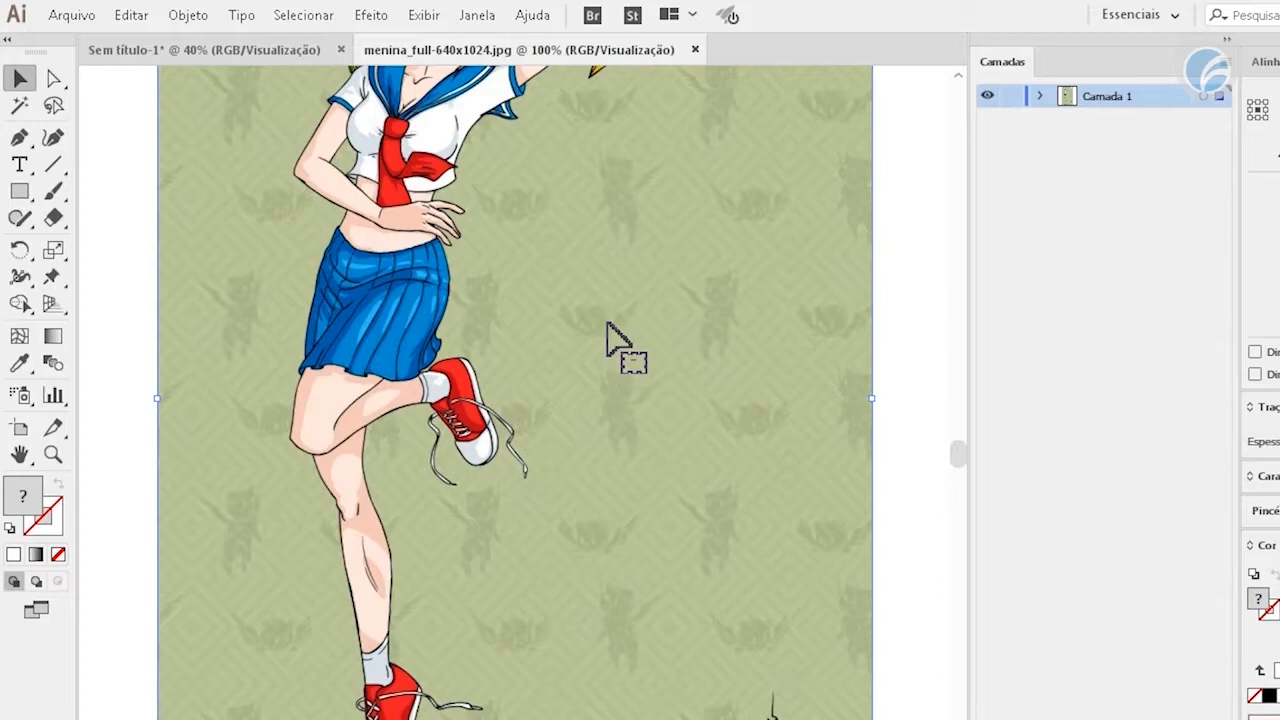
pyautogui.click(204, 49)
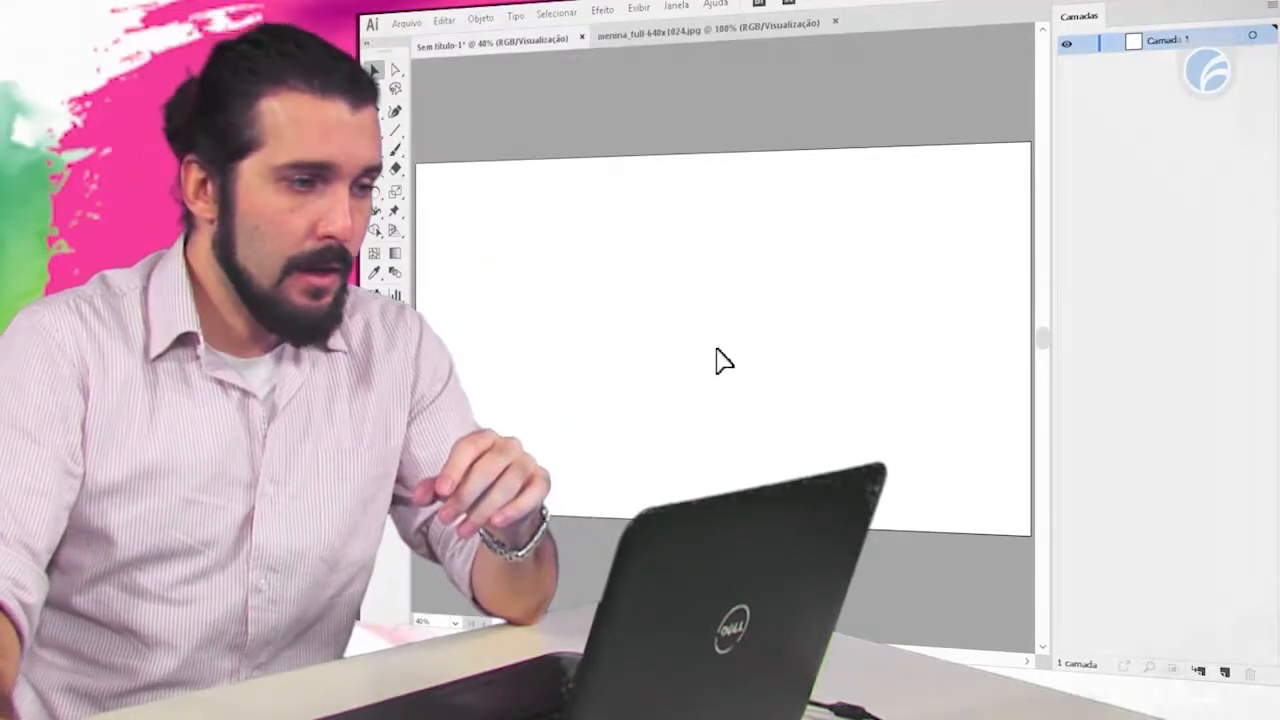
pyautogui.click(701, 32)
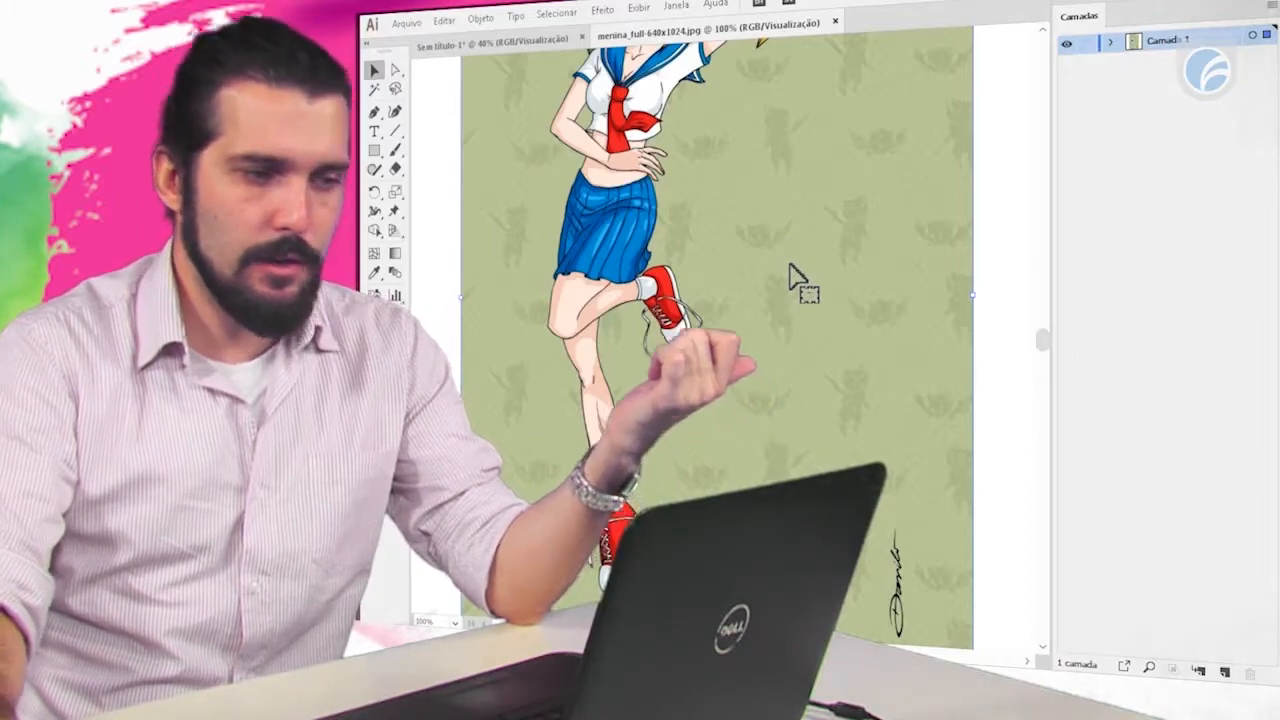
pyautogui.scroll(3, 797, 272)
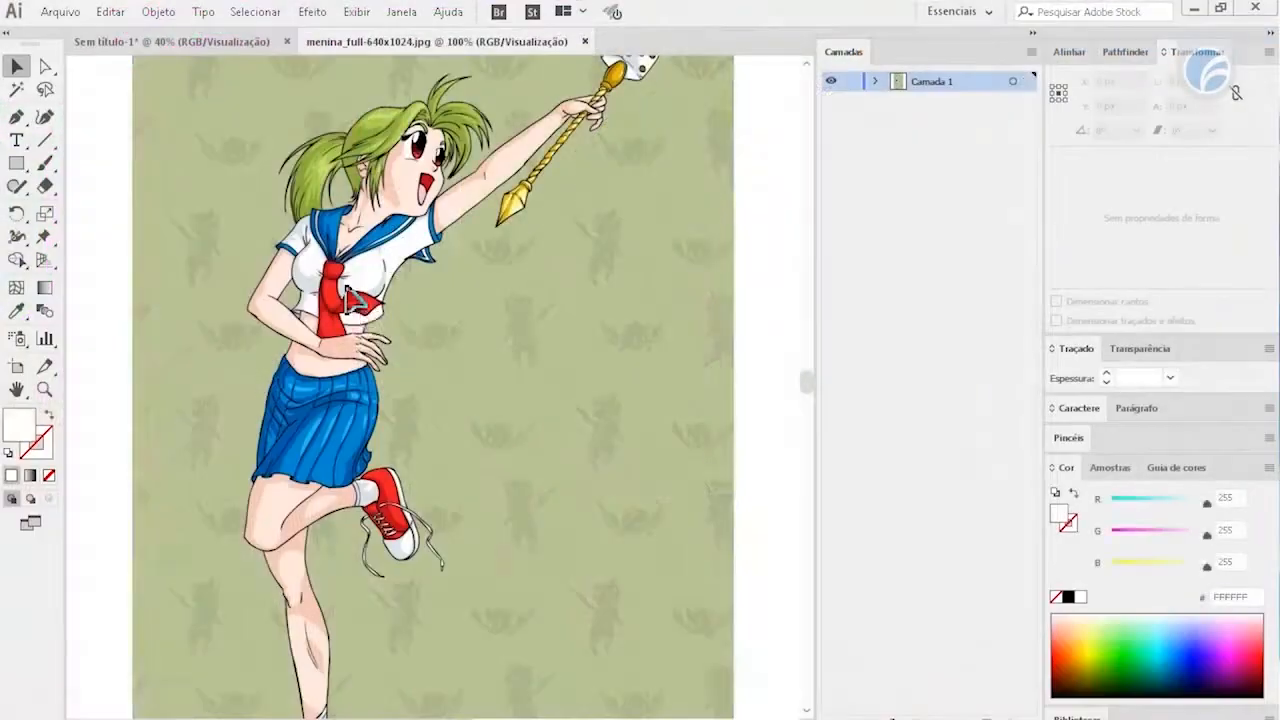
# Copy the whole illustration into the untitled document, activate the Selection tool, and return to the menina_full-640x1024.jpg document
pyautogui.click(347, 290)
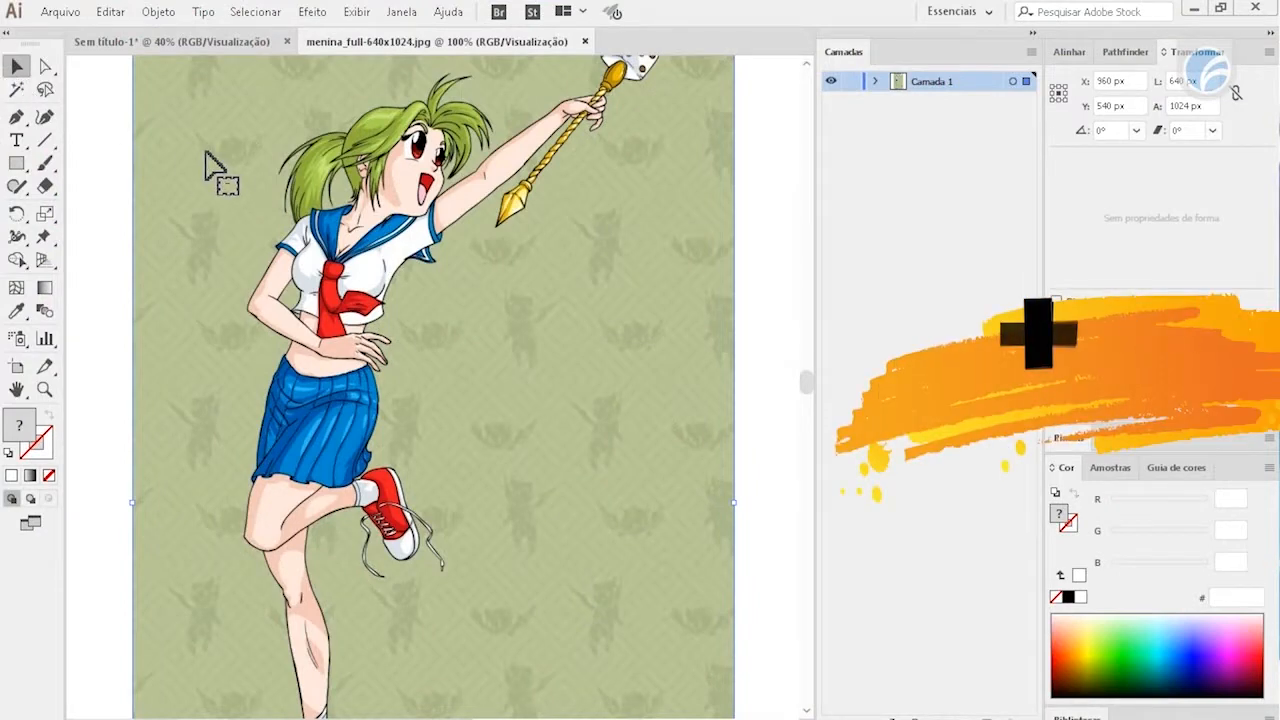
pyautogui.hotkey('ctrl', 'c')
pyautogui.press('c')
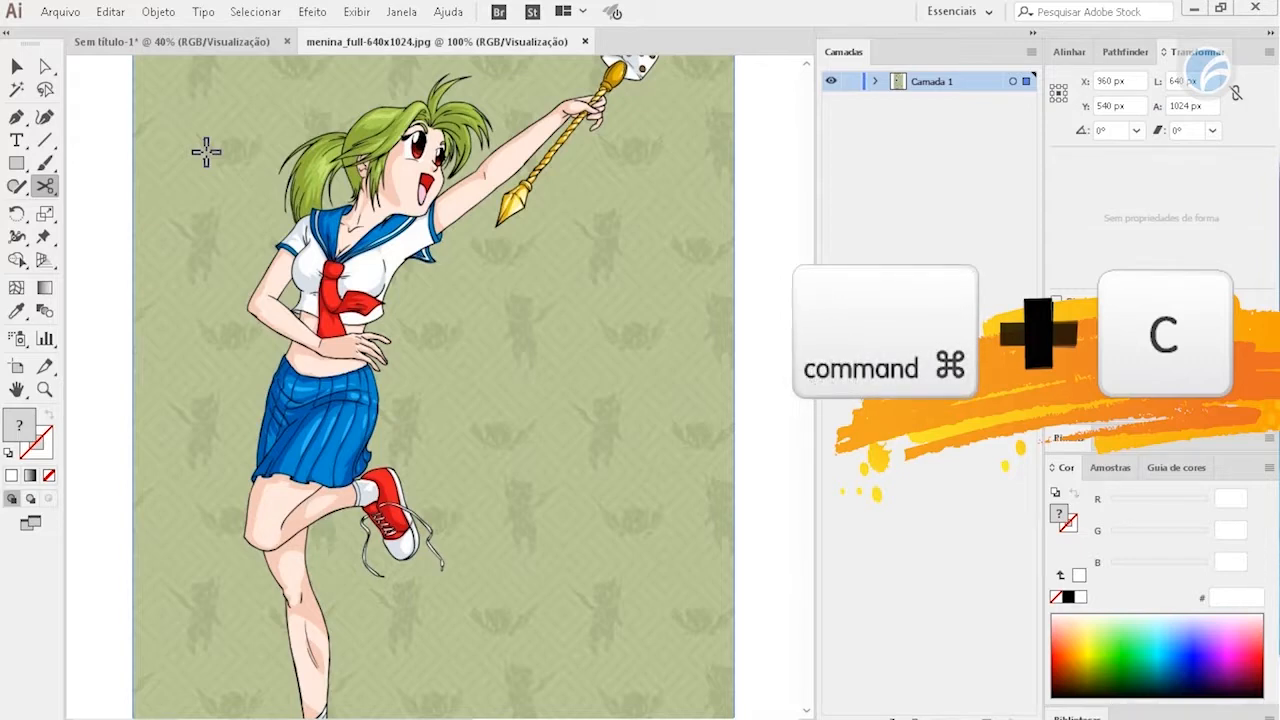
pyautogui.click(135, 45)
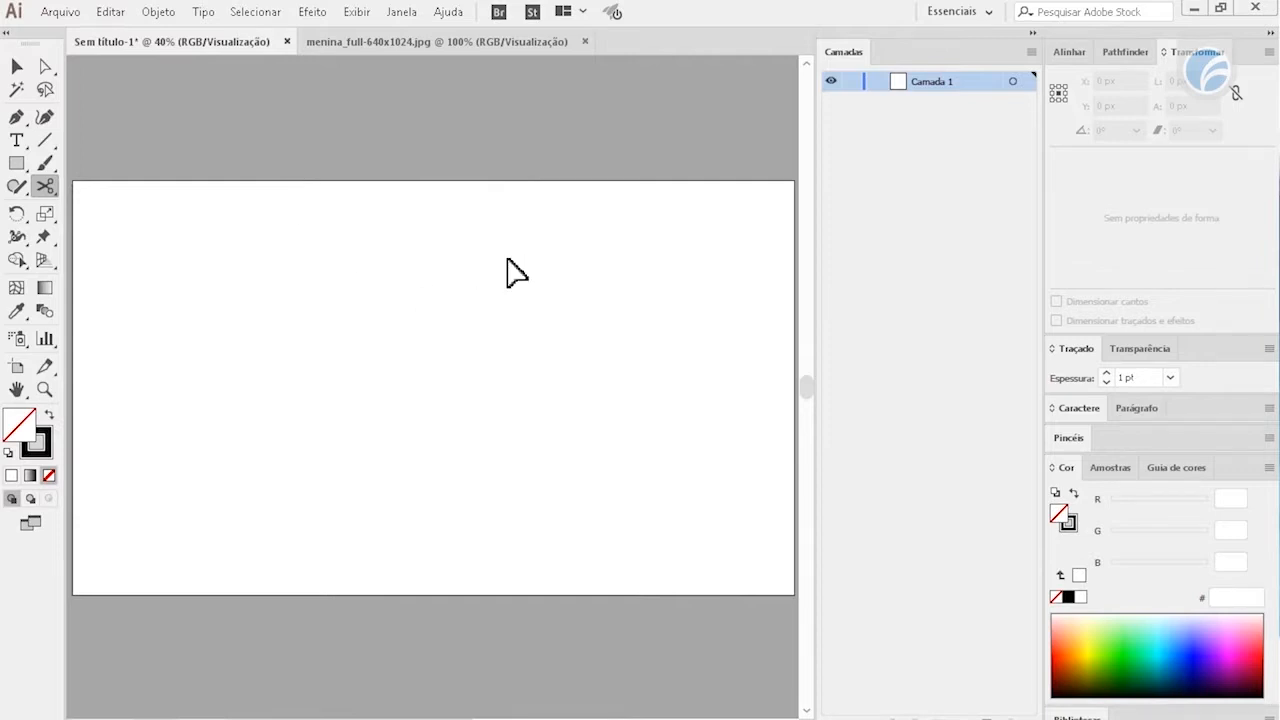
pyautogui.hotkey('ctrl', 'v')
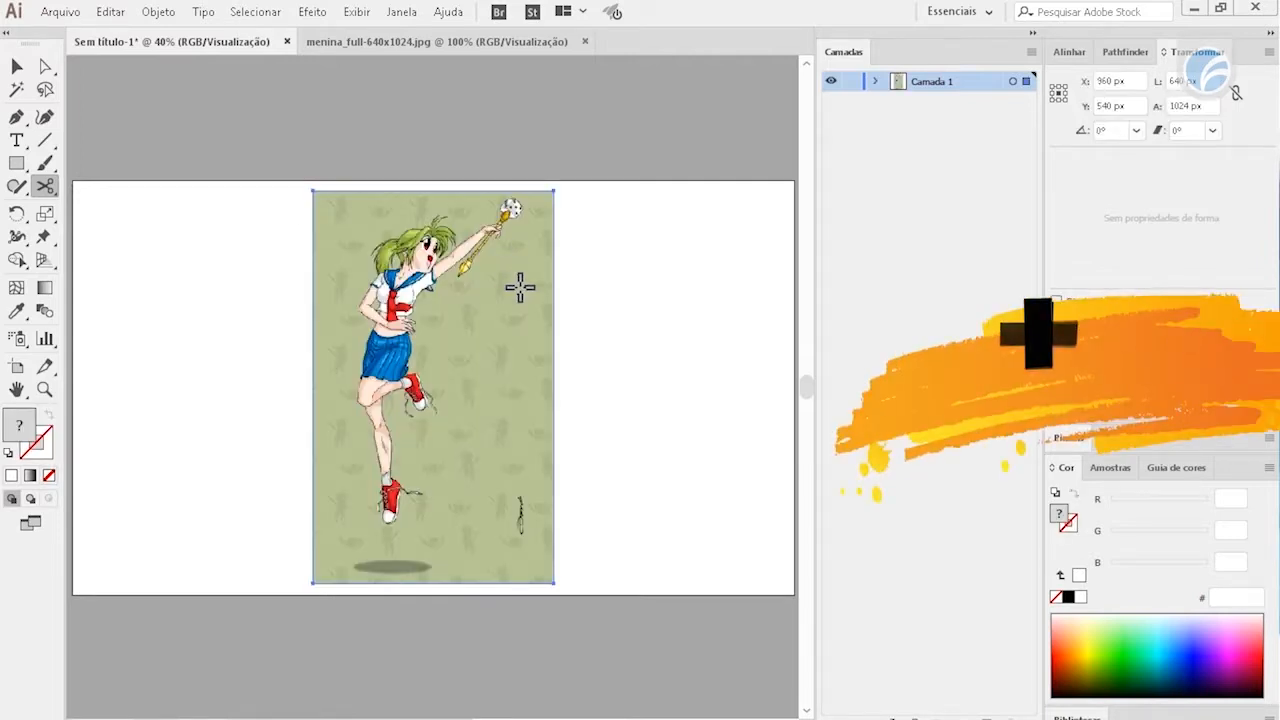
pyautogui.press('v')
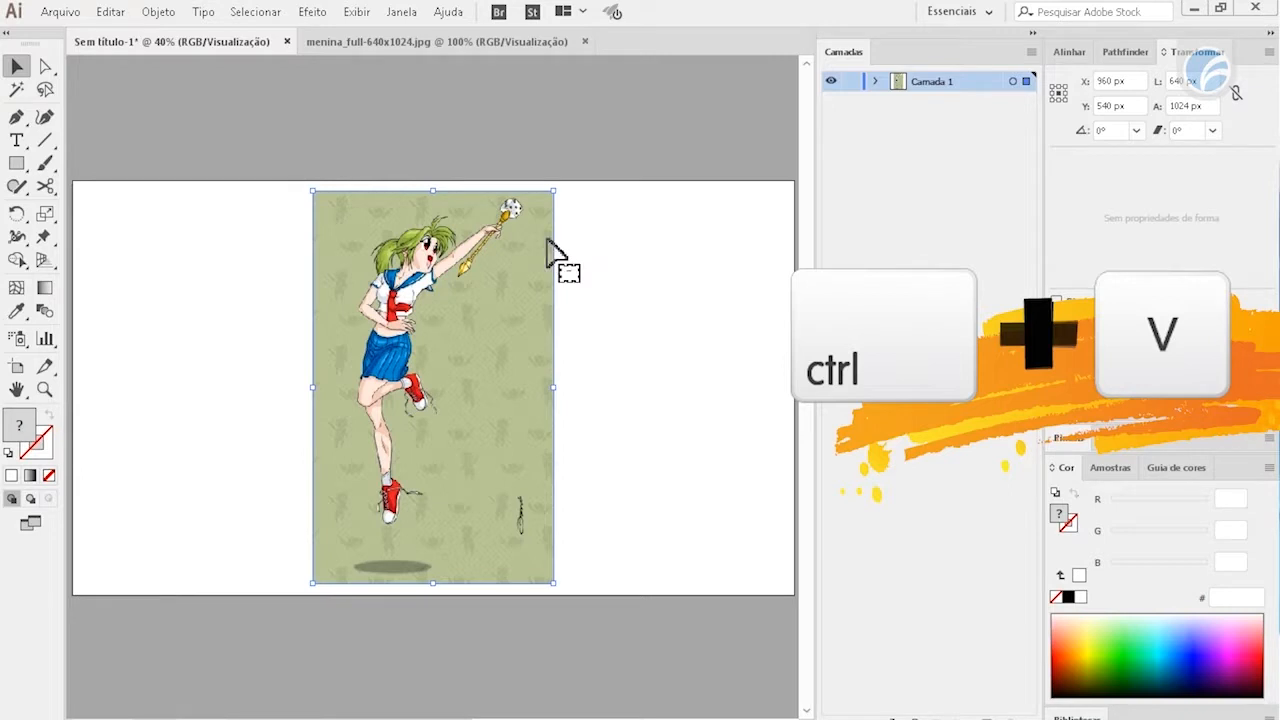
pyautogui.click(462, 43)
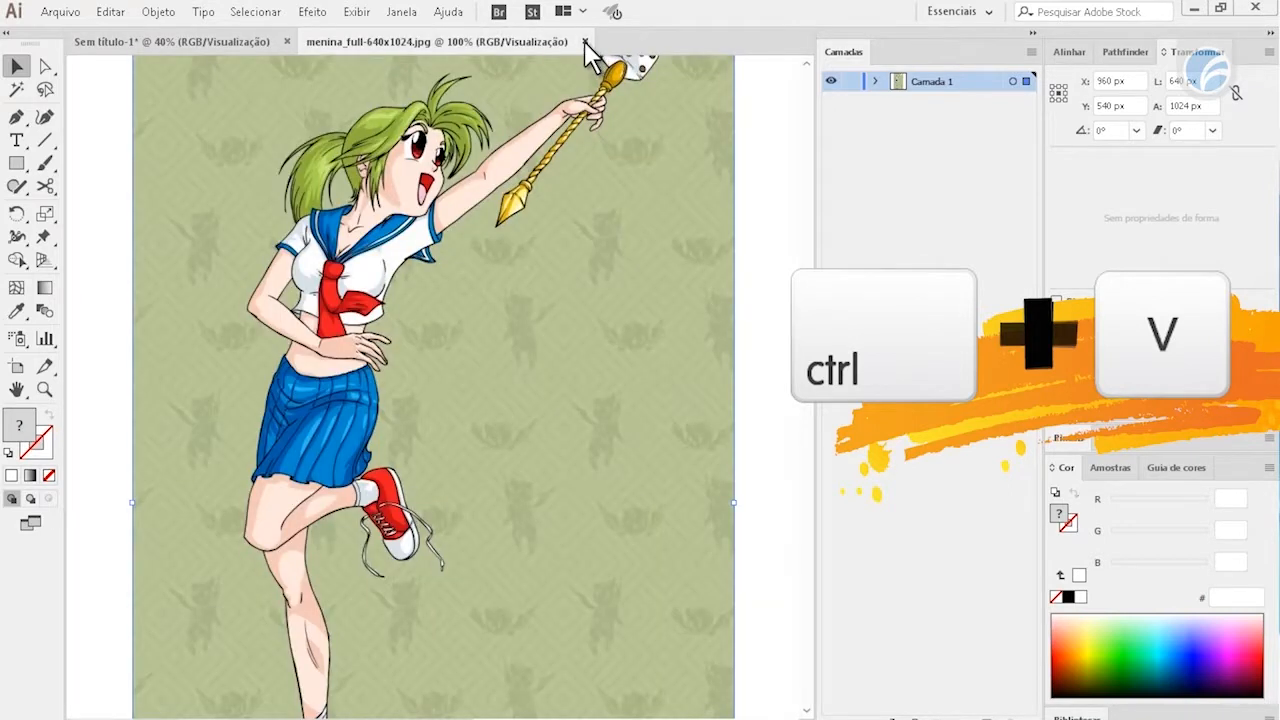
# Close the menina_full-640x1024.jpg document and deselect the pasted illustration in the untitled document
pyautogui.click(585, 42)
pyautogui.click(725, 268)
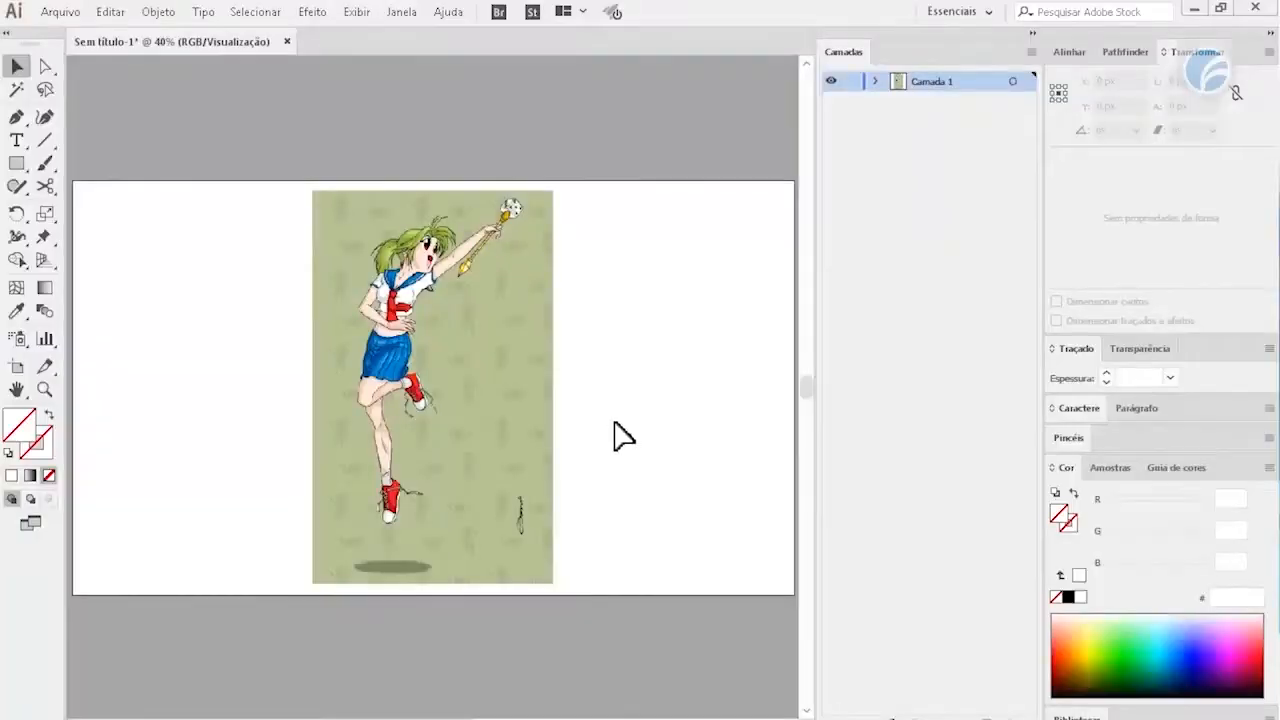
# Examine the pasted illustration on the untitled artboard, from the overview down to the character's details
pyautogui.moveTo(617, 434); pyautogui.dragTo(580, 425)
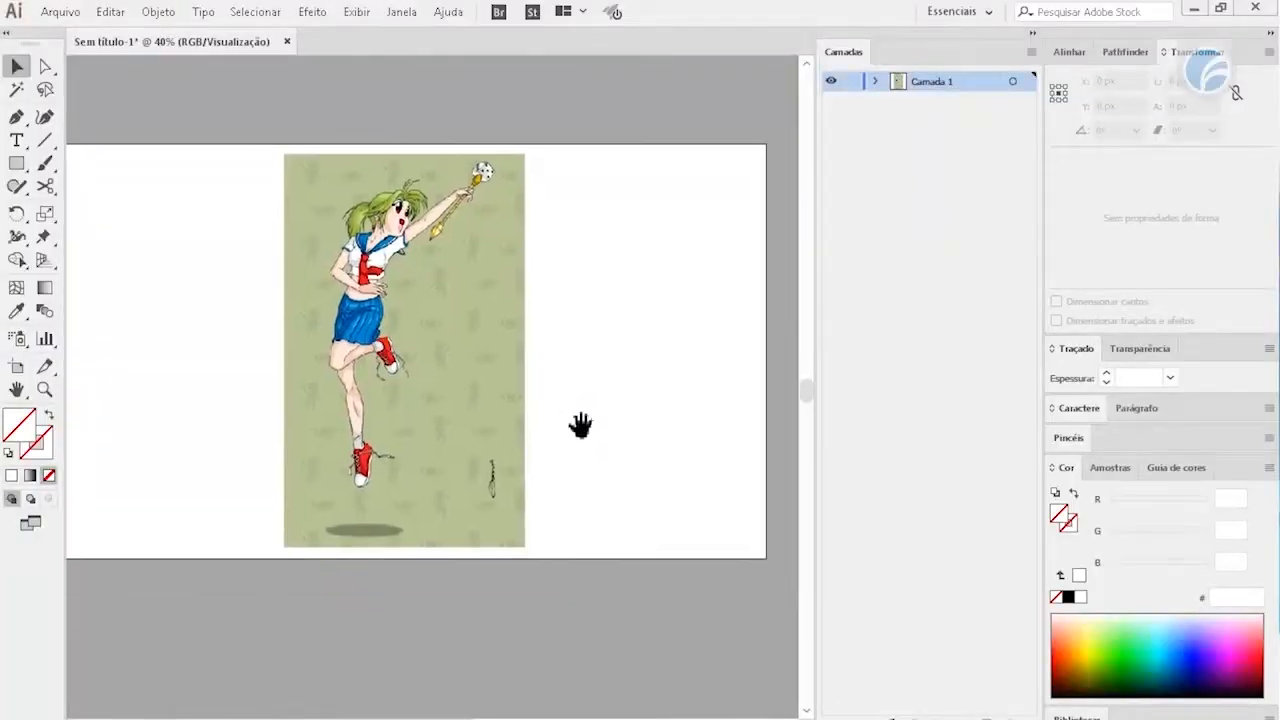
pyautogui.hotkey('ctrl', '-')
pyautogui.hotkey('ctrl', '-')
pyautogui.hotkey('ctrl', '+')
pyautogui.hotkey('ctrl', '+')
pyautogui.moveTo(421, 341); pyautogui.dragTo(547, 414)
pyautogui.hotkey('ctrl', '+')
pyautogui.moveTo(572, 469)
pyautogui.mouseDown()
pyautogui.moveTo(563, 240)
pyautogui.moveTo(491, 320)
pyautogui.moveTo(520, 429)
pyautogui.moveTo(515, 532)
pyautogui.mouseUp()
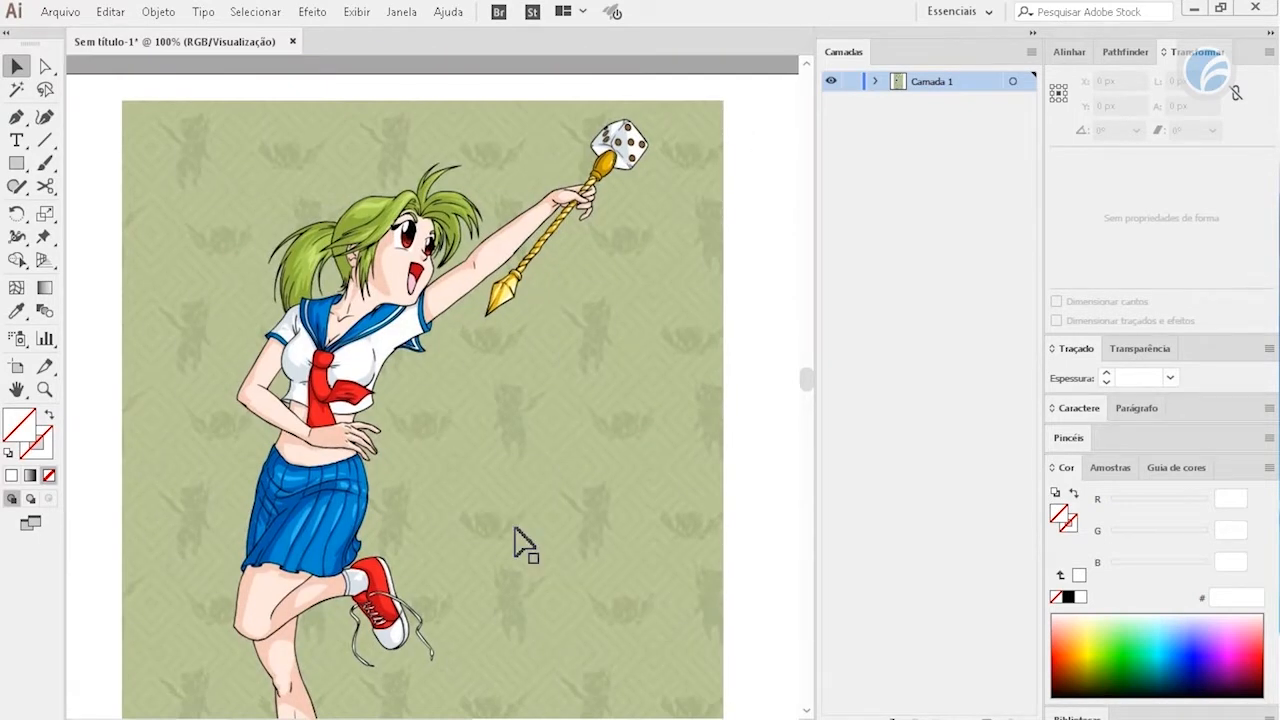
pyautogui.moveTo(597, 603); pyautogui.dragTo(531, 240)
# Select the pasted illustration and rename its layer, Camada 1, as "imagem fonte"
pyautogui.click(476, 308)
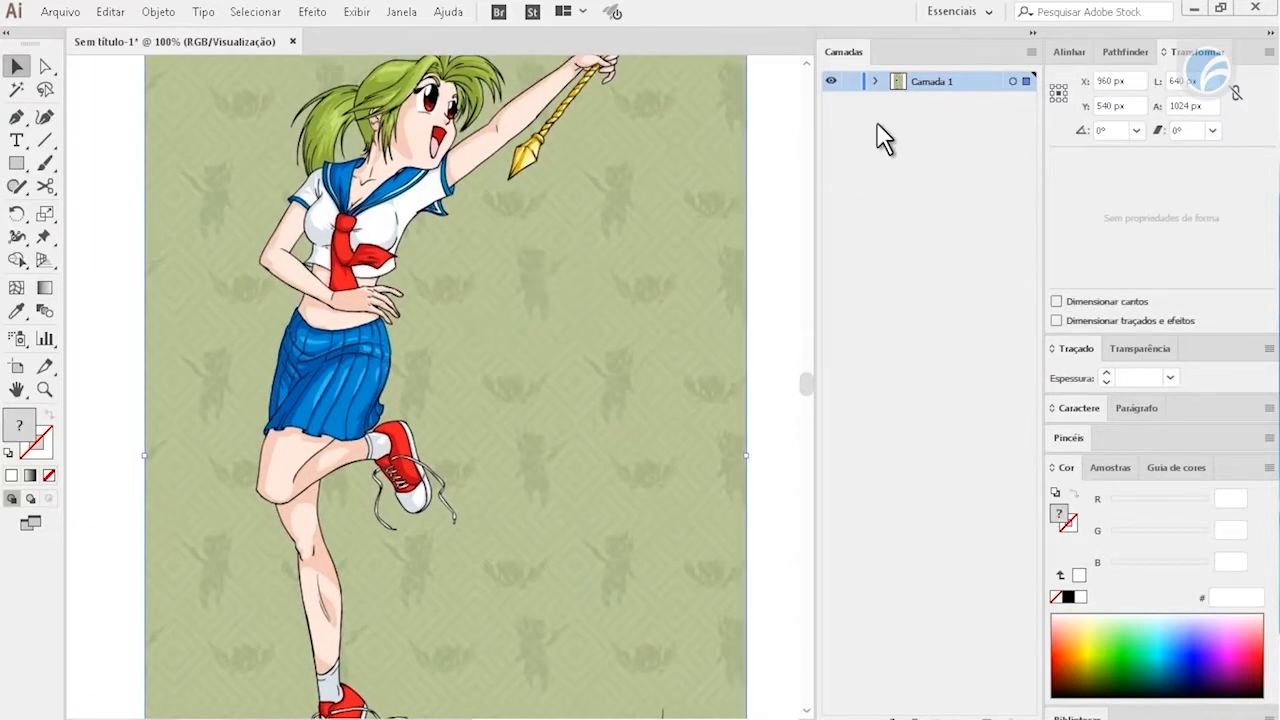
pyautogui.doubleClick(932, 81)
pyautogui.press('Return')
pyautogui.doubleClick(940, 81)
pyautogui.click(971, 138)
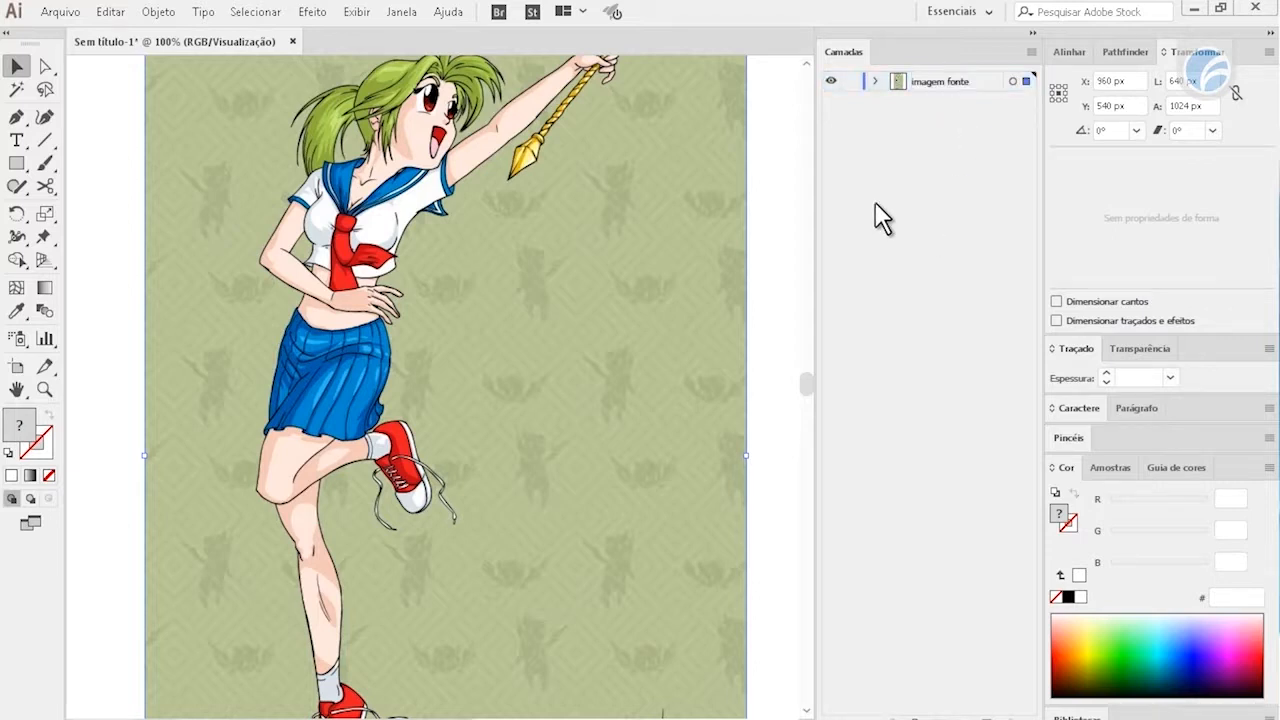
# Try out the imagem fonte layer's lock and visibility toggles, leaving the layer visible and locked
pyautogui.click(853, 84)
pyautogui.click(853, 84)
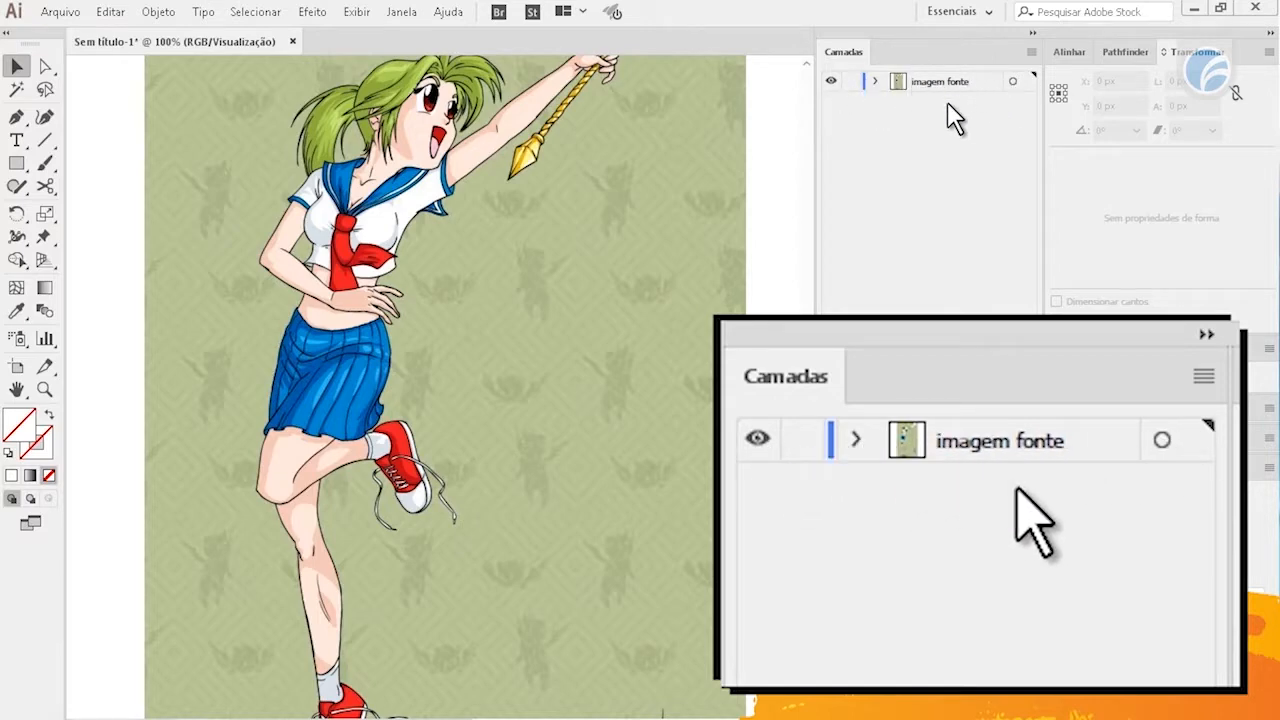
pyautogui.keyDown('ctrl'); pyautogui.click(830, 82); pyautogui.keyUp('ctrl')
pyautogui.keyDown('ctrl'); pyautogui.click(830, 82); pyautogui.keyUp('ctrl')
pyautogui.keyDown('ctrl'); pyautogui.click(830, 82); pyautogui.keyUp('ctrl')
pyautogui.keyDown('ctrl'); pyautogui.click(830, 82); pyautogui.keyUp('ctrl')
pyautogui.click(851, 83)
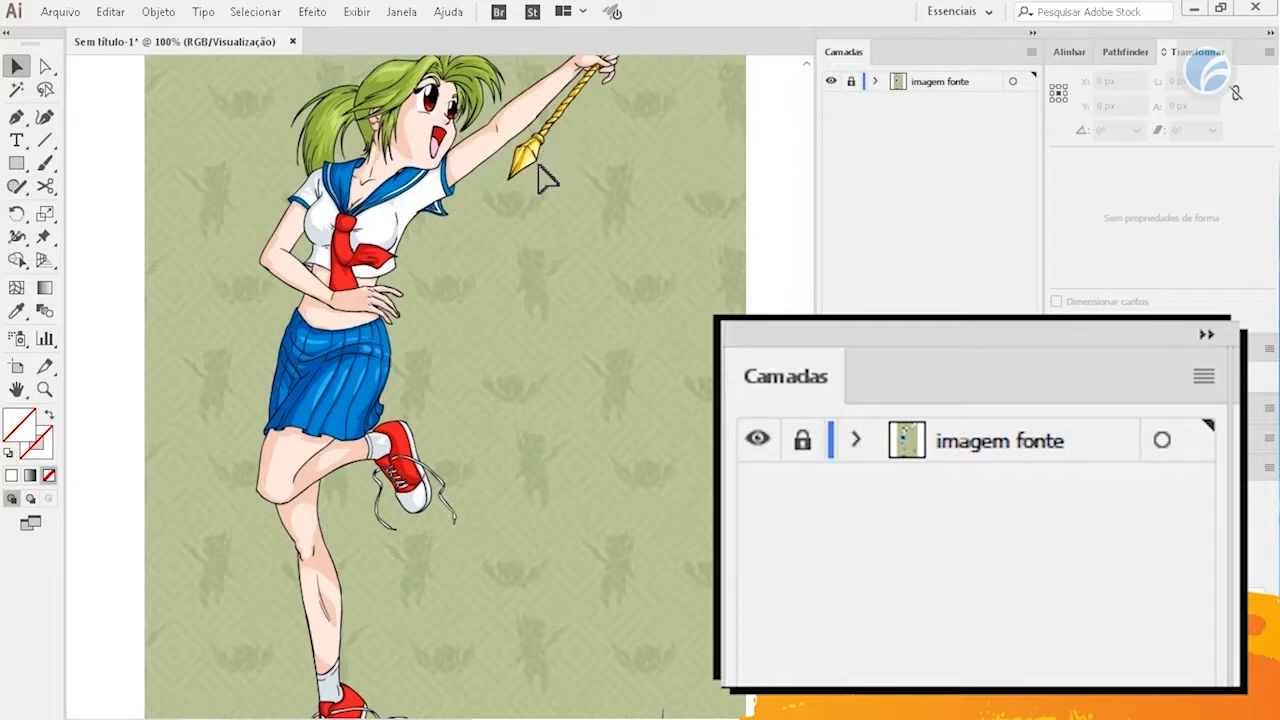
# Create a new layer above imagem fonte and name it "silhueta"
pyautogui.scroll(-2, 512, 232)
pyautogui.scroll(4, 512, 232)
pyautogui.click(935, 83)
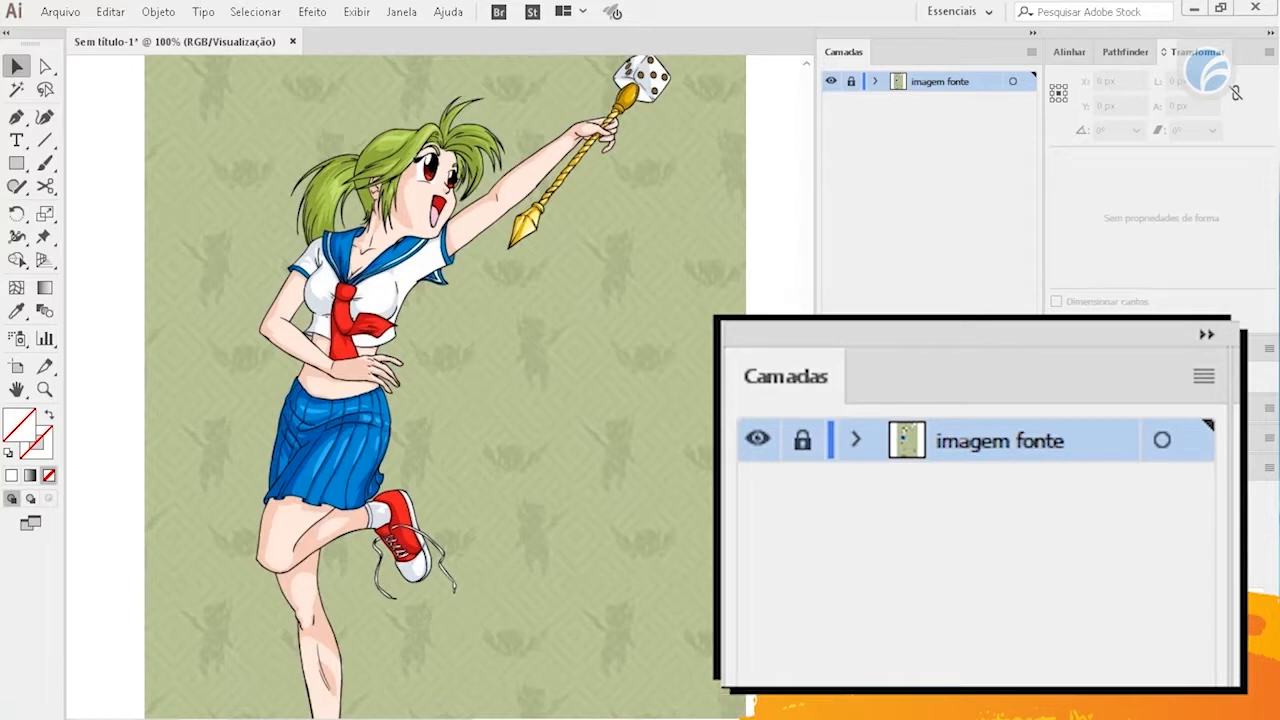
pyautogui.hotkey('ctrl', 'l')
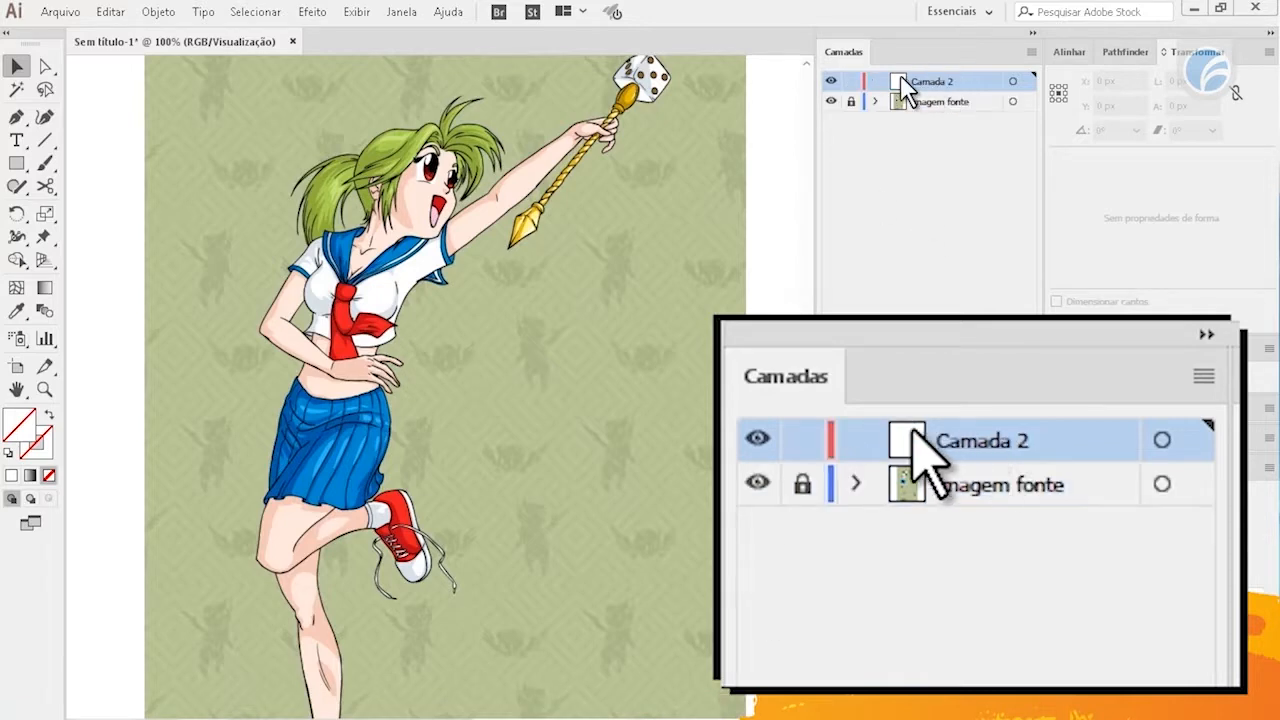
pyautogui.doubleClick(939, 81)
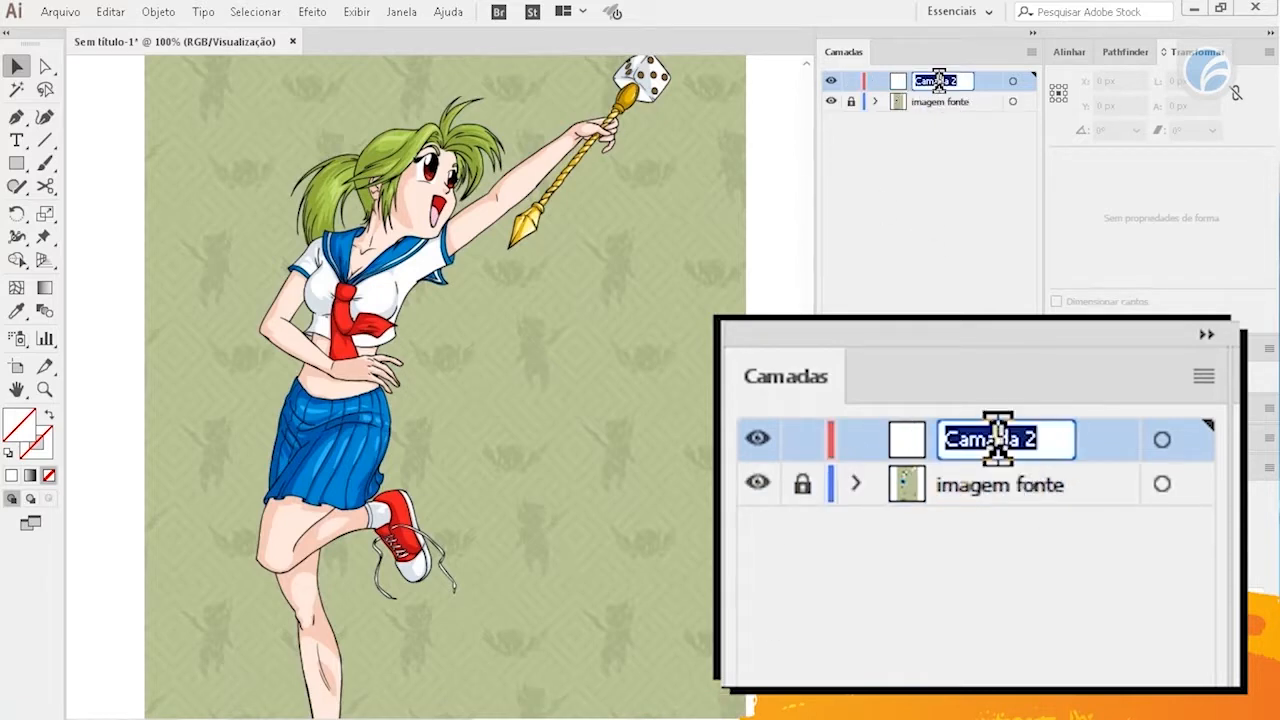
pyautogui.write('silh')
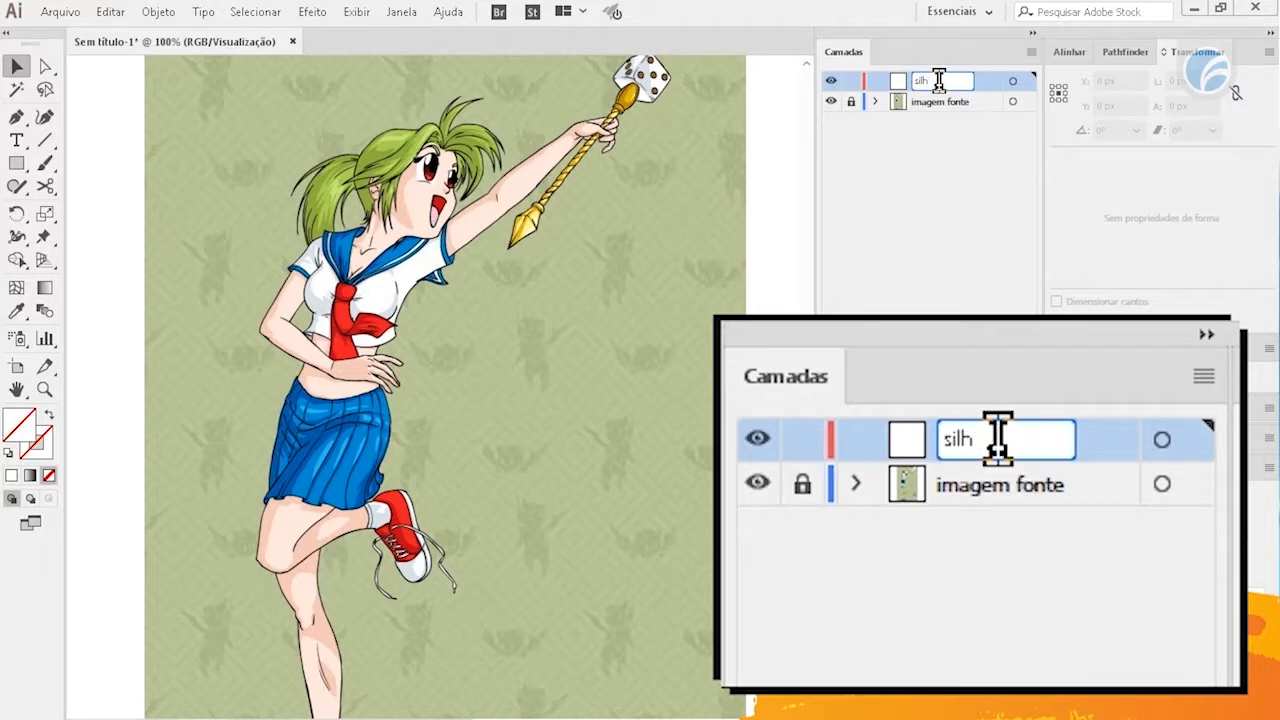
pyautogui.write('ueta')
pyautogui.press('Return')
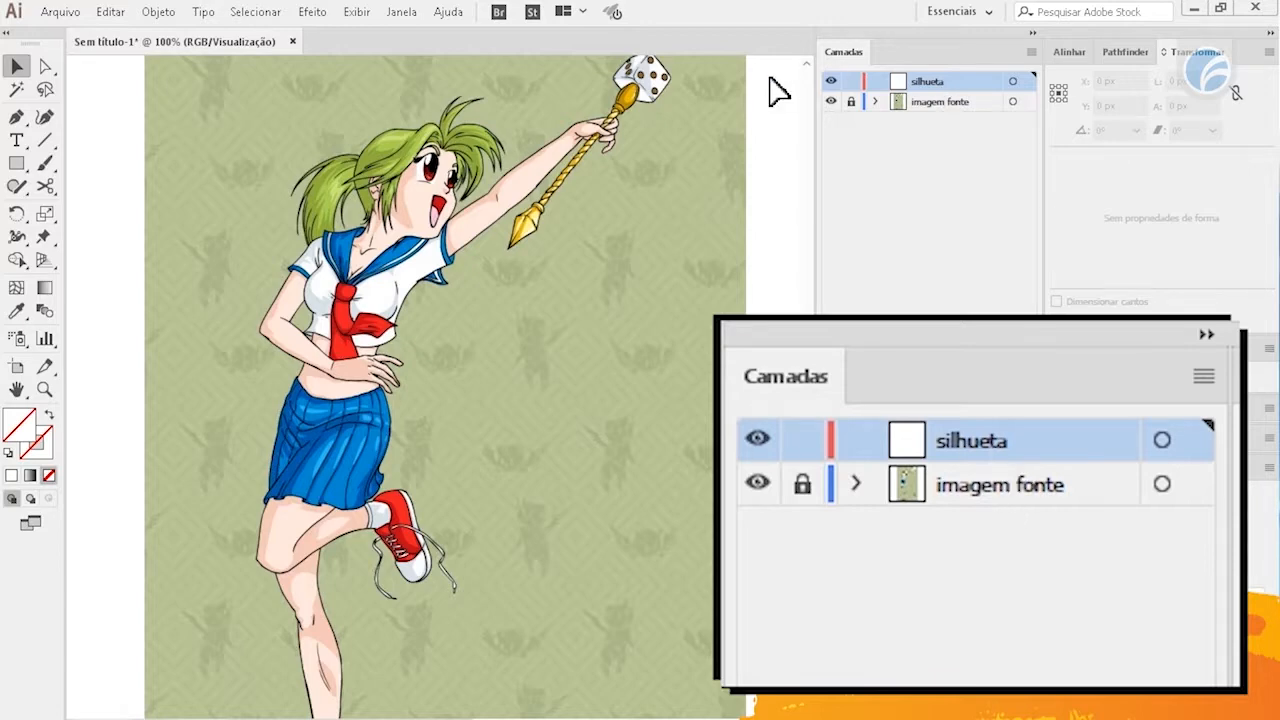
# Set the stroke colour to pure red, R 255, G 0, B 0, with no fill
pyautogui.moveTo(609, 287); pyautogui.dragTo(639, 298)
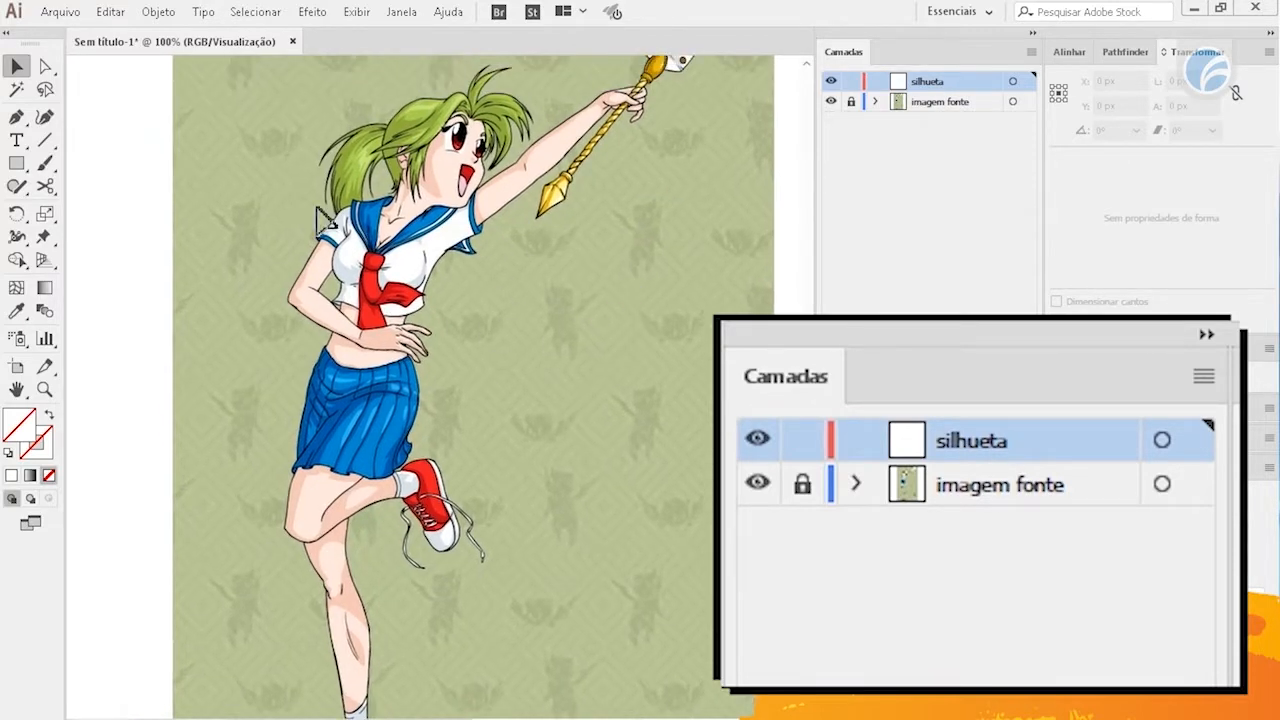
pyautogui.moveTo(487, 437); pyautogui.dragTo(537, 395)
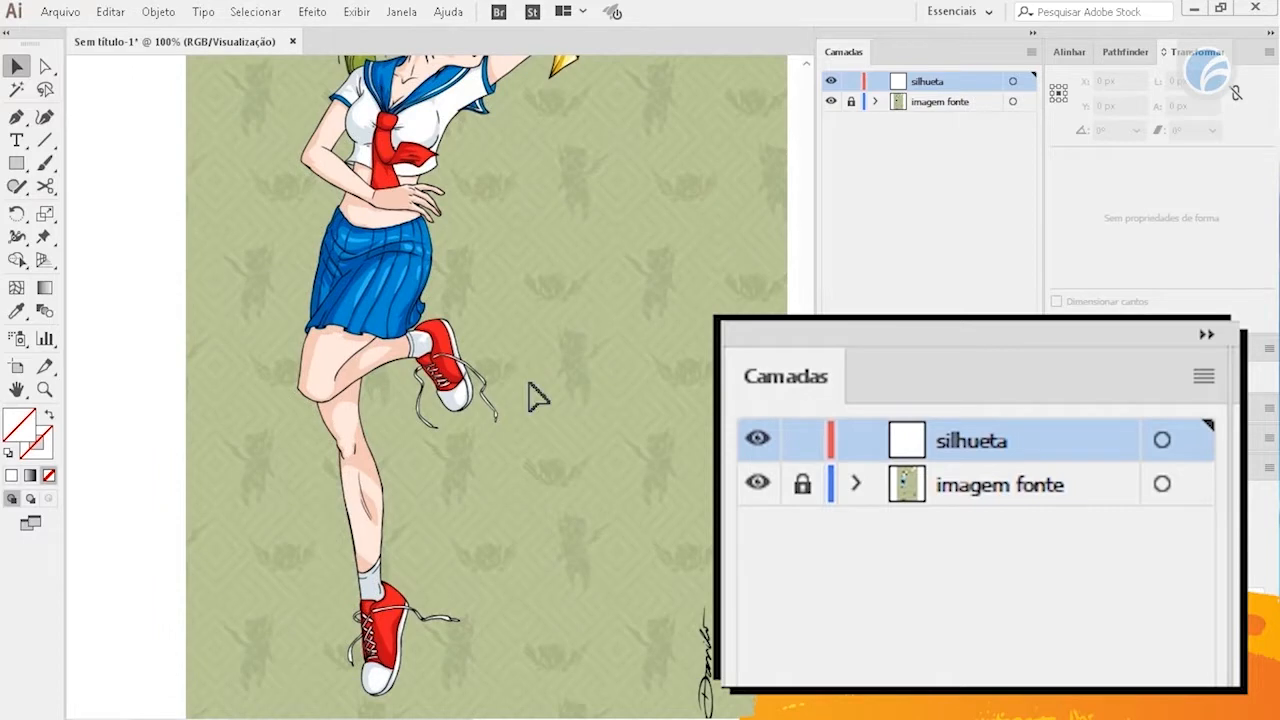
pyautogui.click(22, 426)
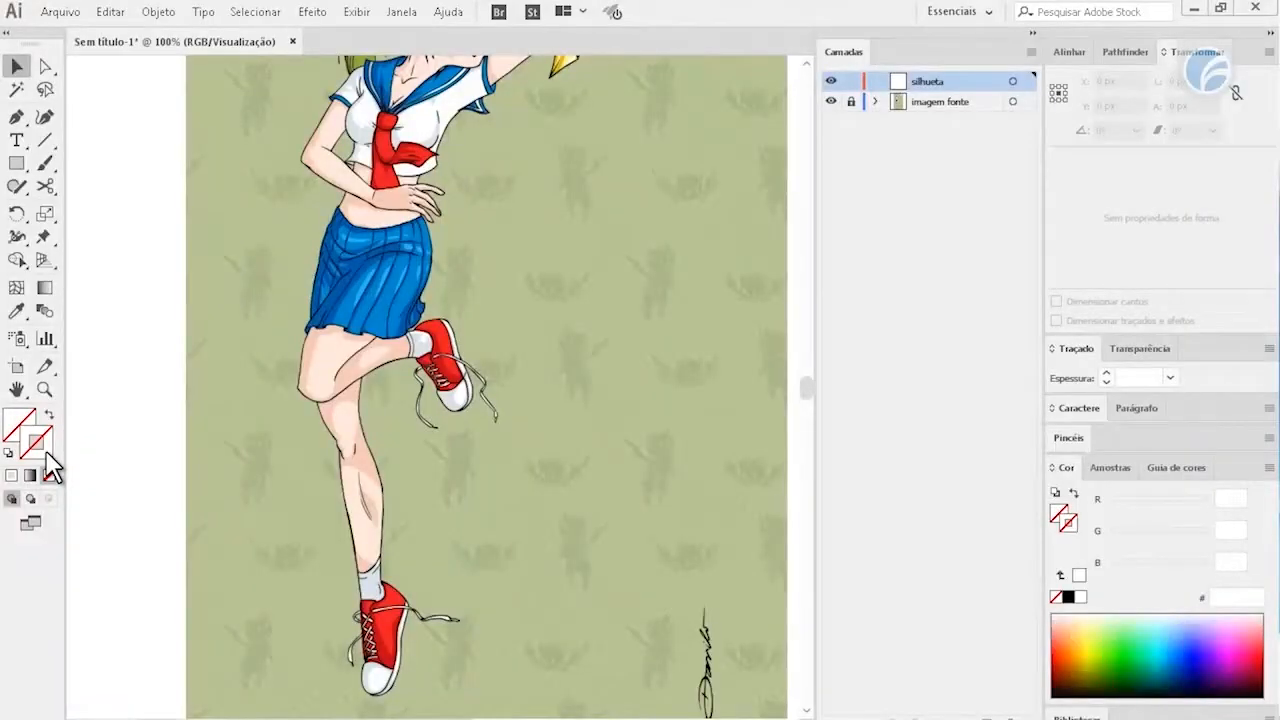
pyautogui.moveTo(283, 330); pyautogui.dragTo(242, 498)
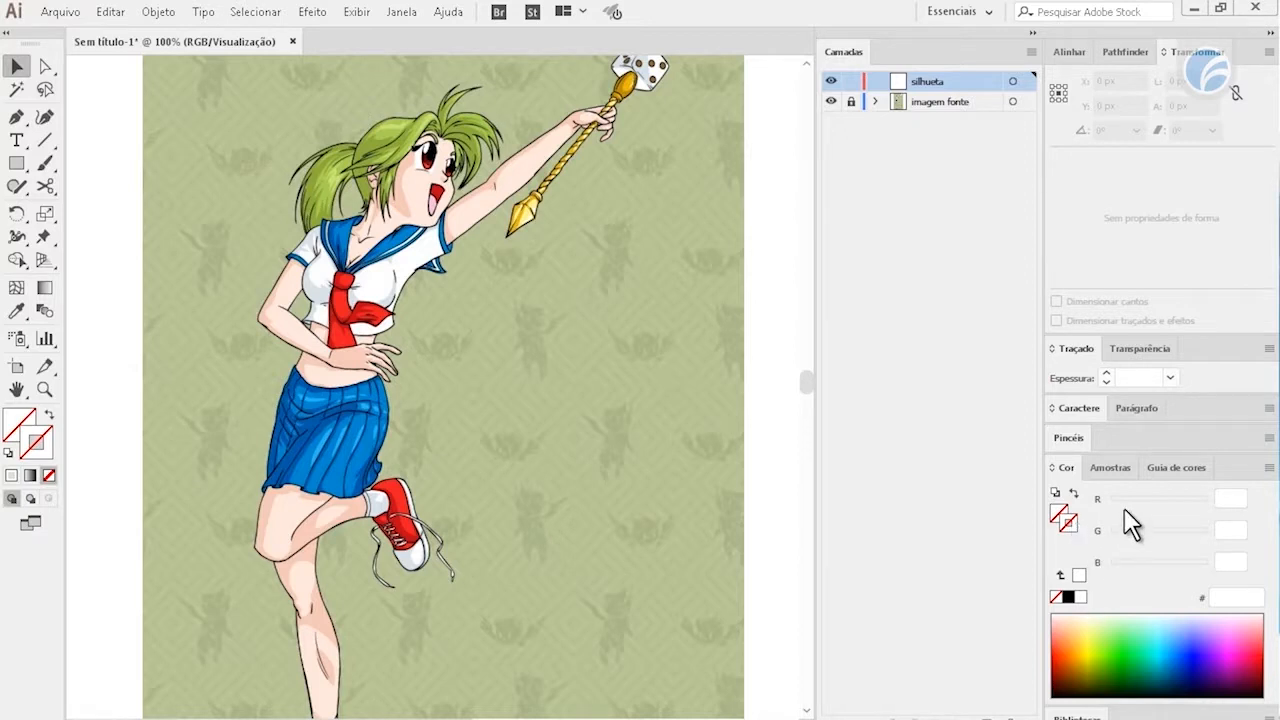
pyautogui.click(1190, 500)
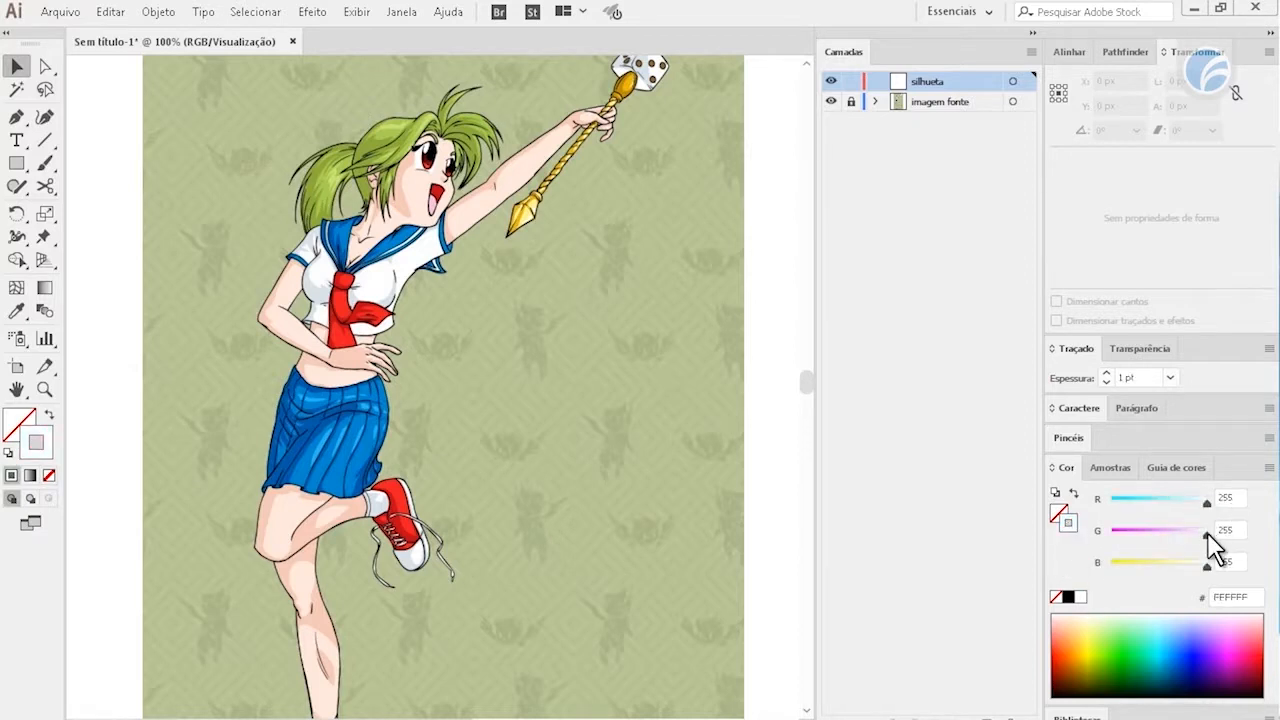
pyautogui.moveTo(1206, 533); pyautogui.dragTo(1111, 533)
pyautogui.moveTo(1206, 565); pyautogui.dragTo(1111, 565)
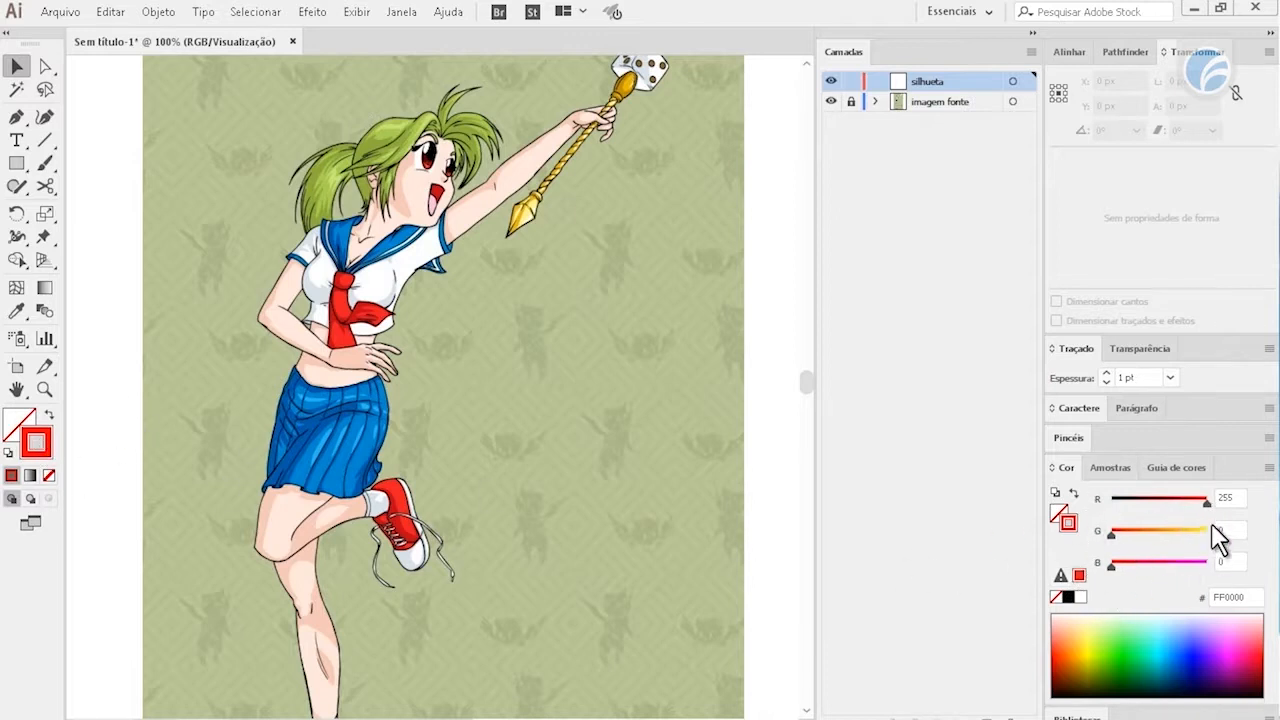
pyautogui.moveTo(1207, 503)
pyautogui.mouseDown()
pyautogui.moveTo(1115, 527)
pyautogui.moveTo(1255, 508)
pyautogui.mouseUp()
pyautogui.moveTo(536, 545); pyautogui.dragTo(524, 489)
pyautogui.click(1108, 468)
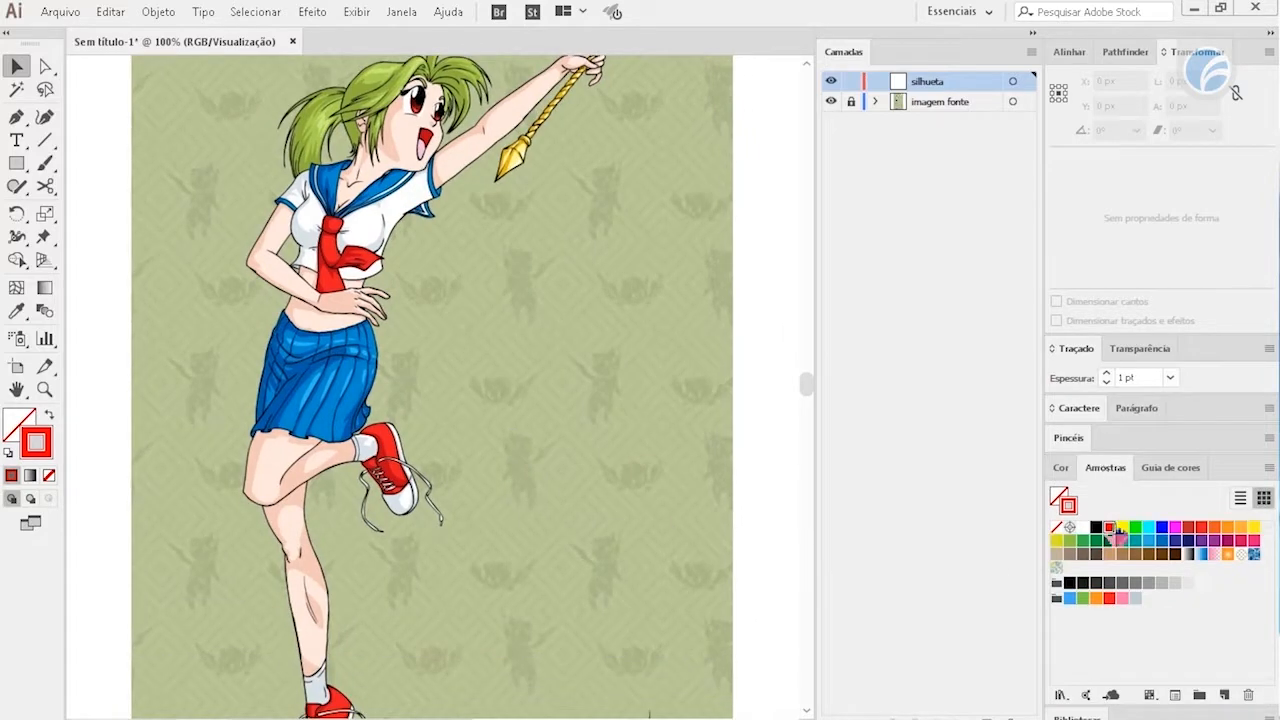
pyautogui.click(1061, 467)
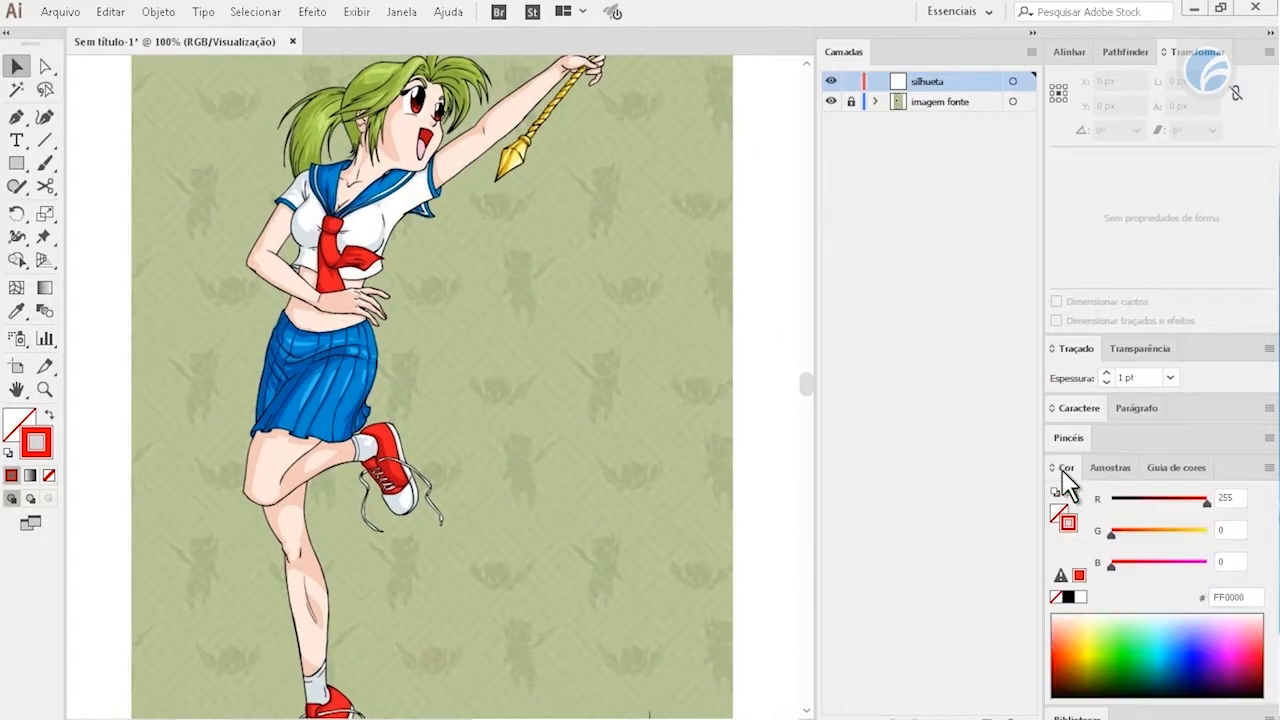
# Examine the character's outline from the raised arm and hair down to the shoes
pyautogui.scroll(-1, 650, 425)
pyautogui.scroll(1, 637, 466)
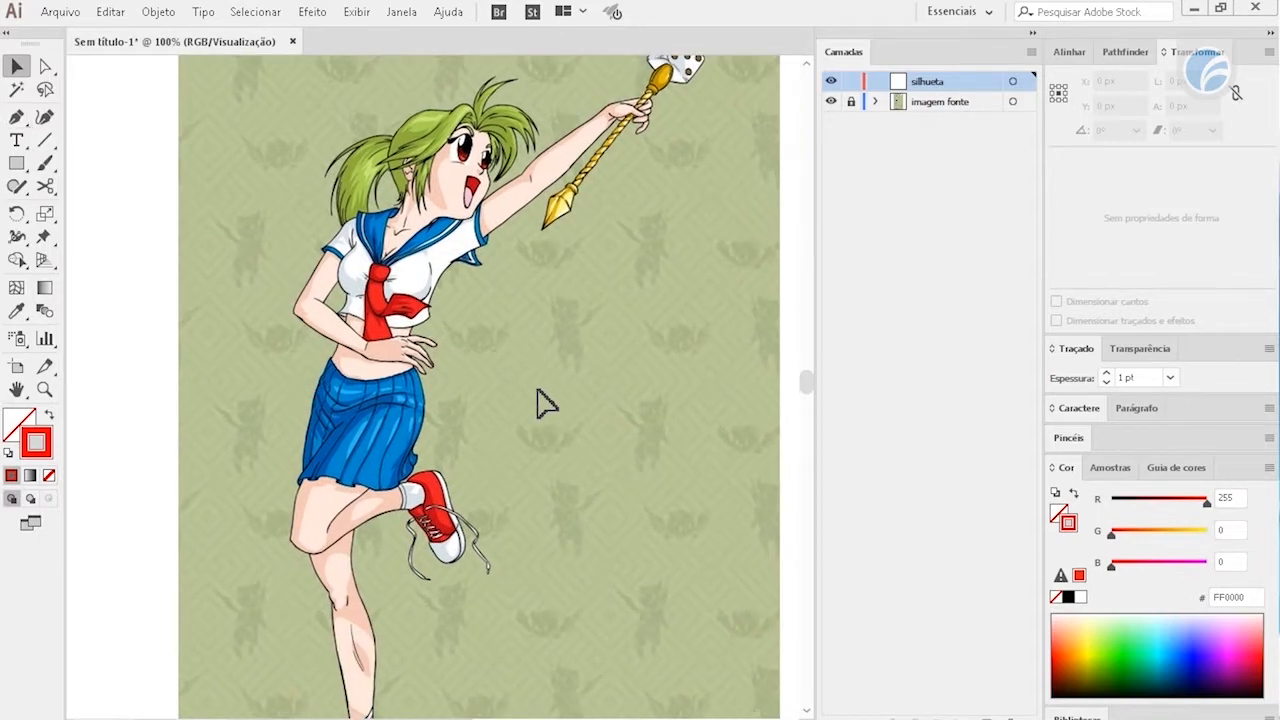
pyautogui.moveTo(607, 496); pyautogui.dragTo(513, 446)
pyautogui.scroll(2, 513, 446)
pyautogui.scroll(-8, 406, 317)
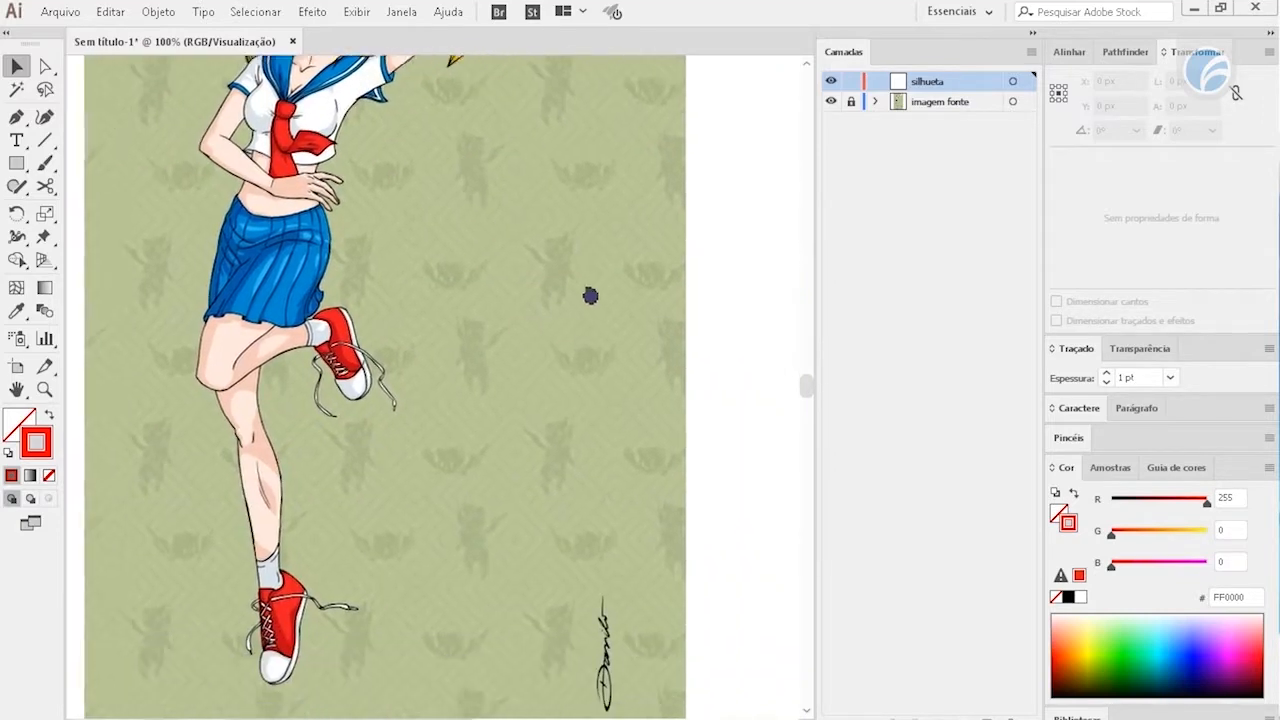
pyautogui.scroll(3, 544, 310)
pyautogui.hscroll(-3, 309, 309)
pyautogui.scroll(-7, 547, 511)
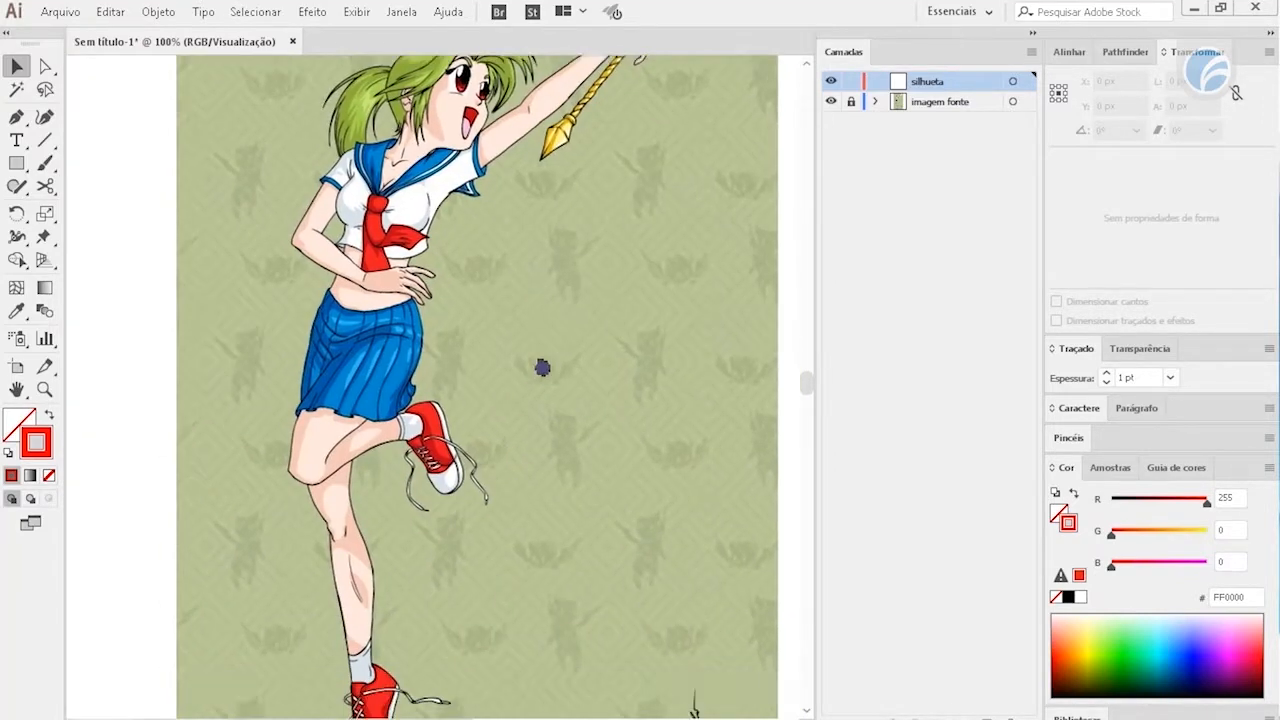
pyautogui.moveTo(607, 346); pyautogui.dragTo(453, 375)
pyautogui.moveTo(342, 353); pyautogui.dragTo(500, 358)
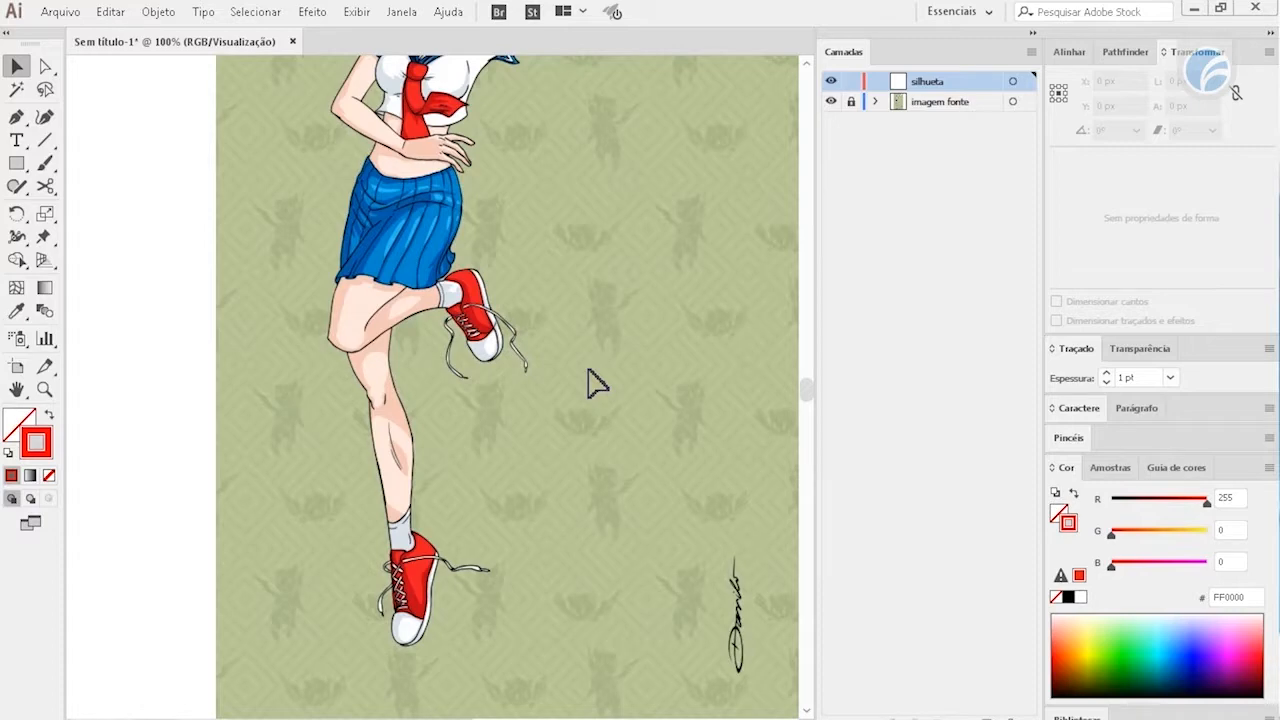
pyautogui.moveTo(571, 311); pyautogui.dragTo(556, 347)
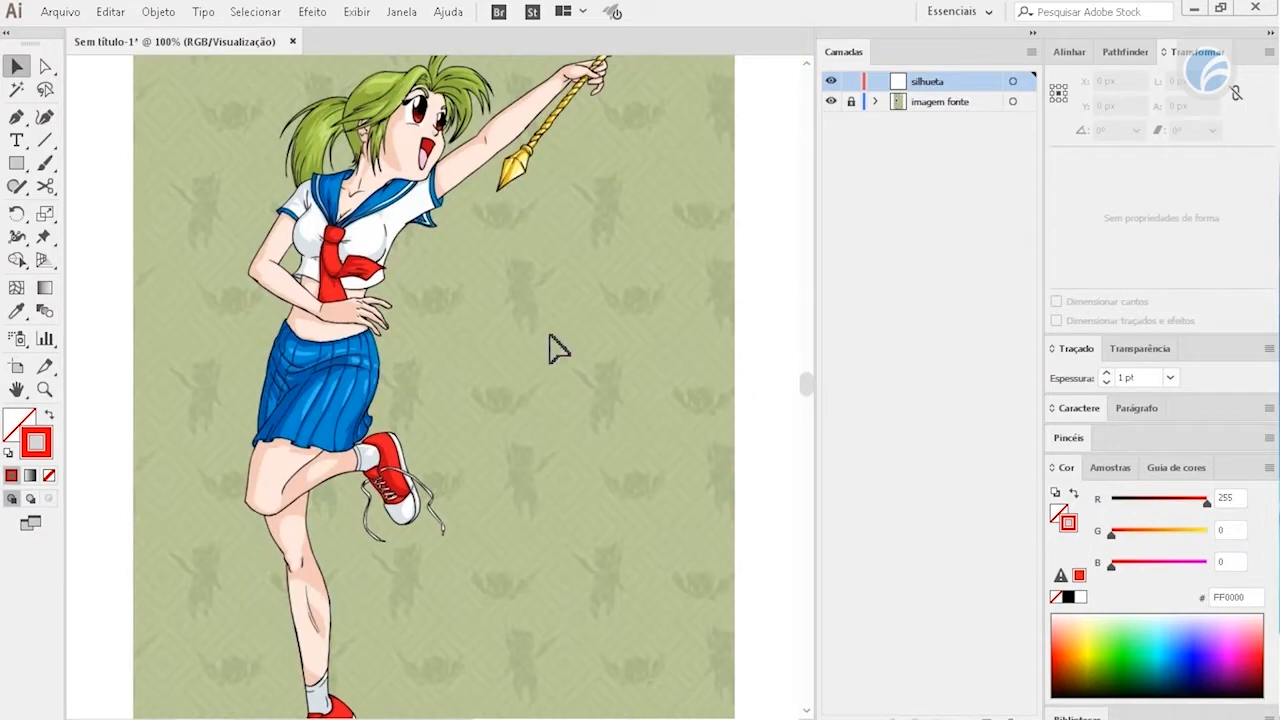
# Start a Pen path at the base of the upright hair tuft and curve it up to the tuft's pointed tip
pyautogui.click(16, 116)
pyautogui.moveTo(486, 310); pyautogui.dragTo(480, 364)
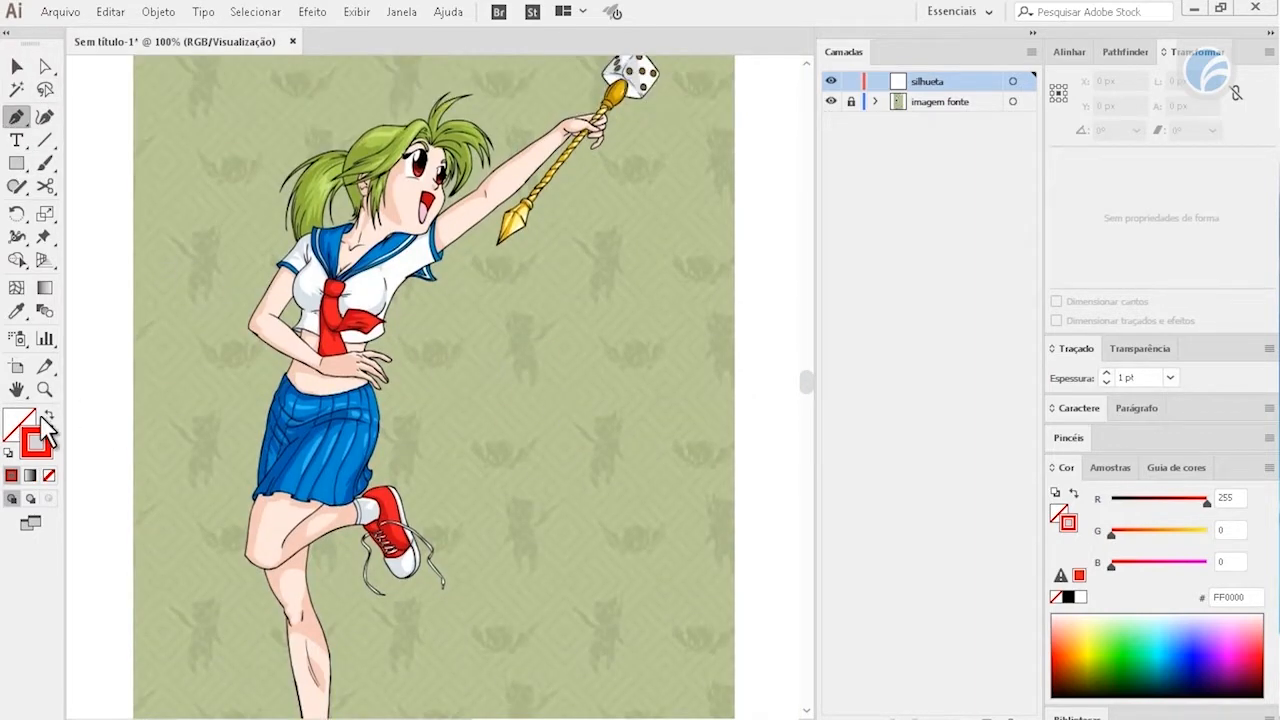
pyautogui.moveTo(543, 294); pyautogui.dragTo(521, 368)
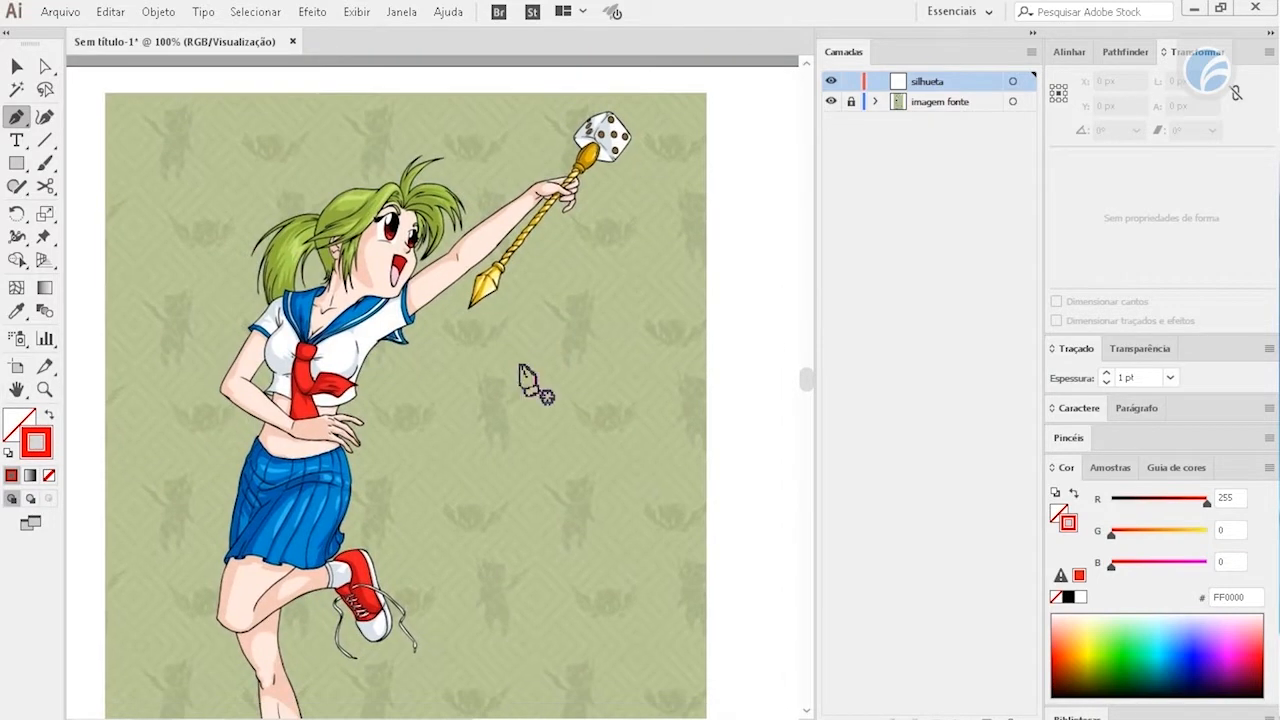
pyautogui.hotkey('ctrl', '+')
pyautogui.hotkey('ctrl', '+')
pyautogui.hotkey('ctrl', '+')
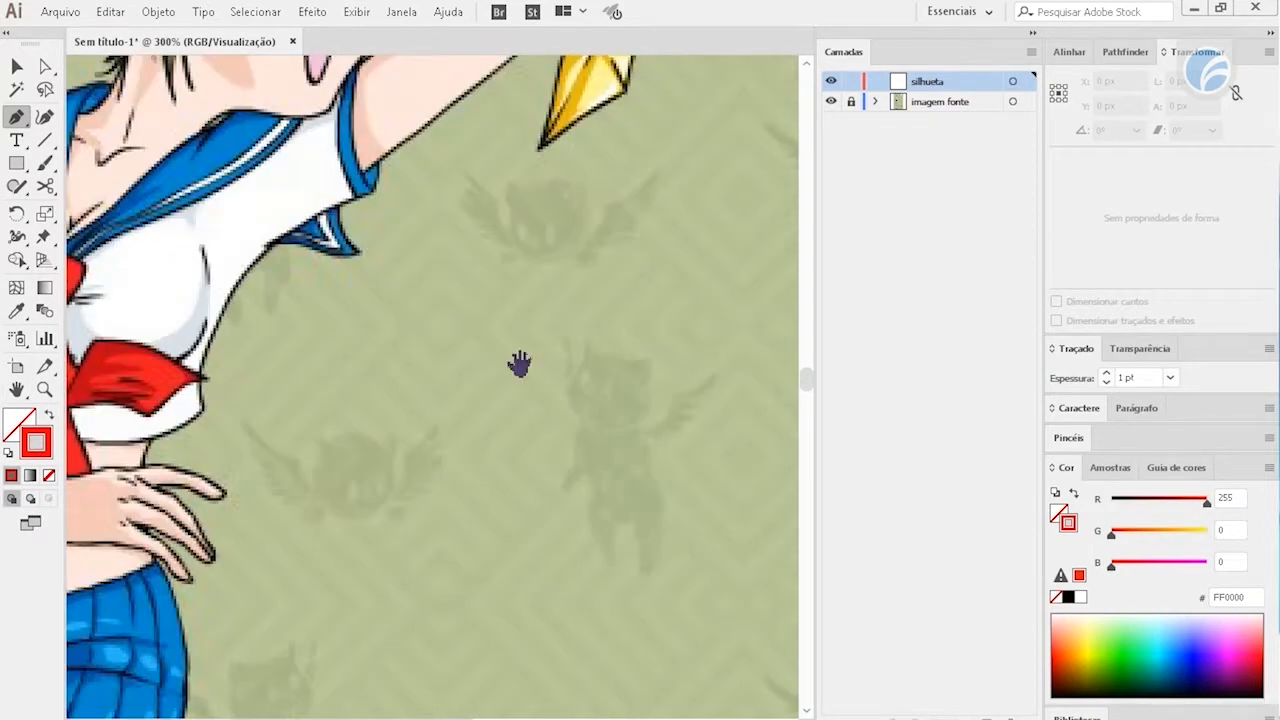
pyautogui.moveTo(469, 314); pyautogui.dragTo(501, 490)
pyautogui.scroll(5, 502, 490)
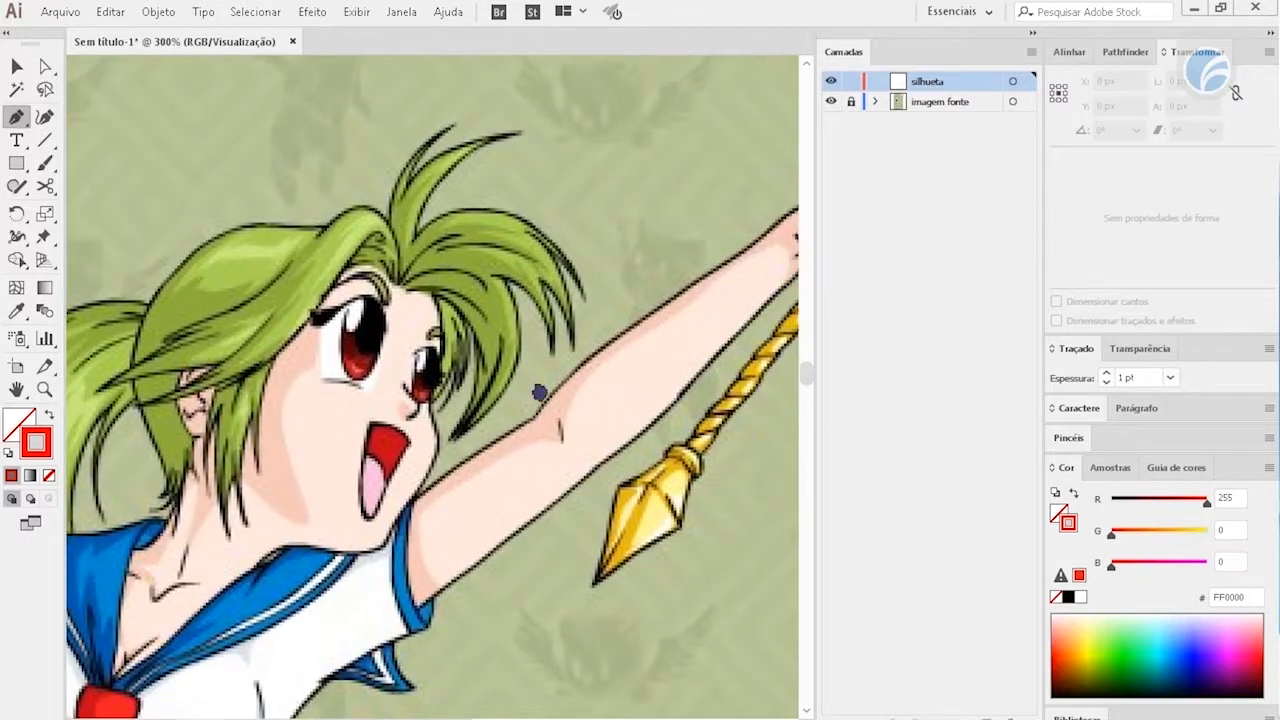
pyautogui.scroll(-3, 540, 386)
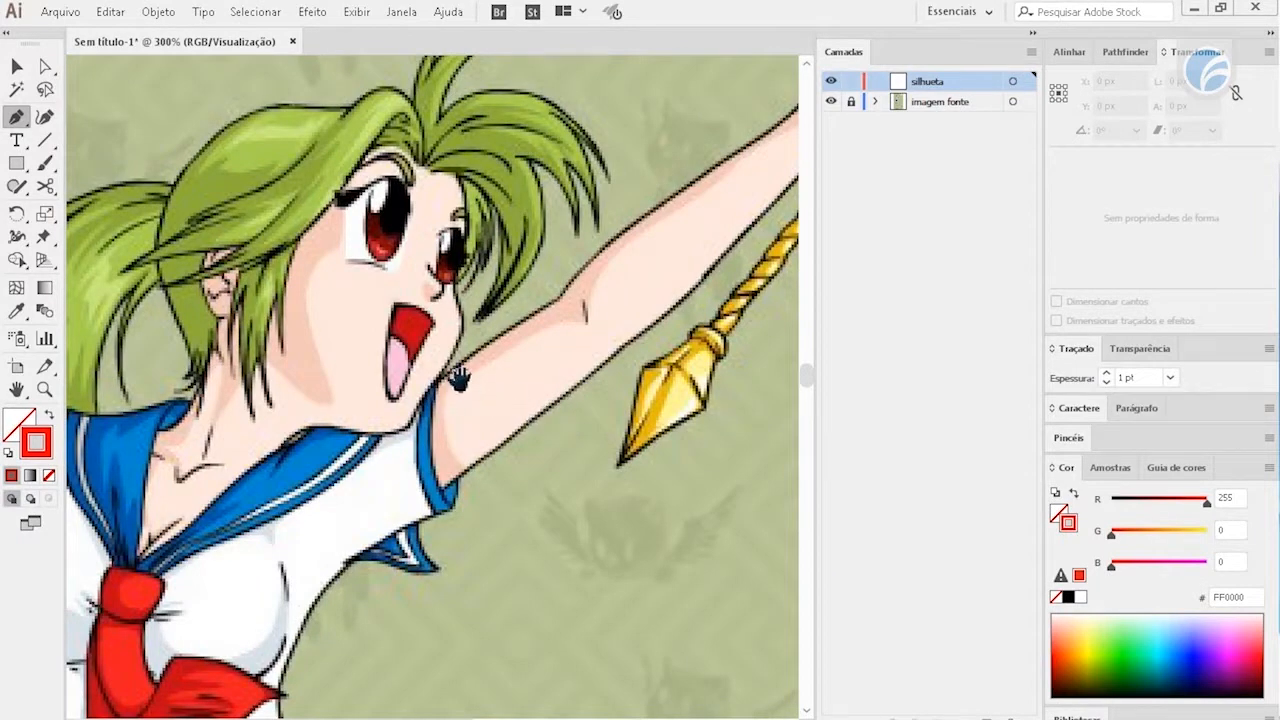
pyautogui.moveTo(460, 375); pyautogui.dragTo(541, 431)
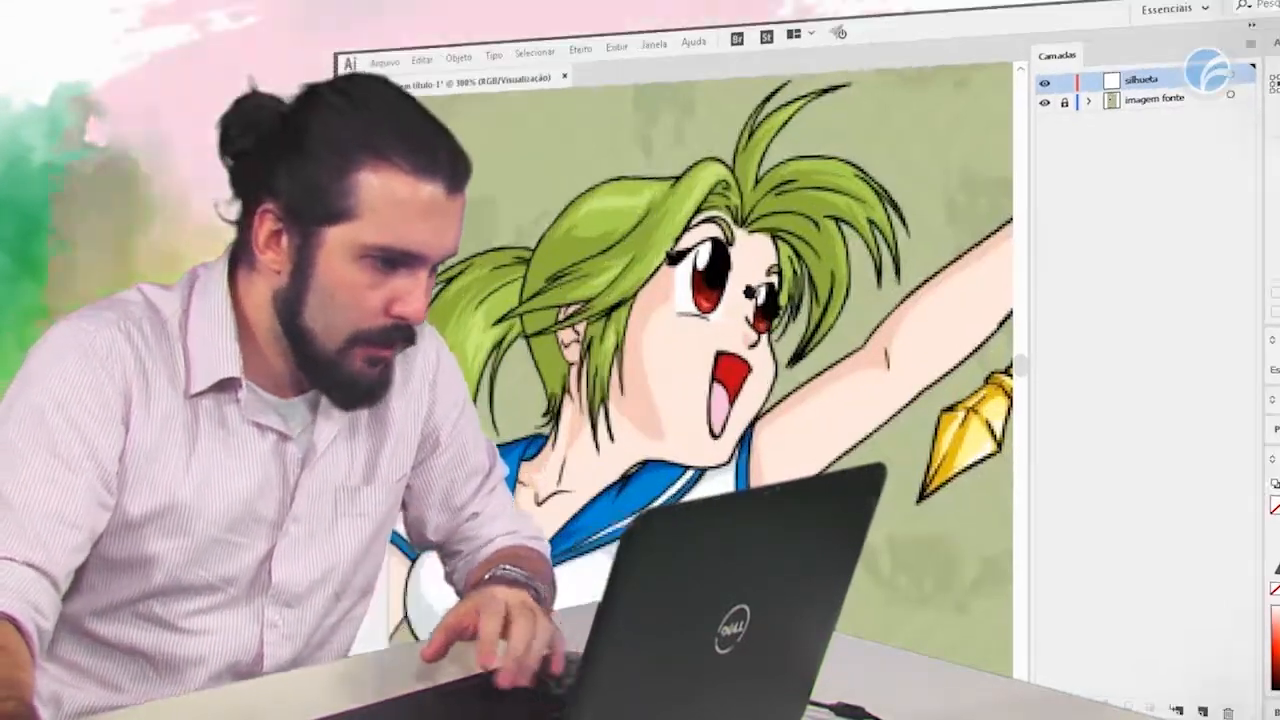
pyautogui.scroll(4, 740, 400)
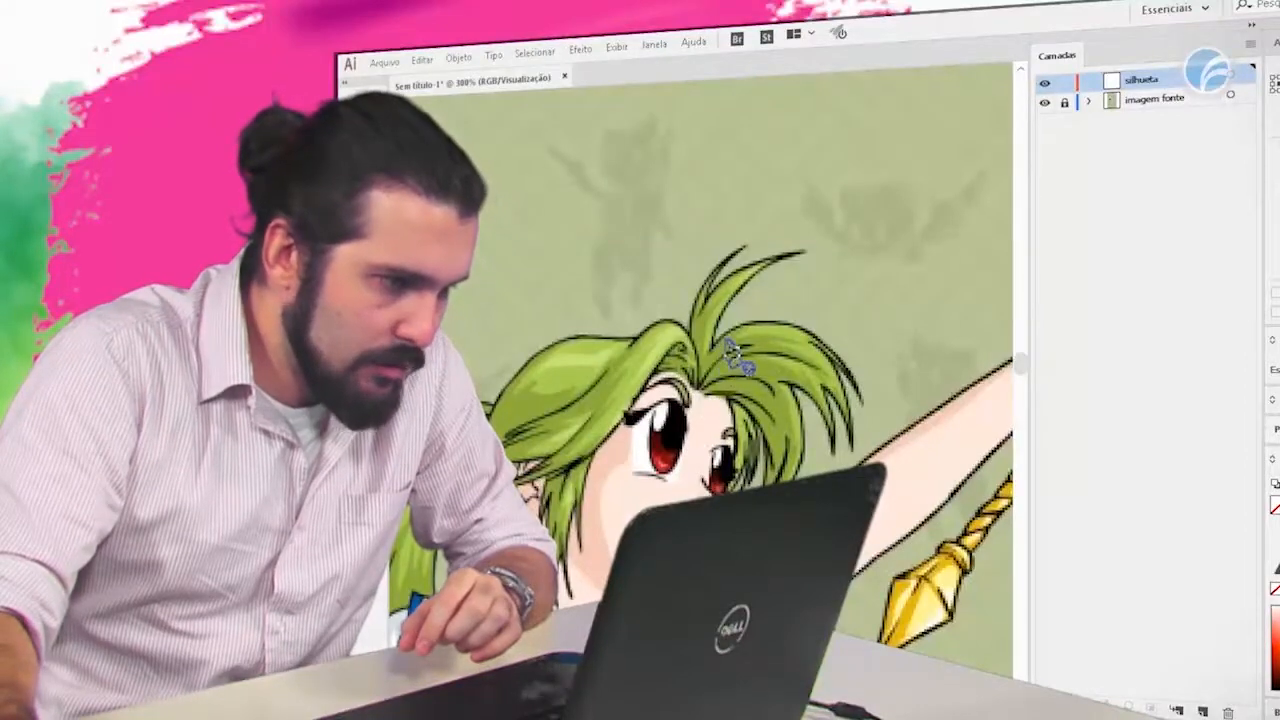
pyautogui.click(714, 345)
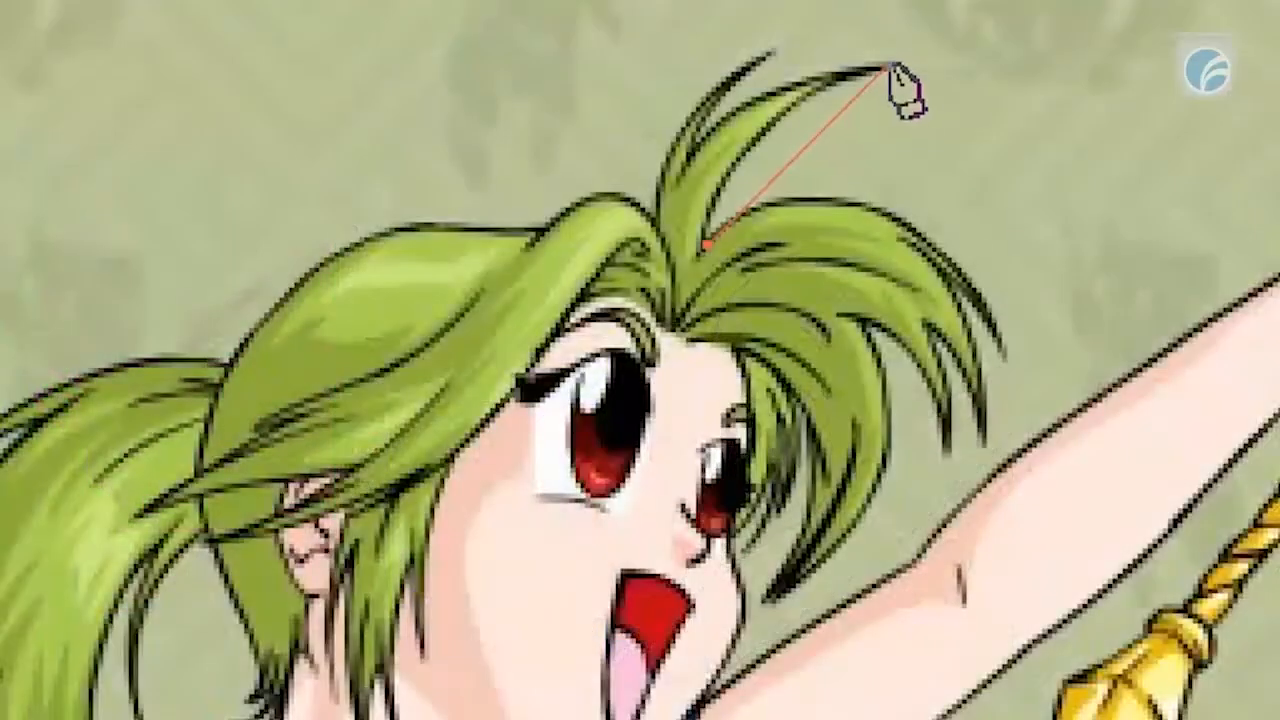
pyautogui.click(893, 67)
pyautogui.moveTo(893, 65); pyautogui.dragTo(1070, 13)
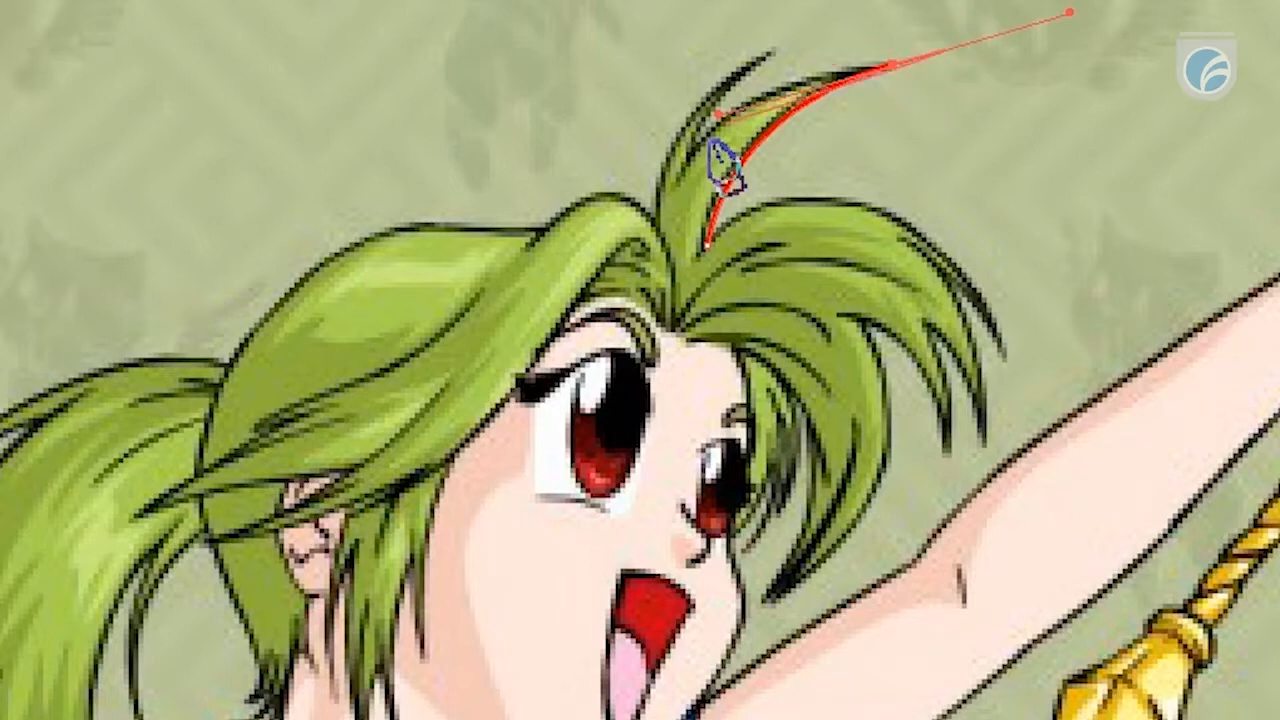
# Continue the path from a sharp corner at the tip down the tuft's back edge and around the thin strand to the head
pyautogui.click(905, 66)
pyautogui.moveTo(700, 142); pyautogui.dragTo(637, 210)
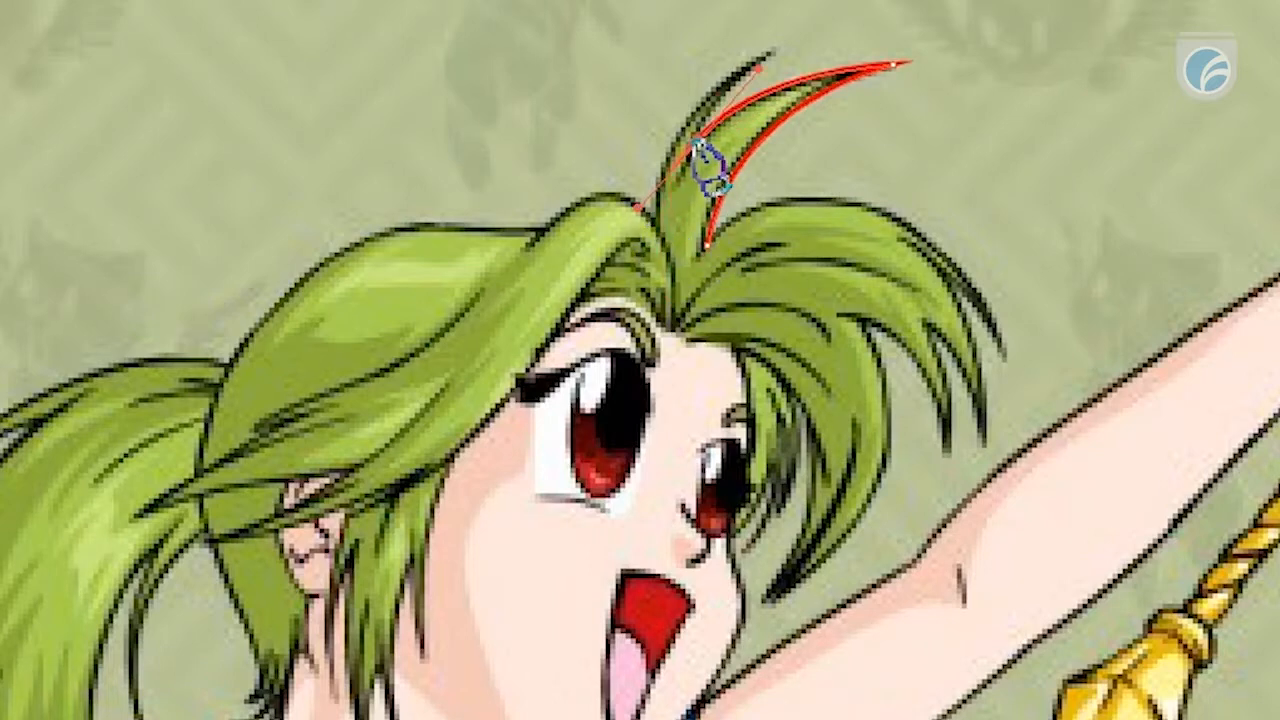
pyautogui.moveTo(777, 75); pyautogui.dragTo(643, 350)
pyautogui.click(655, 228)
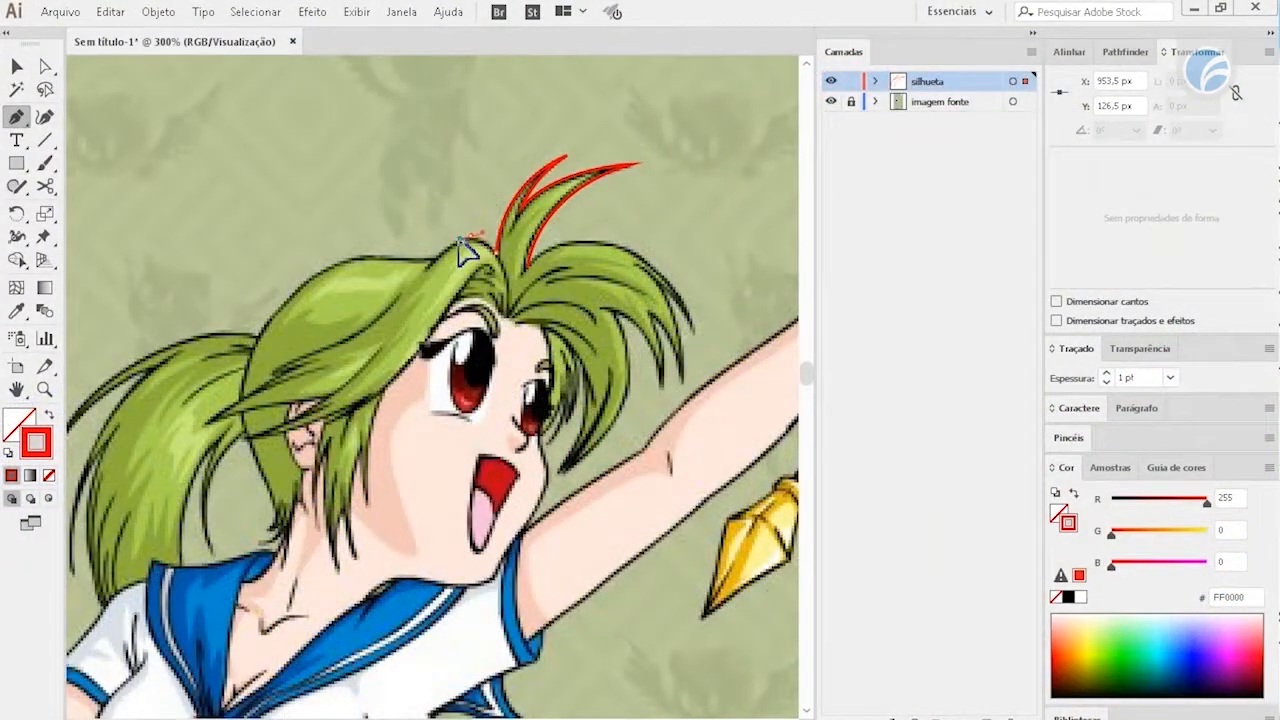
# Trace the top of the head from the hair tuft back to the base of the ponytail
pyautogui.click(434, 263)
pyautogui.click(355, 255)
pyautogui.moveTo(260, 325); pyautogui.dragTo(249, 363)
pyautogui.moveTo(194, 417); pyautogui.dragTo(195, 414)
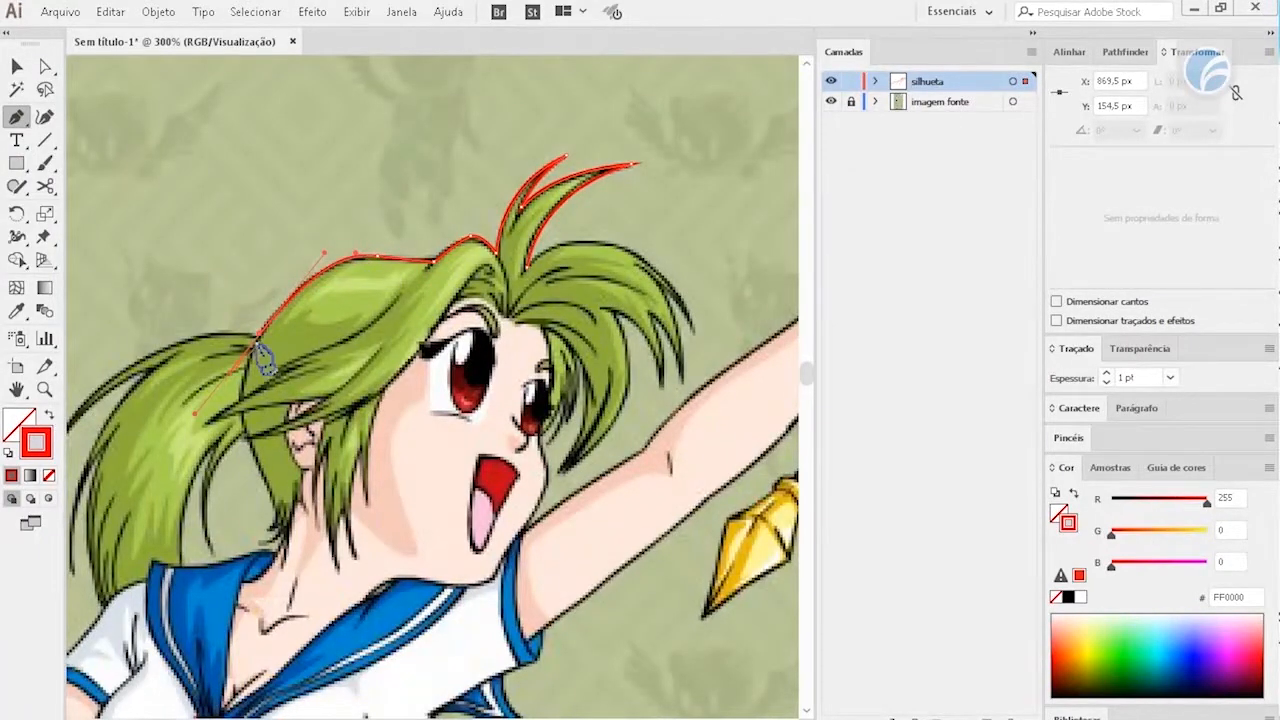
# Trace the ponytail's upper edge to its pointed strand, then back in and down the next strand to its tip
pyautogui.scroll(-3, 250, 385)
pyautogui.hscroll(-4, 337, 257)
pyautogui.moveTo(345, 237); pyautogui.dragTo(302, 392)
pyautogui.click(346, 239)
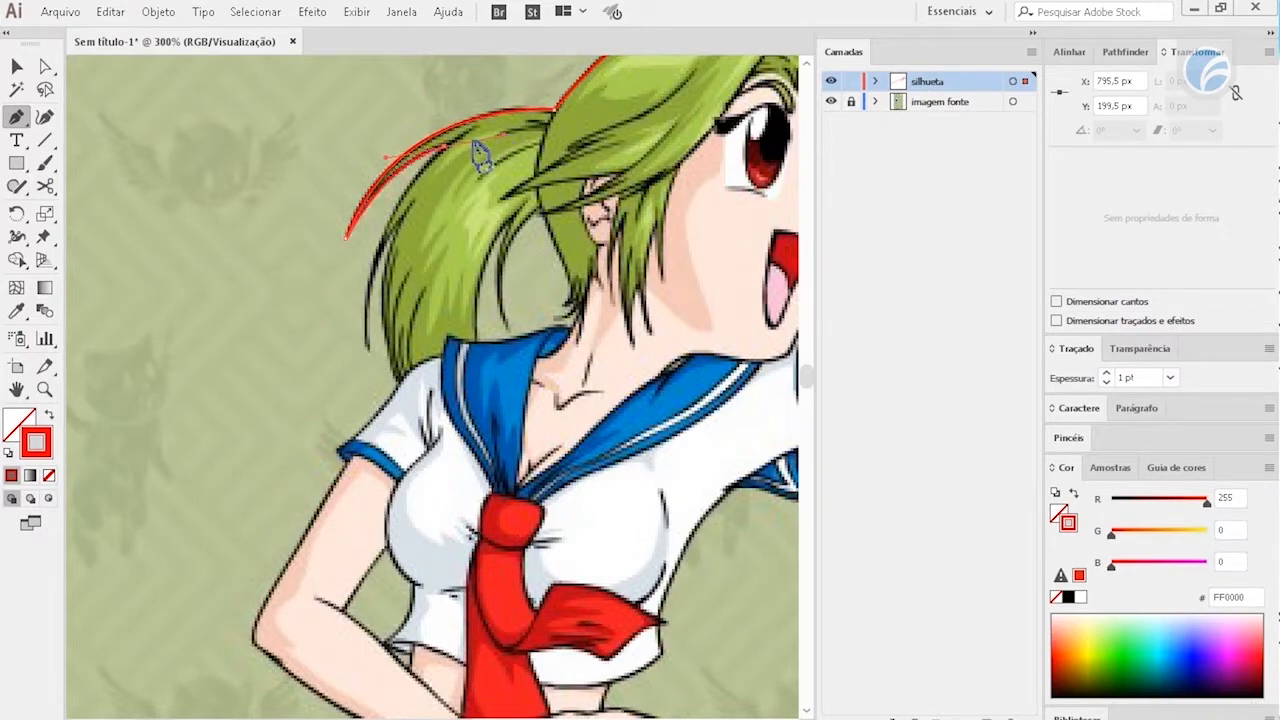
pyautogui.moveTo(368, 348); pyautogui.dragTo(394, 460)
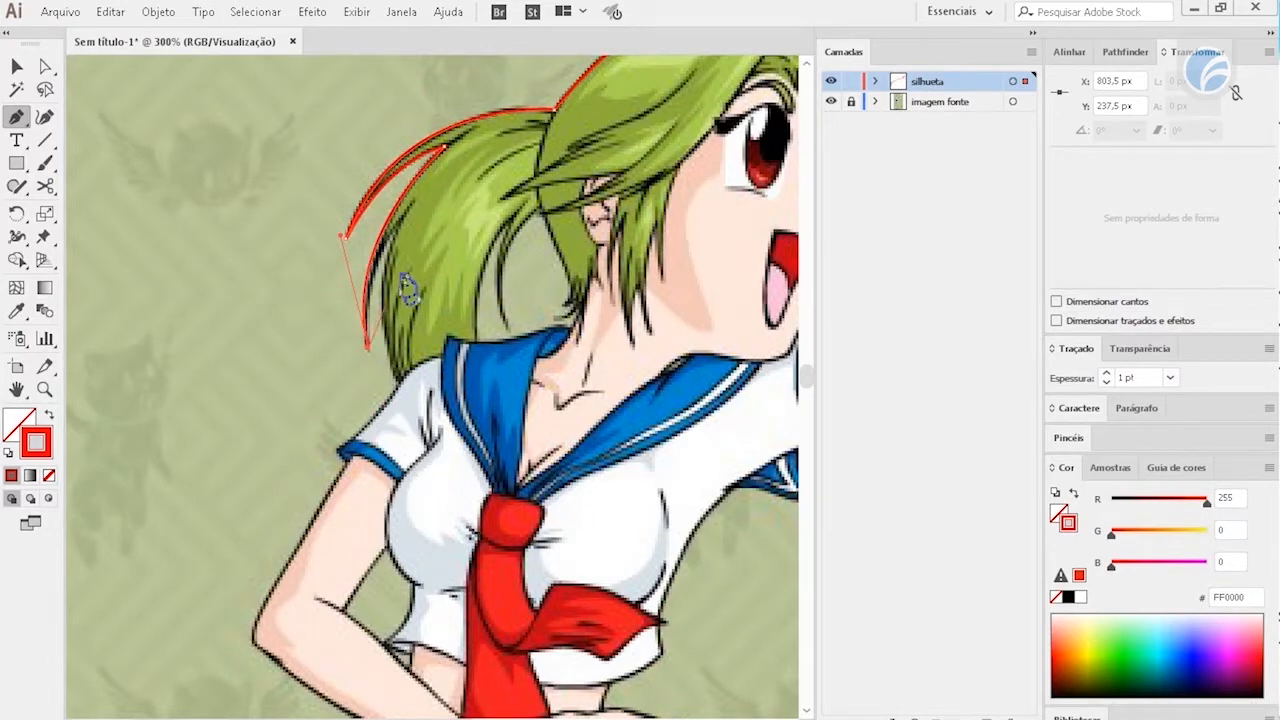
# Trace the ponytail's lower end, the shoulder and the short sleeve, continuing down the outer upper arm
pyautogui.scroll(-3, 423, 234)
pyautogui.moveTo(423, 310); pyautogui.dragTo(411, 292)
pyautogui.moveTo(331, 297); pyautogui.dragTo(355, 335)
pyautogui.scroll(-2, 360, 300)
pyautogui.hscroll(-1, 362, 285)
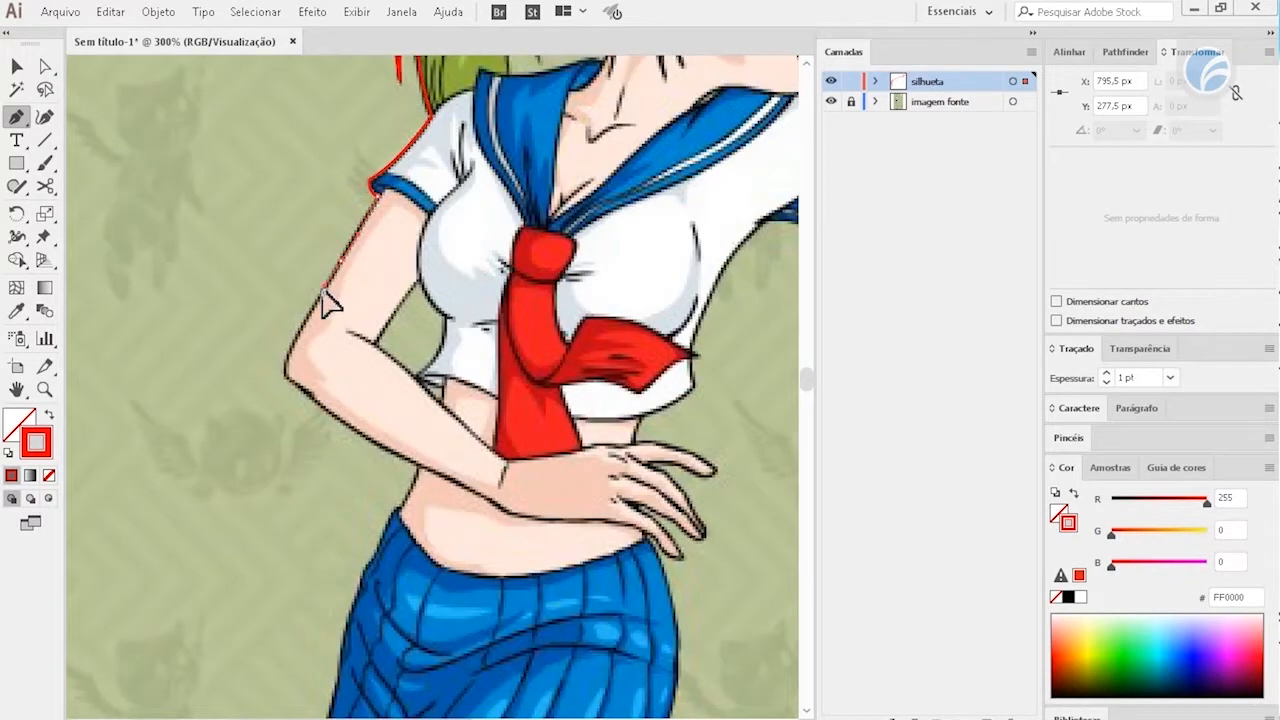
# Carry the path around the elbow and along the underside of the forearm to the waist
pyautogui.moveTo(285, 371); pyautogui.dragTo(329, 420)
pyautogui.scroll(-3, 329, 420)
pyautogui.hscroll(1, 329, 420)
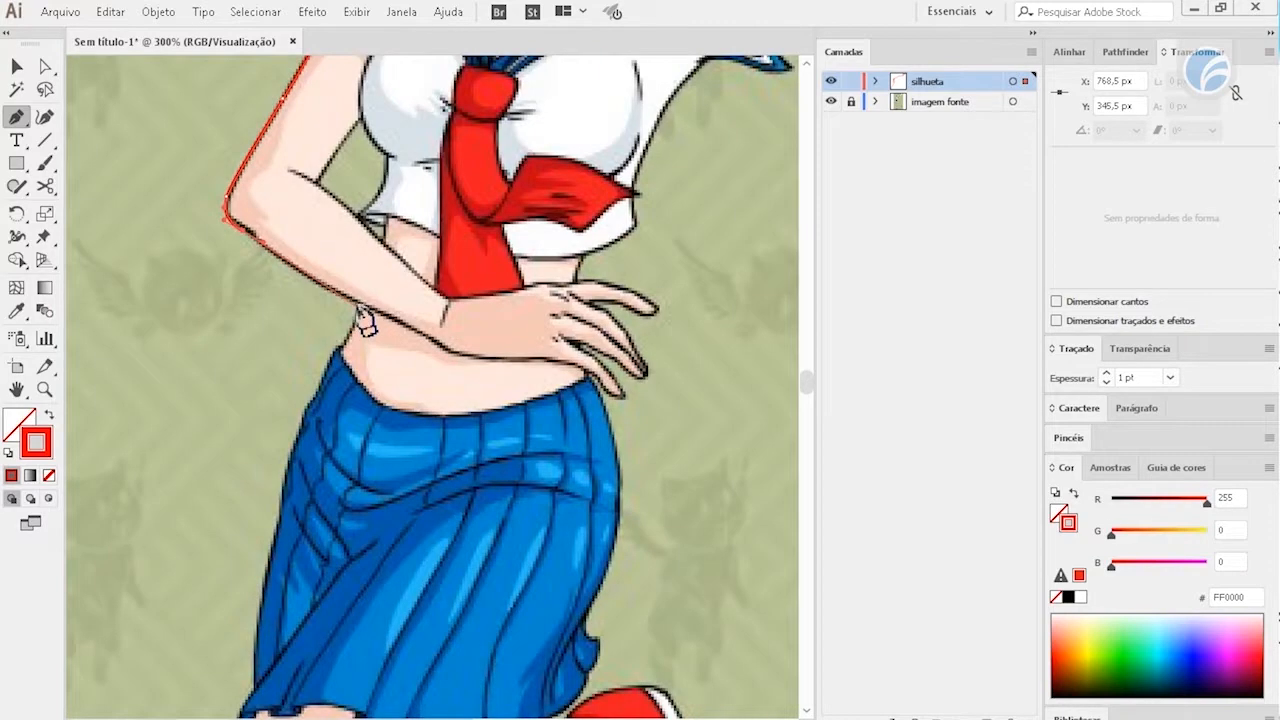
# Trace the waist and the outer edge of the skirt down to its hem
pyautogui.moveTo(342, 345); pyautogui.dragTo(338, 365)
pyautogui.scroll(-3, 338, 365)
pyautogui.moveTo(370, 310); pyautogui.dragTo(347, 451)
pyautogui.scroll(-2, 360, 390)
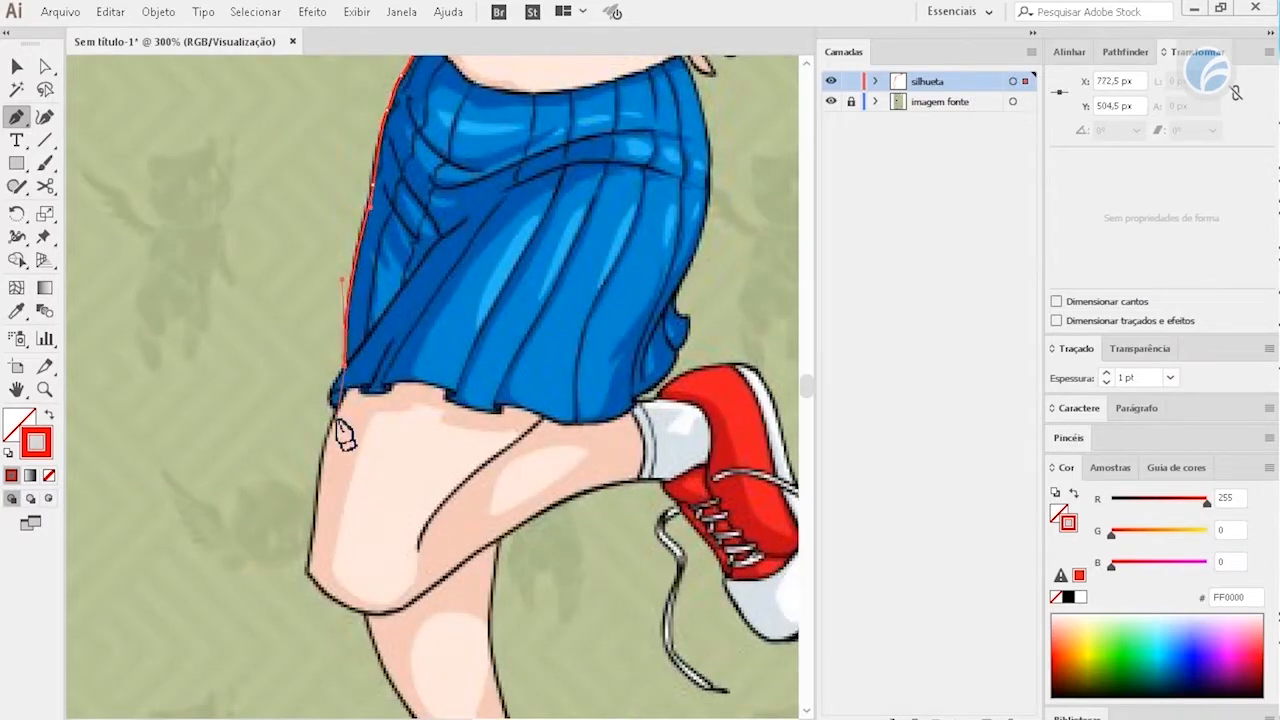
# Trace the skirt's hem corner, the raised thigh and its bent knee, continuing down to the standing leg's knee
pyautogui.scroll(-2, 343, 429)
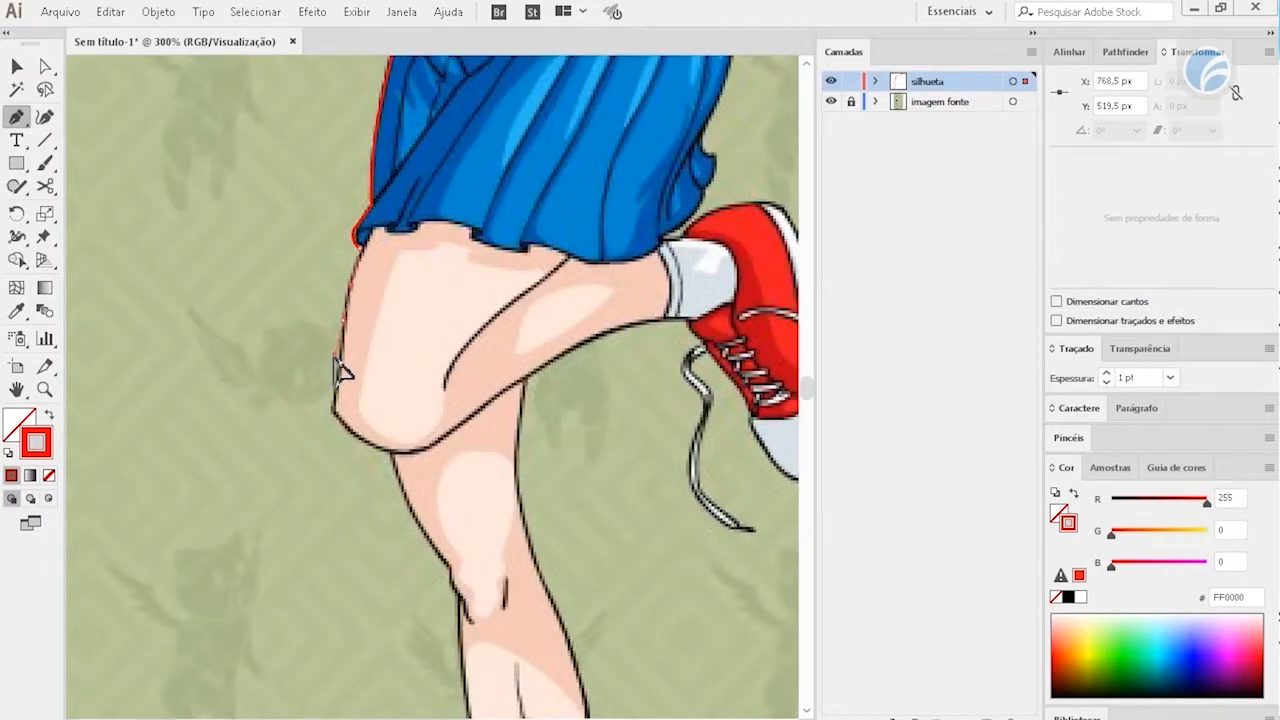
pyautogui.moveTo(331, 411); pyautogui.dragTo(423, 471)
pyautogui.scroll(-3, 357, 528)
pyautogui.hscroll(1, 357, 528)
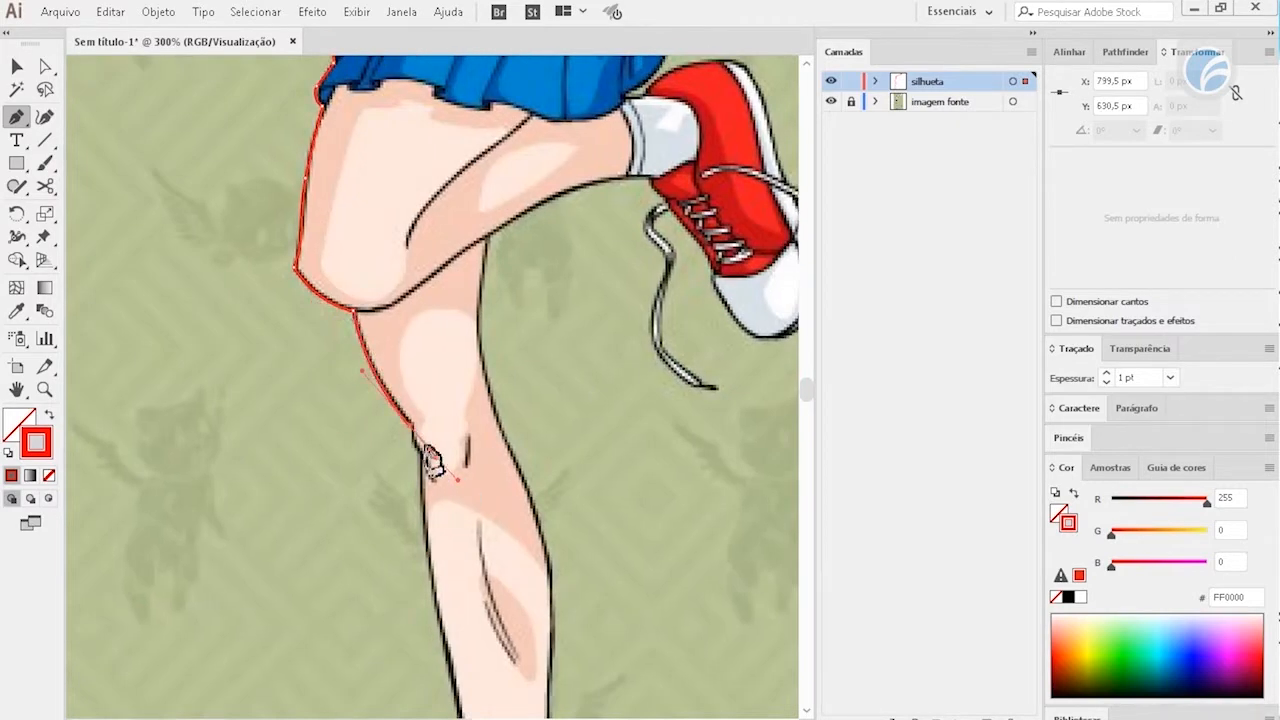
# Trace the standing leg's front edge from the knee down the shin and sock to the shoe opening
pyautogui.scroll(-2, 400, 395)
pyautogui.hscroll(1, 400, 395)
pyautogui.scroll(-2, 370, 320)
pyautogui.hscroll(1, 370, 320)
pyautogui.scroll(-2, 332, 259)
pyautogui.hscroll(1, 332, 259)
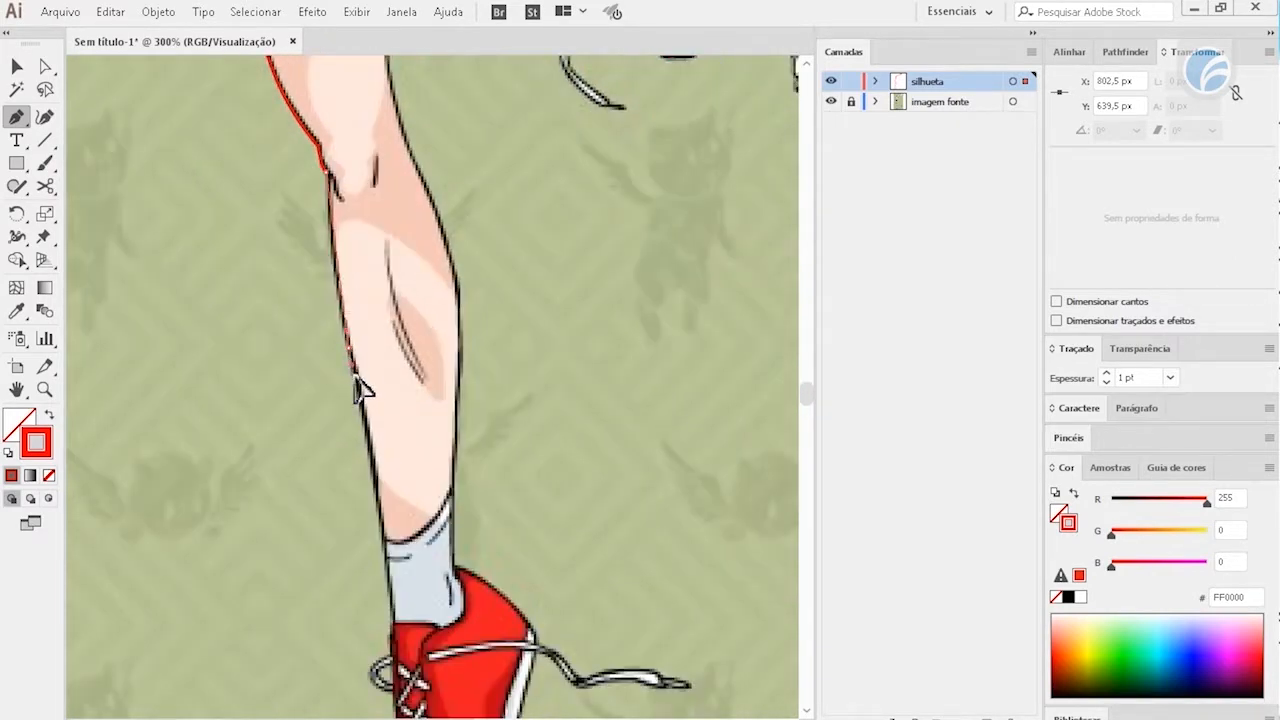
pyautogui.scroll(-5, 370, 420)
pyautogui.hscroll(1, 360, 380)
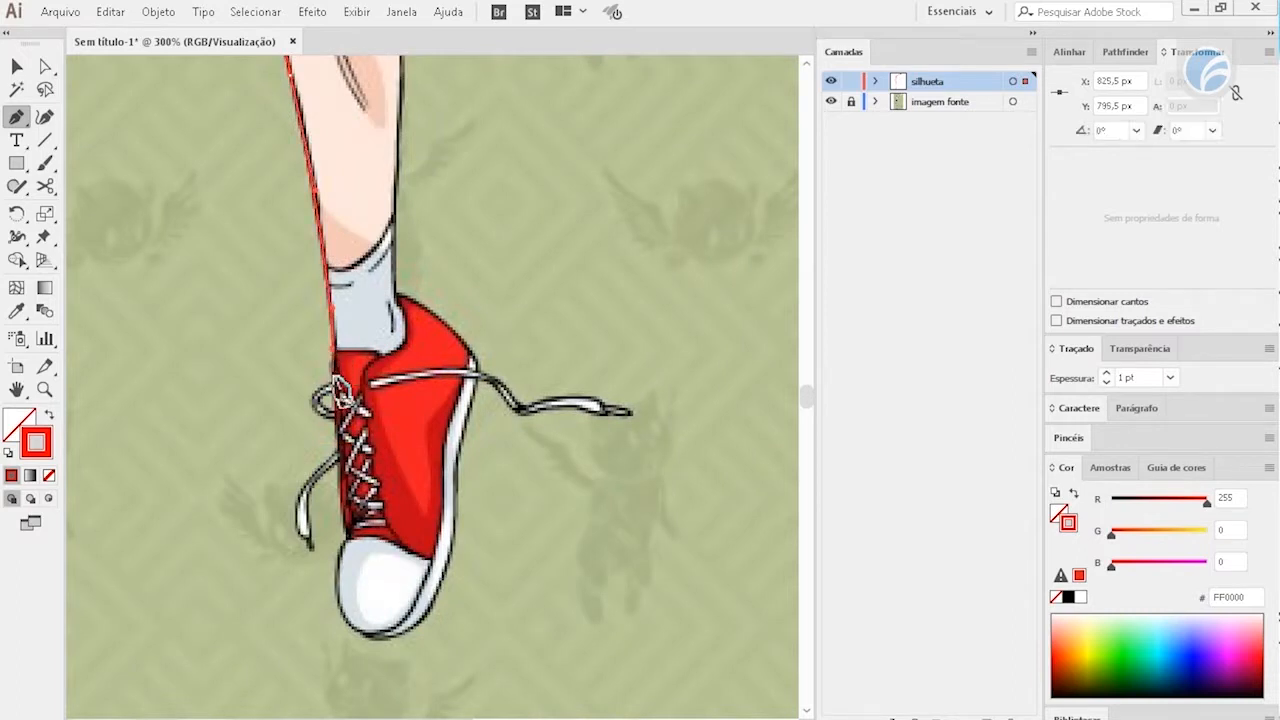
# Trace the lace loop and the hanging lace on the standing shoe's front, returning to the toe cap
pyautogui.moveTo(322, 400); pyautogui.dragTo(330, 425)
pyautogui.scroll(-3, 300, 400)
pyautogui.hscroll(1, 300, 400)
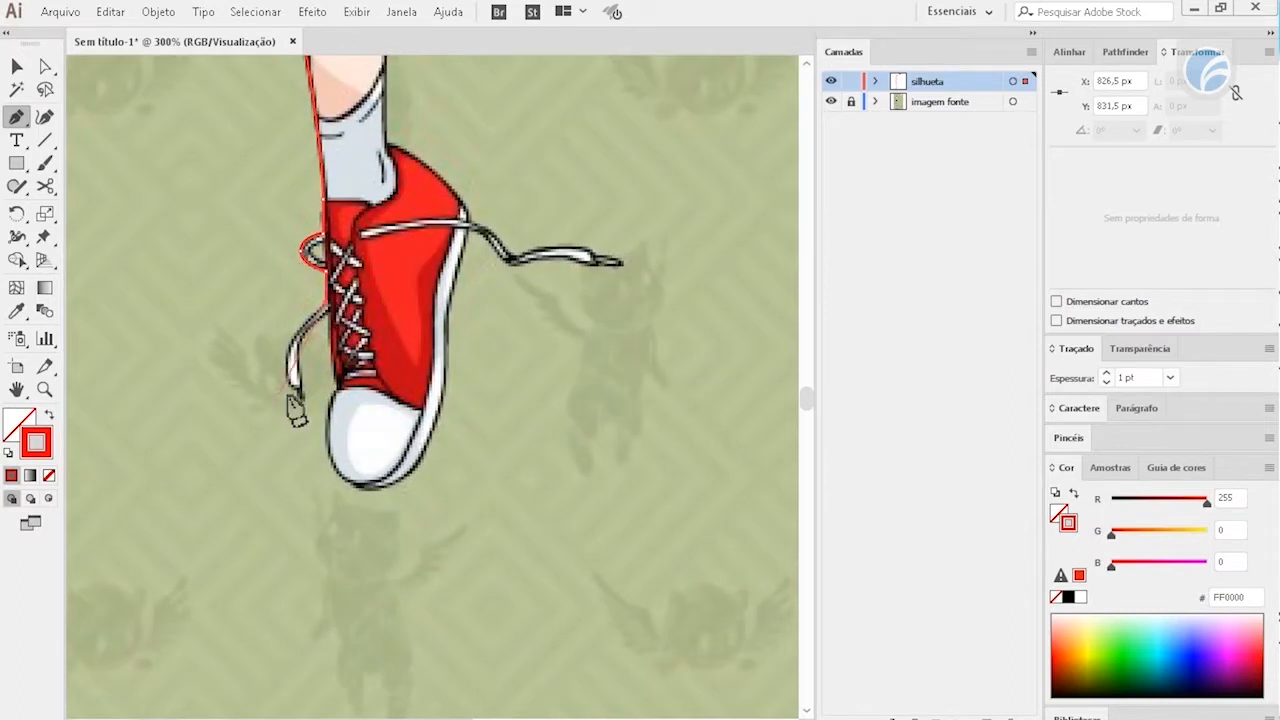
pyautogui.moveTo(282, 380); pyautogui.dragTo(301, 400)
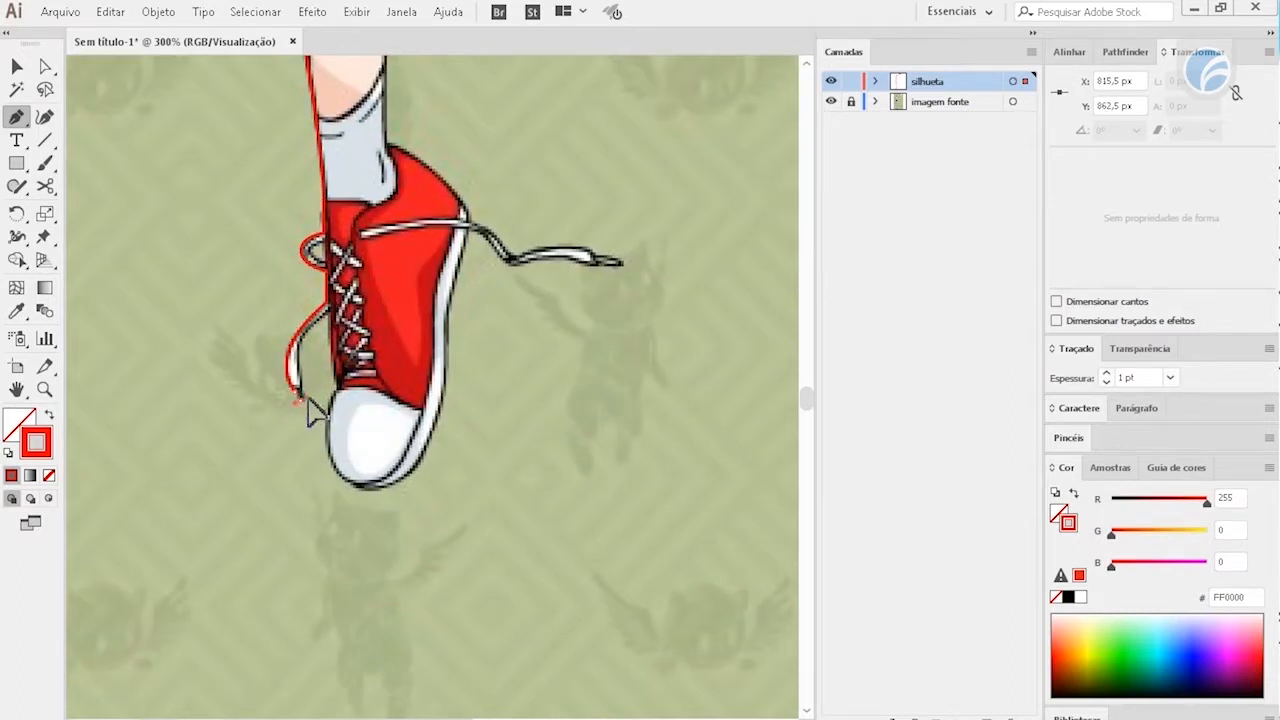
pyautogui.moveTo(331, 386); pyautogui.dragTo(342, 410)
# Trace around the standing shoe's toe cap, up its sole and around the loose lace behind it
pyautogui.scroll(-4, 340, 405)
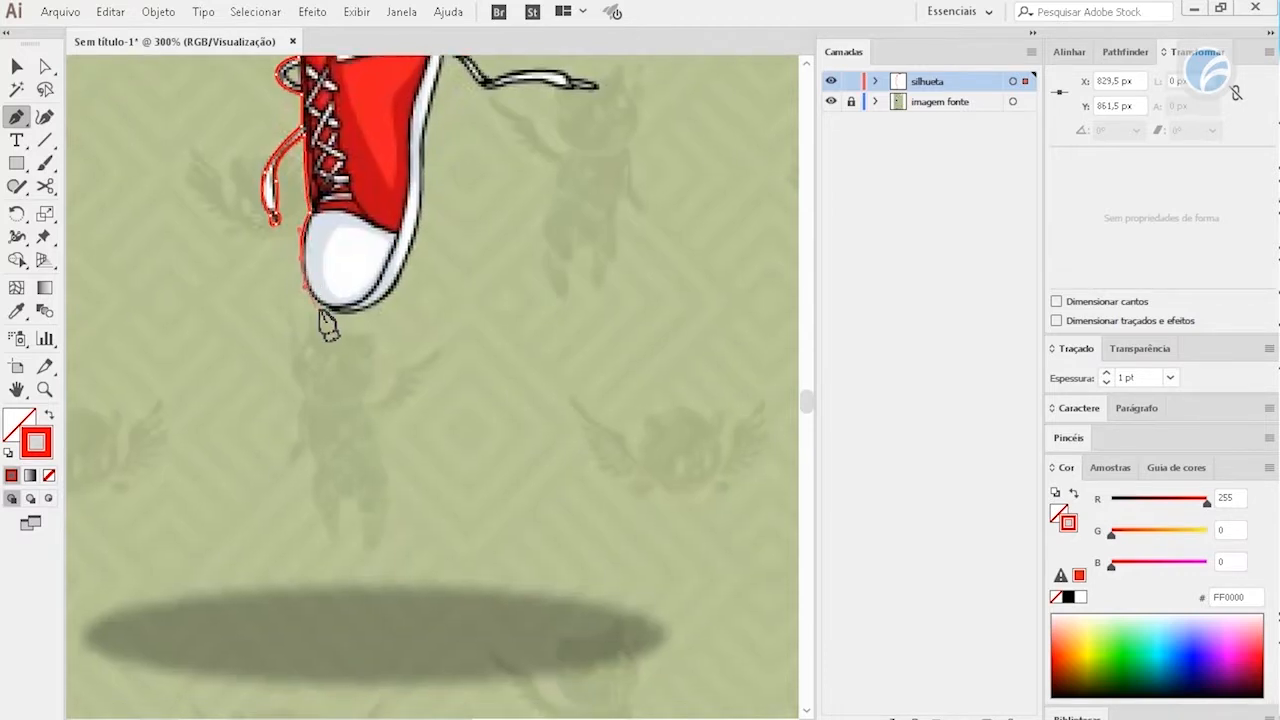
pyautogui.moveTo(360, 312); pyautogui.dragTo(372, 318)
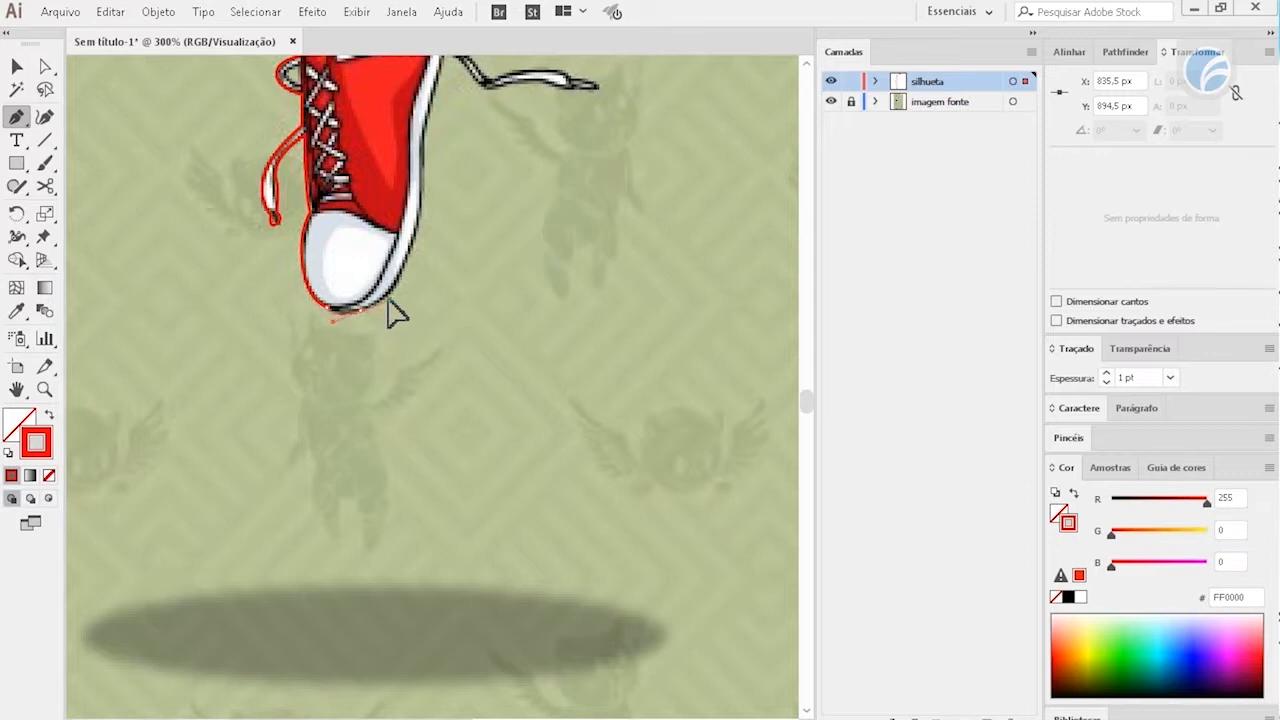
pyautogui.scroll(3, 380, 350)
pyautogui.moveTo(385, 178); pyautogui.dragTo(503, 203)
pyautogui.moveTo(416, 173); pyautogui.dragTo(403, 174)
pyautogui.scroll(5, 372, 336)
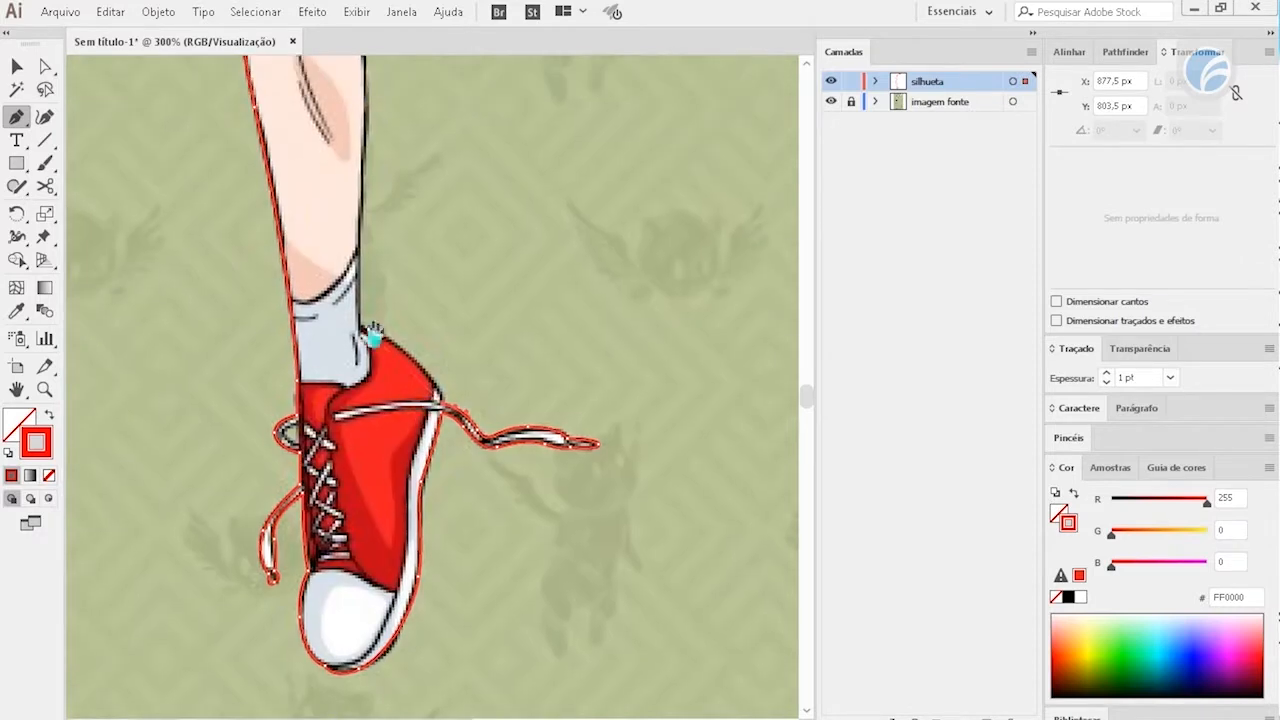
# Trace the shoe's heel, the back of the standing leg and the underside of the raised calf to the ankle
pyautogui.moveTo(362, 332); pyautogui.dragTo(332, 302)
pyautogui.scroll(5, 330, 305)
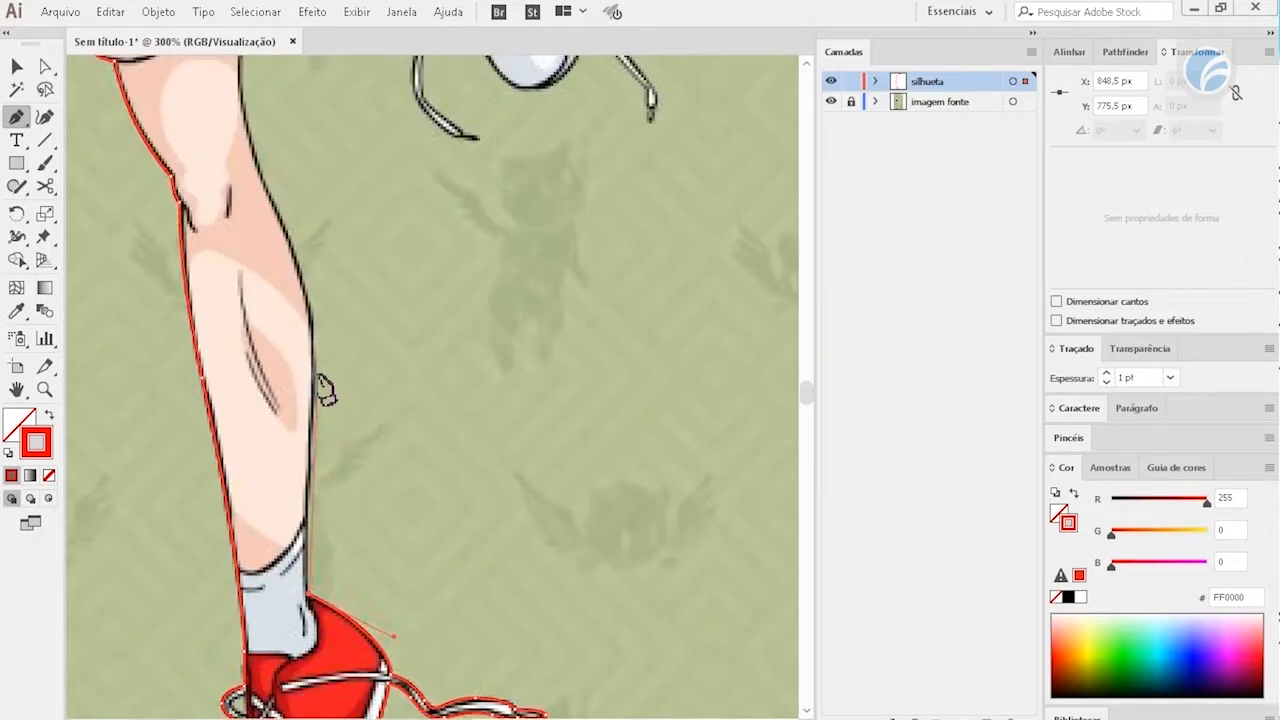
pyautogui.scroll(5, 332, 312)
pyautogui.click(307, 324)
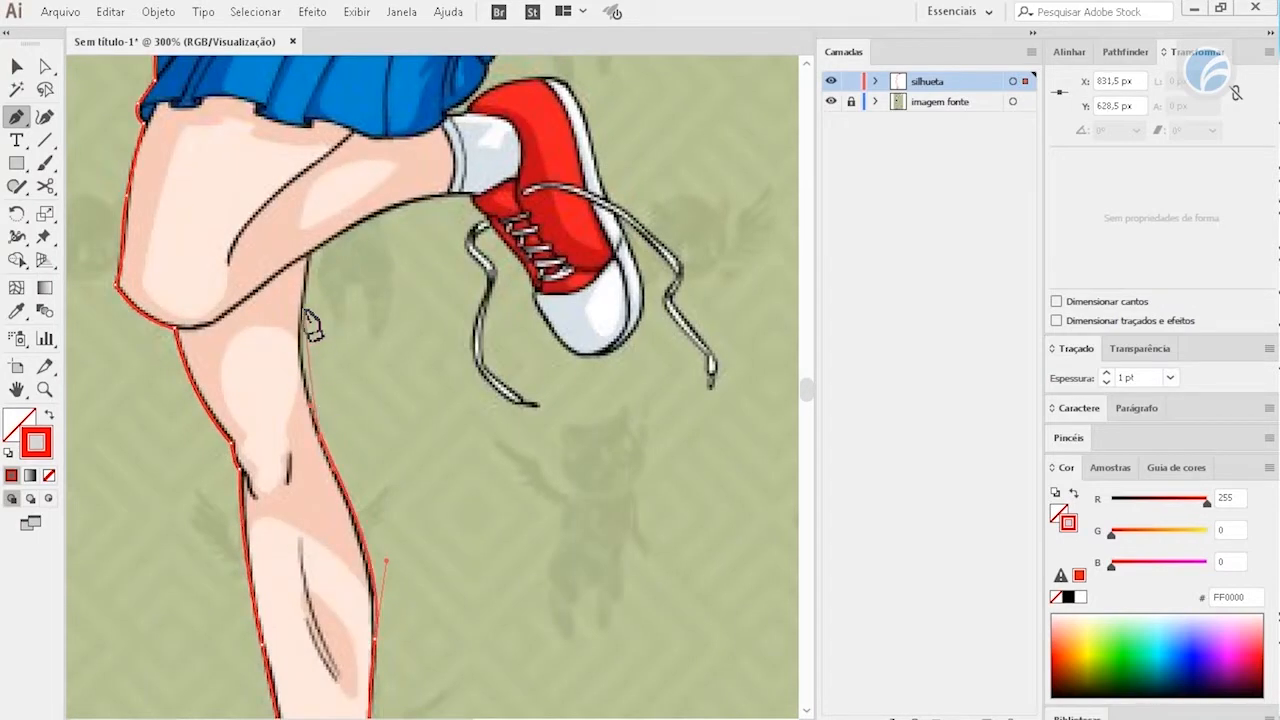
pyautogui.scroll(4, 318, 272)
pyautogui.click(386, 385)
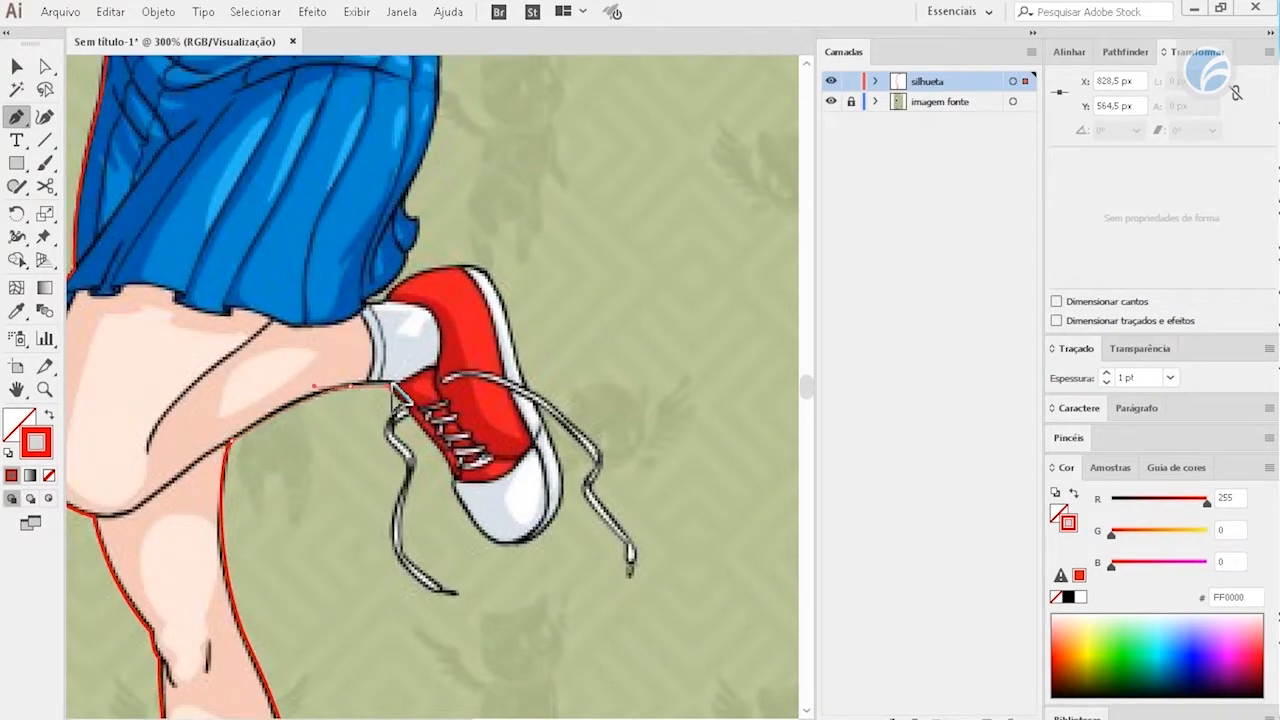
# Trace around the lace hanging in front of the raised shoe, down to its tip and back to the shoe
pyautogui.click(405, 466)
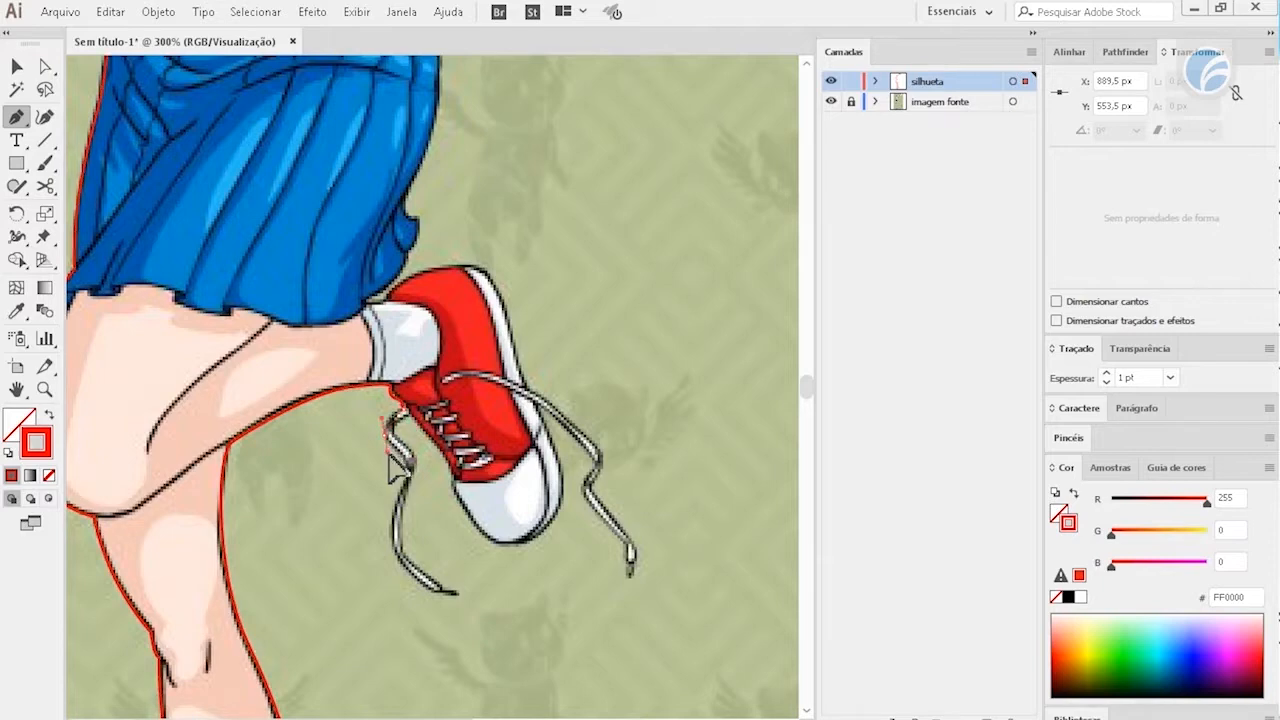
pyautogui.moveTo(400, 552); pyautogui.dragTo(352, 385)
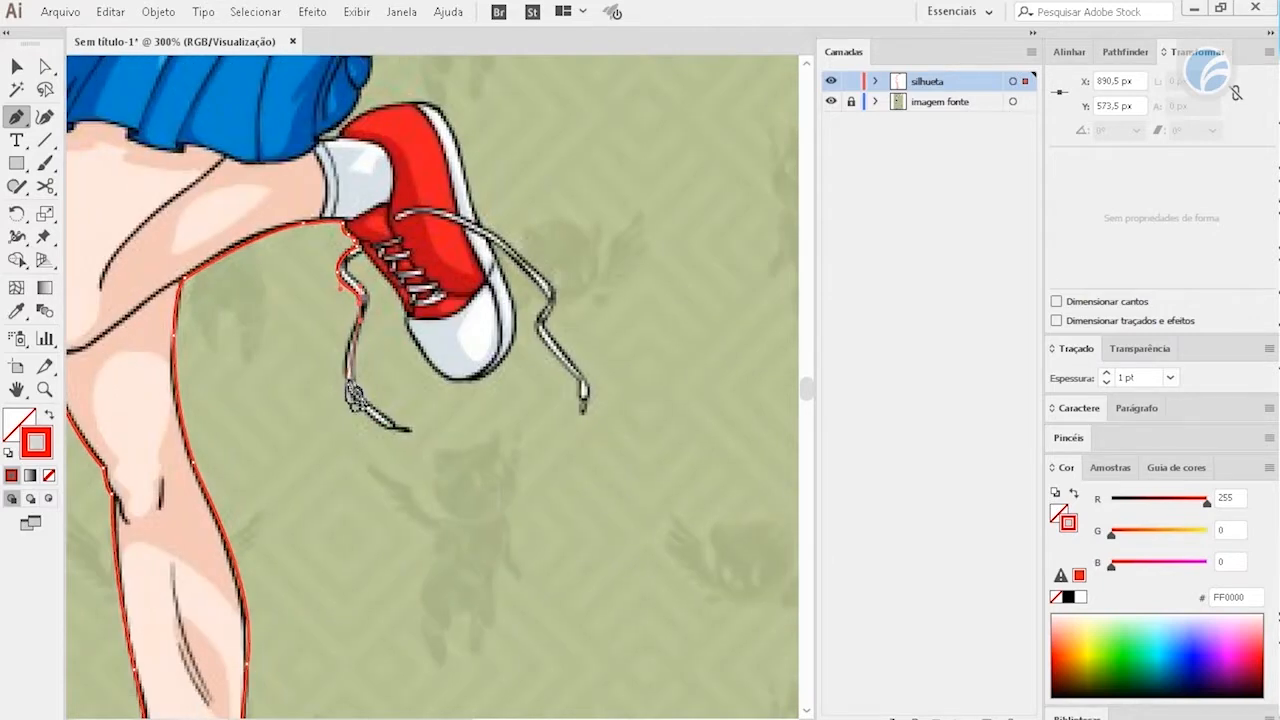
pyautogui.moveTo(403, 431); pyautogui.dragTo(388, 428)
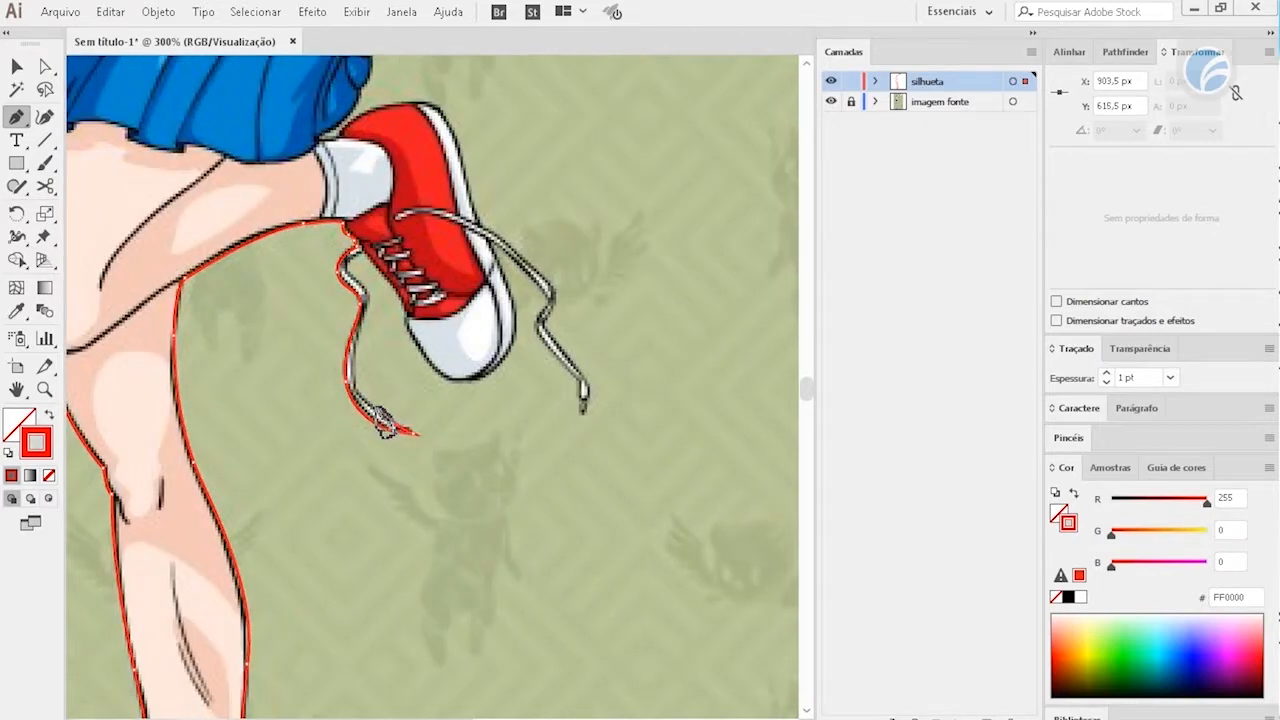
pyautogui.click(362, 270)
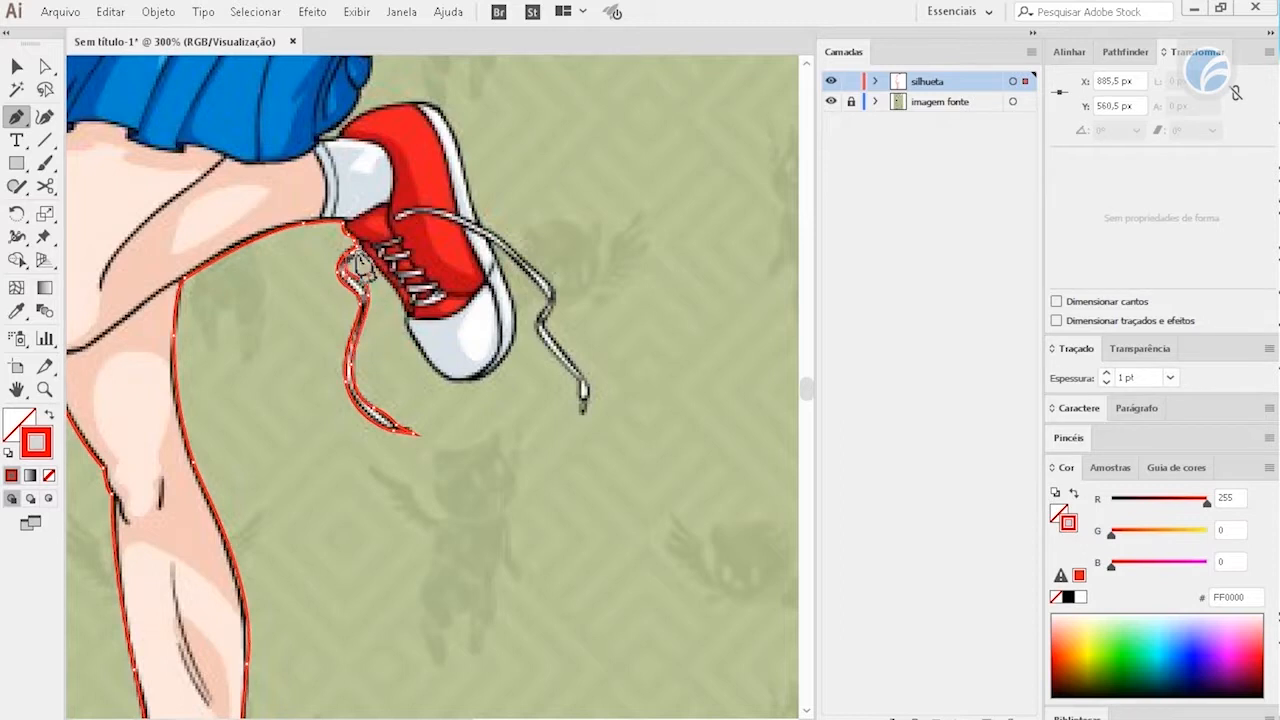
# Trace around the raised shoe's toe cap and along the near edge of the lace behind it, down to its tip
pyautogui.click(482, 378)
pyautogui.click(513, 294)
pyautogui.click(544, 289)
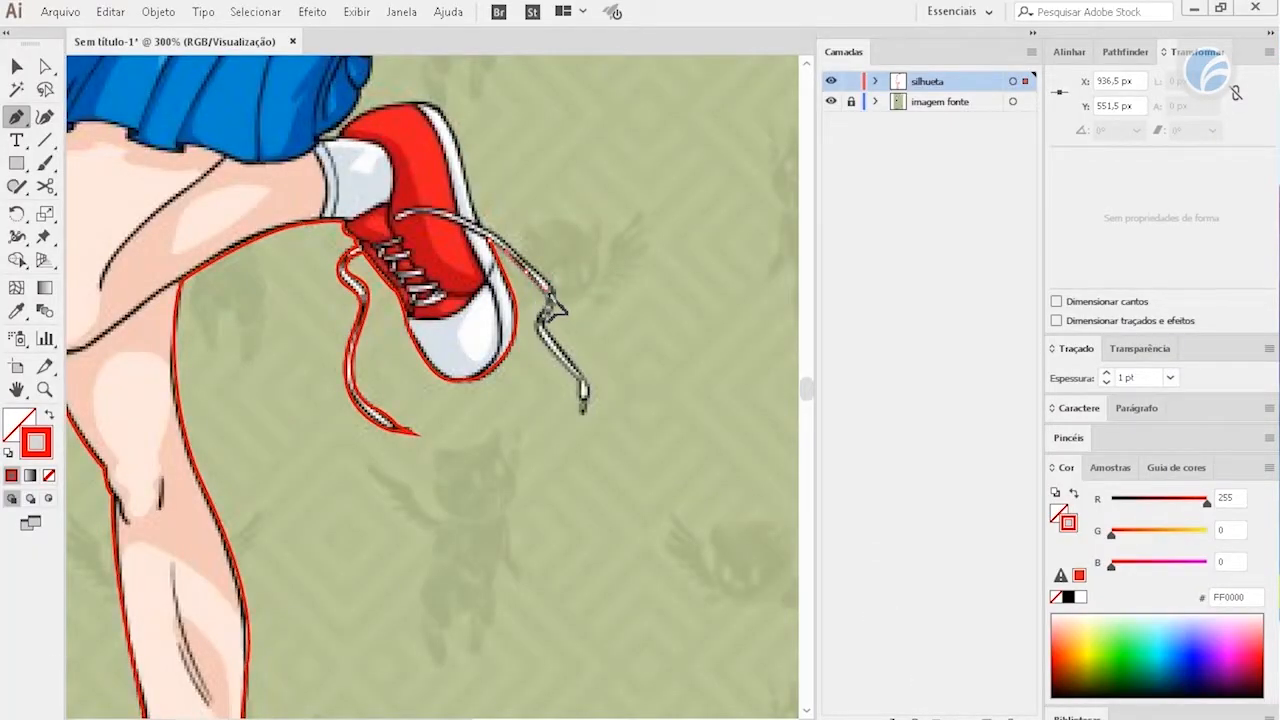
pyautogui.click(536, 277)
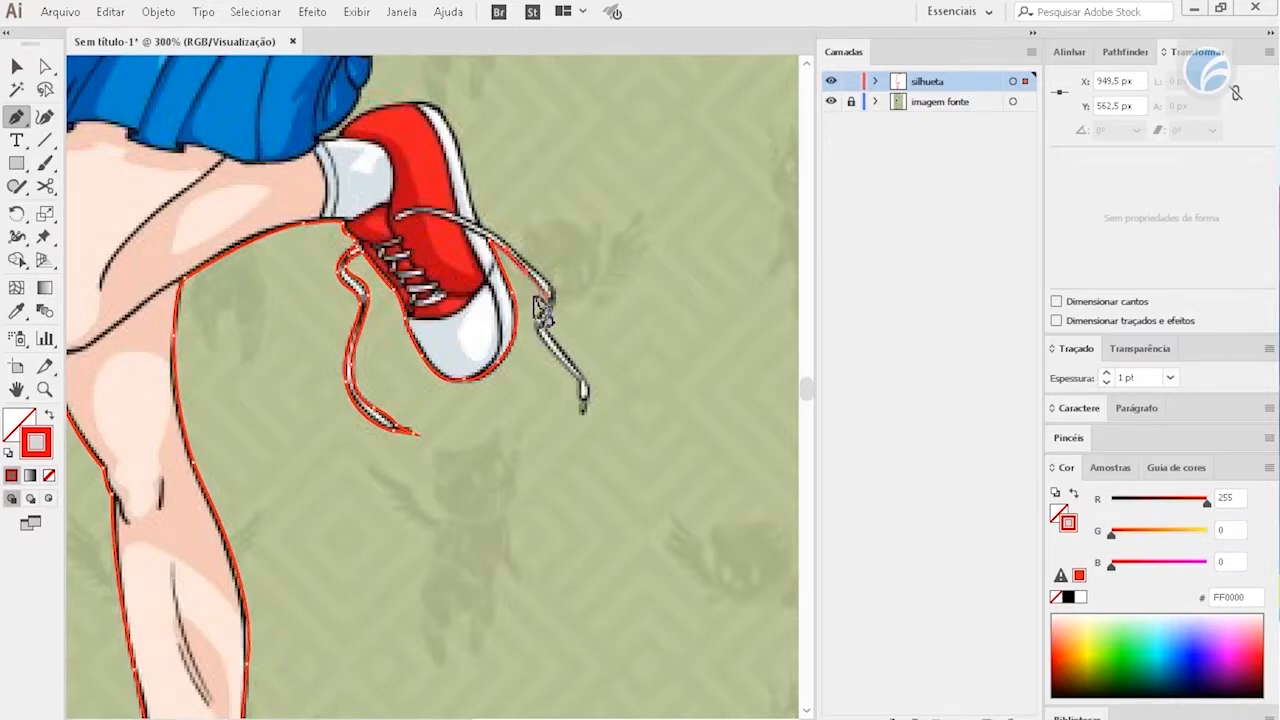
pyautogui.click(536, 318)
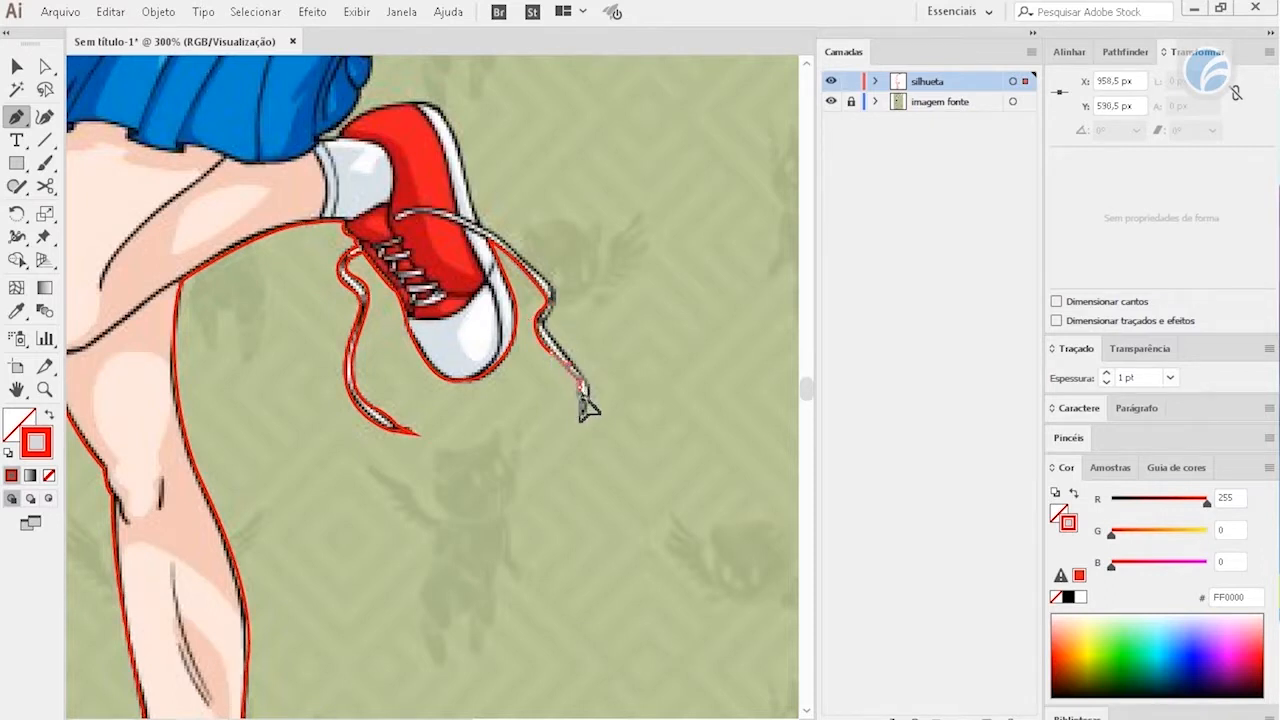
pyautogui.click(583, 390)
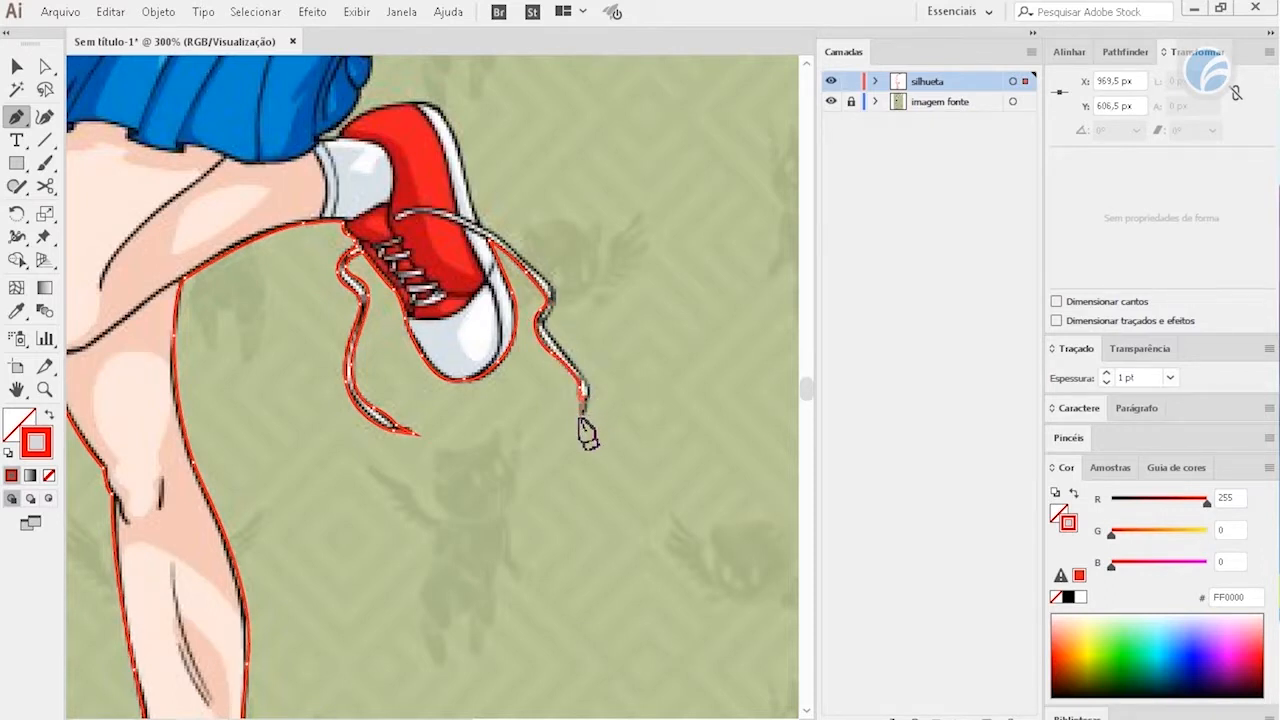
pyautogui.click(584, 410)
# Trace the far edge of that lace from its tip back up to the raised shoe's sole
pyautogui.click(590, 378)
pyautogui.click(553, 330)
pyautogui.keyDown('ctrl'); pyautogui.click(548, 322); pyautogui.keyUp('ctrl')
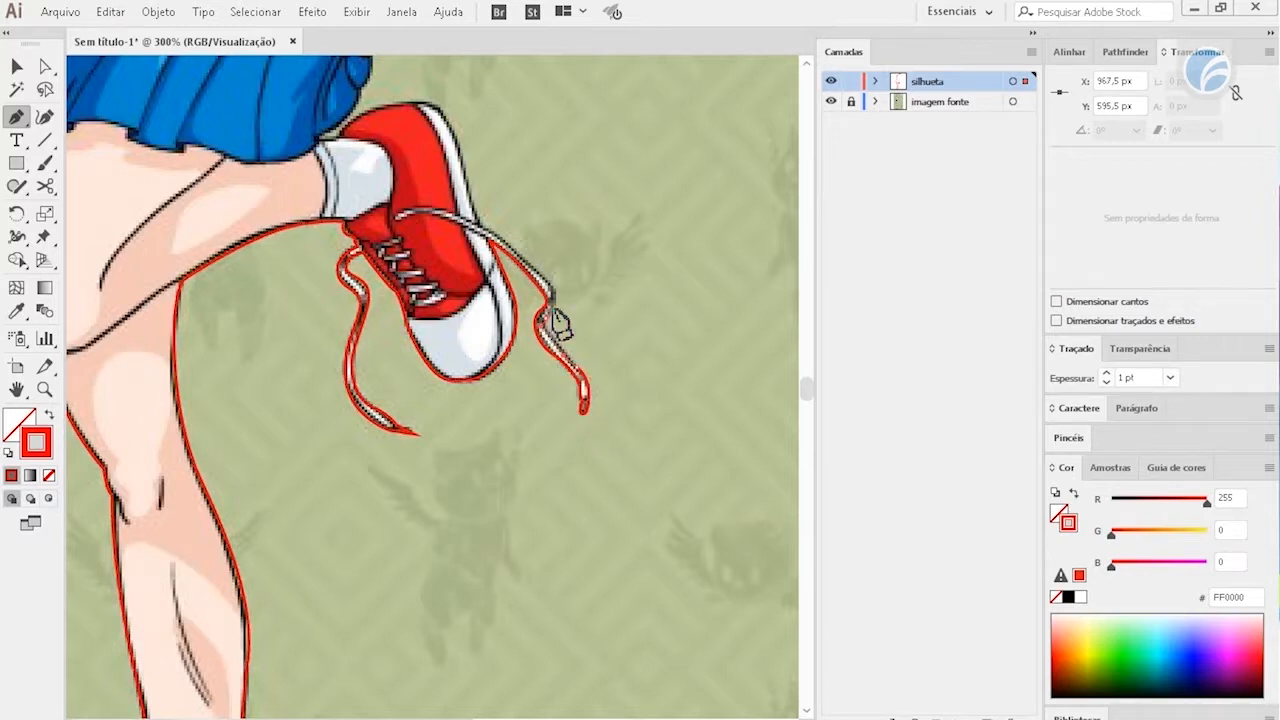
pyautogui.keyDown('ctrl'); pyautogui.click(519, 263); pyautogui.keyUp('ctrl')
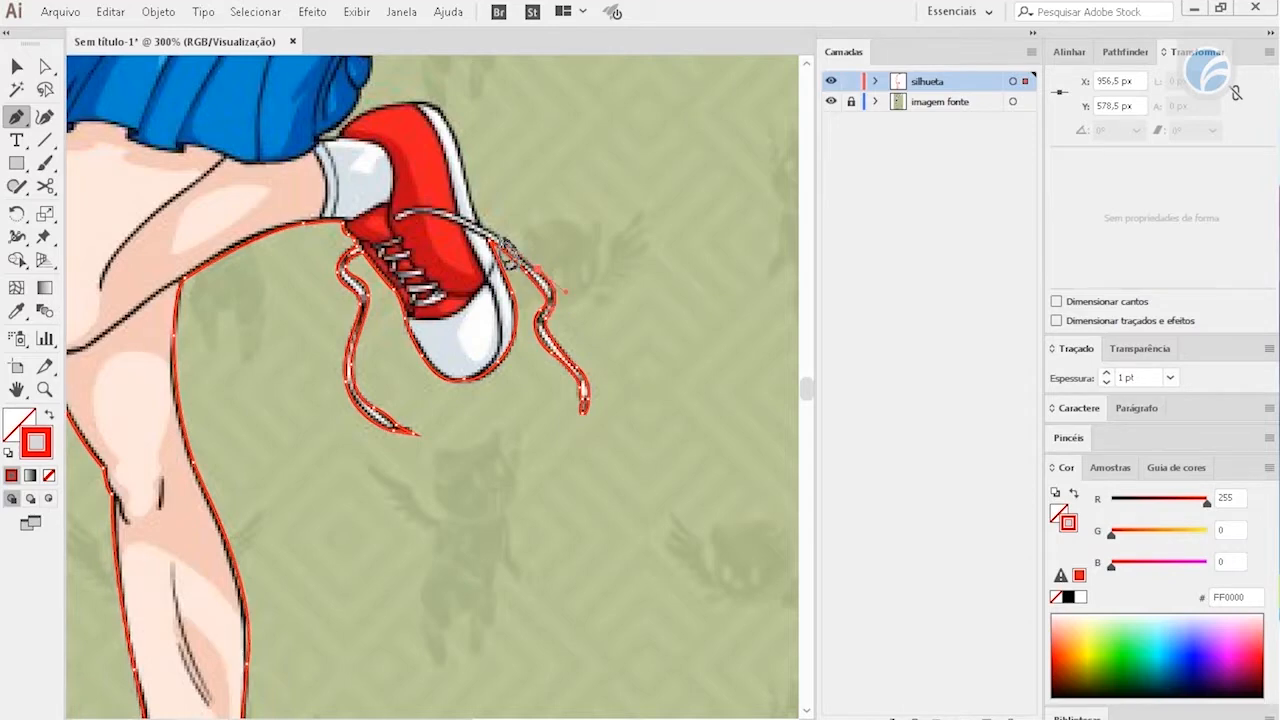
pyautogui.click(479, 223)
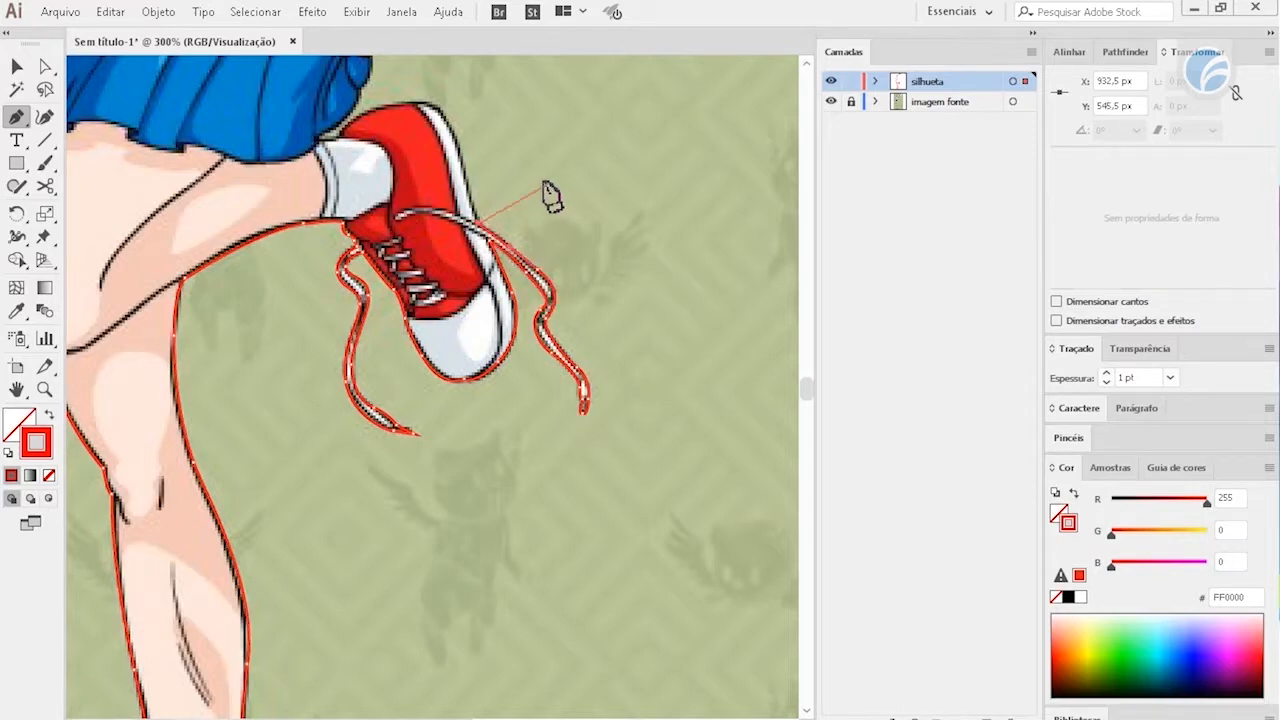
# Trace the raised shoe's sole and heel up to the skirt's hem
pyautogui.scroll(5, 555, 197)
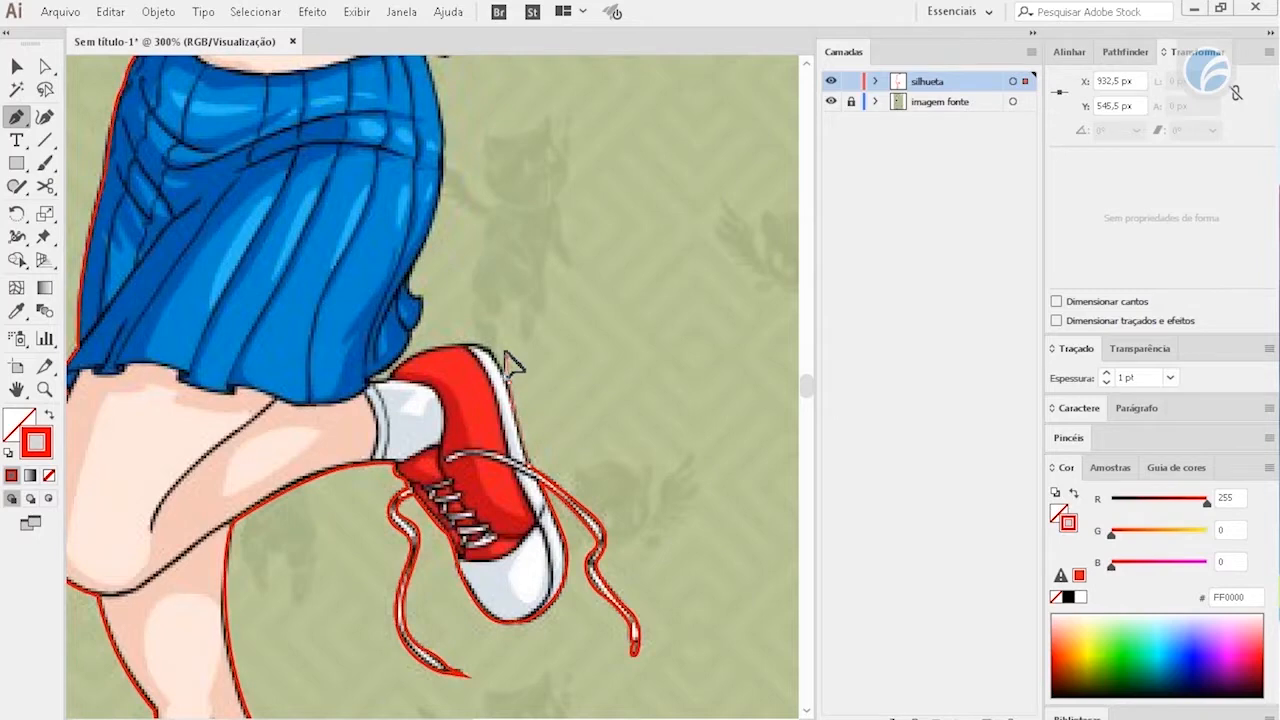
pyautogui.click(481, 352)
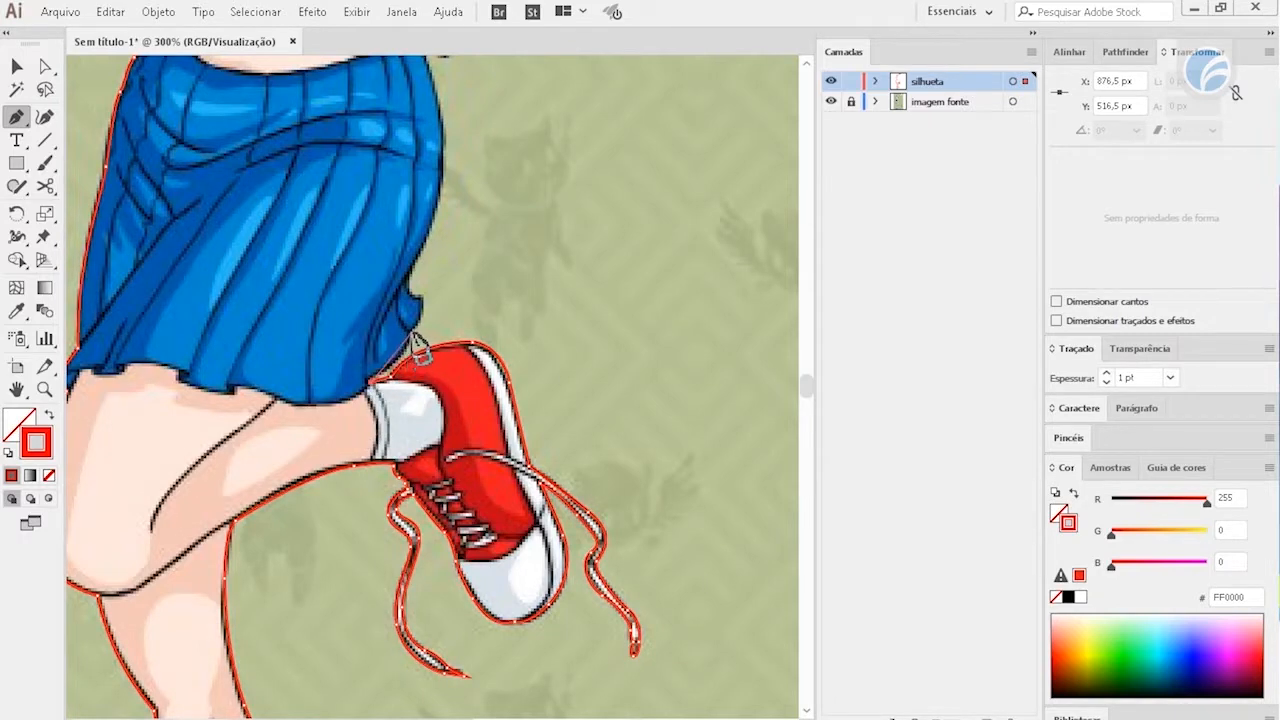
pyautogui.click(423, 317)
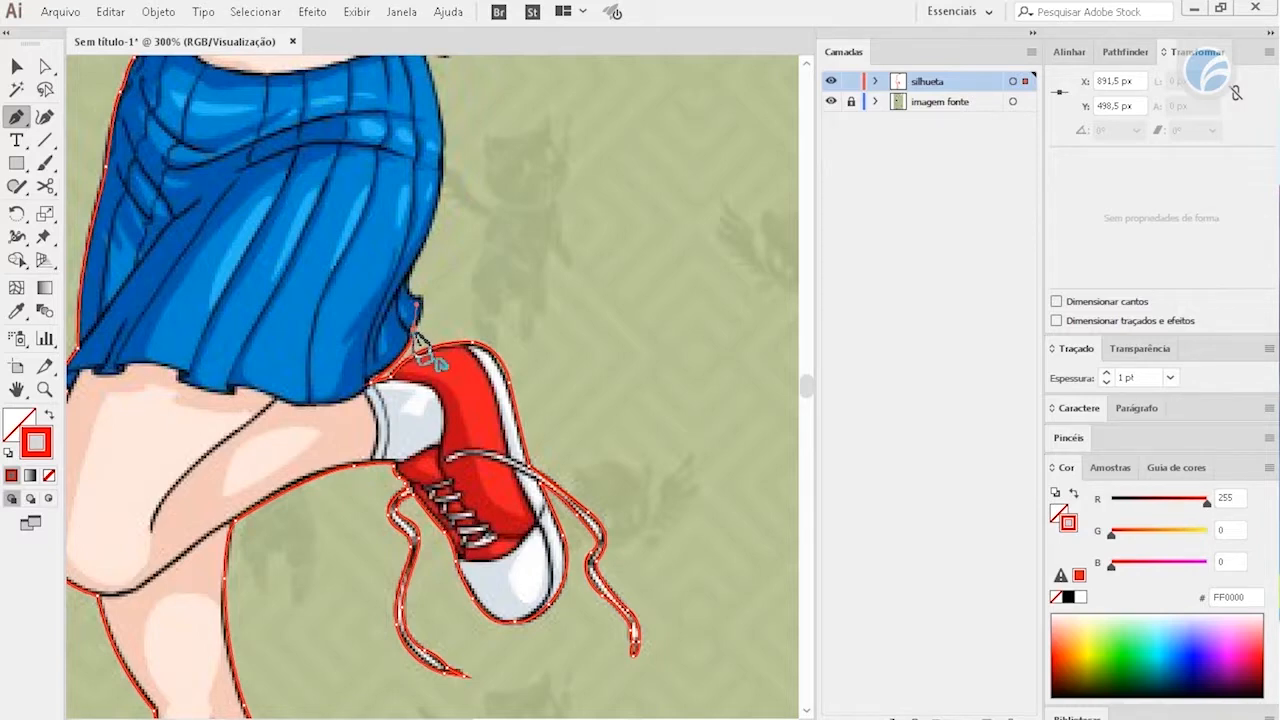
# Trace the small fold at the skirt's hem and the back of the skirt up to the waist
pyautogui.click(424, 267)
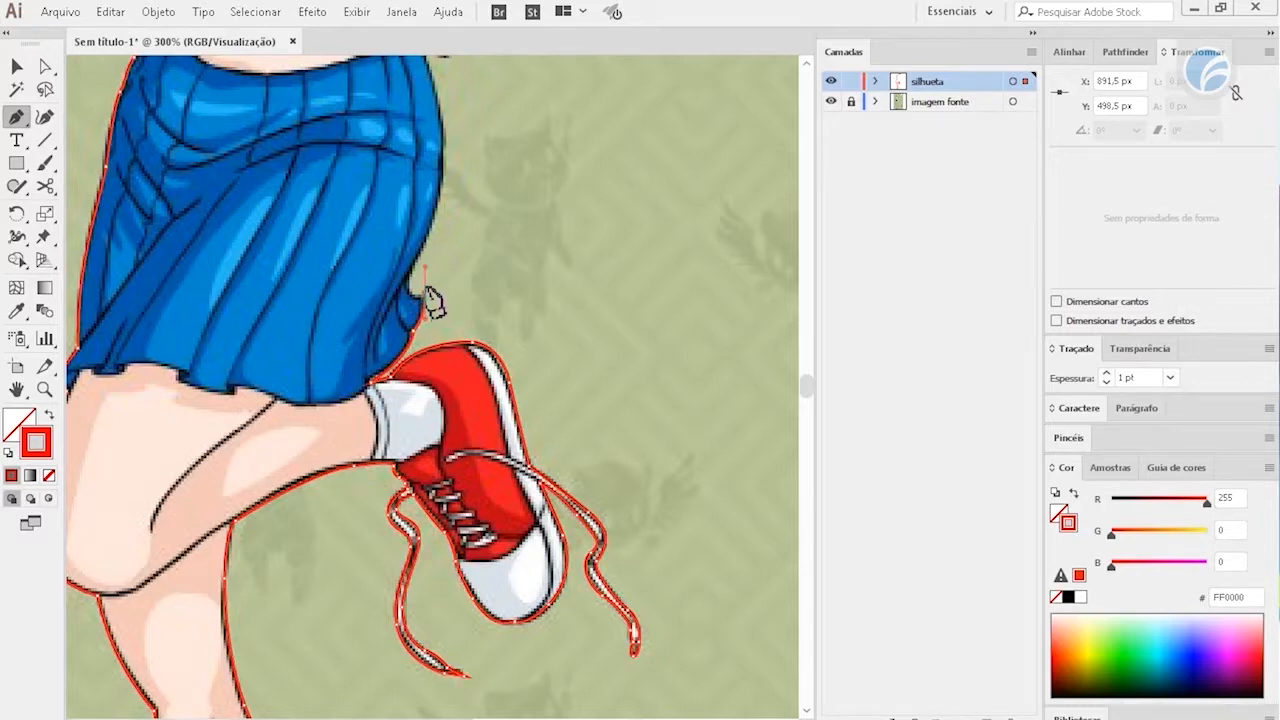
pyautogui.click(422, 300)
pyautogui.click(417, 242)
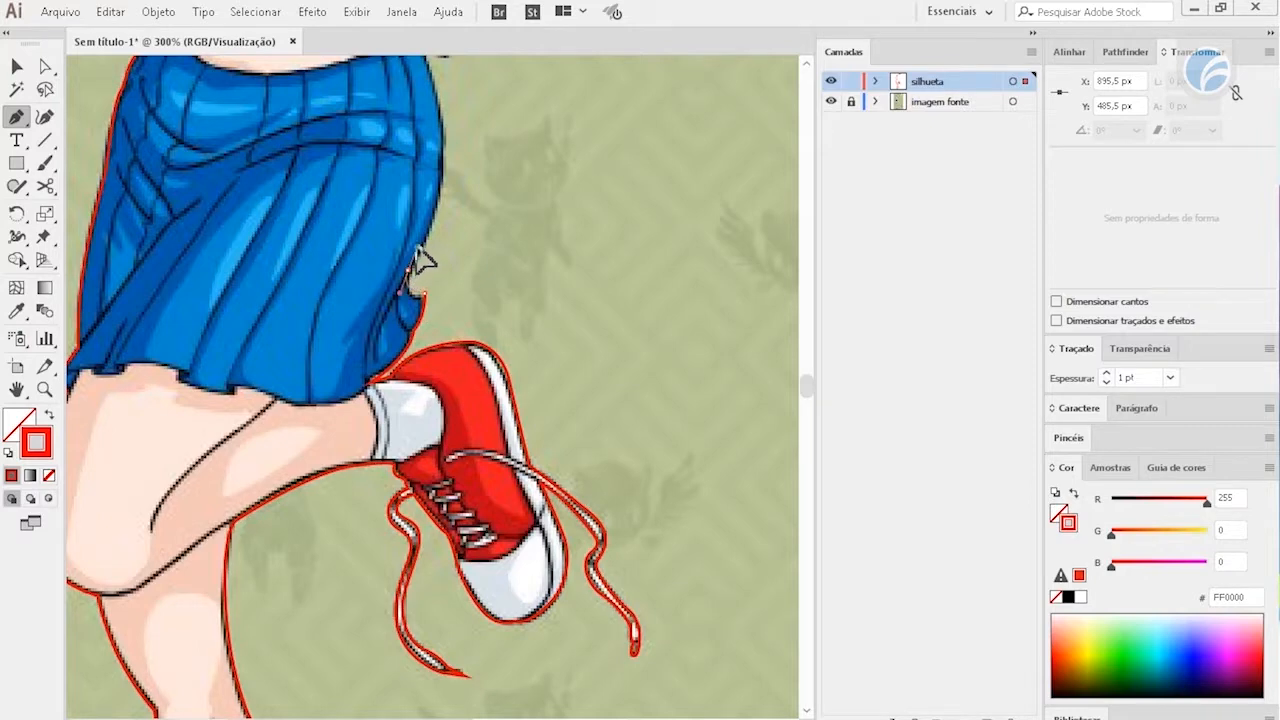
pyautogui.moveTo(485, 193); pyautogui.dragTo(456, 286)
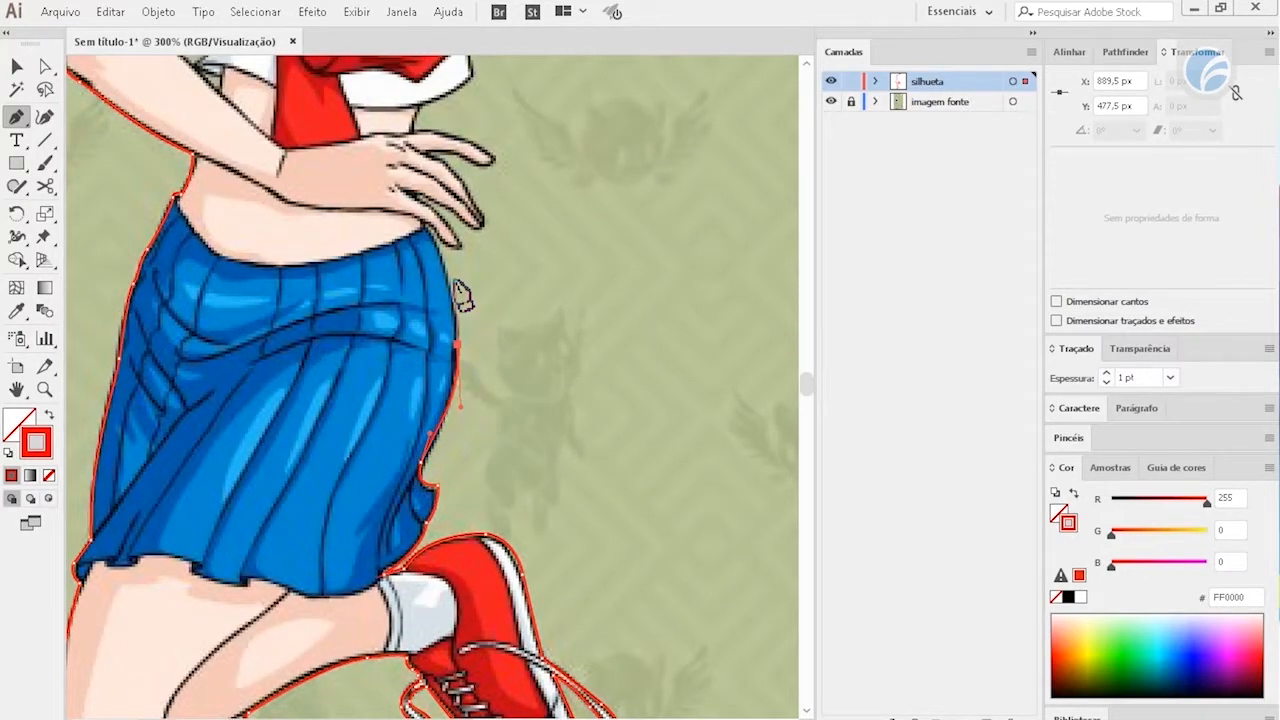
pyautogui.click(447, 235)
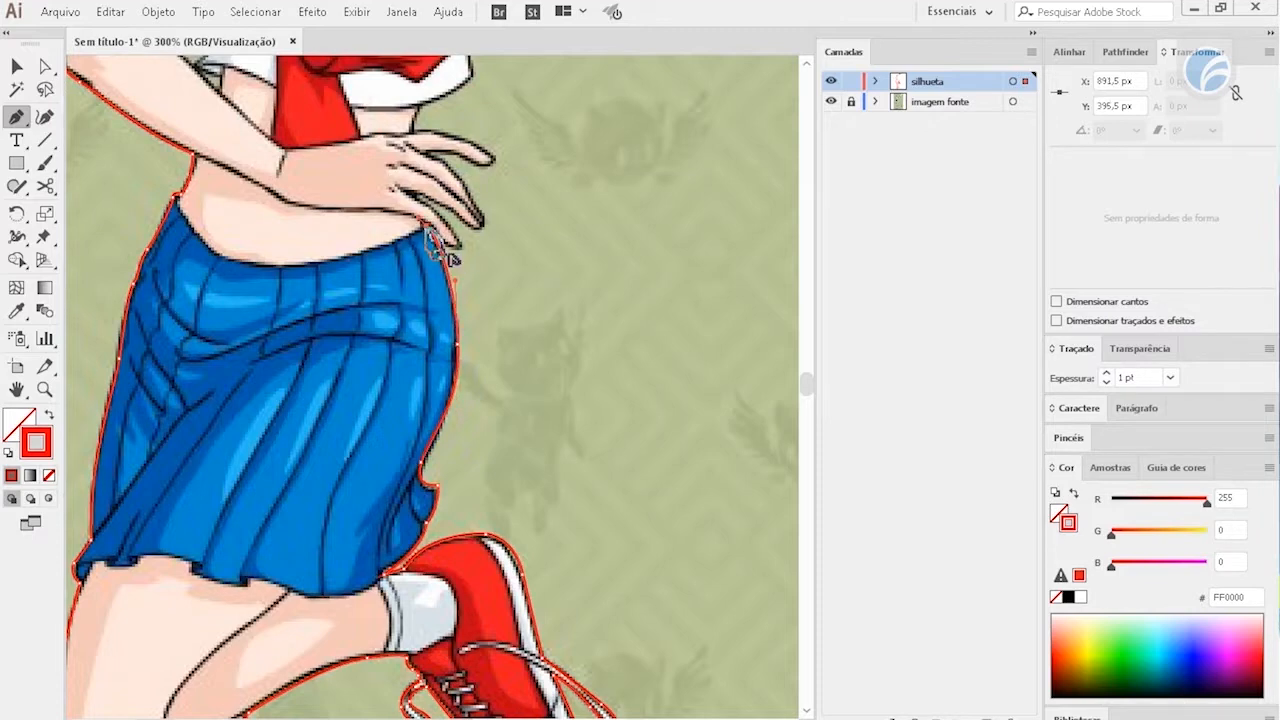
# Trace around the fingers of the hand resting at the waist, ending where the hand meets the bare midriff
pyautogui.click(466, 252)
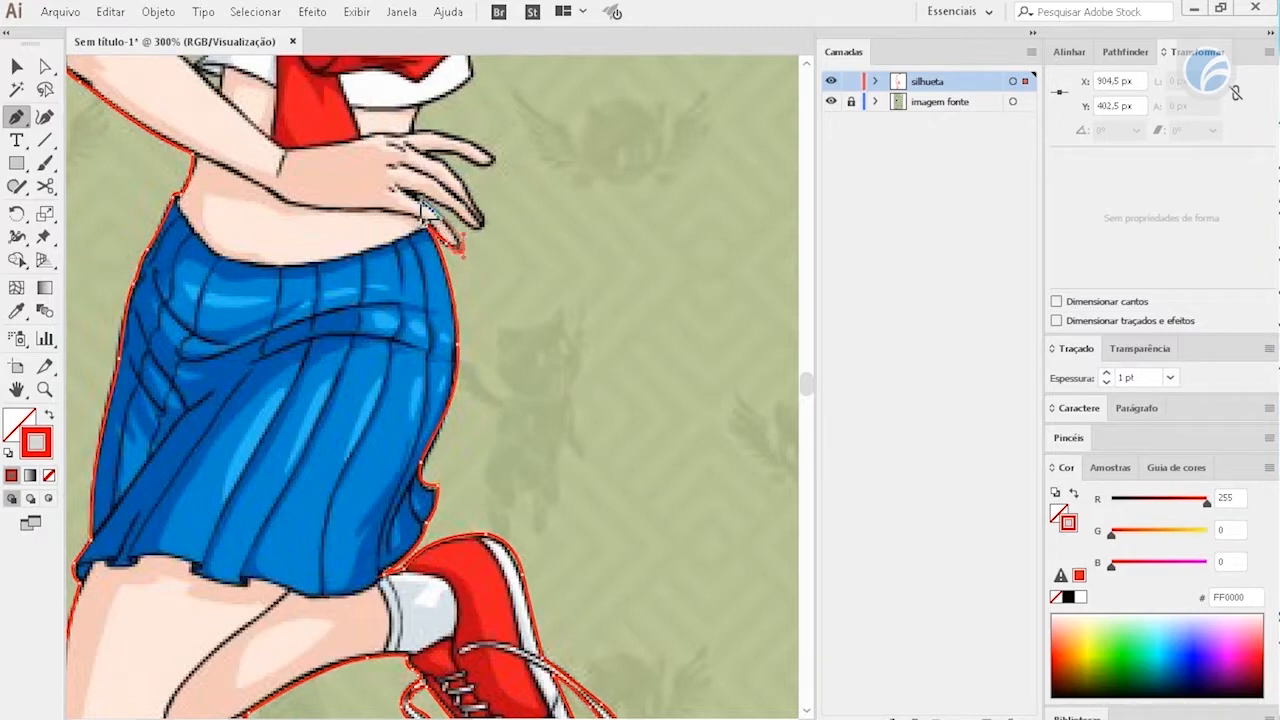
pyautogui.click(481, 219)
pyautogui.click(457, 178)
pyautogui.click(494, 159)
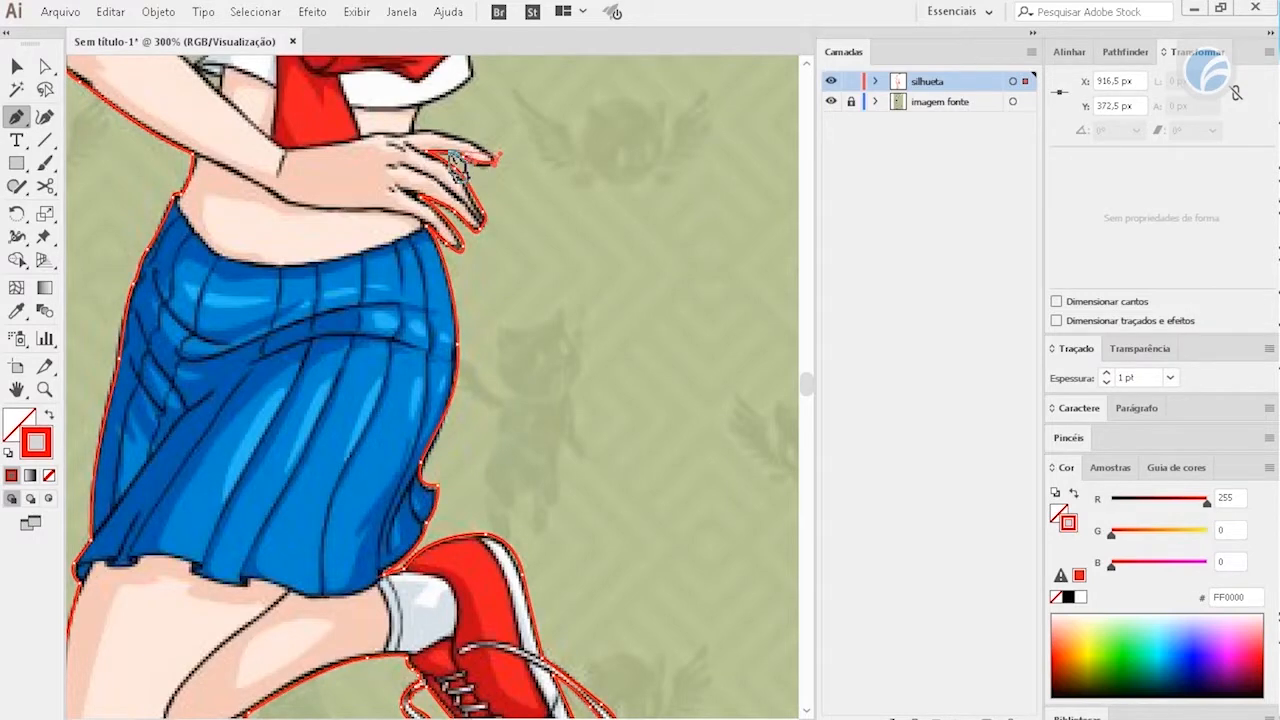
pyautogui.moveTo(494, 159); pyautogui.dragTo(589, 321)
pyautogui.click(507, 302)
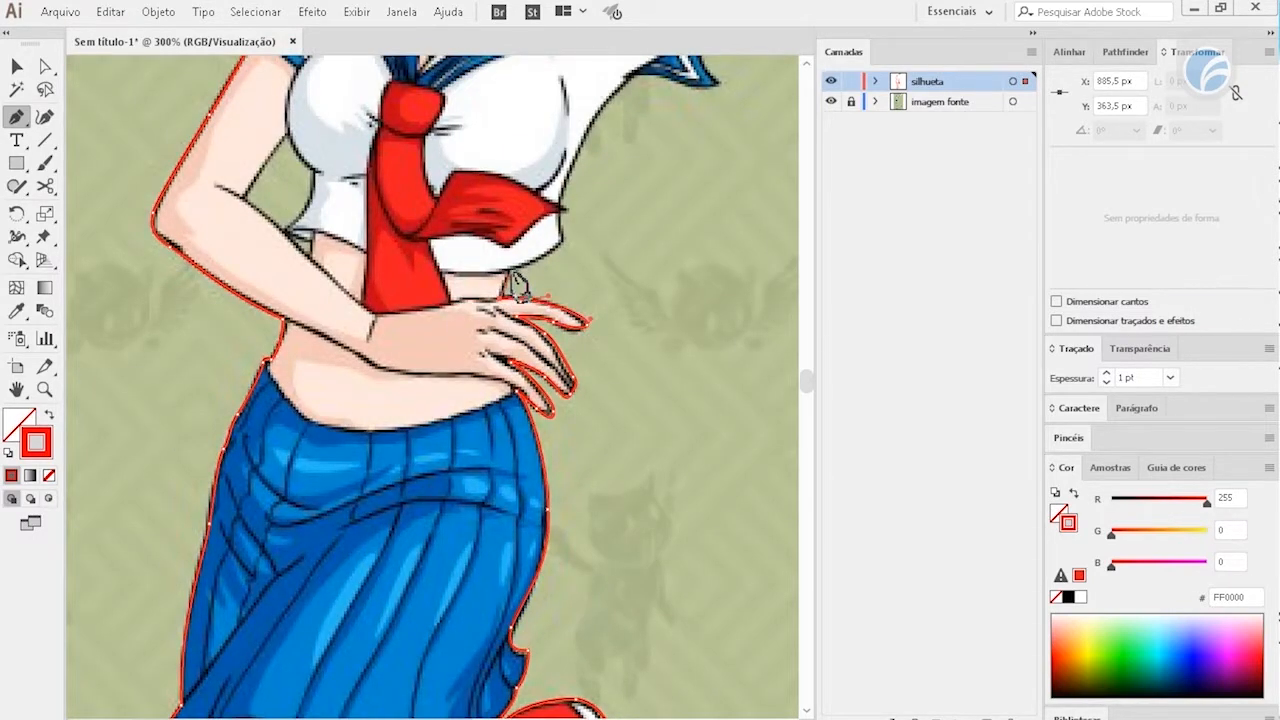
# Trace the blouse's lower edge, the tip of the red tie and the blouse's side up to the collar flap
pyautogui.scroll(3, 509, 330)
pyautogui.hscroll(2, 513, 368)
pyautogui.click(507, 372)
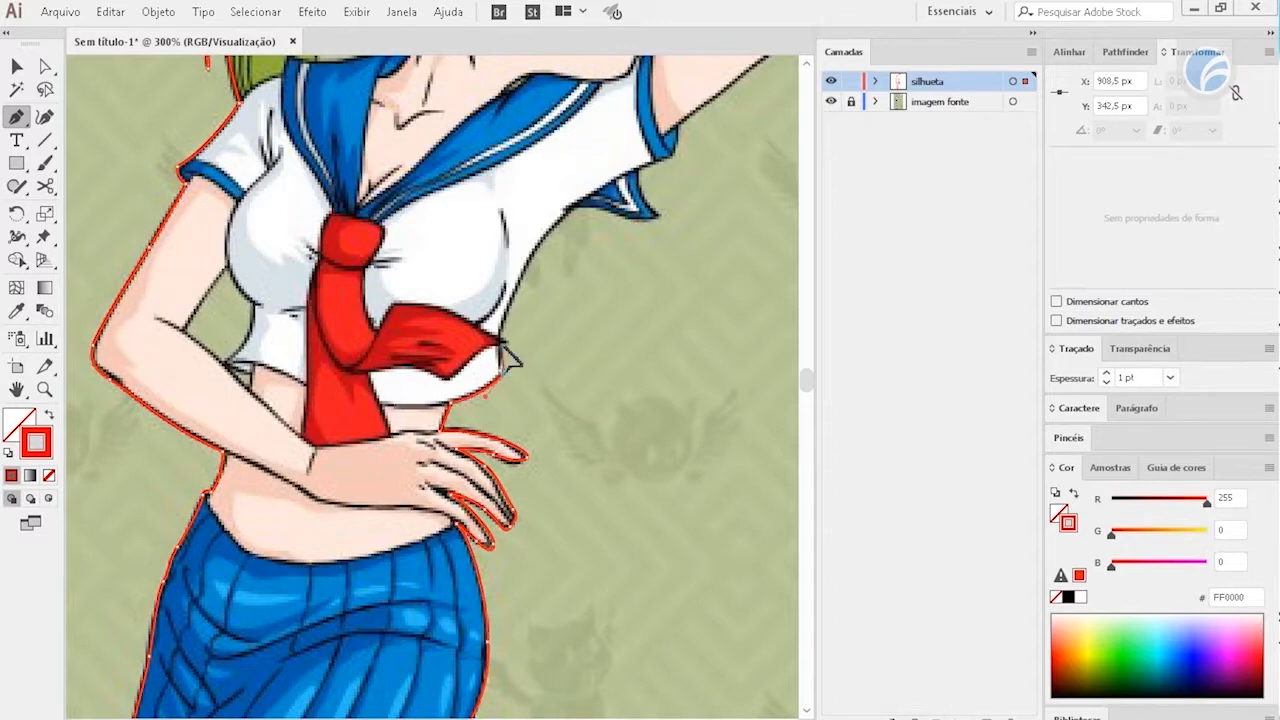
pyautogui.scroll(3, 510, 318)
pyautogui.hscroll(2, 510, 318)
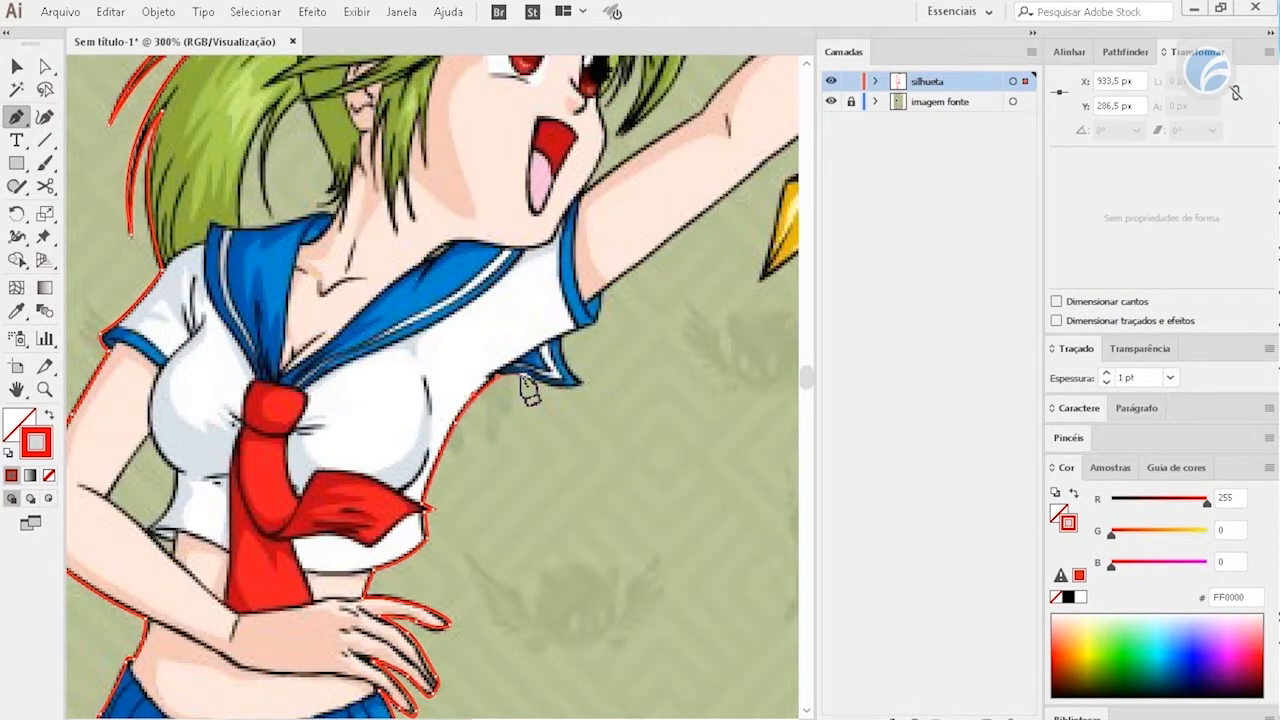
# Trace around the pointed collar flap and the raised arm's sleeve cuff
pyautogui.moveTo(583, 384); pyautogui.dragTo(617, 369)
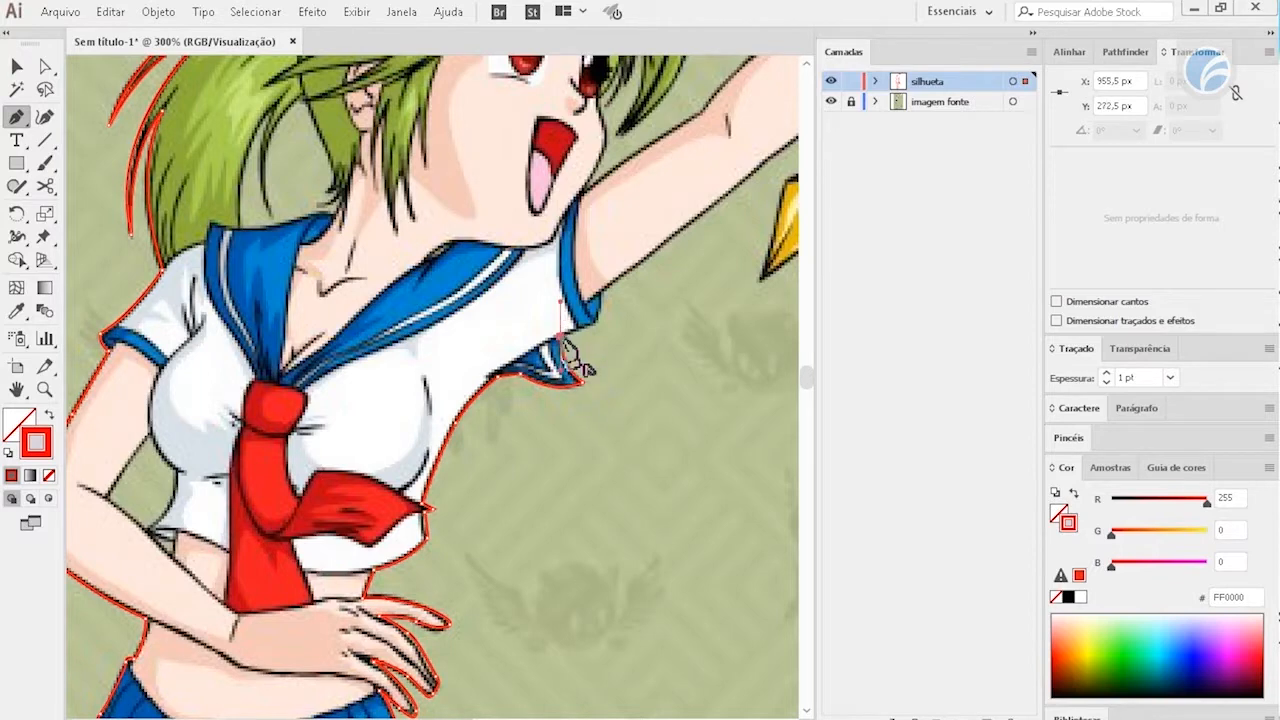
pyautogui.scroll(3, 580, 363)
pyautogui.hscroll(2, 523, 409)
pyautogui.click(468, 432)
# Trace the underside of the raised arm up to the wrist and across to the staff
pyautogui.moveTo(514, 384); pyautogui.dragTo(278, 500)
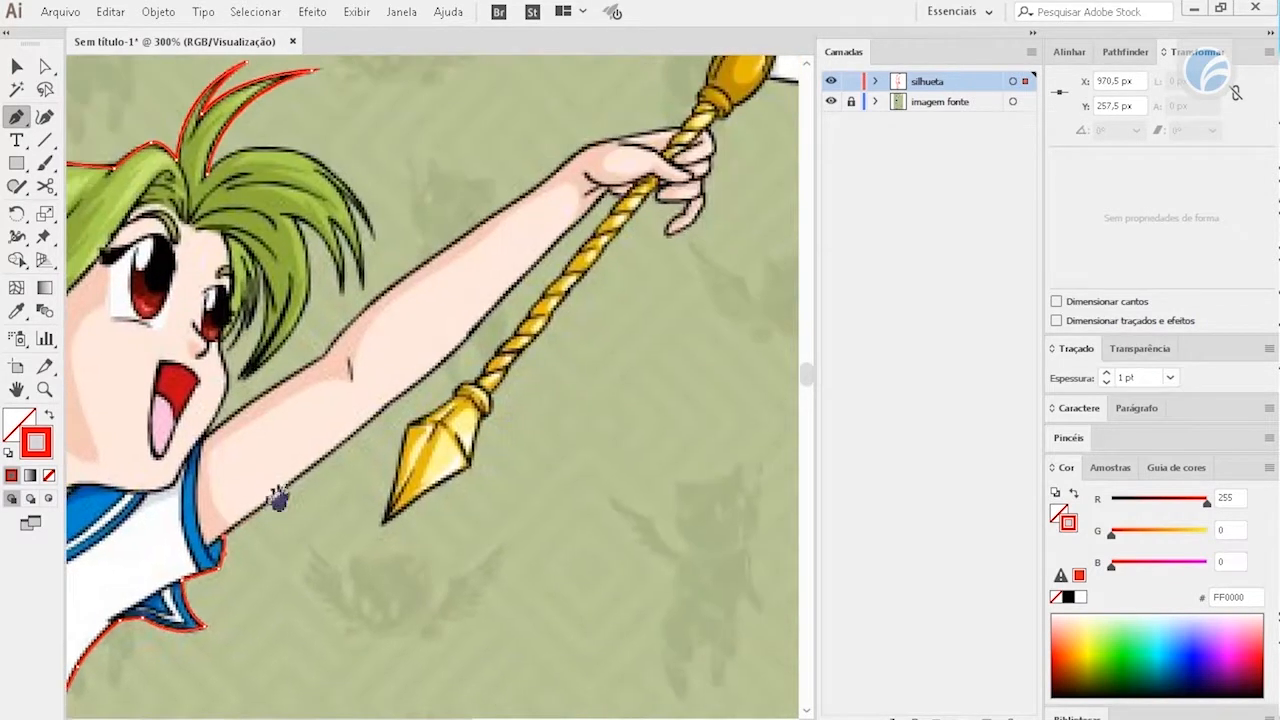
pyautogui.moveTo(400, 415); pyautogui.dragTo(394, 557)
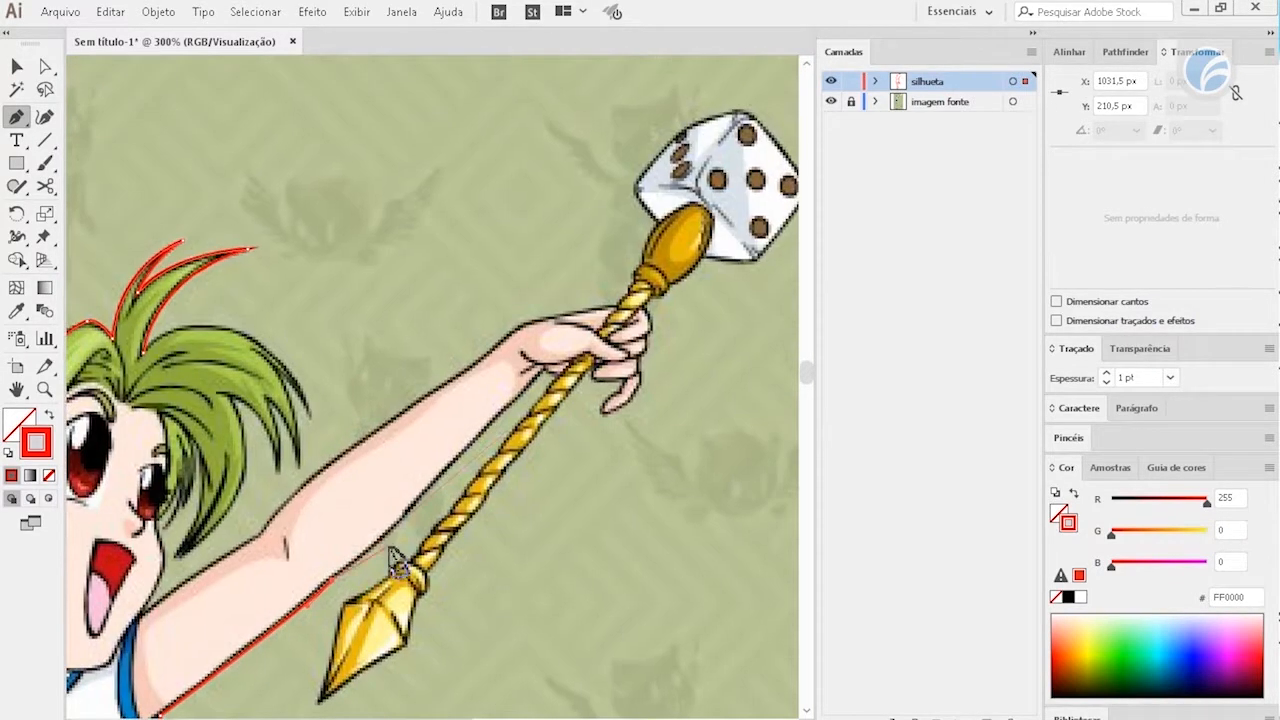
pyautogui.moveTo(546, 366); pyautogui.dragTo(600, 300)
pyautogui.hotkey('ctrl', 'z')
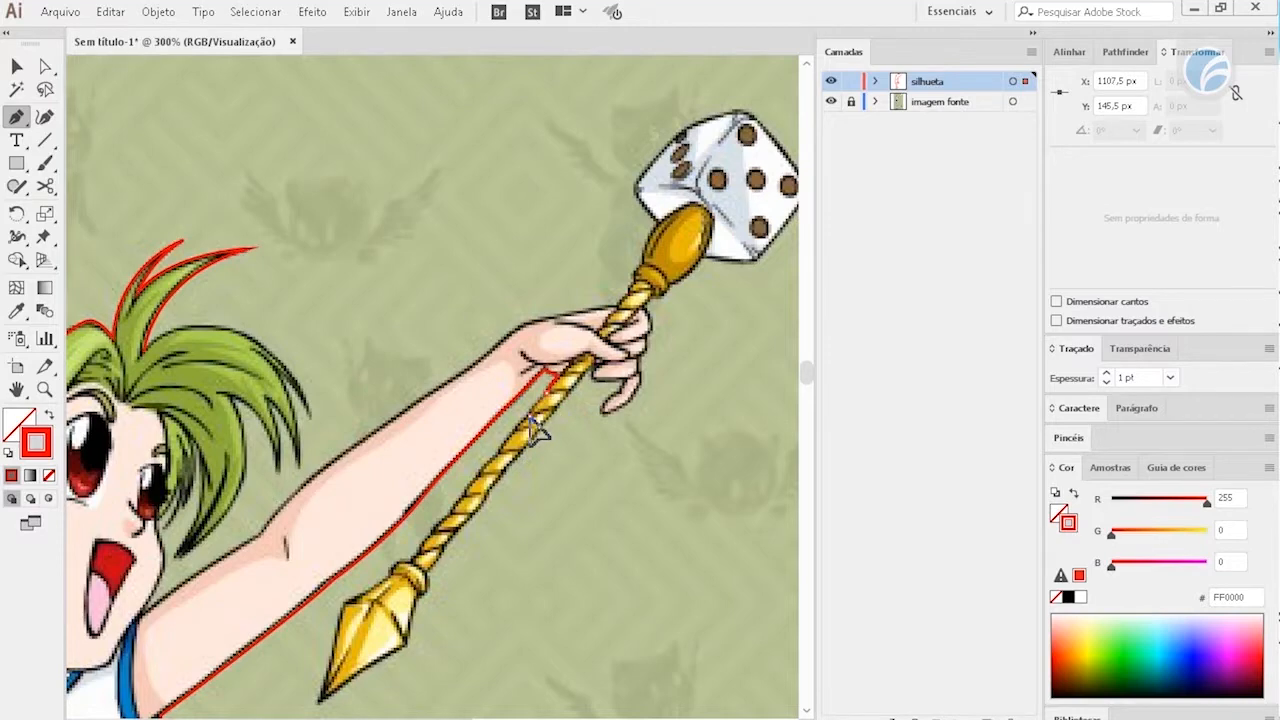
# Trace the scalloped inner edge of the staff's twisted shaft from the wrist down towards the gold collar
pyautogui.hotkey('ctrl', '+')
pyautogui.hotkey('ctrl', '+')
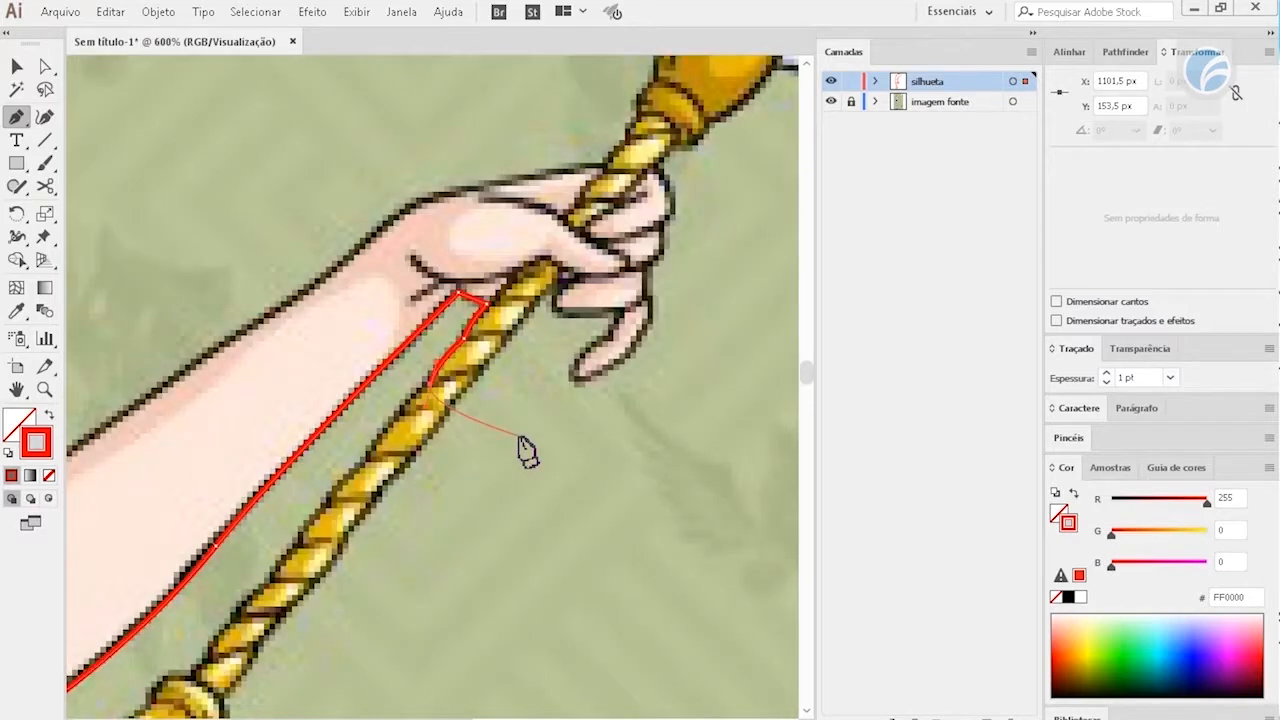
pyautogui.moveTo(431, 386); pyautogui.dragTo(402, 390)
pyautogui.click(396, 414)
pyautogui.moveTo(367, 459); pyautogui.dragTo(328, 471)
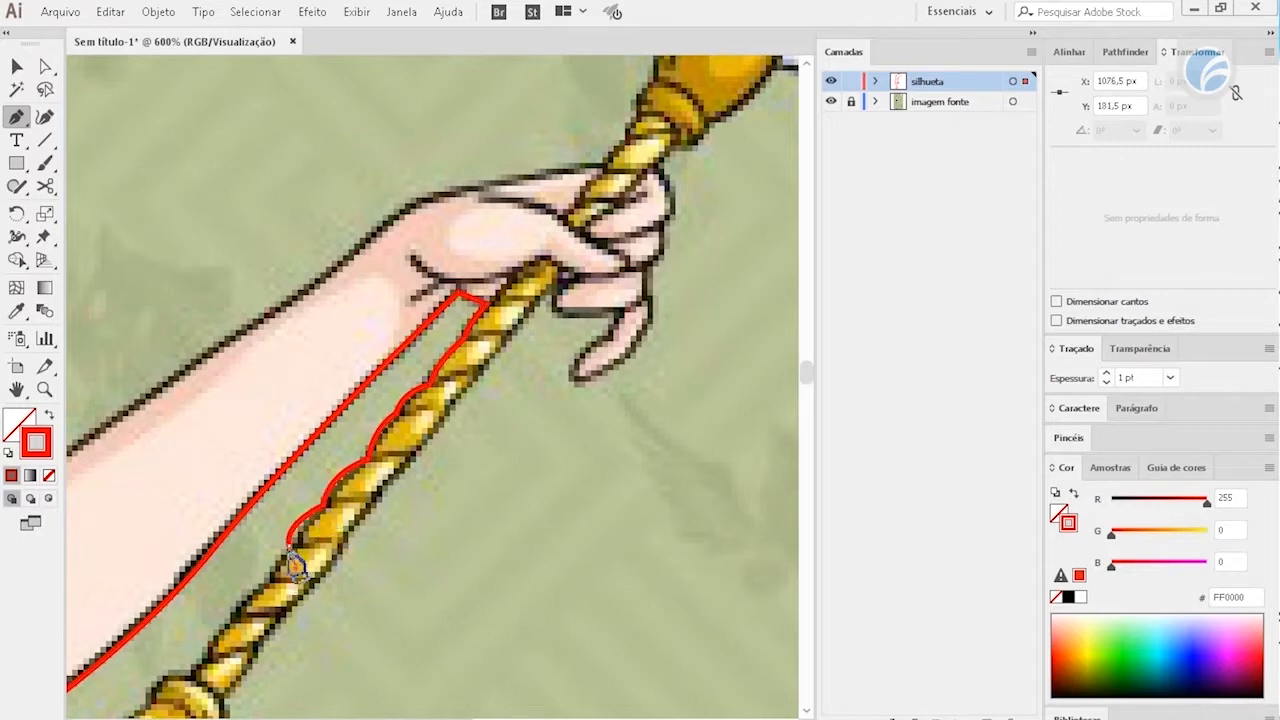
pyautogui.moveTo(271, 580); pyautogui.dragTo(243, 623)
pyautogui.moveTo(232, 668); pyautogui.dragTo(335, 507)
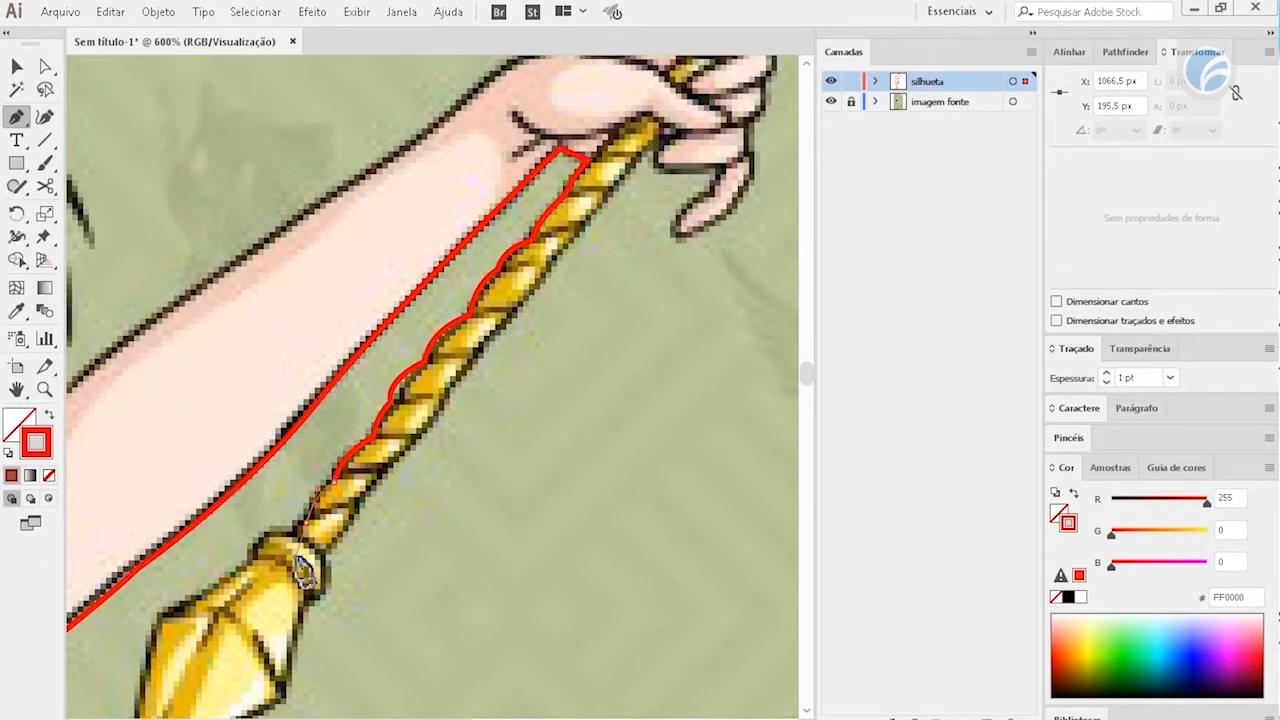
# Trace around the staff's lower gold collar and its pointed spearhead
pyautogui.moveTo(250, 548); pyautogui.dragTo(331, 443)
pyautogui.click(260, 462)
pyautogui.click(216, 664)
pyautogui.click(390, 548)
pyautogui.click(433, 424)
pyautogui.click(420, 371)
# Trace the outer edge of the staff's twisted shaft up to the hand holding it
pyautogui.moveTo(501, 359); pyautogui.dragTo(391, 549)
pyautogui.click(388, 514)
pyautogui.click(449, 433)
pyautogui.moveTo(521, 394); pyautogui.dragTo(436, 561)
# Trace around the extended finger and the other fingers gripping the staff
pyautogui.click(558, 364)
pyautogui.click(563, 386)
pyautogui.click(628, 384)
pyautogui.click(620, 414)
pyautogui.click(586, 426)
pyautogui.click(583, 466)
# Trace from the gripping hand along the outer side of the staff's gold knob to the die
pyautogui.moveTo(633, 438); pyautogui.dragTo(523, 506)
pyautogui.click(656, 343)
pyautogui.moveTo(493, 458); pyautogui.dragTo(514, 534)
pyautogui.click(503, 516)
# Trace the die's outline around all its rounded corners, back towards the gold knob
pyautogui.click(596, 524)
pyautogui.click(685, 431)
pyautogui.moveTo(694, 437); pyautogui.dragTo(579, 572)
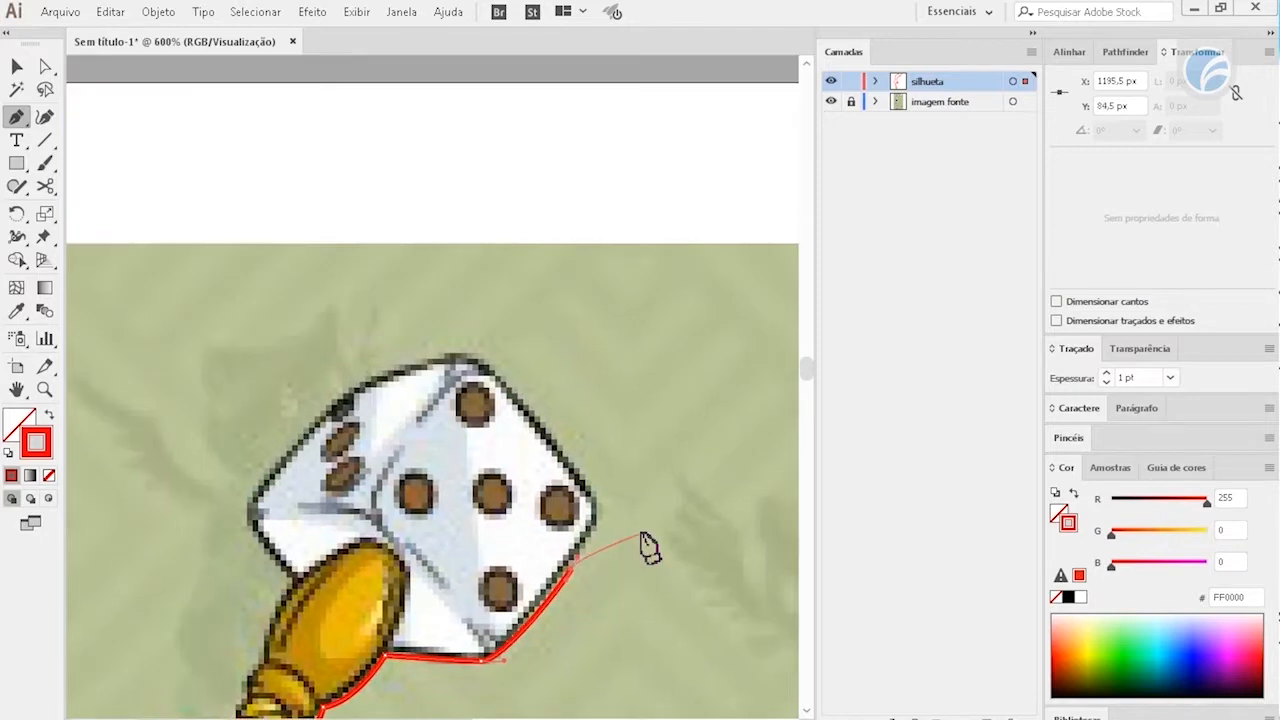
pyautogui.click(600, 506)
pyautogui.click(566, 464)
pyautogui.click(490, 378)
pyautogui.moveTo(425, 350); pyautogui.dragTo(310, 460)
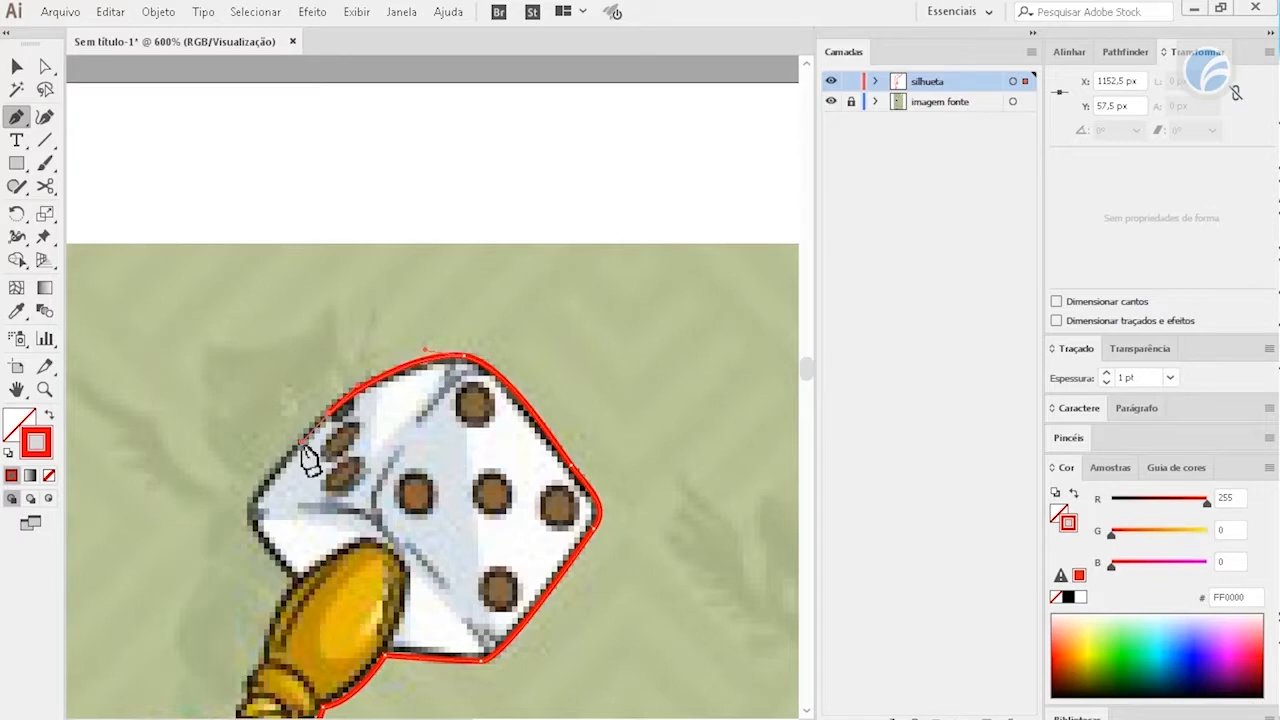
pyautogui.click(250, 512)
pyautogui.click(265, 552)
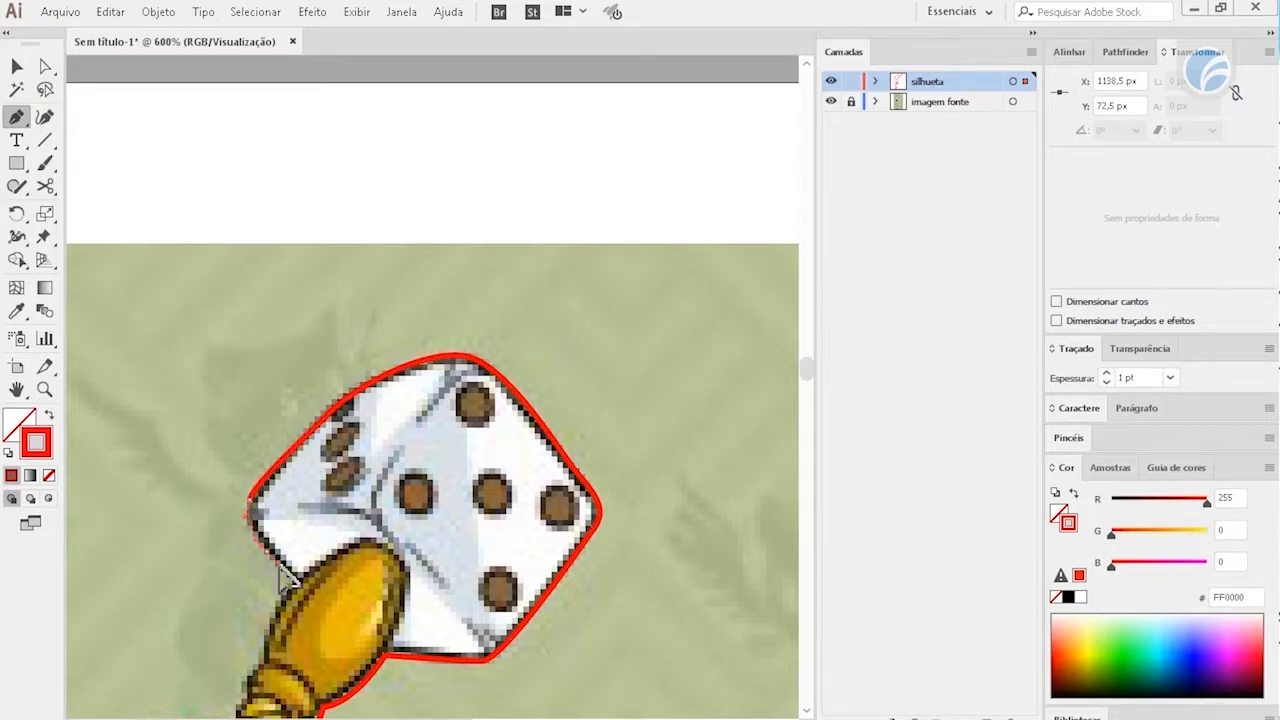
# Trace the inner side of the gold knob and its ring down to the twisted shaft
pyautogui.moveTo(290, 590); pyautogui.dragTo(430, 345)
pyautogui.moveTo(404, 420); pyautogui.dragTo(426, 426)
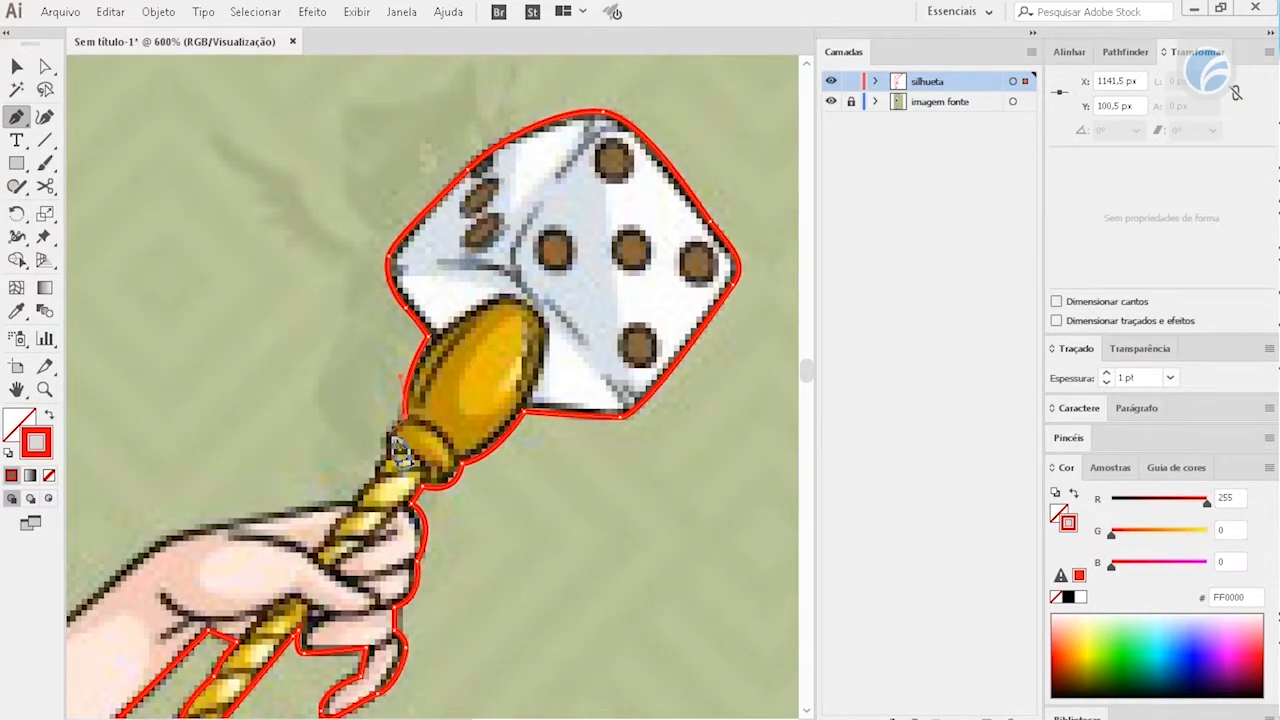
pyautogui.click(389, 462)
# Trace the back of the raised hand and the arm's upper edge down to the jaw
pyautogui.moveTo(355, 515); pyautogui.dragTo(526, 363)
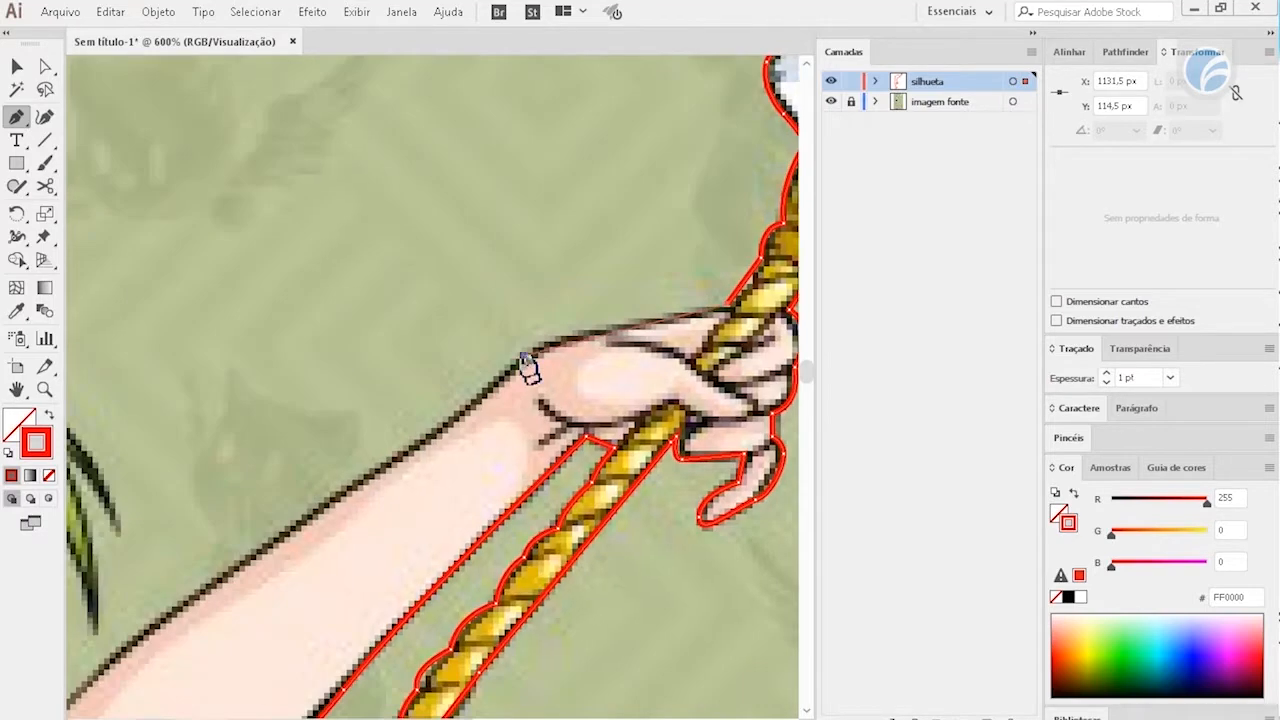
pyautogui.moveTo(371, 449); pyautogui.dragTo(414, 357)
pyautogui.keyDown('alt'); pyautogui.click(470, 265); pyautogui.keyUp('alt')
pyautogui.click(232, 440)
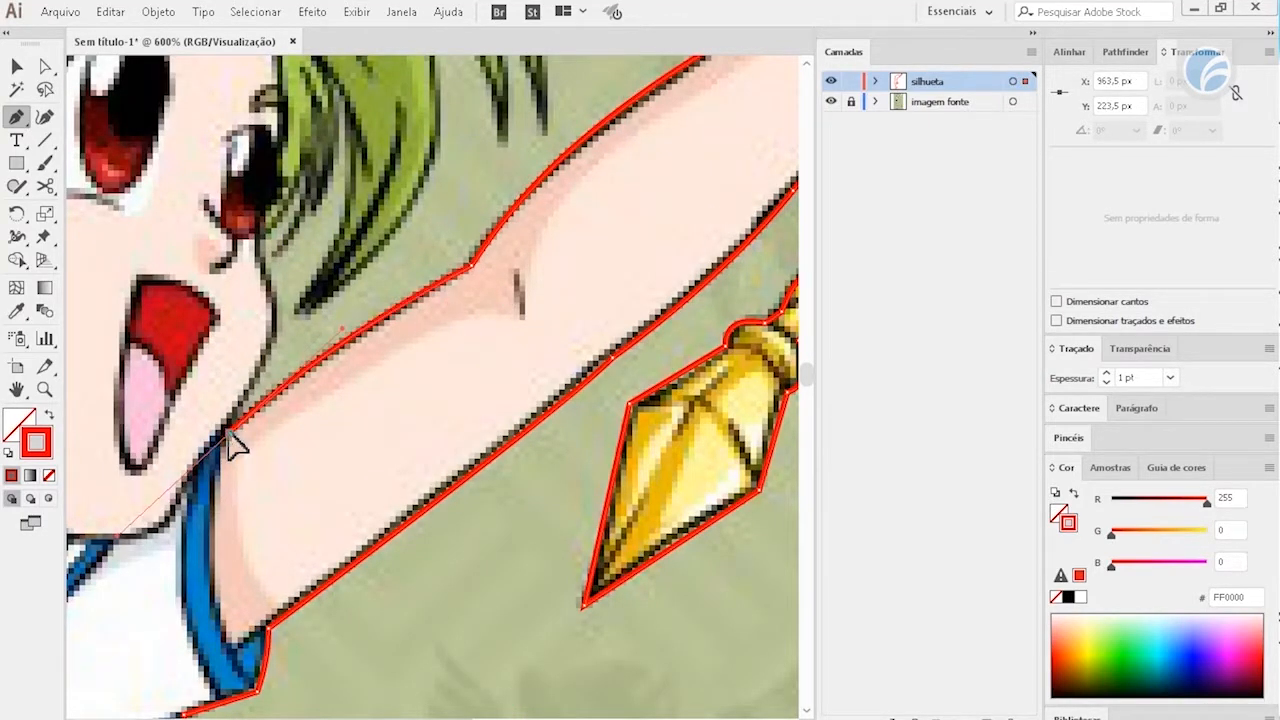
# Trace the face's edge up to the eye and the thin hair strands beside it, ending at the large lock's tip
pyautogui.scroll(3, 260, 420)
pyautogui.moveTo(274, 243); pyautogui.dragTo(287, 347)
pyautogui.scroll(3, 283, 342)
pyautogui.moveTo(312, 268); pyautogui.dragTo(307, 151)
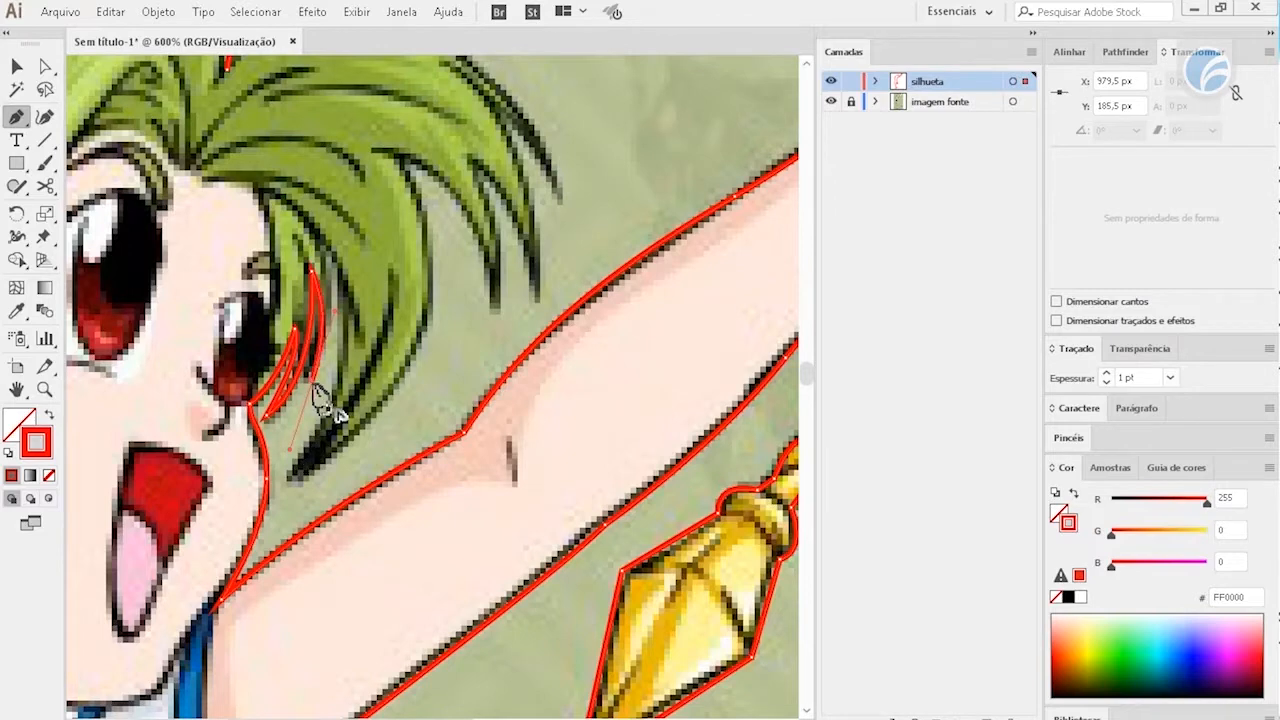
pyautogui.moveTo(329, 257); pyautogui.dragTo(329, 206)
pyautogui.click(331, 258)
pyautogui.moveTo(287, 477)
pyautogui.mouseDown()
pyautogui.moveTo(277, 509)
pyautogui.moveTo(294, 491)
pyautogui.mouseUp()
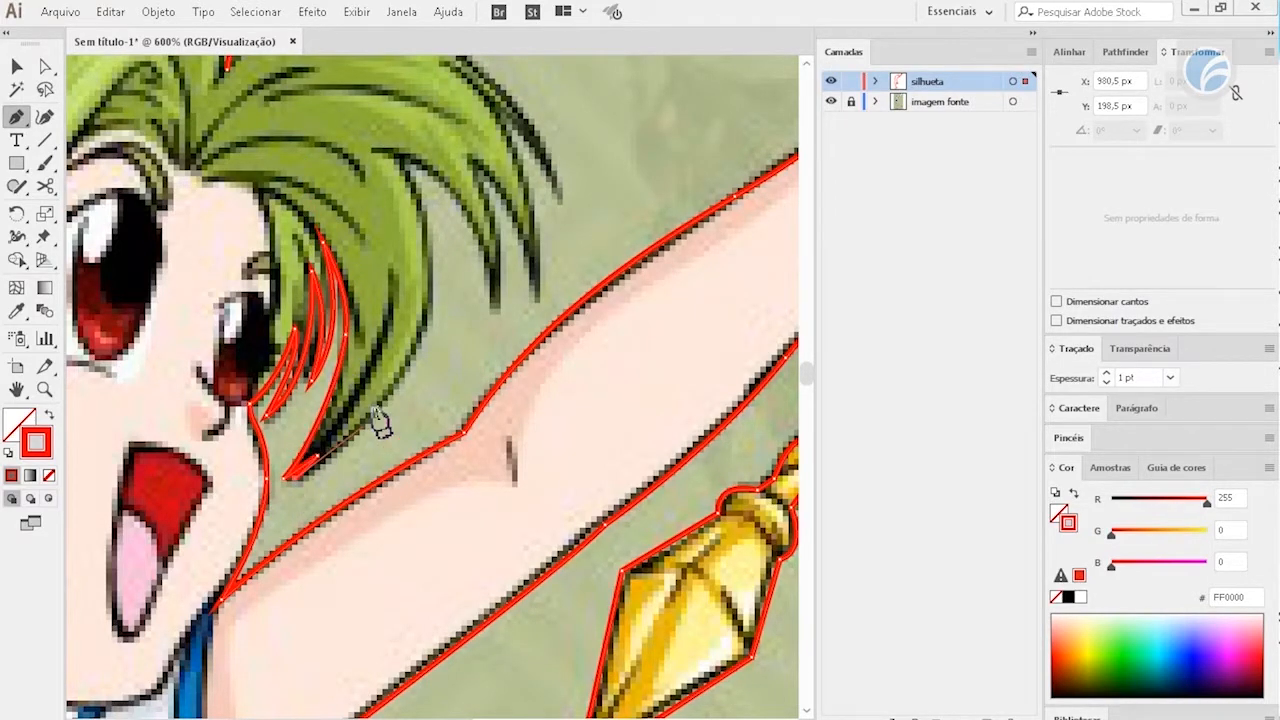
# Trace the outer edge of the large hair lock and the next pointed locks above the arm
pyautogui.moveTo(441, 172); pyautogui.dragTo(447, 260)
pyautogui.click(496, 308)
pyautogui.scroll(3, 500, 337)
pyautogui.click(551, 466)
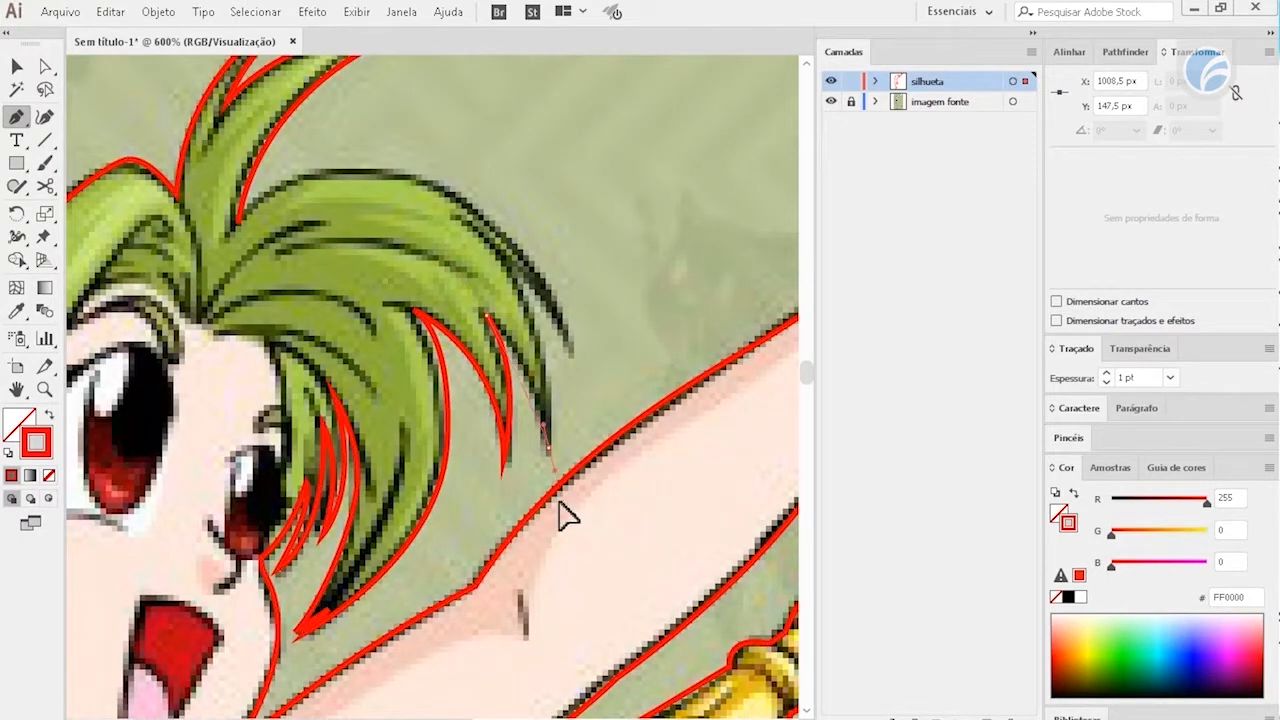
# Trace the last pointed lock at the back of the fringe up its inner edge and out to its tip
pyautogui.scroll(2, 575, 430)
pyautogui.moveTo(556, 371); pyautogui.dragTo(508, 334)
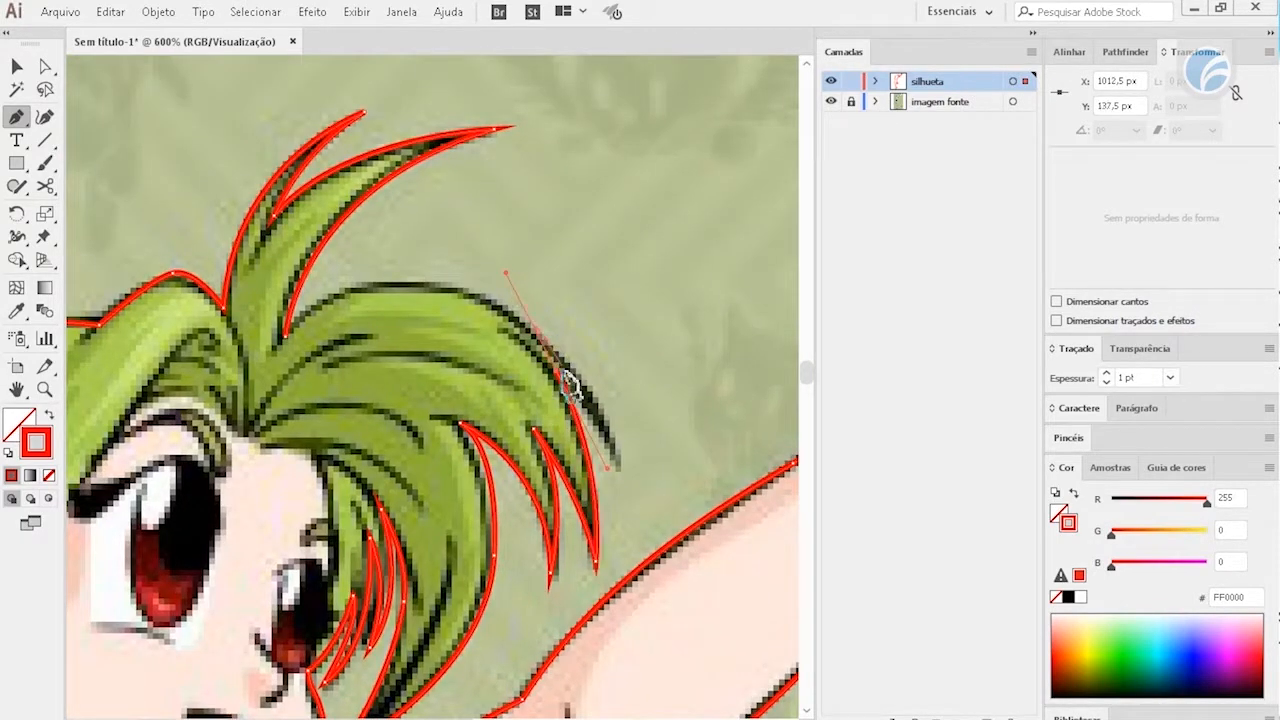
pyautogui.click(618, 472)
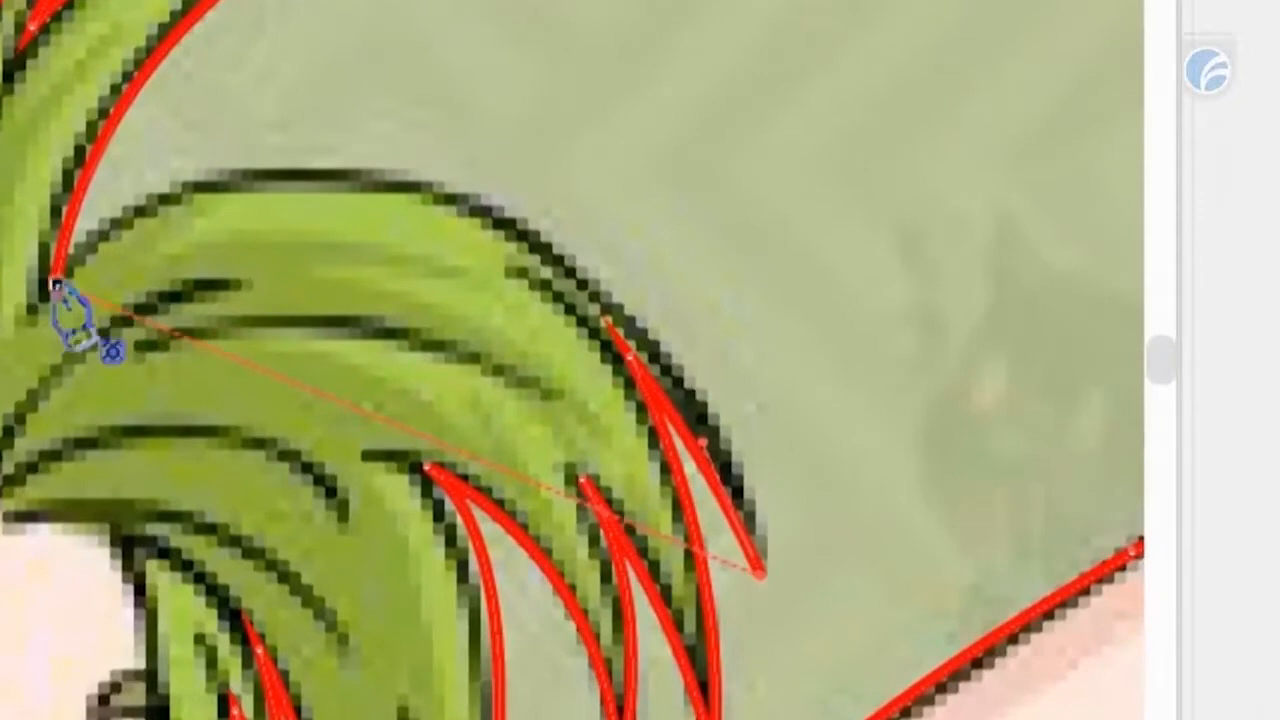
# Trace the hair's rounded upper edge back to the base of the raised tuft and close the silhouette path there
pyautogui.moveTo(57, 287); pyautogui.dragTo(110, 566)
pyautogui.hotkey('ctrl', 'z')
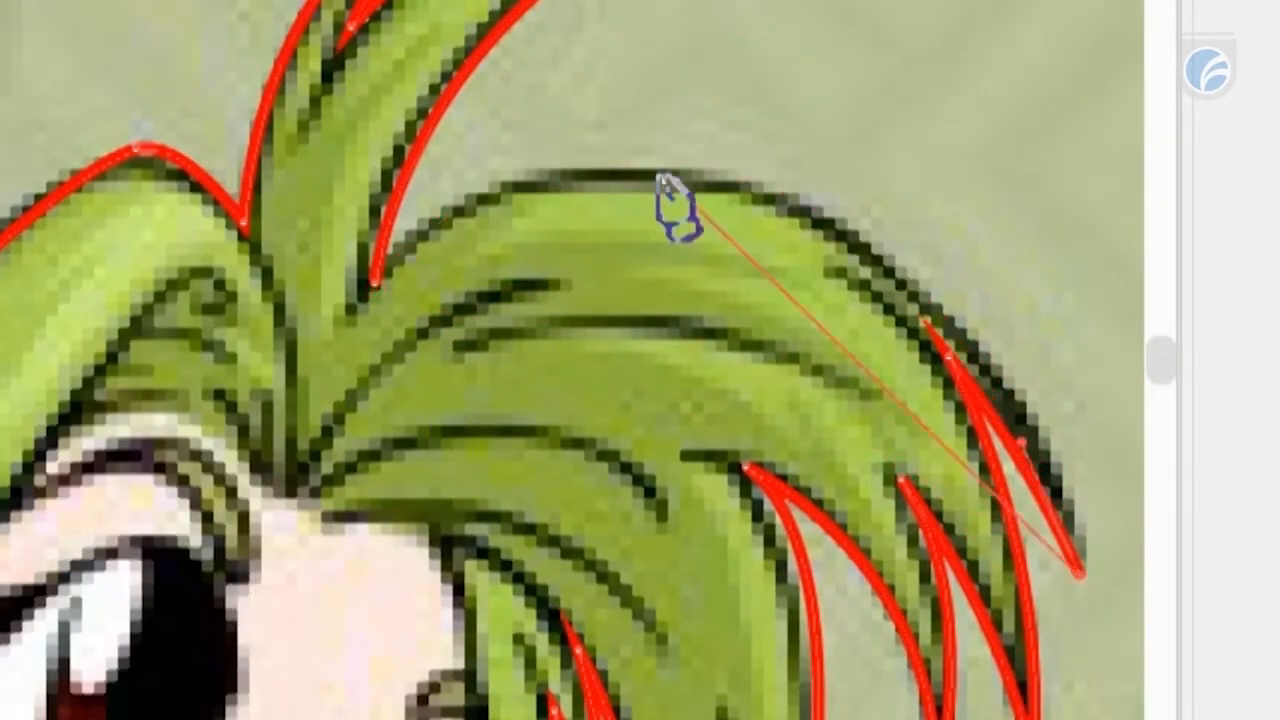
pyautogui.moveTo(637, 163); pyautogui.dragTo(240, 151)
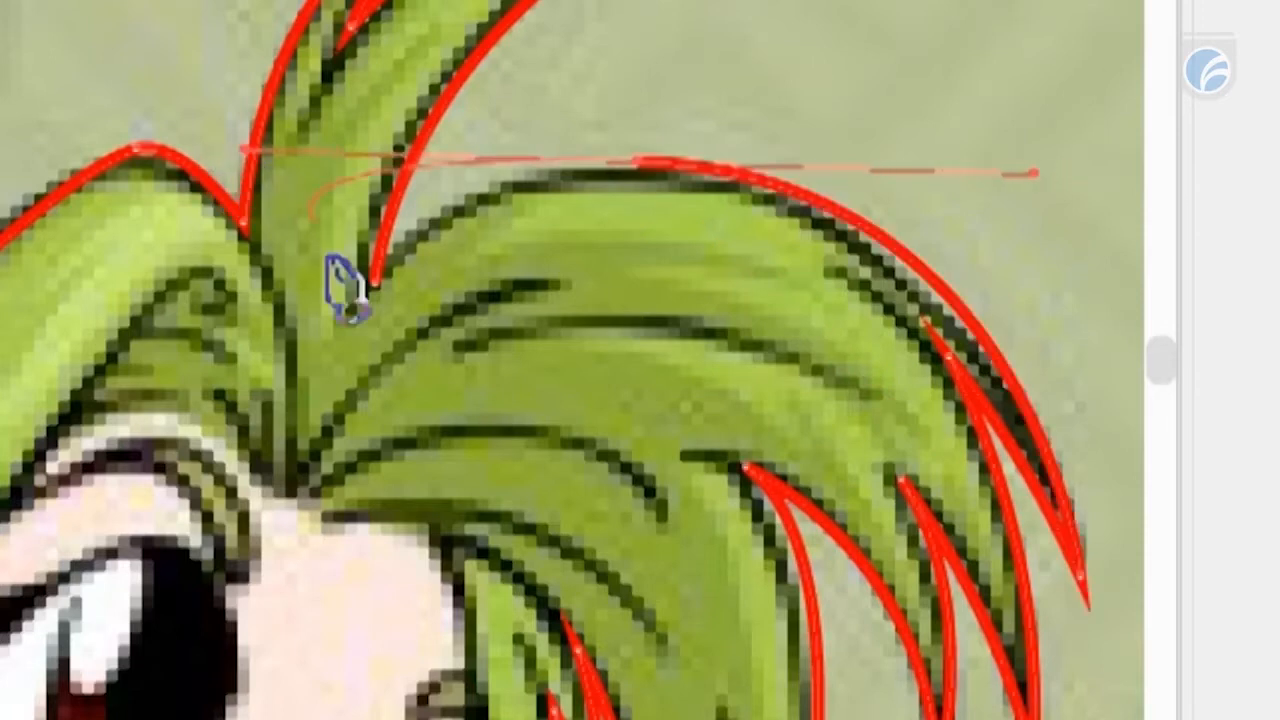
pyautogui.hotkey('ctrl', 'z')
pyautogui.moveTo(830, 214); pyautogui.dragTo(557, 175)
pyautogui.moveTo(376, 285); pyautogui.dragTo(295, 394)
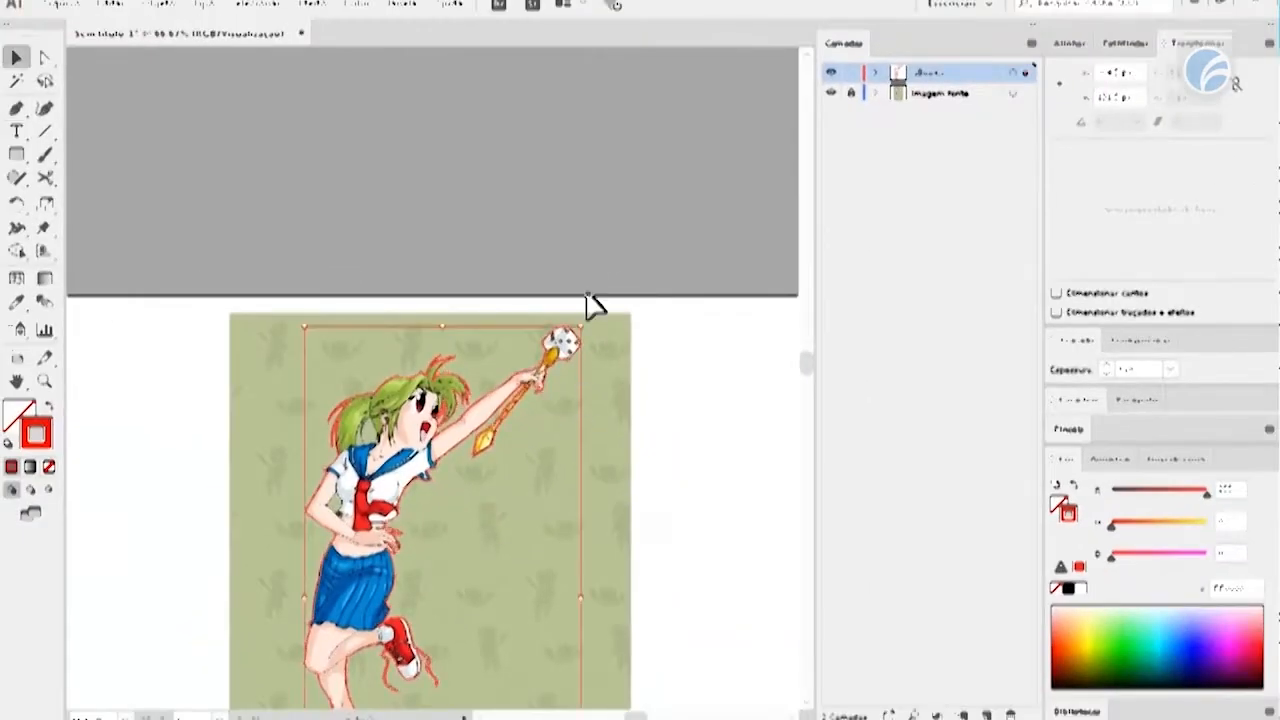
# Hide the imagem fonte layer so that only the traced outline is displayed
pyautogui.scroll(-5, 655, 372)
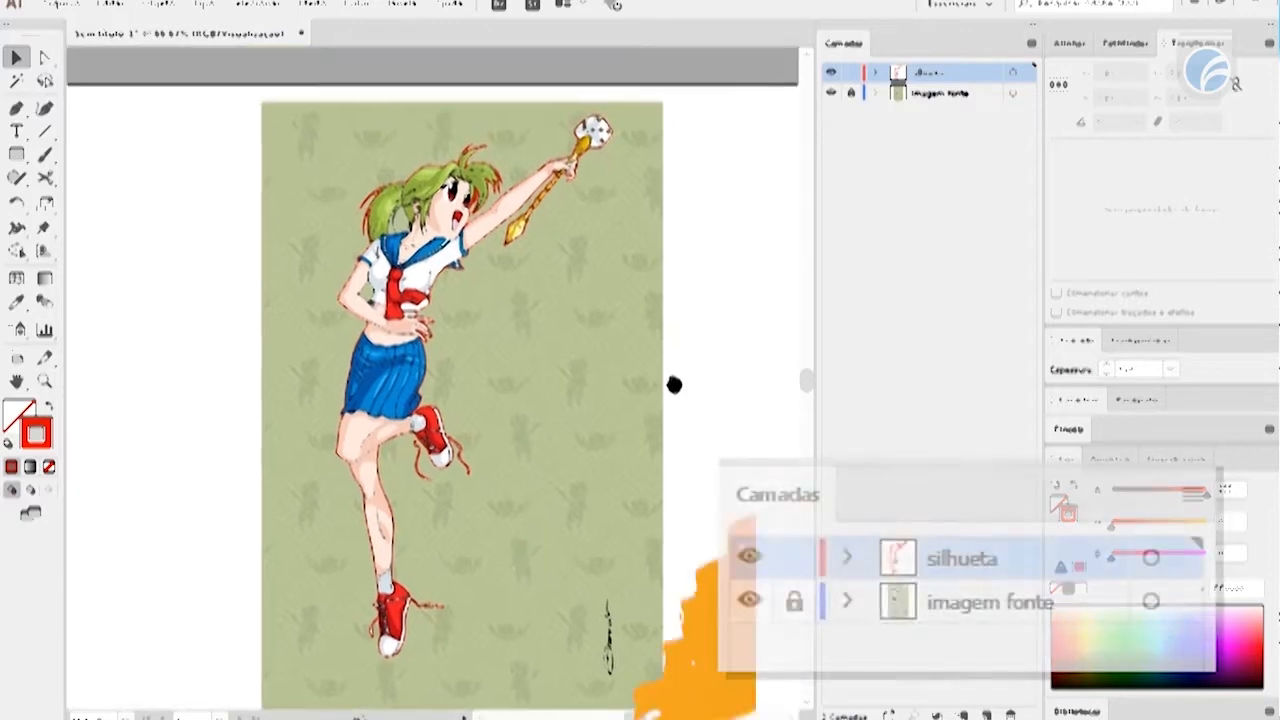
pyautogui.scroll(-1, 738, 198)
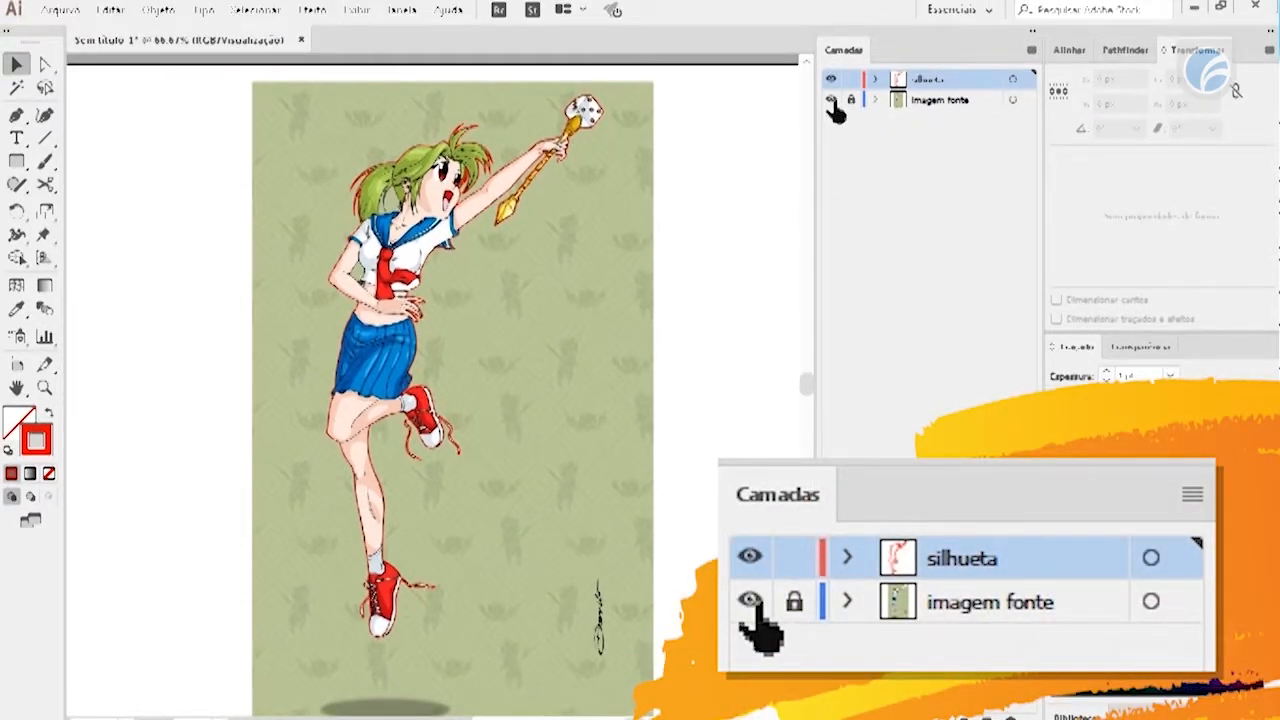
pyautogui.click(831, 101)
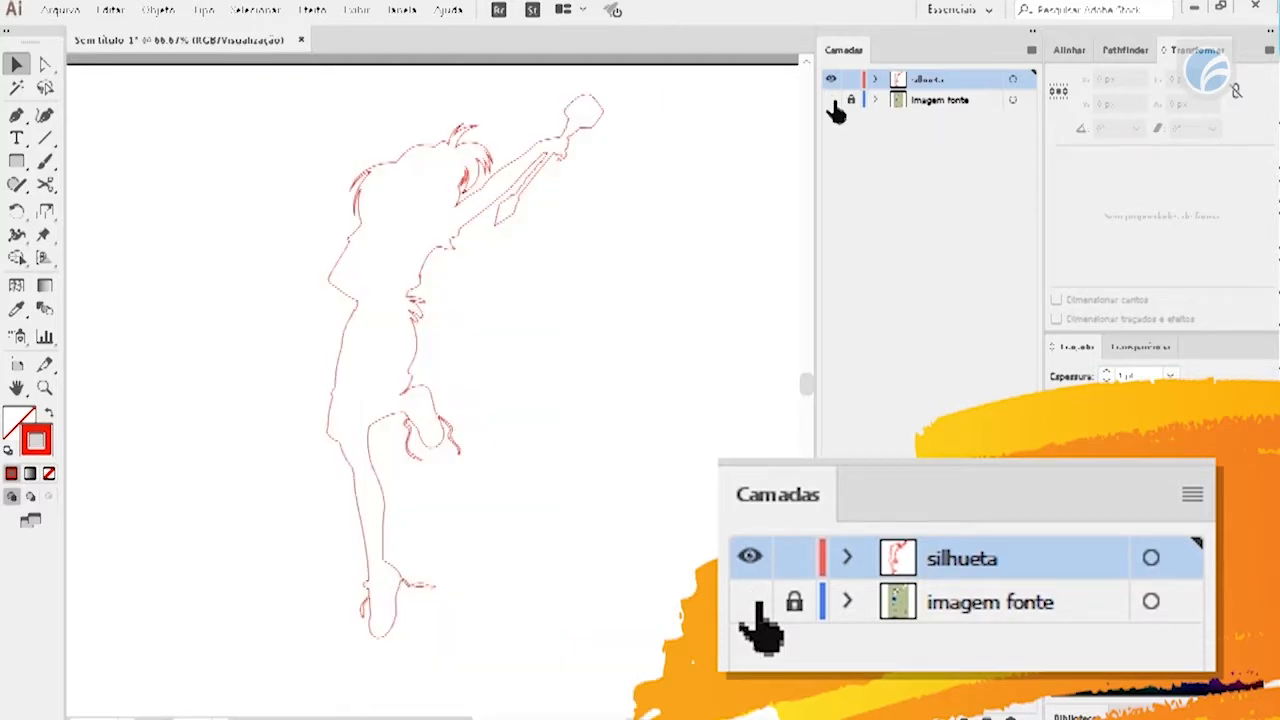
pyautogui.scroll(-2, 623, 363)
pyautogui.scroll(2, 500, 280)
# Select the whole silhouette outline and swap its fill and stroke, giving it a solid red fill without a stroke
pyautogui.moveTo(182, 106); pyautogui.dragTo(560, 460)
pyautogui.click(705, 514)
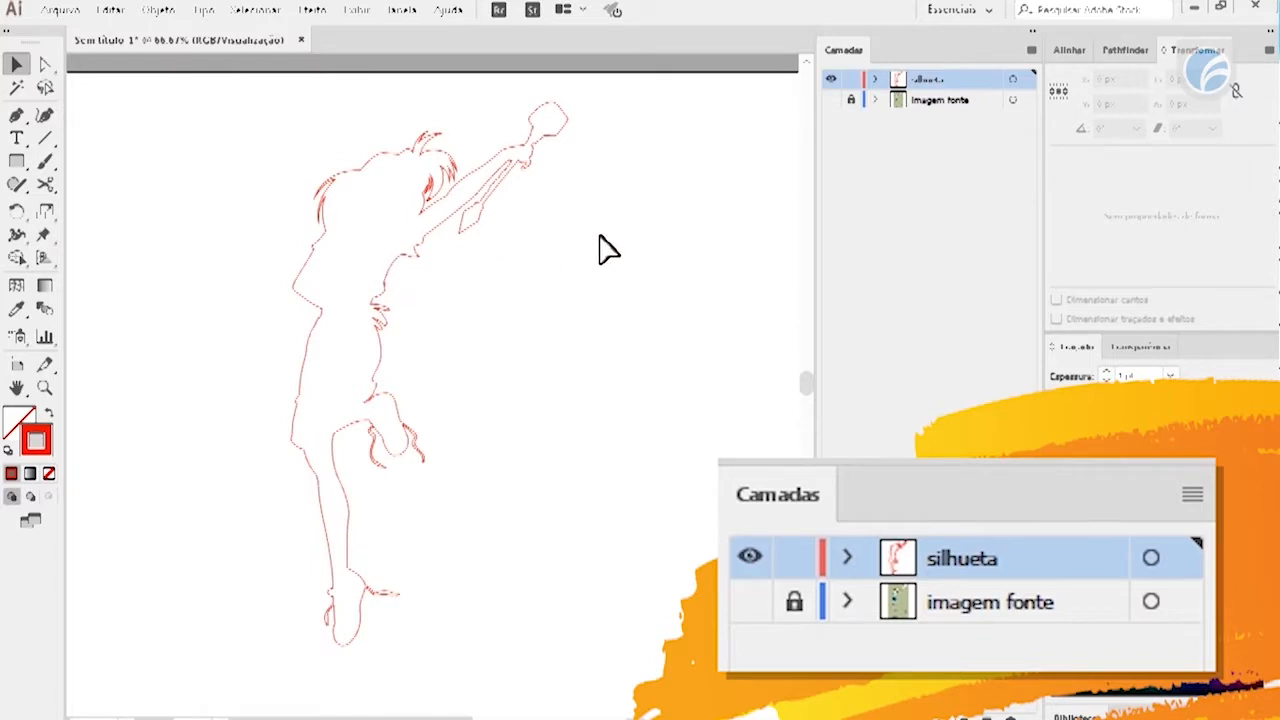
pyautogui.moveTo(182, 188); pyautogui.dragTo(528, 403)
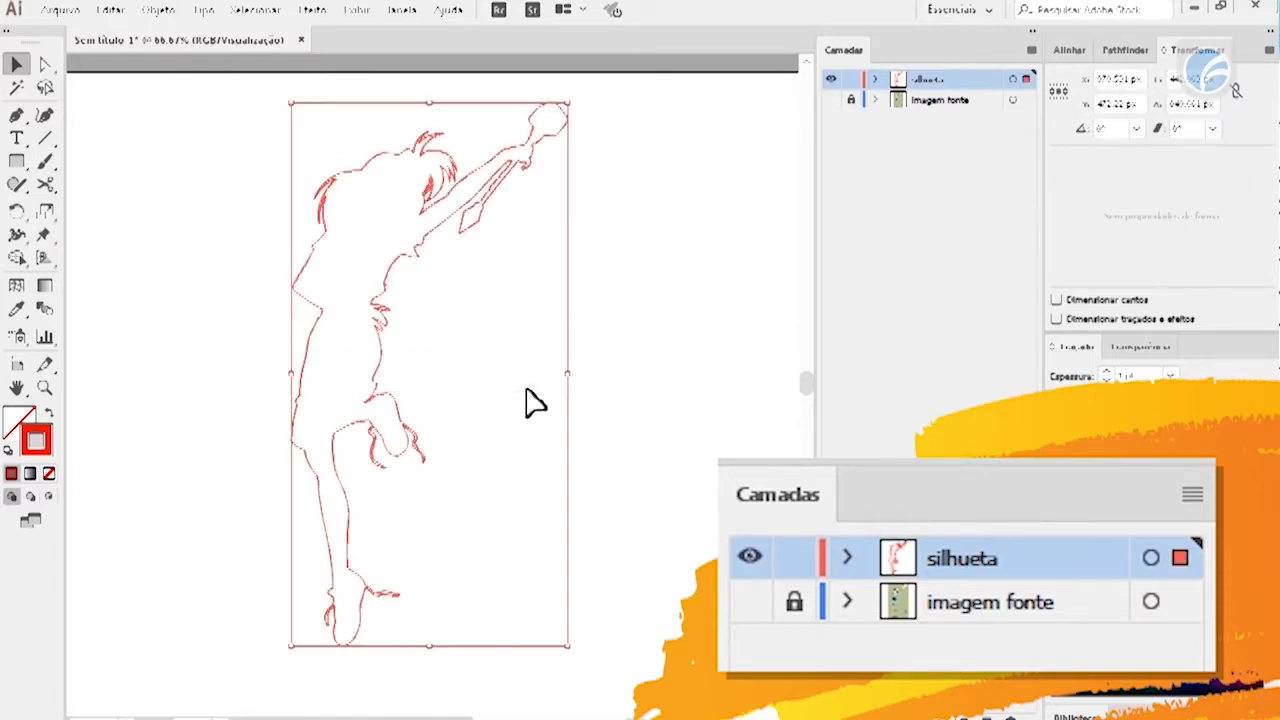
pyautogui.click(52, 420)
pyautogui.click(205, 336)
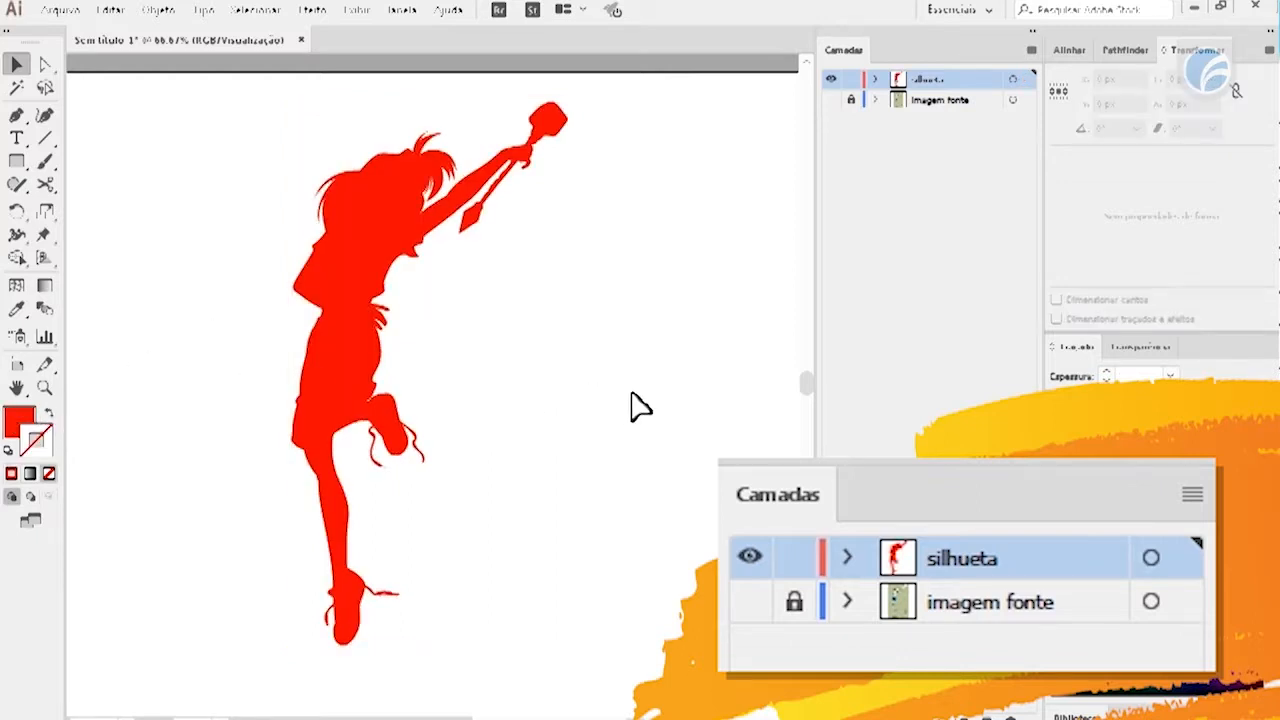
# Examine the filled silhouette on the full artboard and the sharpness of its hair contours at high magnification
pyautogui.moveTo(602, 406); pyautogui.dragTo(617, 414)
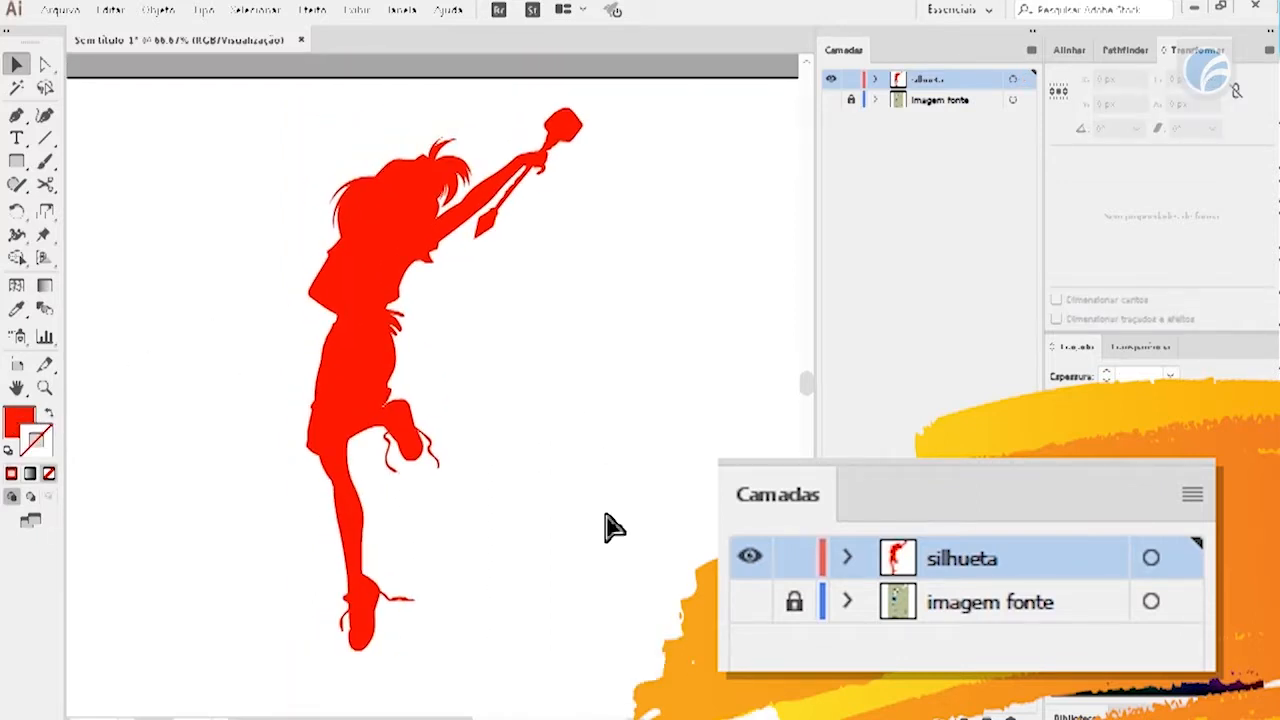
pyautogui.hotkey('ctrl', '-')
pyautogui.hotkey('ctrl', '-')
pyautogui.hotkey('ctrl', '-')
pyautogui.moveTo(606, 516); pyautogui.dragTo(603, 415)
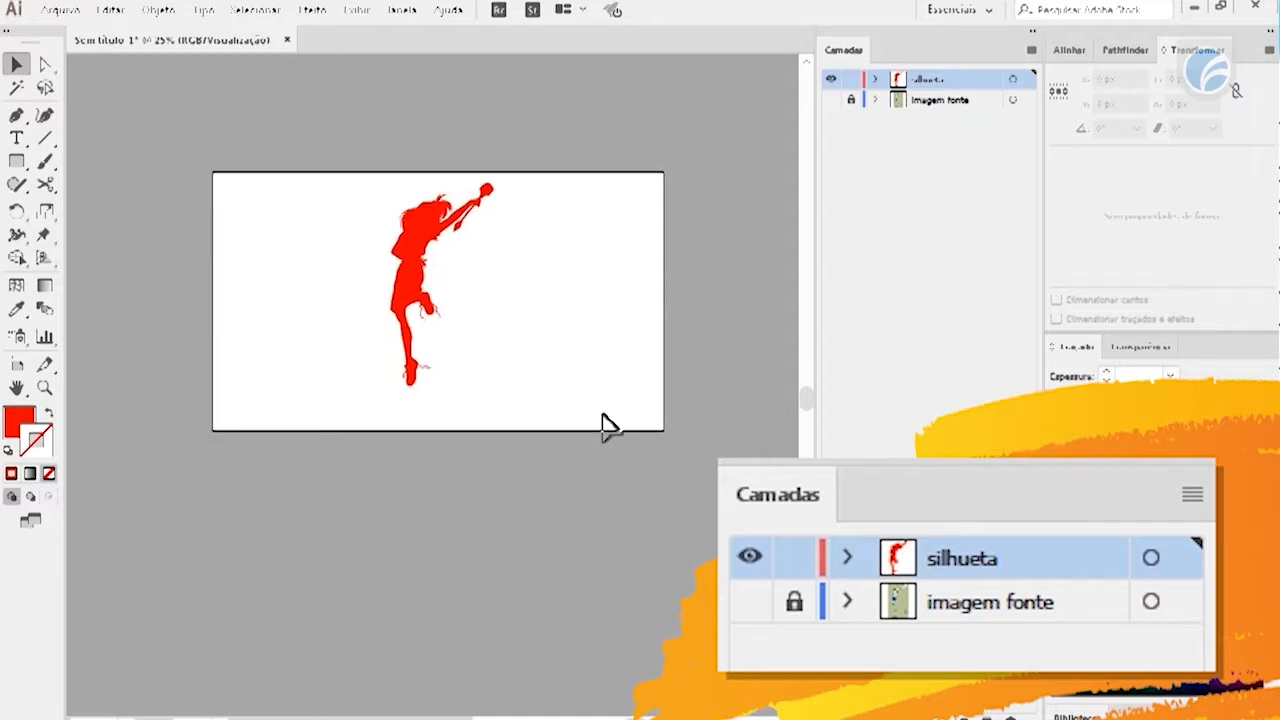
pyautogui.press('z')
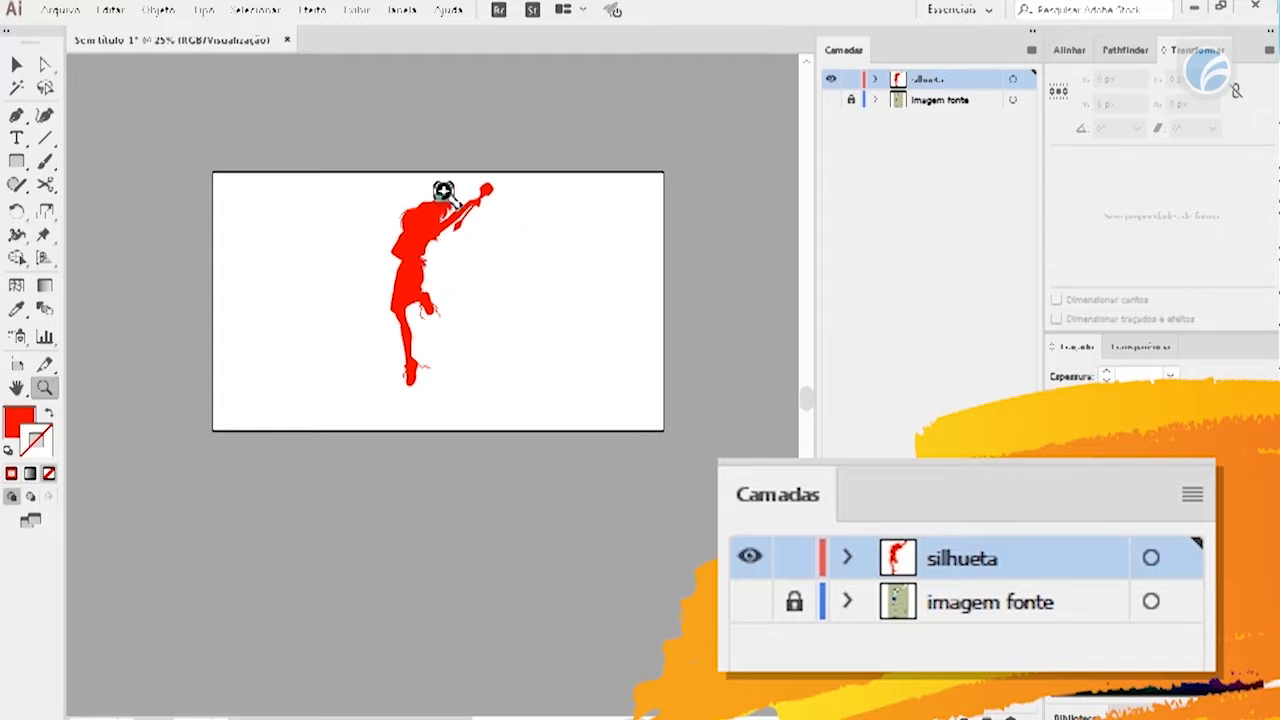
pyautogui.moveTo(420, 193); pyautogui.dragTo(445, 209)
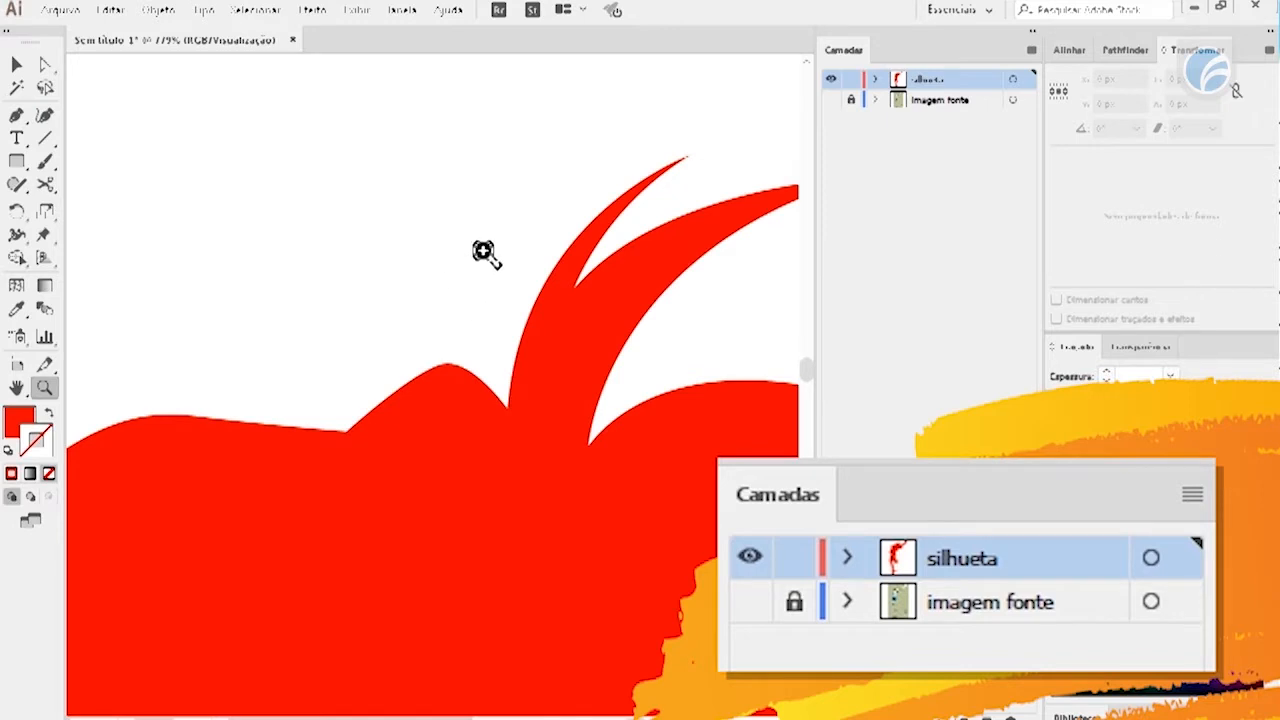
pyautogui.moveTo(410, 280); pyautogui.dragTo(690, 507)
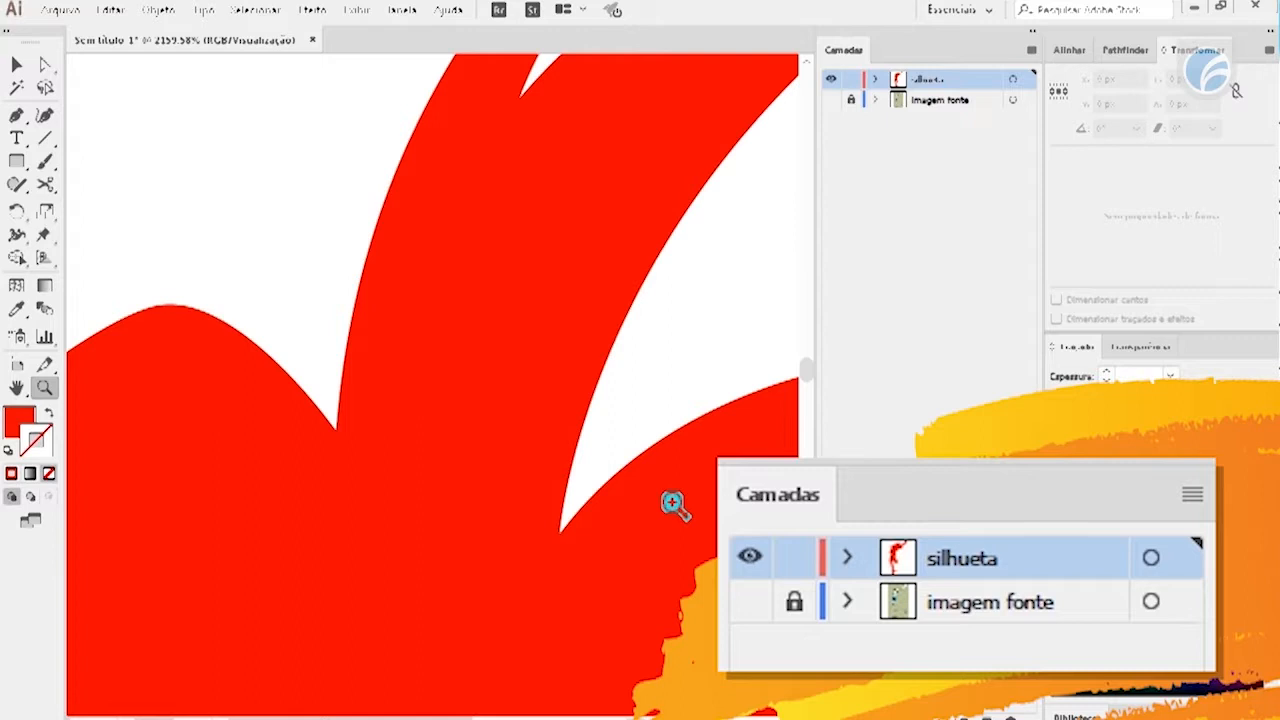
pyautogui.hotkey('ctrl', '0')
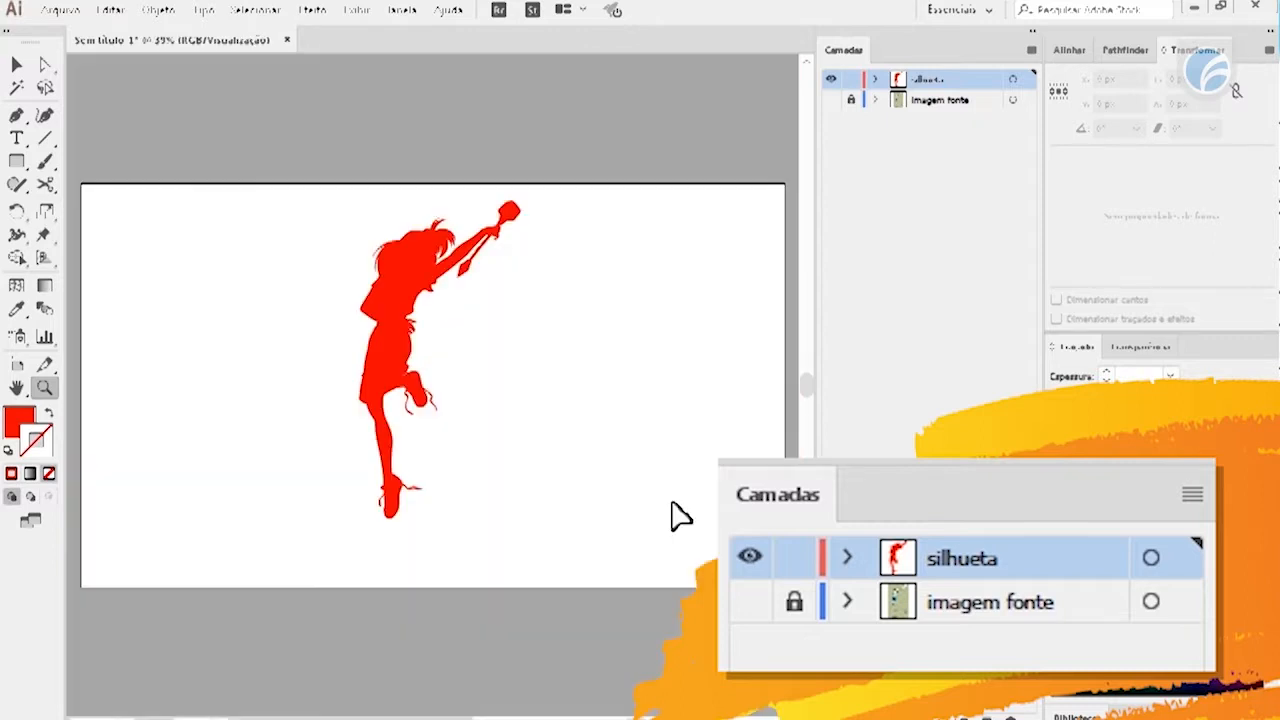
pyautogui.press('v')
pyautogui.moveTo(668, 540); pyautogui.dragTo(623, 523)
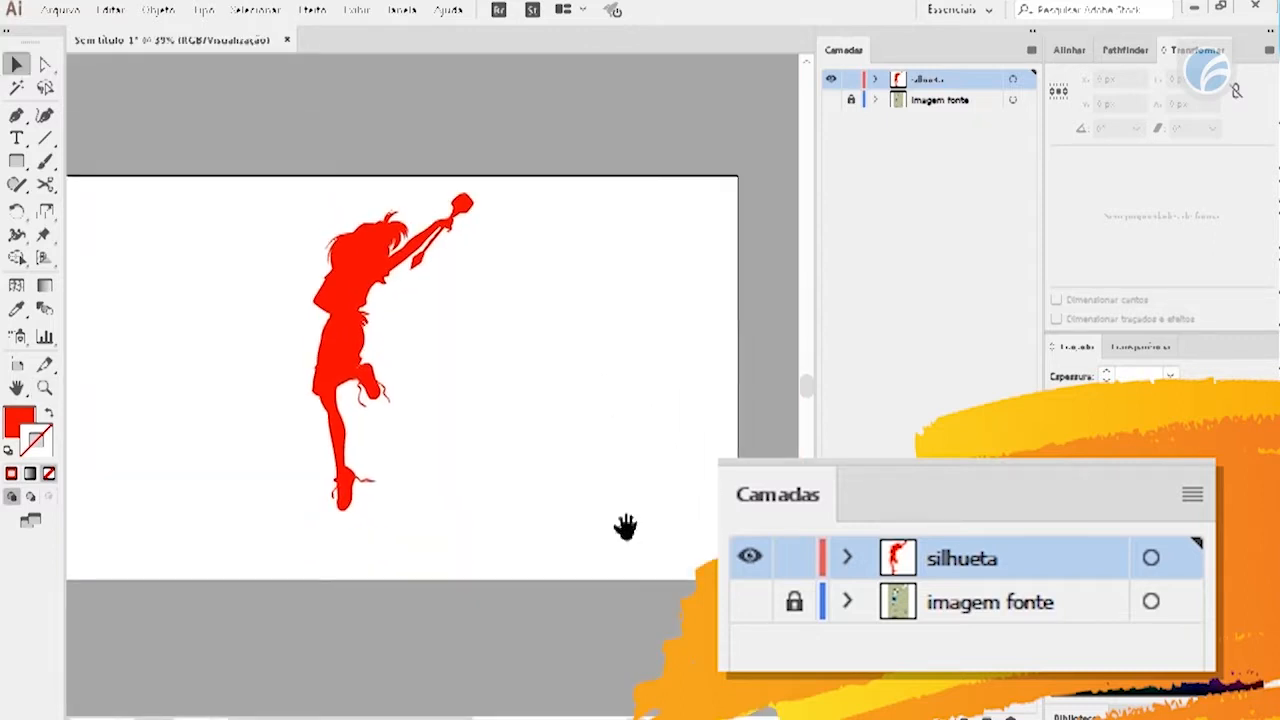
pyautogui.moveTo(622, 344); pyautogui.dragTo(643, 346)
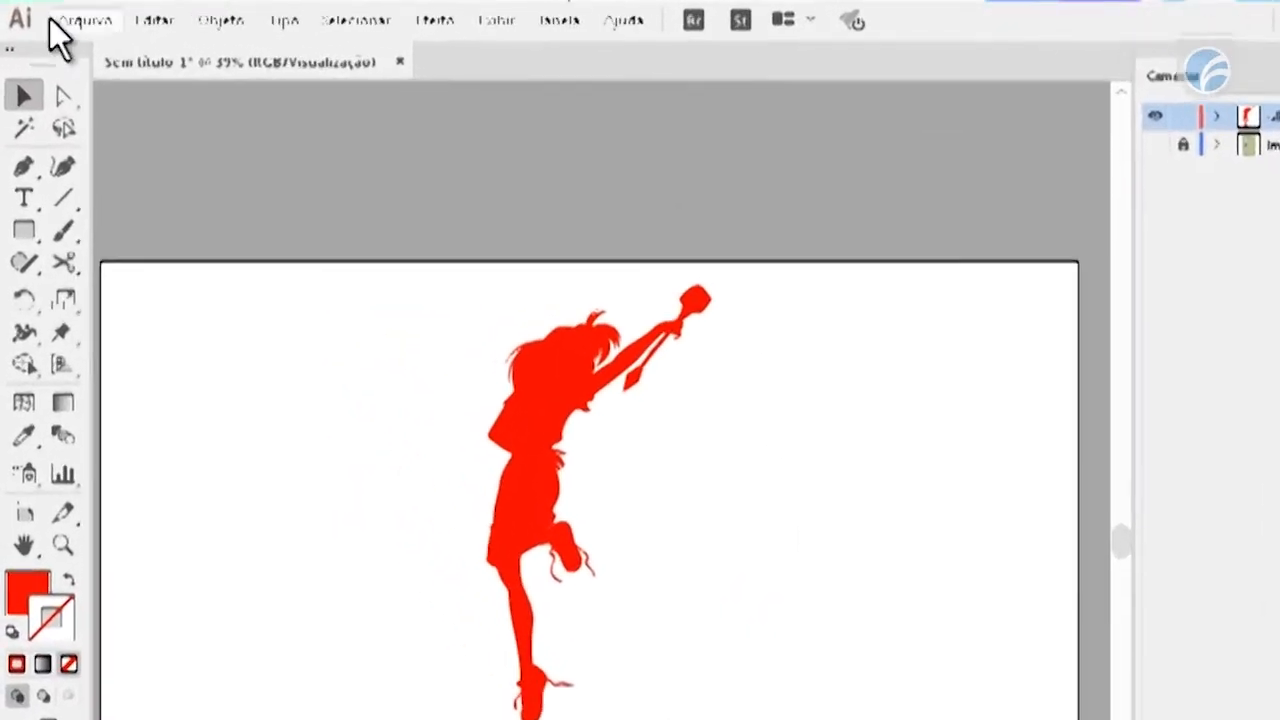
# Save the document on the desktop as silhueta-garota.ai in the Adobe Illustrator (*.AI) format
pyautogui.click(60, 9)
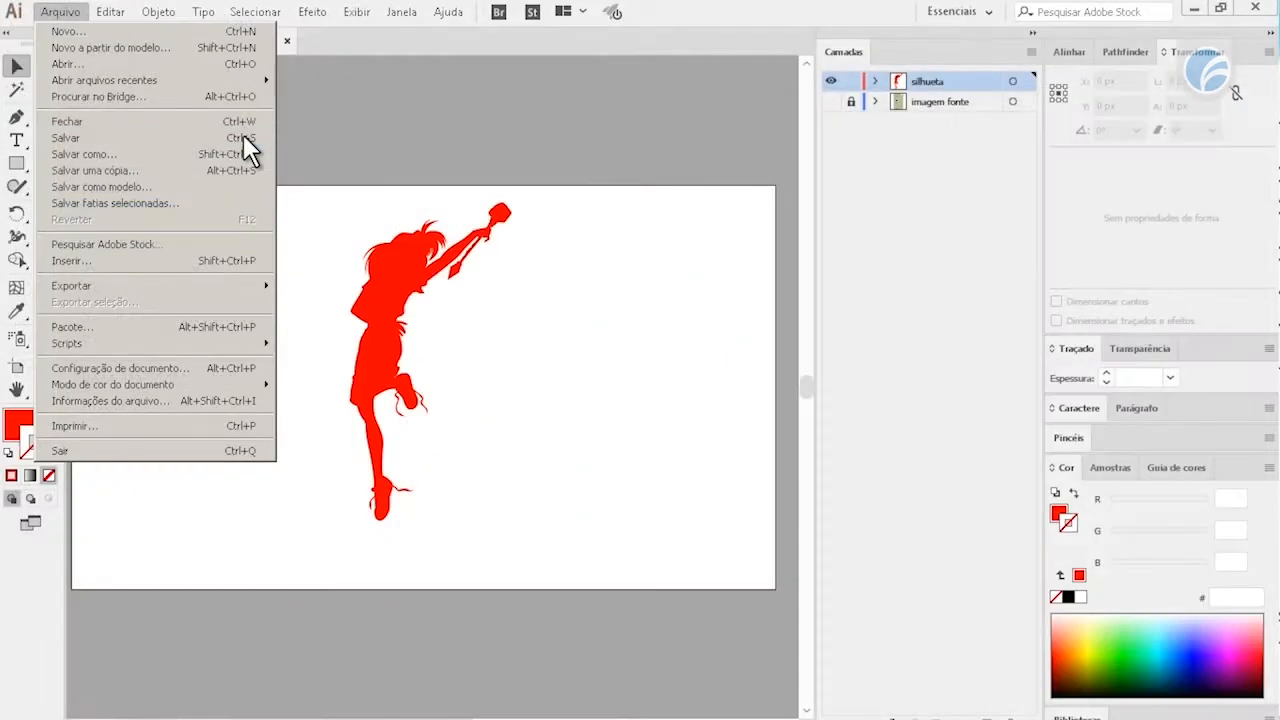
pyautogui.click(385, 218)
pyautogui.moveTo(696, 123); pyautogui.dragTo(571, 86)
pyautogui.click(501, 437)
pyautogui.moveTo(501, 437); pyautogui.dragTo(398, 430)
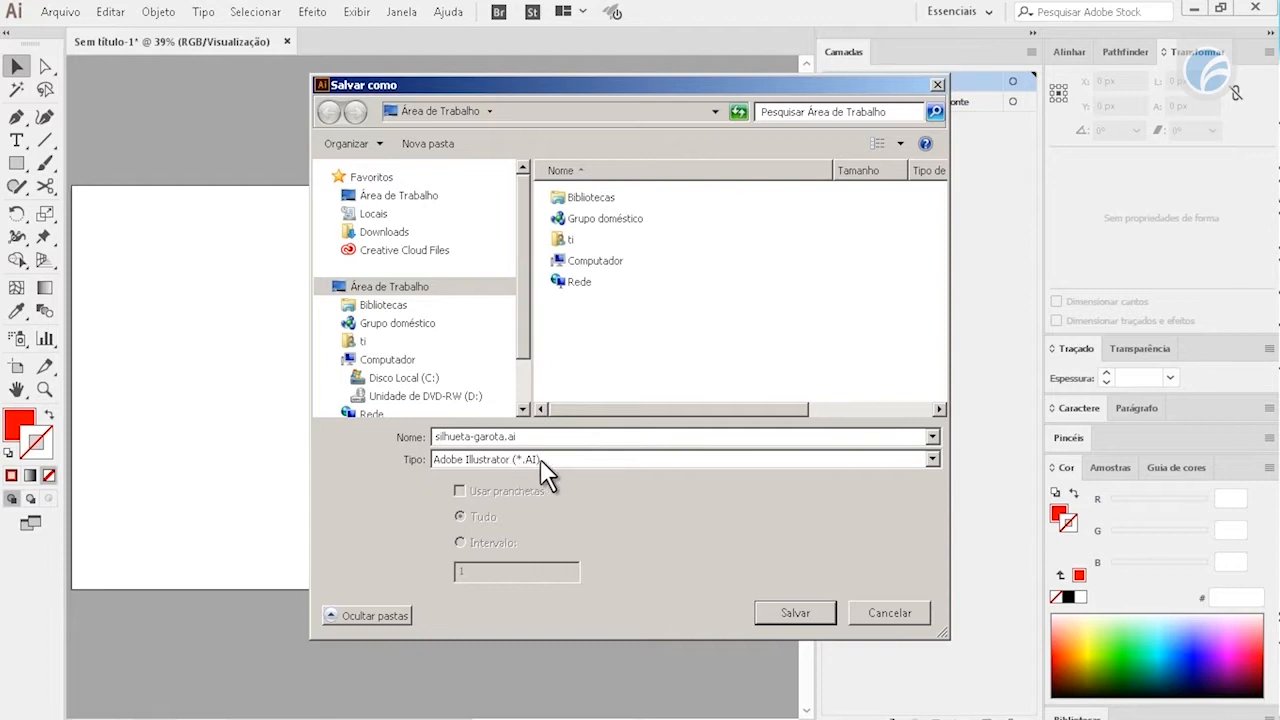
pyautogui.click(801, 610)
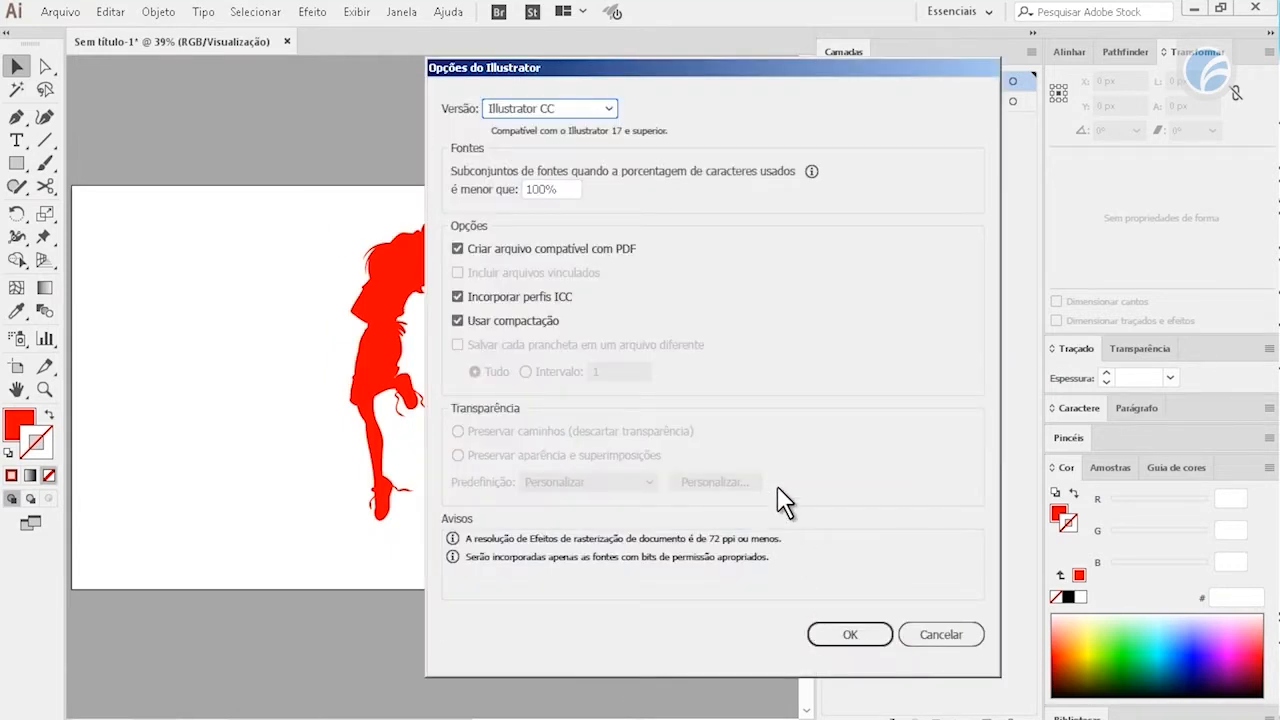
# Review the legacy versions available for the file, keep Illustrator CC and accept the save options
pyautogui.click(610, 108)
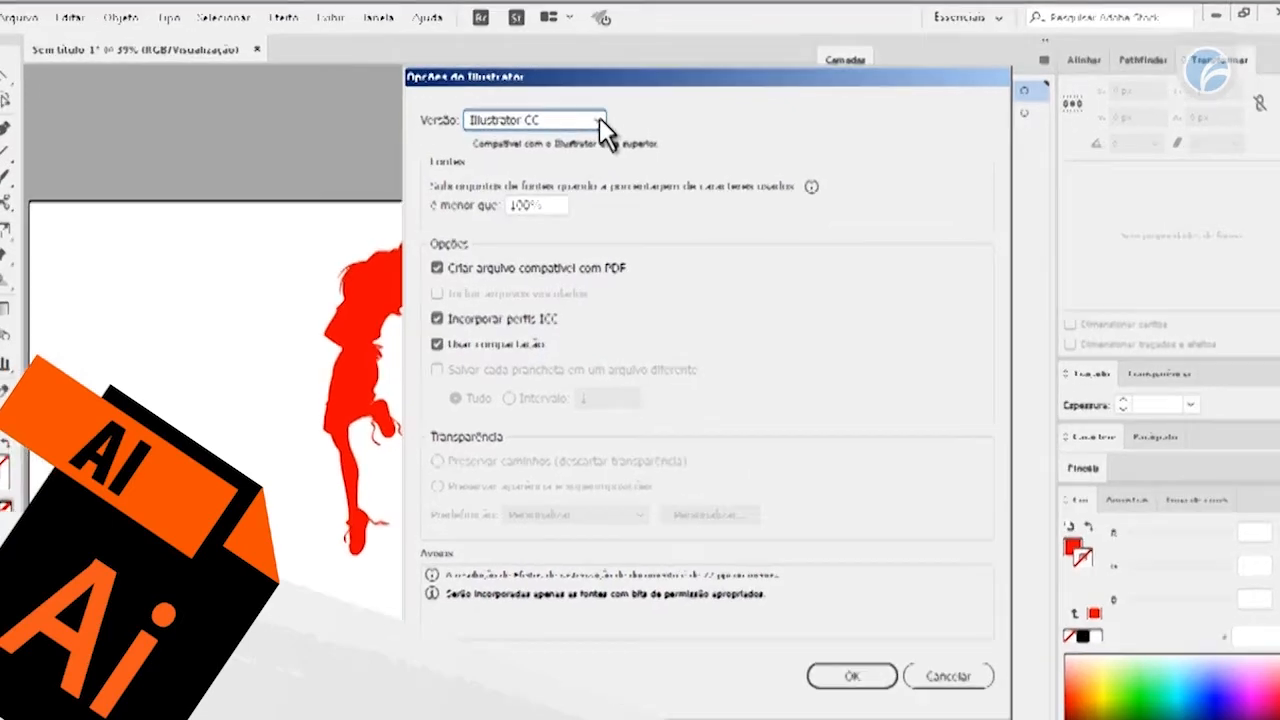
pyautogui.click(473, 162)
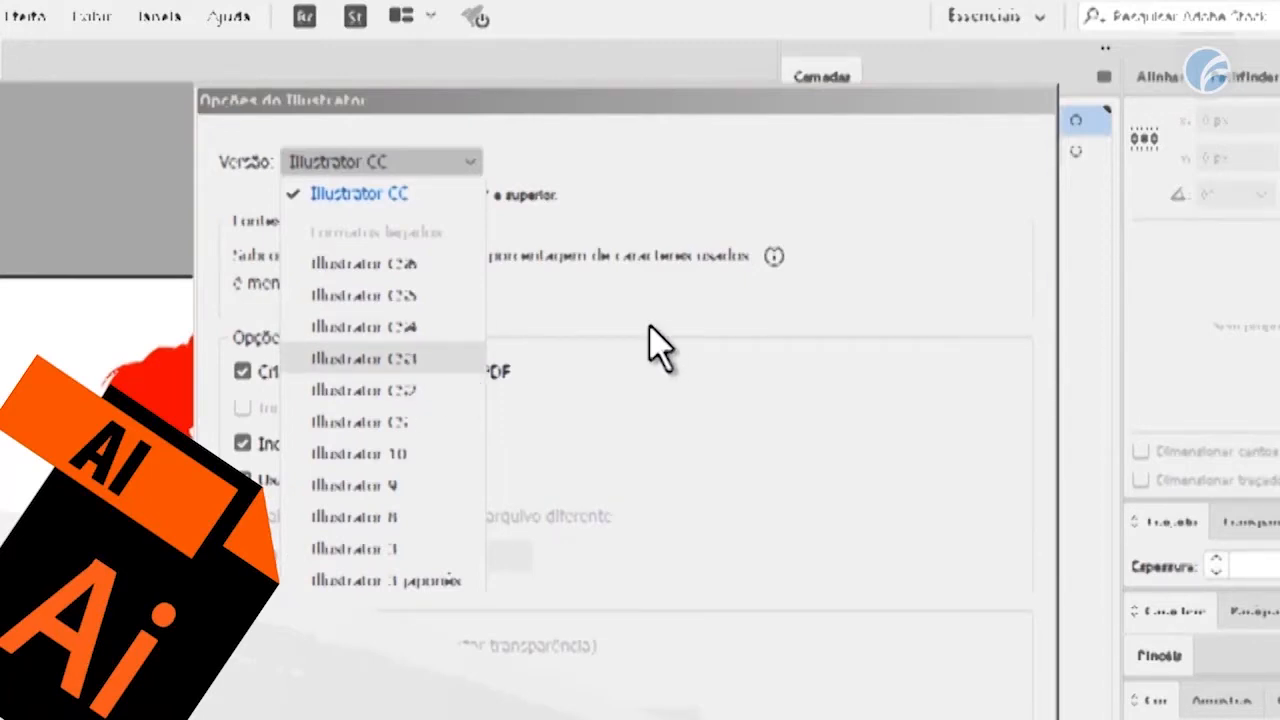
pyautogui.click(509, 229)
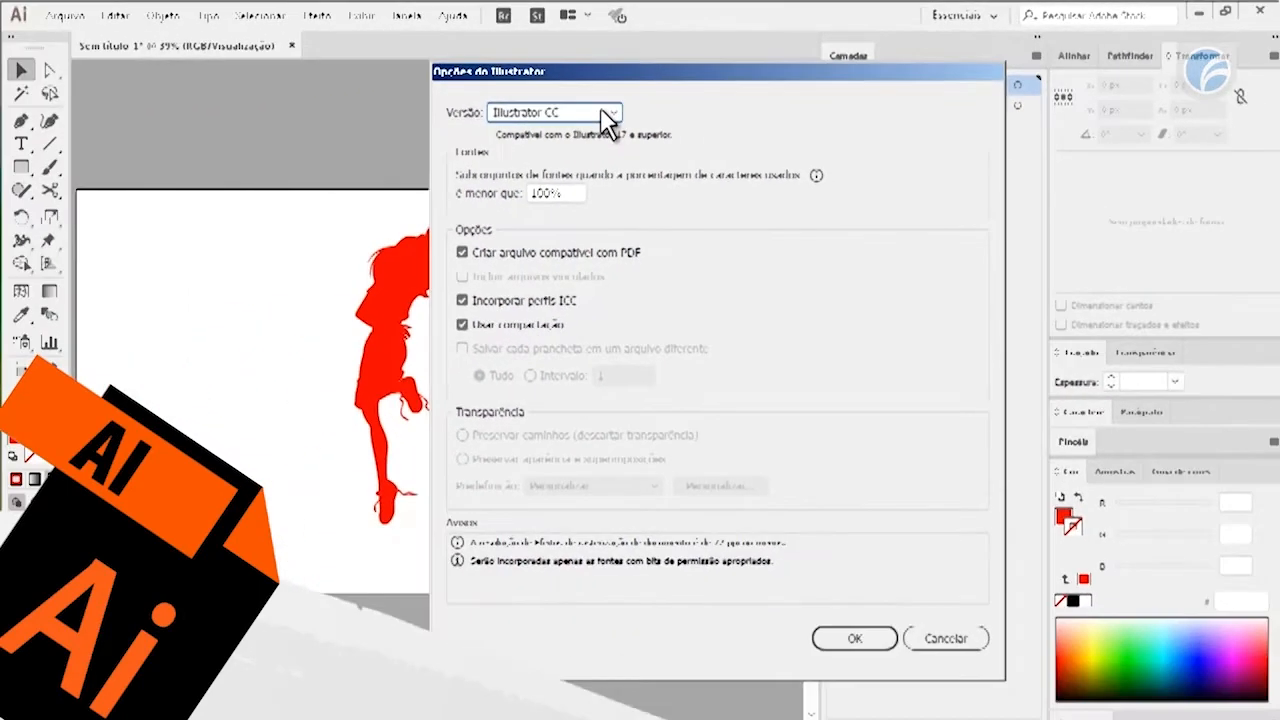
pyautogui.click(850, 698)
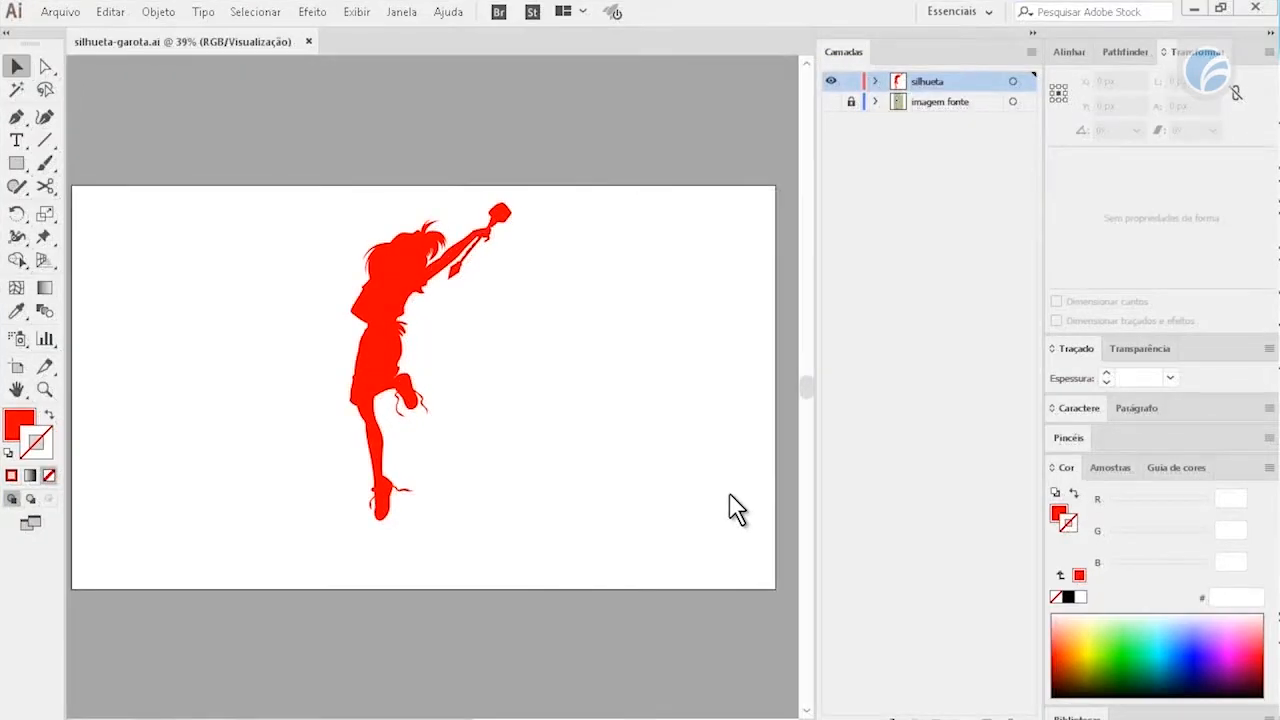
# Select the silhouette, try a light blue stroke on it and set the stroke back to none
pyautogui.click(405, 268)
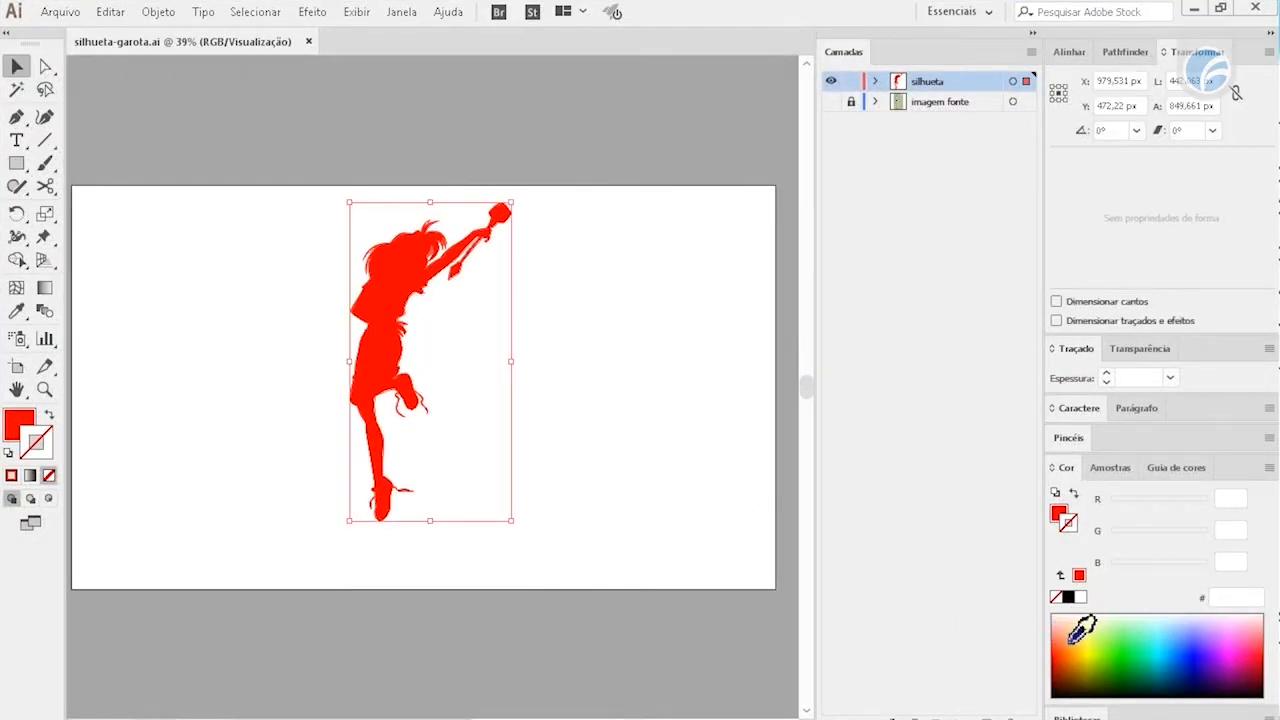
pyautogui.press('x')
pyautogui.click(1094, 648)
pyautogui.click(1167, 648)
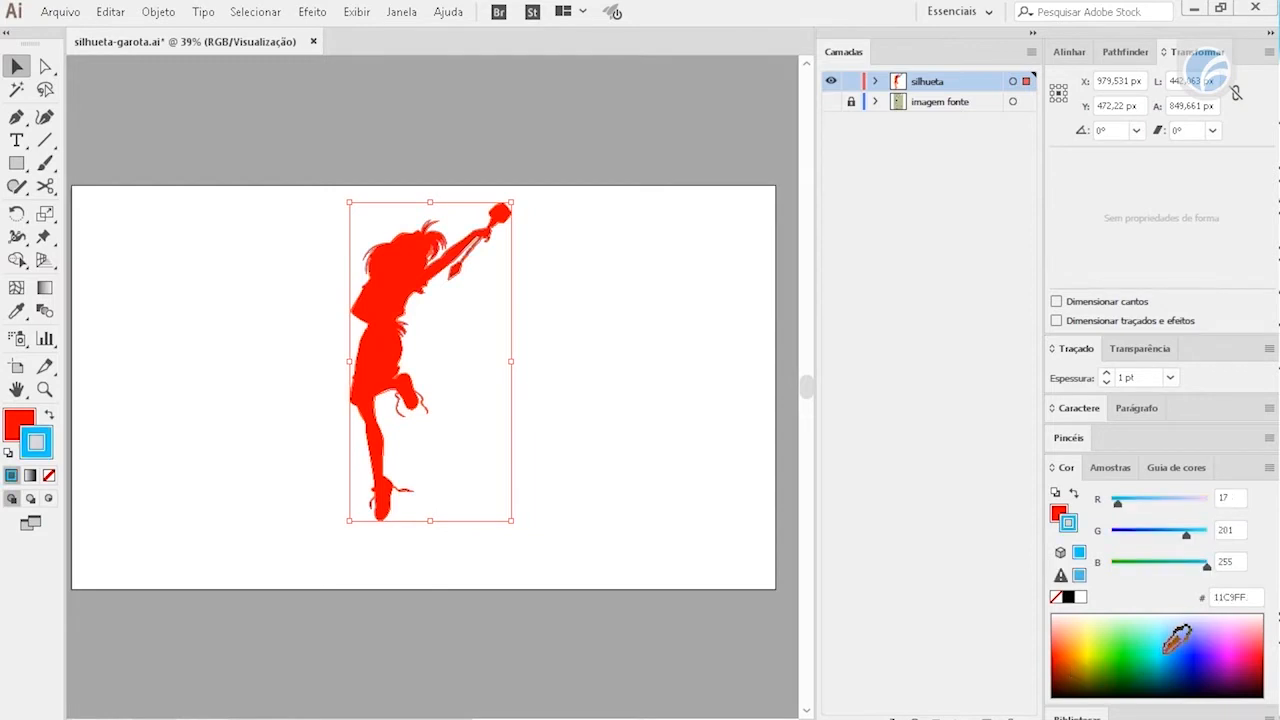
pyautogui.click(49, 476)
# Change the silhouette's fill to blue 000CED, deselect it and save the file
pyautogui.click(19, 424)
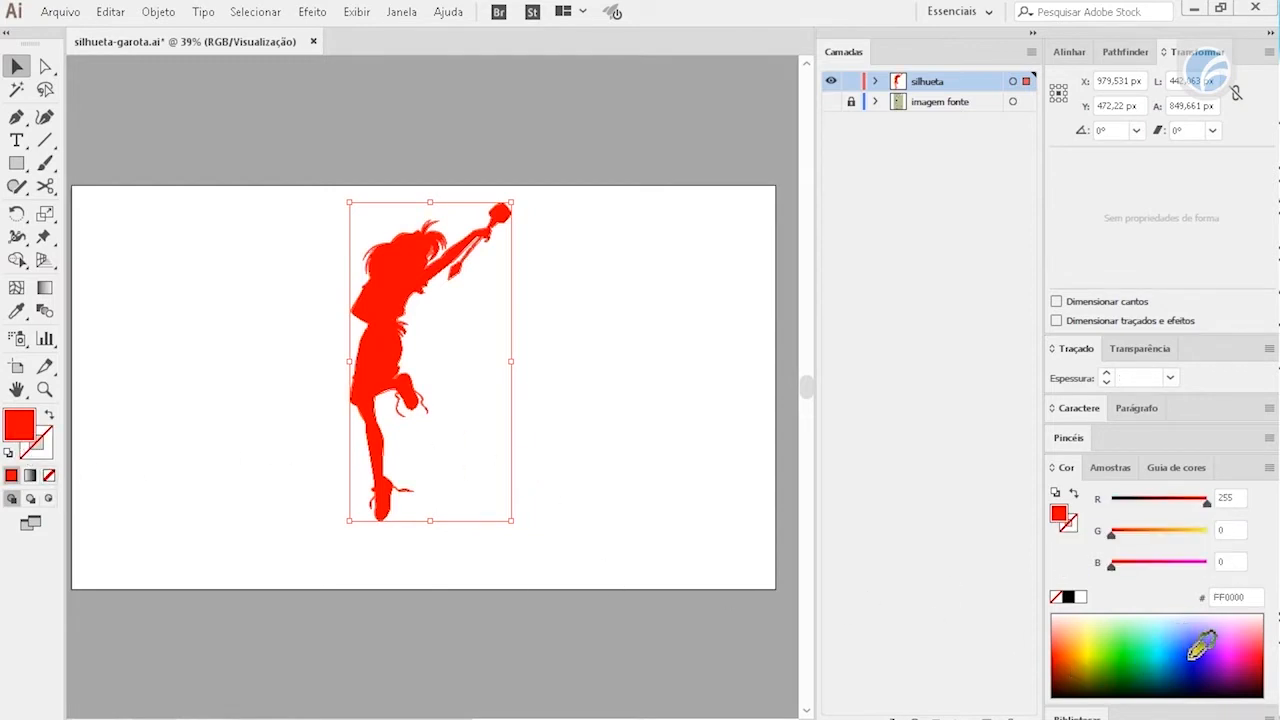
pyautogui.click(1203, 645)
pyautogui.click(637, 437)
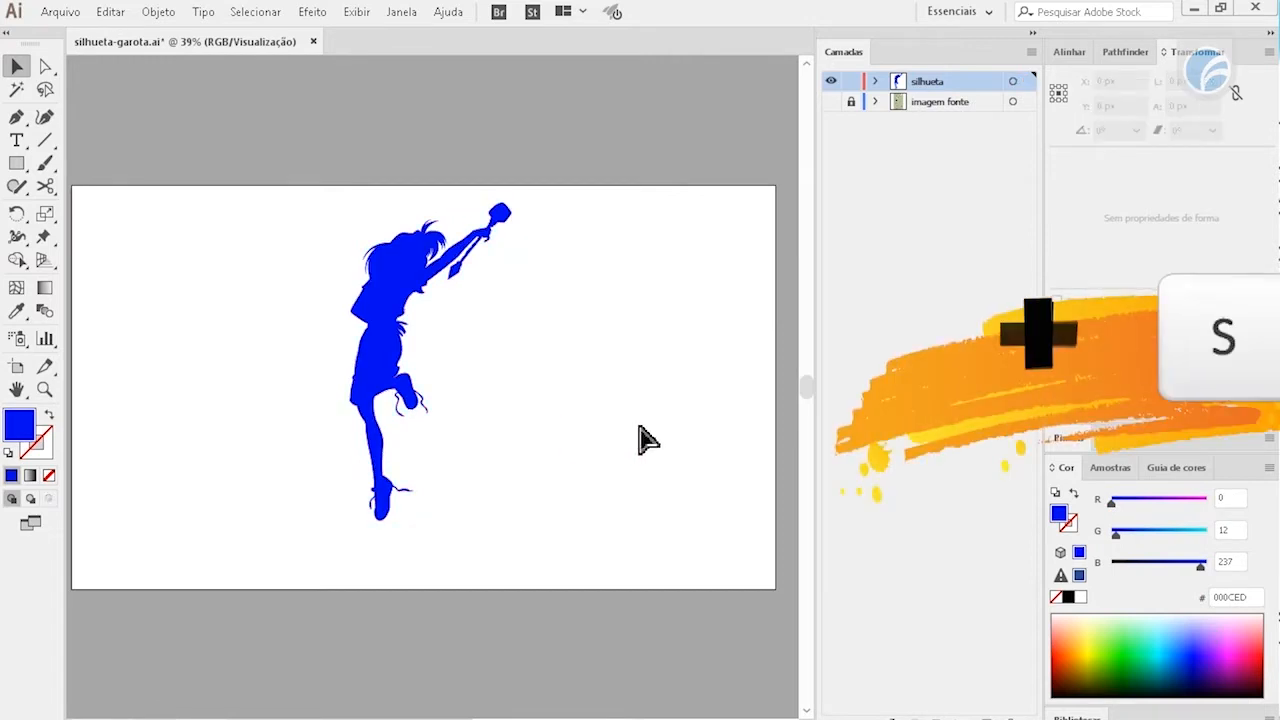
pyautogui.hotkey('ctrl', 's')
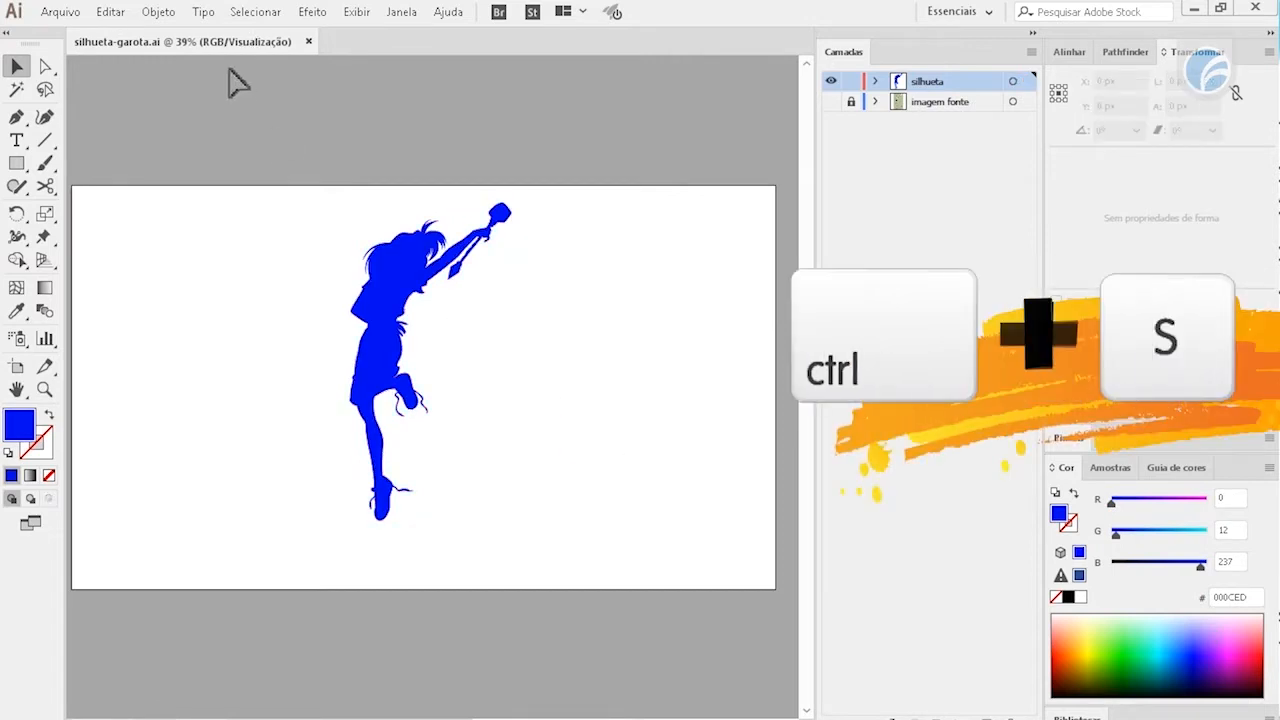
# Switch to the browser with the artist's portfolio site and show the categories under Ilustração
pyautogui.moveTo(584, 467); pyautogui.dragTo(590, 451)
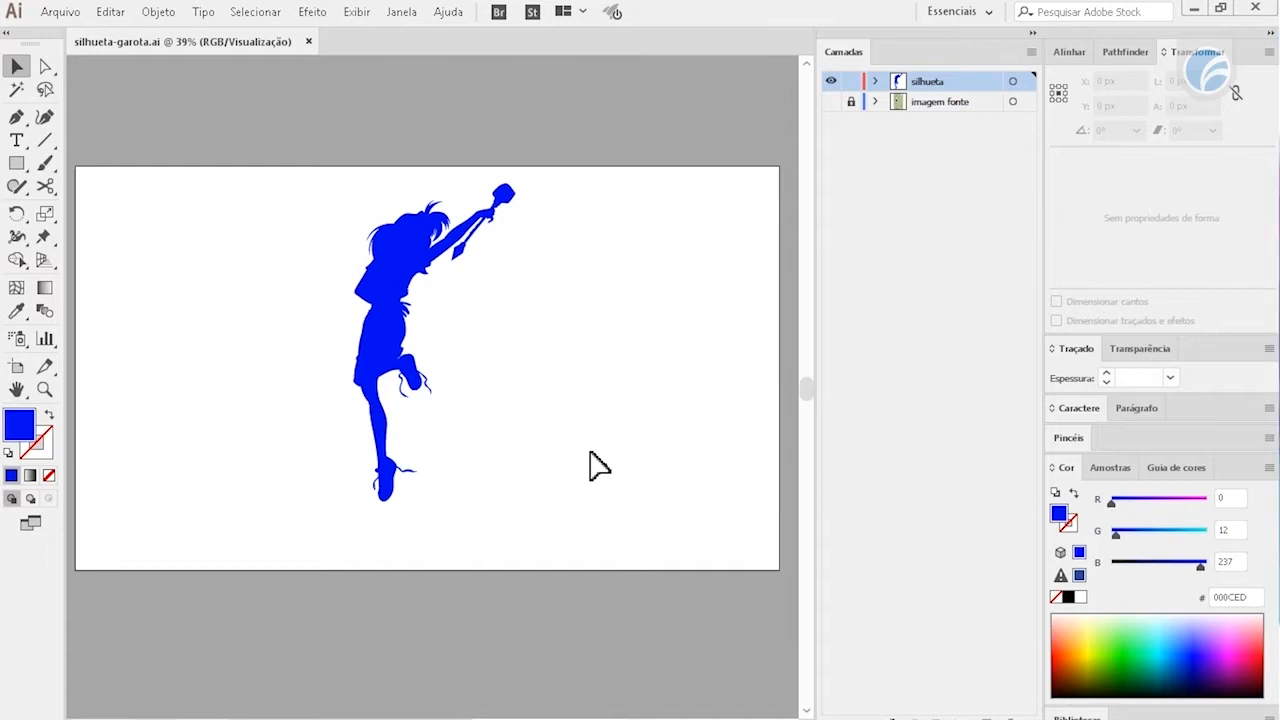
pyautogui.hotkey('alt', 'Tab')
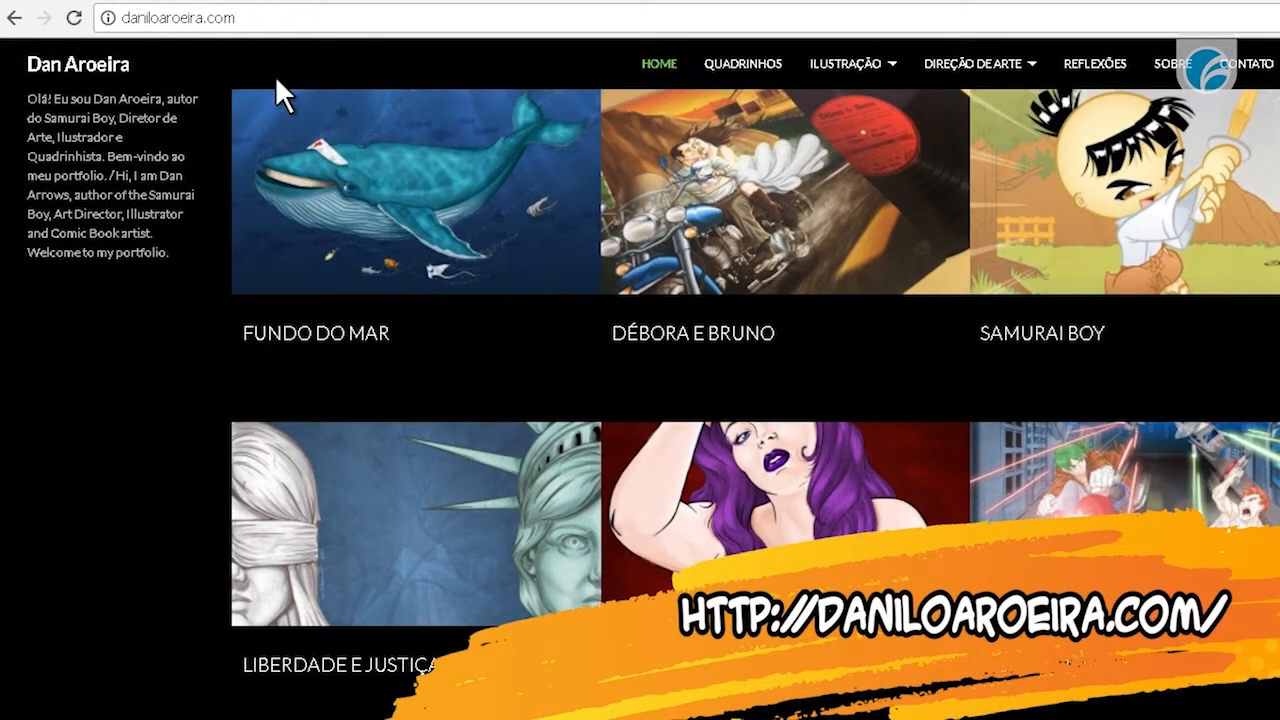
pyautogui.moveTo(850, 68)
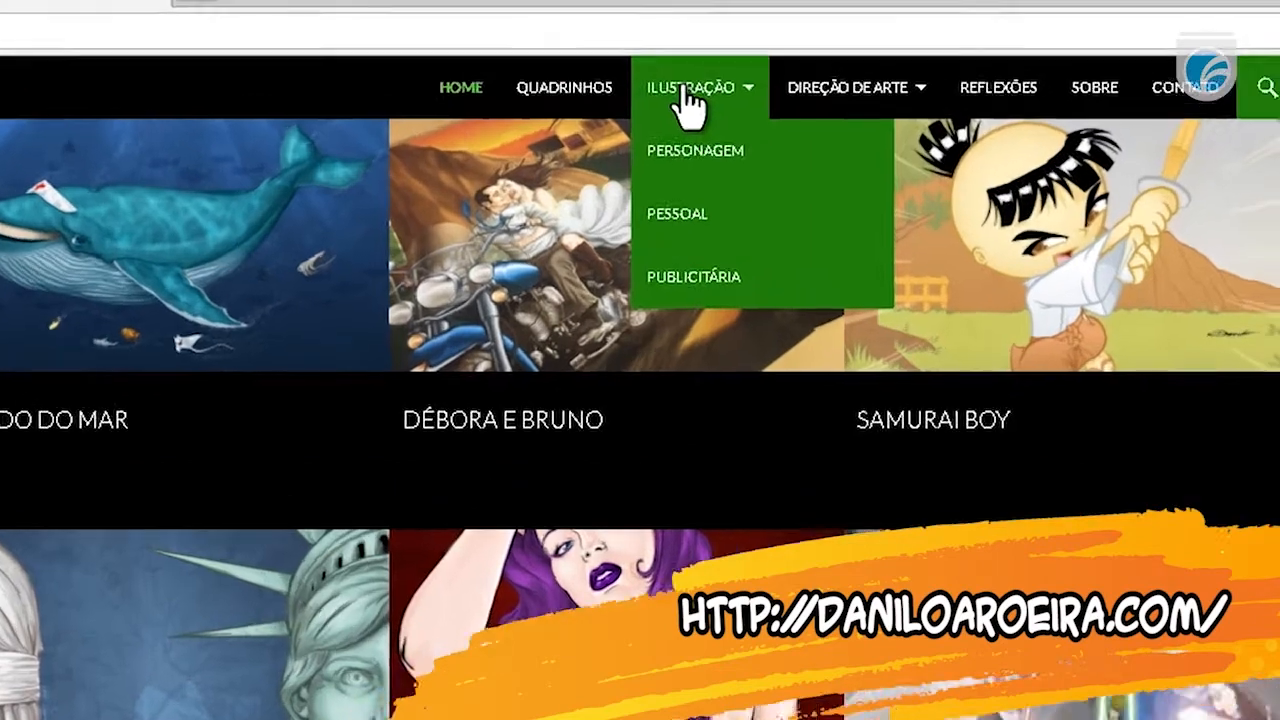